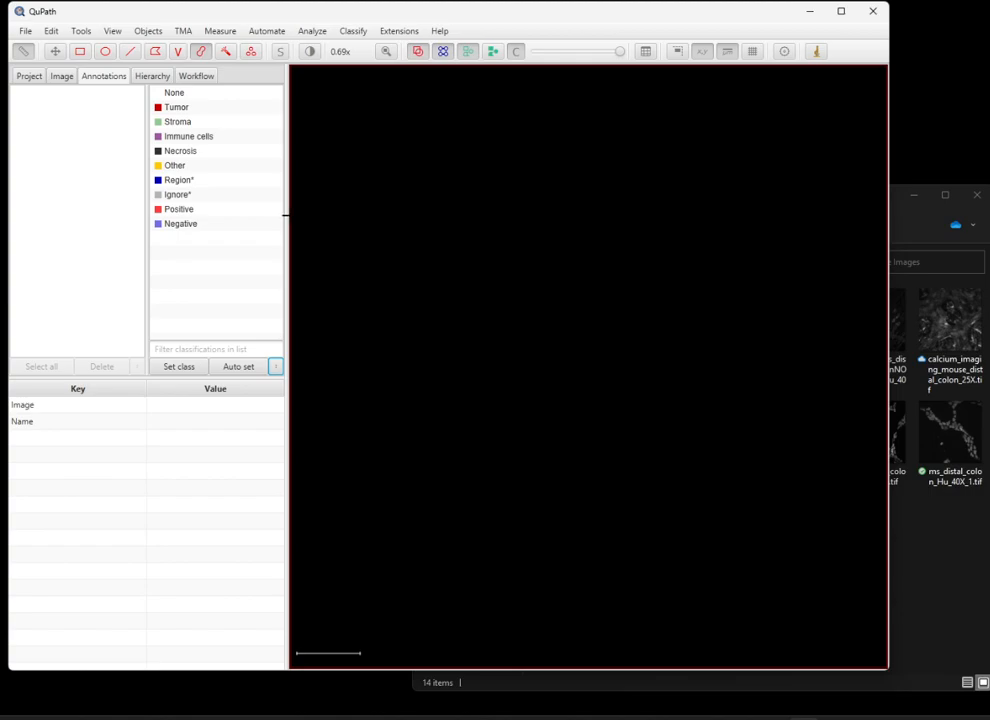
# Create a new project in a new folder named qupath_project inside the QuPath_workflow folder
pyautogui.click(28, 78)
pyautogui.click(60, 100)
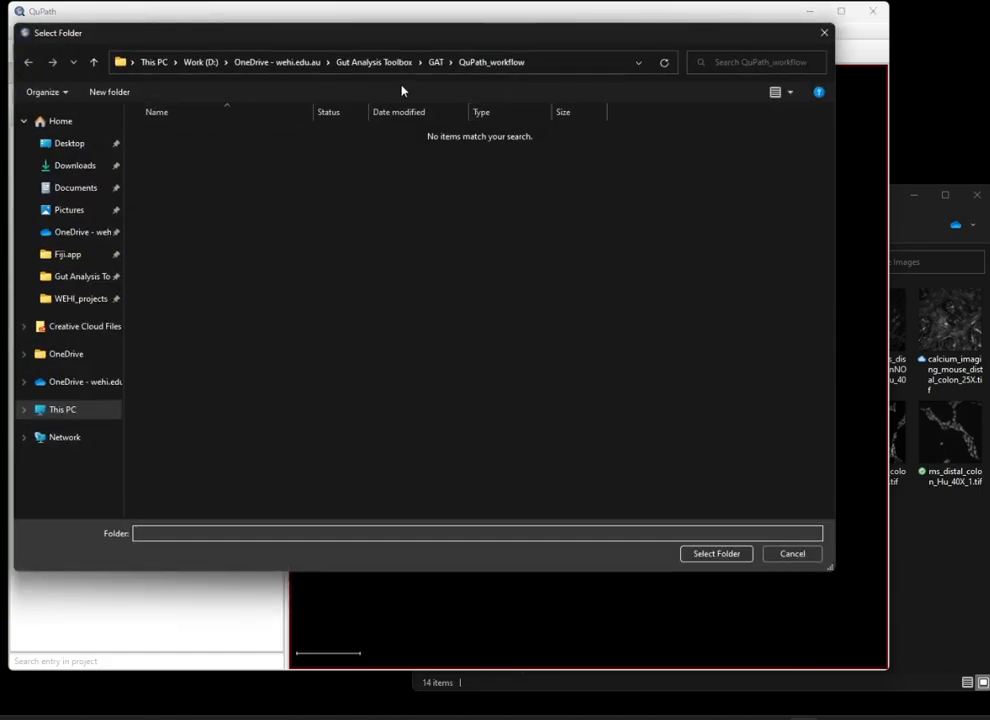
pyautogui.click(108, 91)
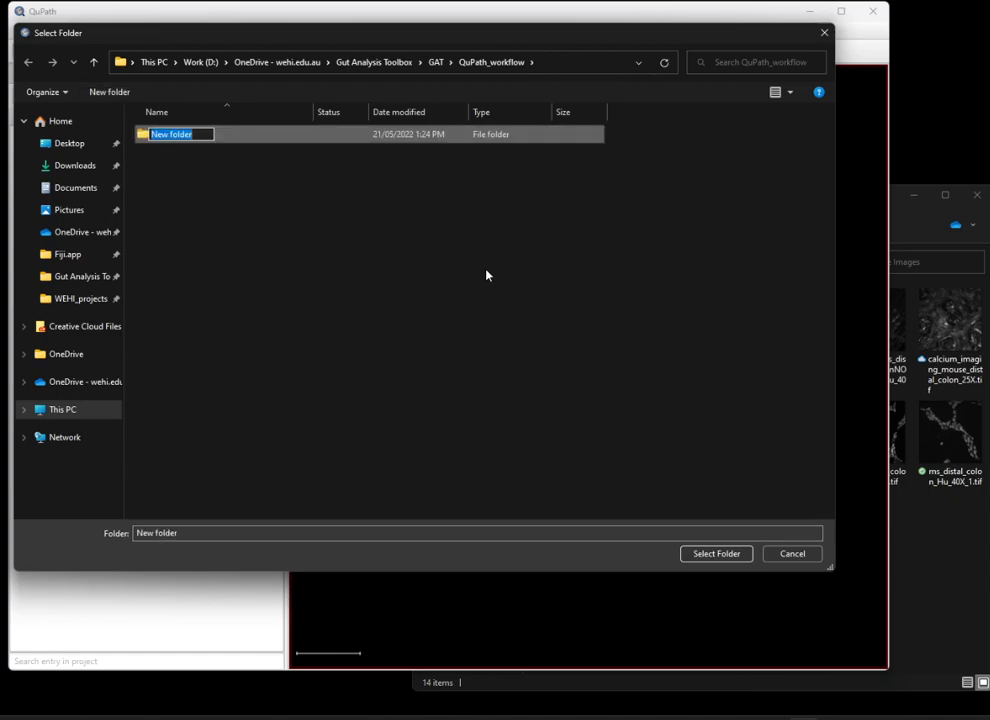
pyautogui.write('qupath_project')
pyautogui.press('Return')
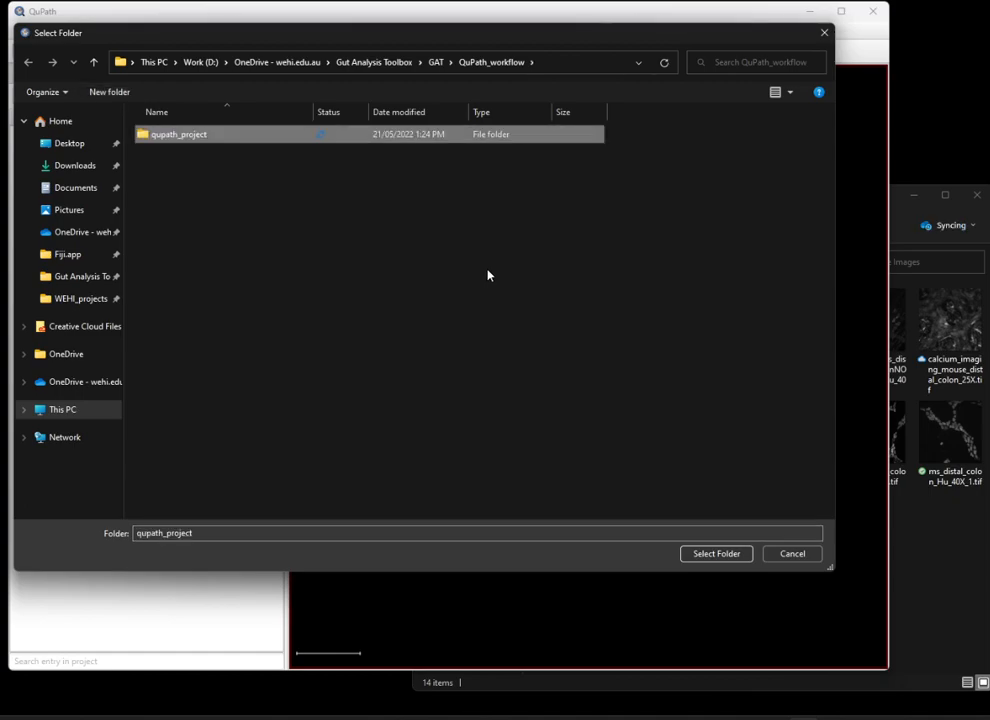
pyautogui.doubleClick(289, 139)
pyautogui.click(714, 555)
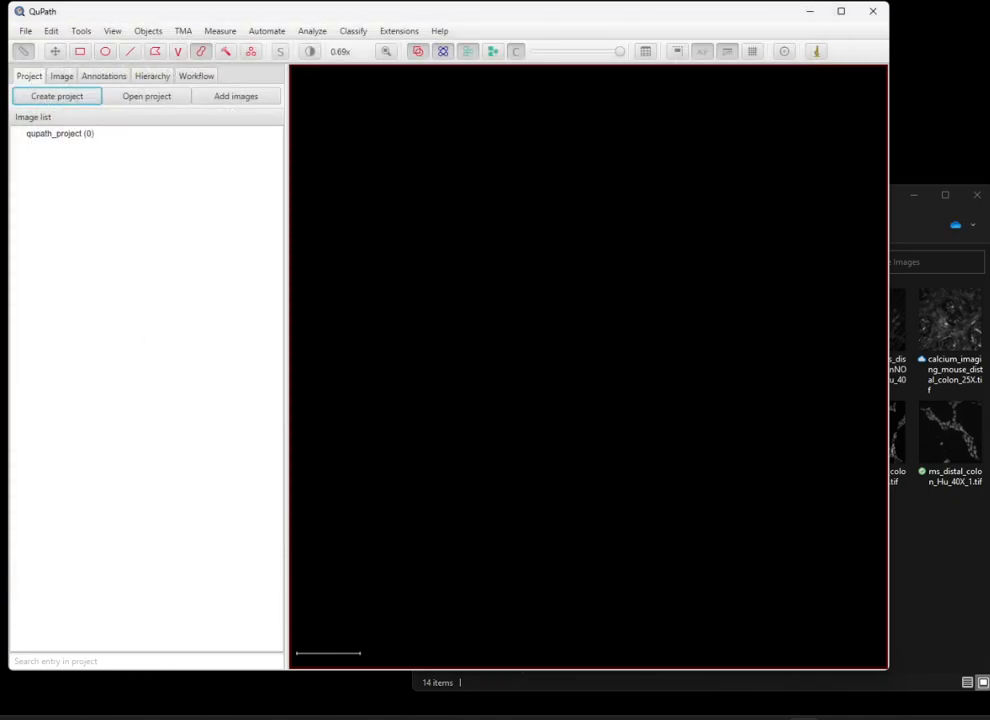
# Import the DYM_22_7_Pr_Chat_BYFP_DIN image from the Sample Images folder into the project with the image type Fluorescence
pyautogui.click(960, 577)
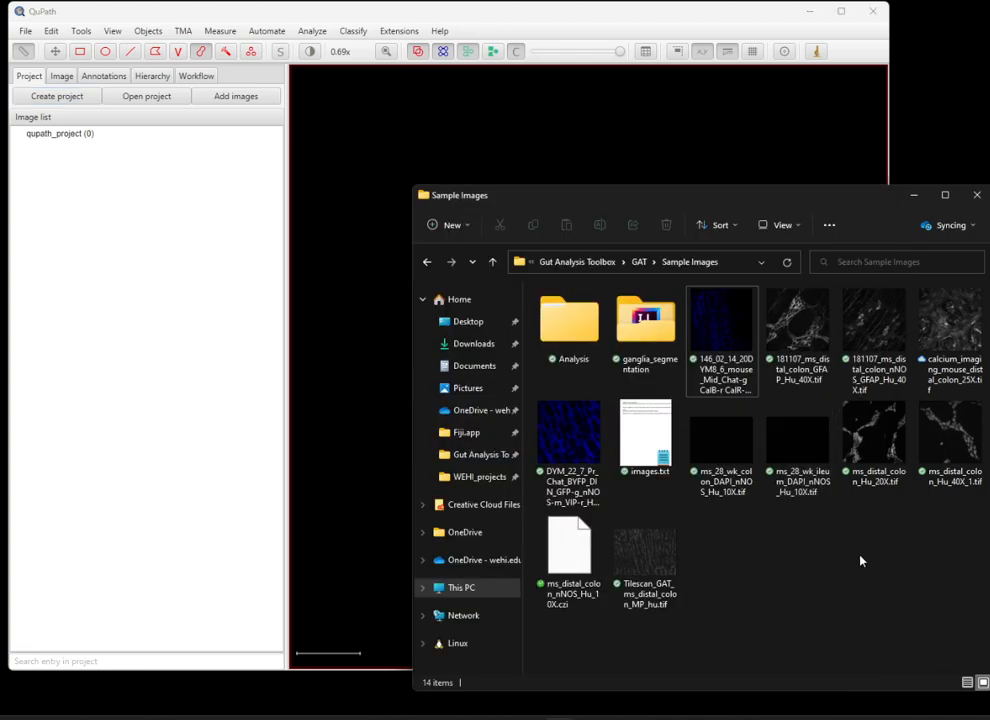
pyautogui.moveTo(567, 455); pyautogui.dragTo(335, 237)
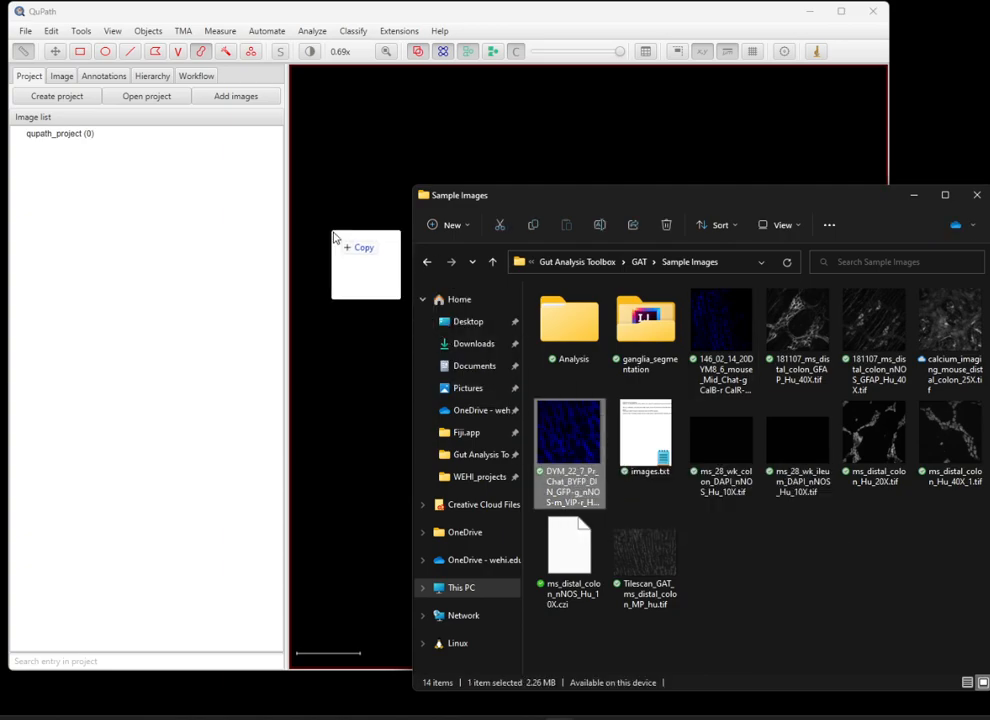
pyautogui.moveTo(335, 237); pyautogui.dragTo(334, 236)
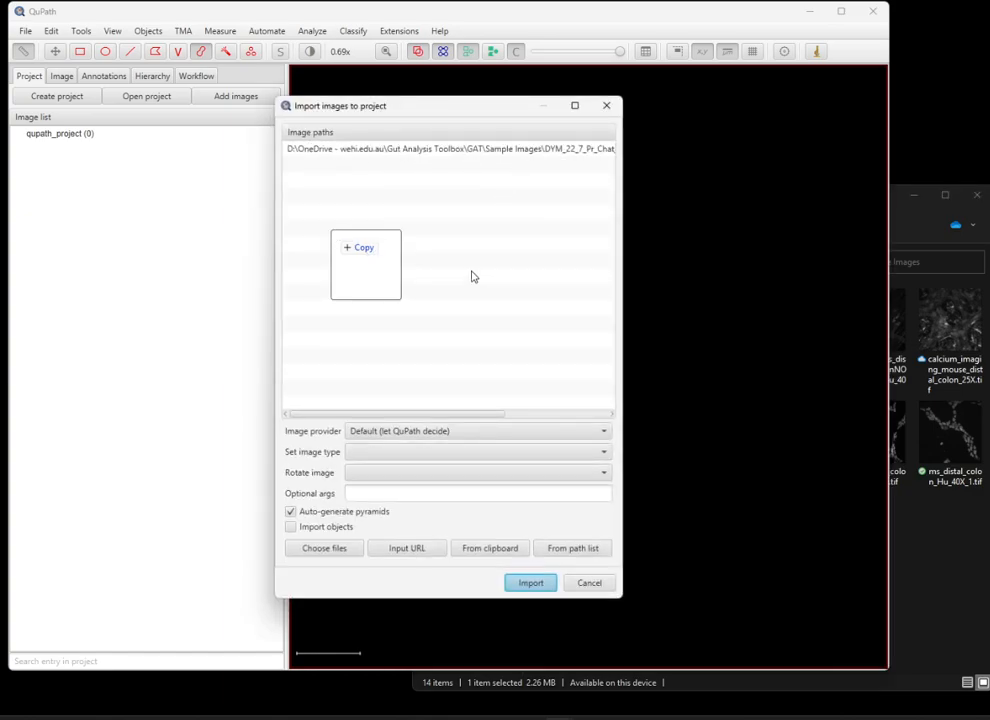
pyautogui.click(378, 454)
pyautogui.click(379, 523)
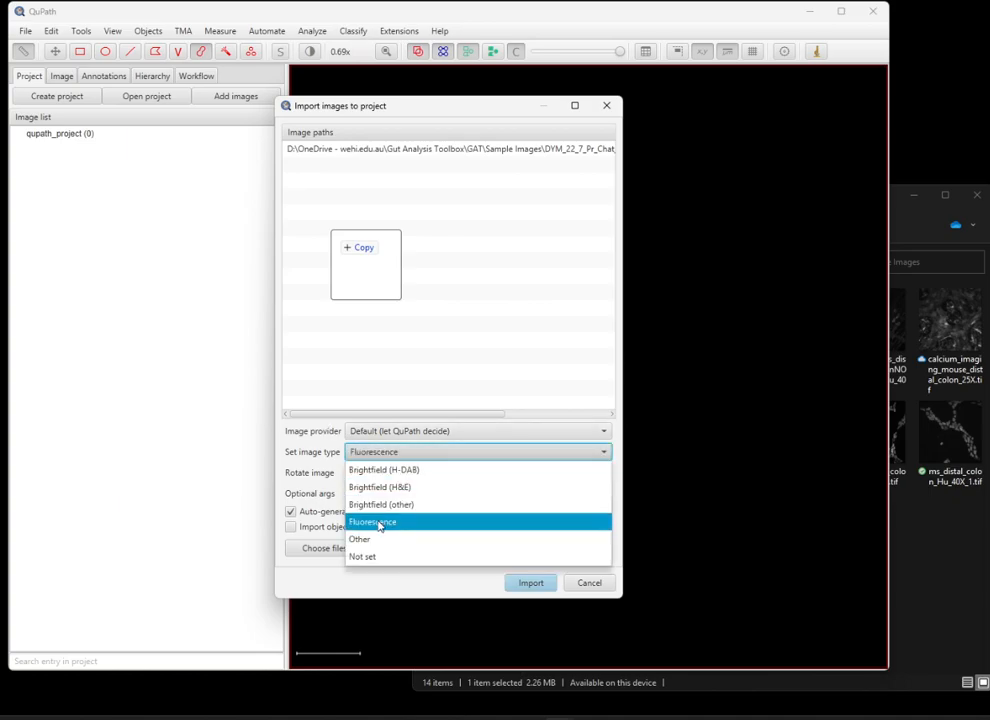
pyautogui.click(529, 583)
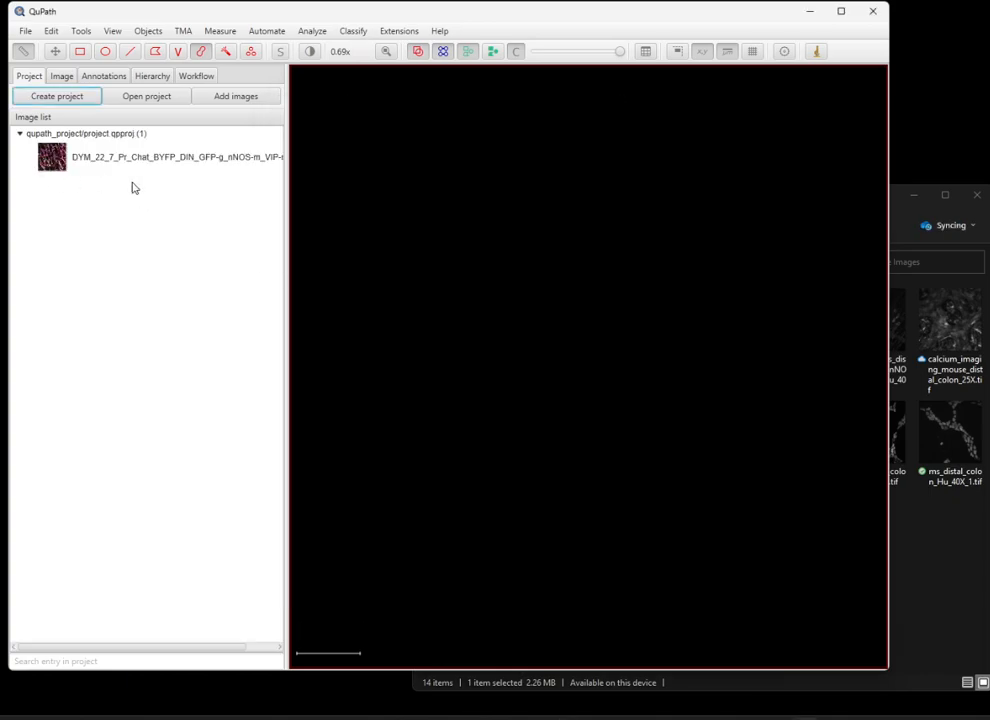
# Open the imported image in the viewer and move the Sample Images window out of the way
pyautogui.doubleClick(95, 160)
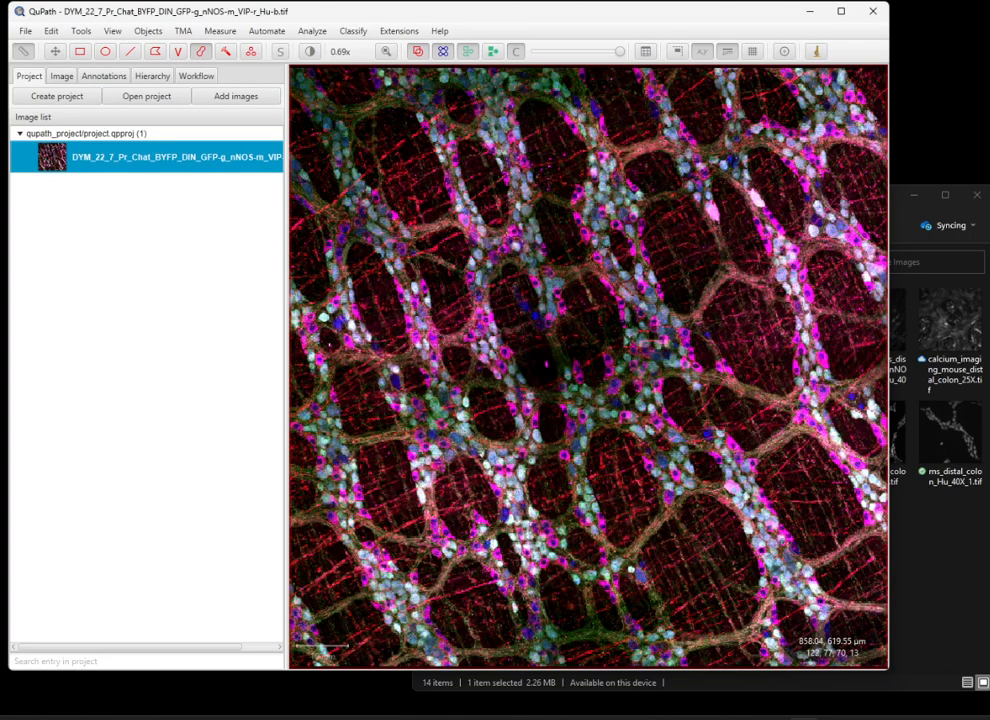
pyautogui.click(907, 222)
pyautogui.moveTo(812, 195); pyautogui.dragTo(989, 250)
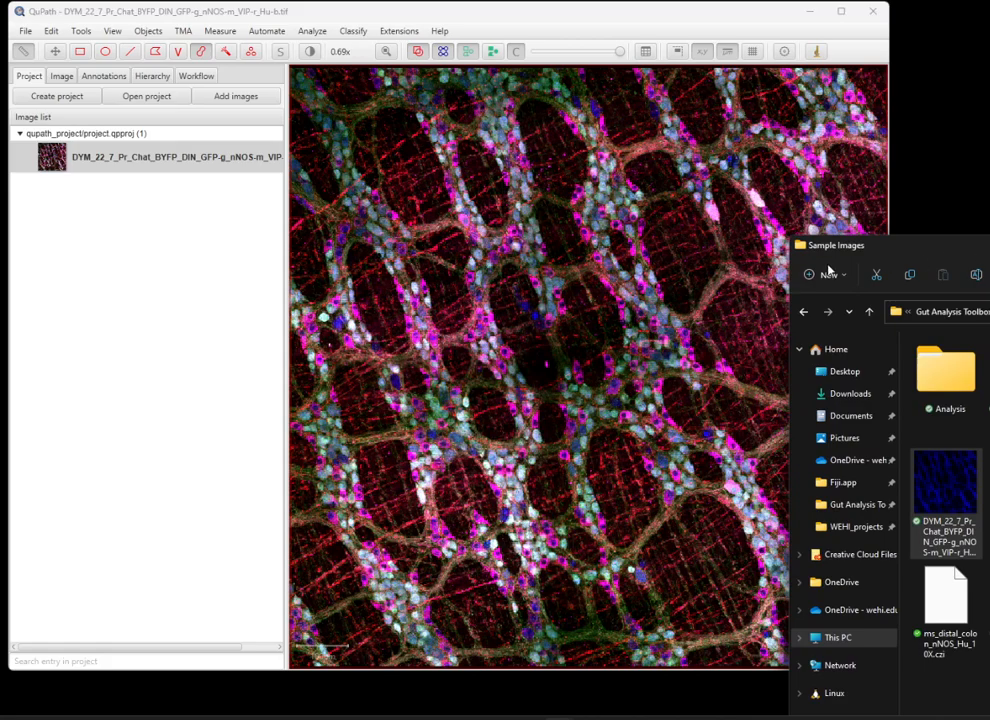
pyautogui.click(601, 18)
pyautogui.scroll(-1, 507, 294)
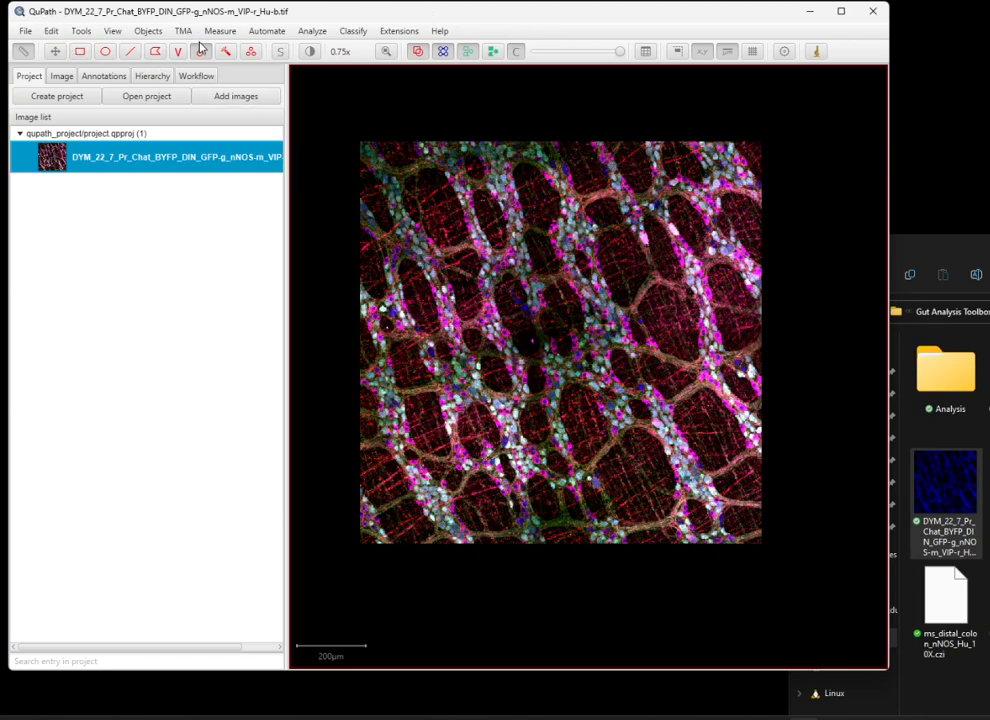
# Open the brightness and contrast settings and hide channels 2, 3 and 4 to show only the green channel
pyautogui.click(112, 31)
pyautogui.click(137, 89)
pyautogui.moveTo(625, 128); pyautogui.dragTo(113, 194)
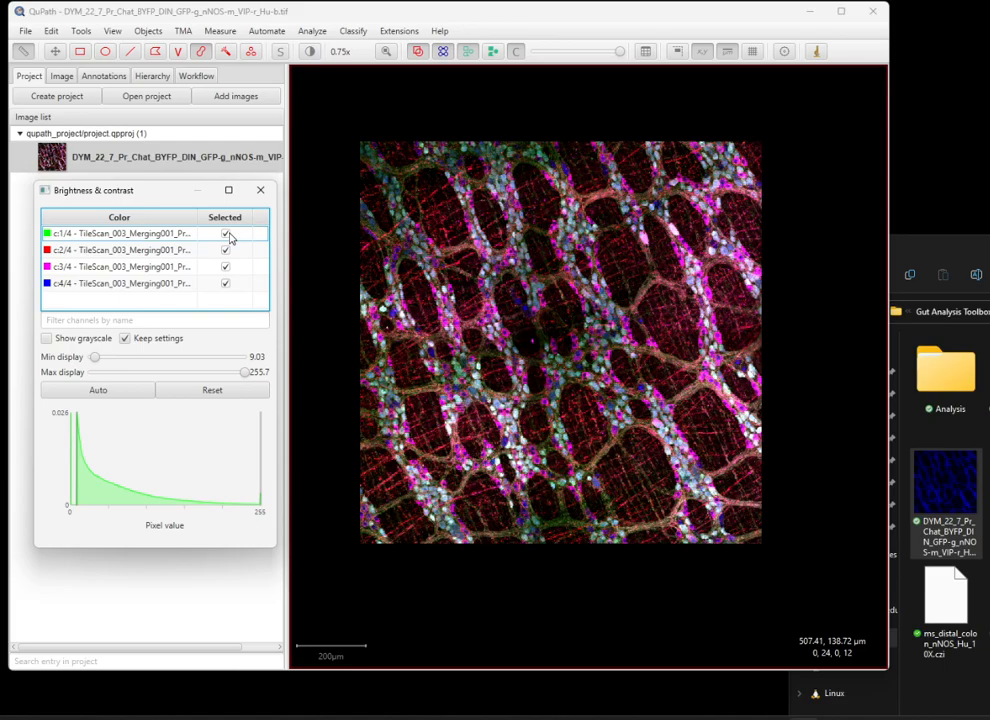
pyautogui.click(225, 283)
pyautogui.click(225, 266)
pyautogui.click(225, 250)
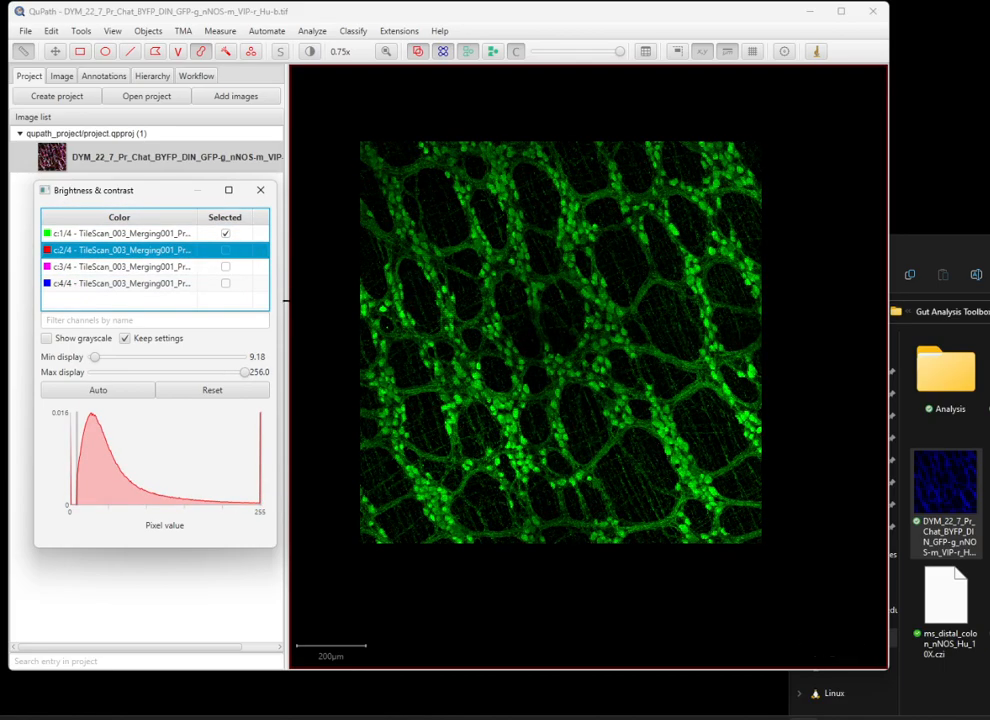
# Display the red, magenta and blue channels one at a time, leaving only the blue fourth channel shown
pyautogui.click(225, 250)
pyautogui.click(225, 233)
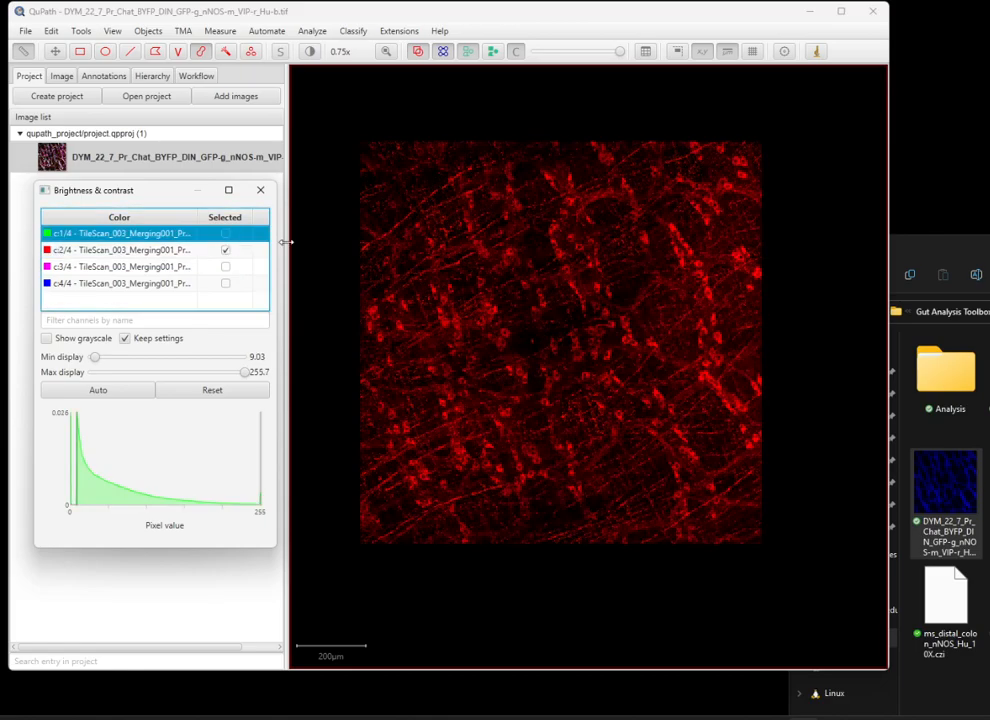
pyautogui.click(225, 266)
pyautogui.click(225, 250)
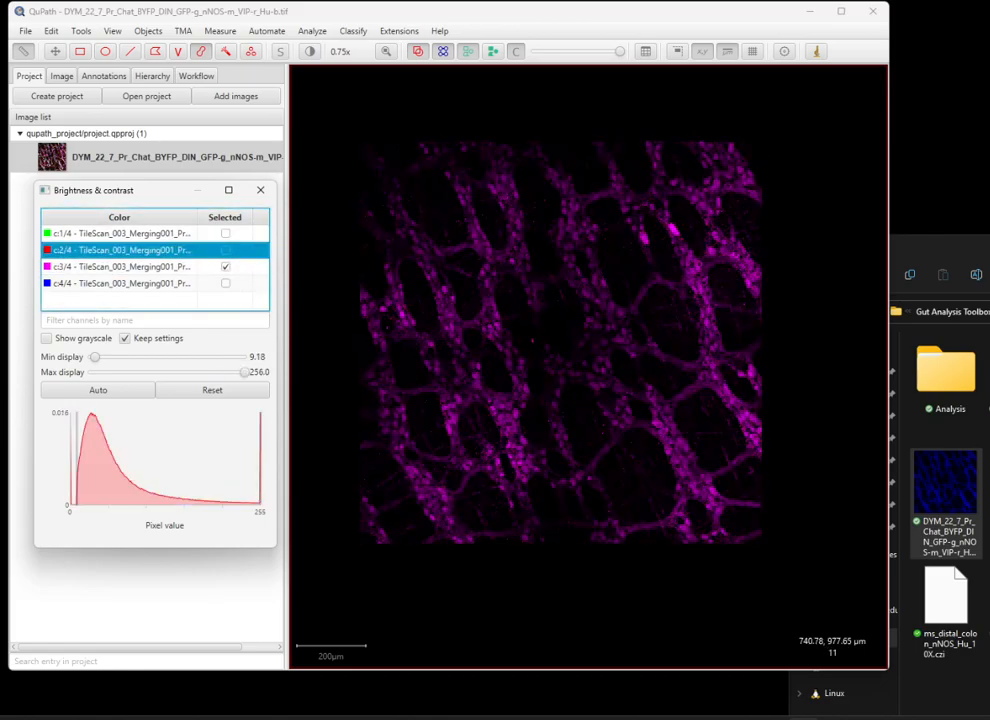
pyautogui.click(225, 266)
pyautogui.click(225, 283)
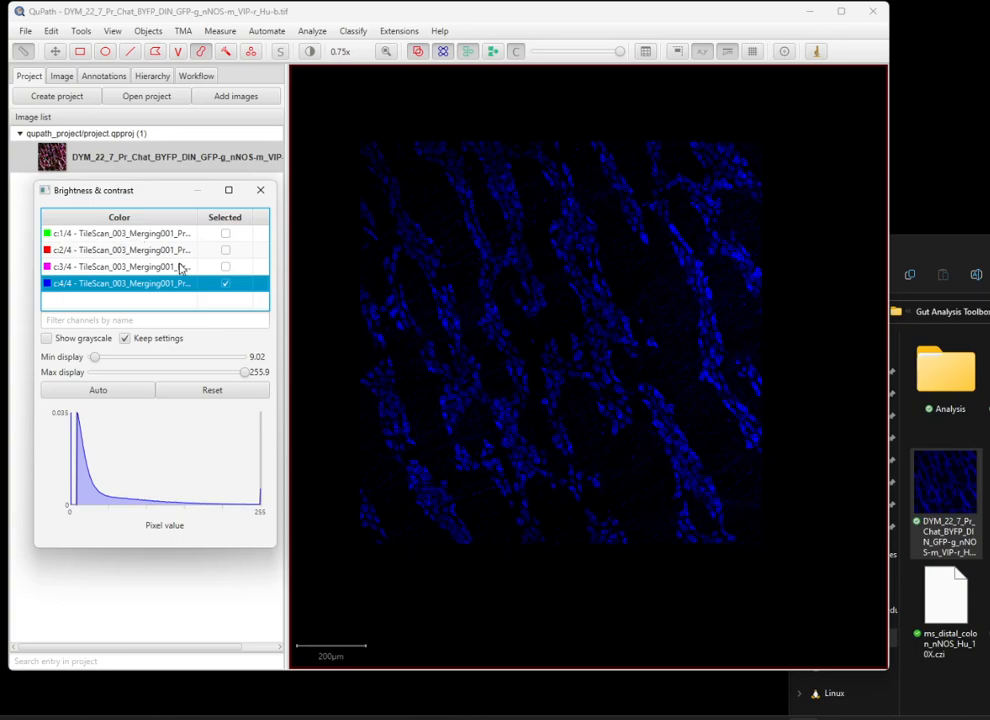
# Rename the green first channel to ChAT and the red second channel to nNOS
pyautogui.doubleClick(126, 234)
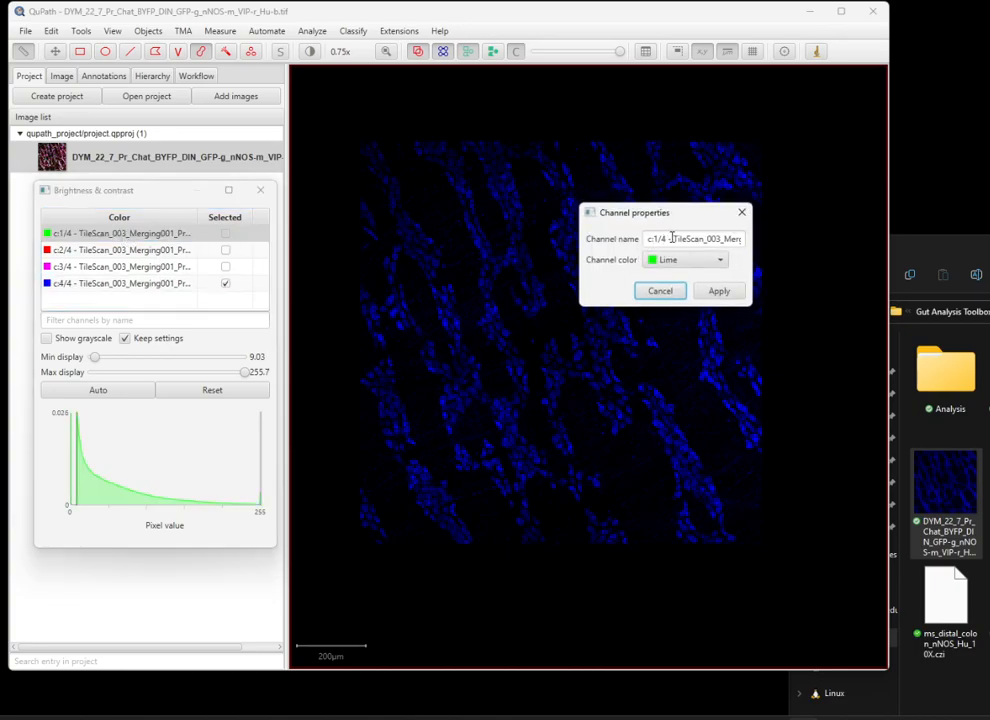
pyautogui.tripleClick(671, 238)
pyautogui.write('ChA')
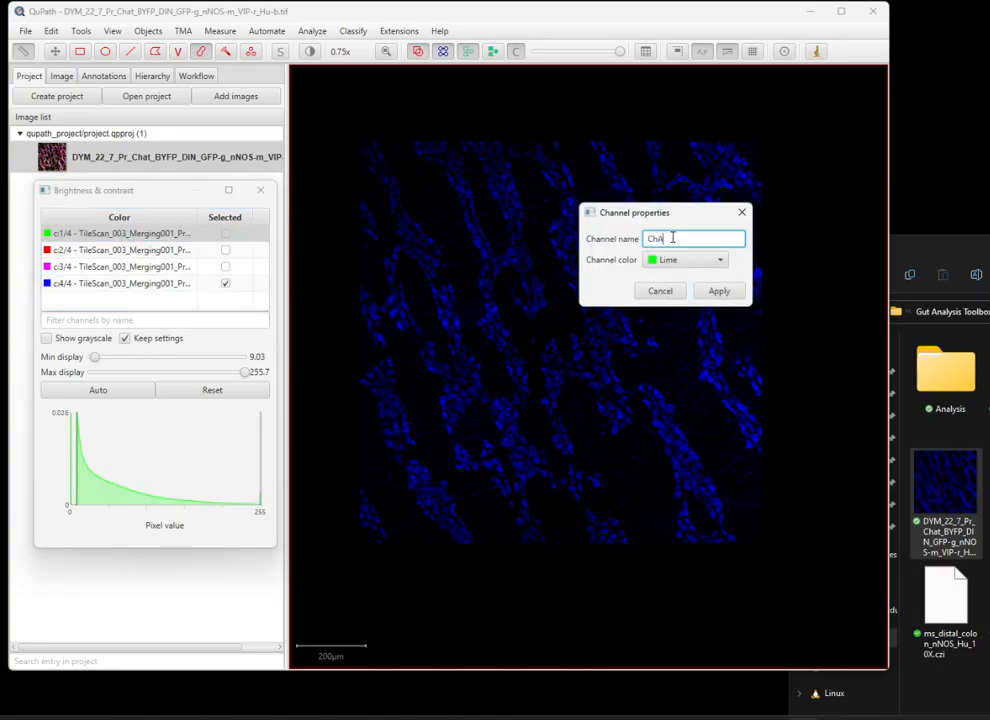
pyautogui.click(719, 290)
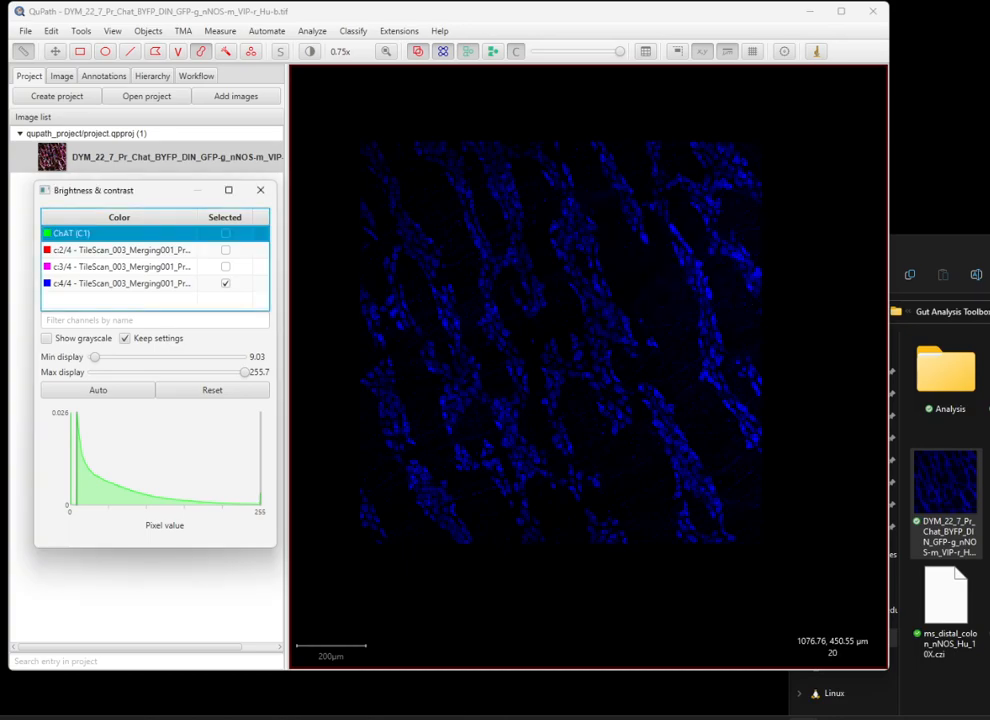
pyautogui.doubleClick(127, 250)
pyautogui.tripleClick(683, 240)
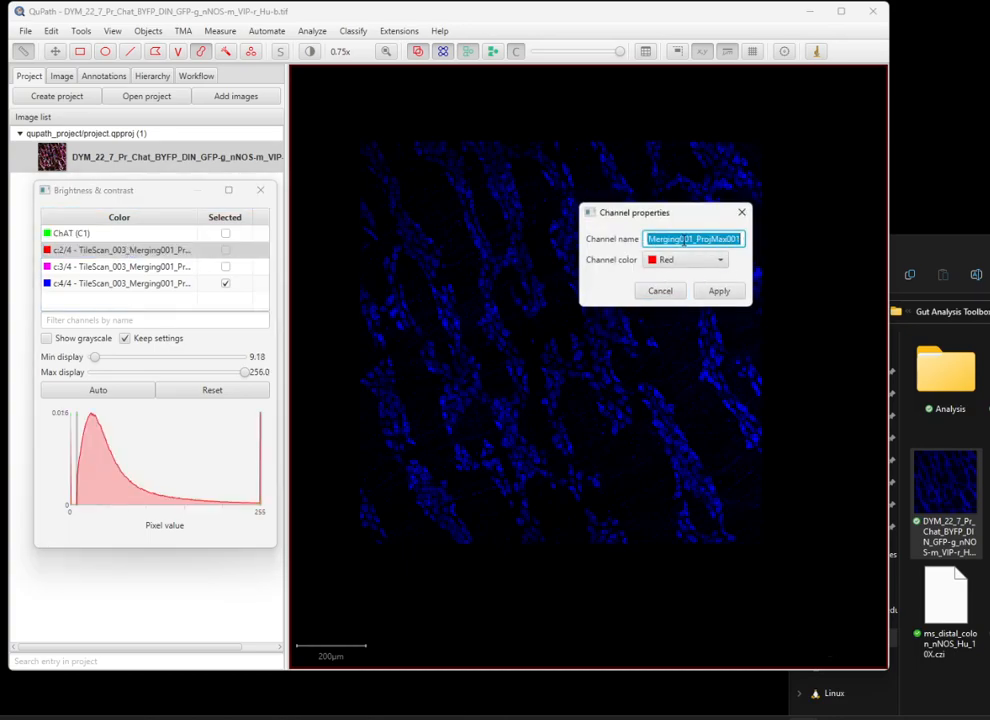
pyautogui.write('nNOS')
pyautogui.click(719, 290)
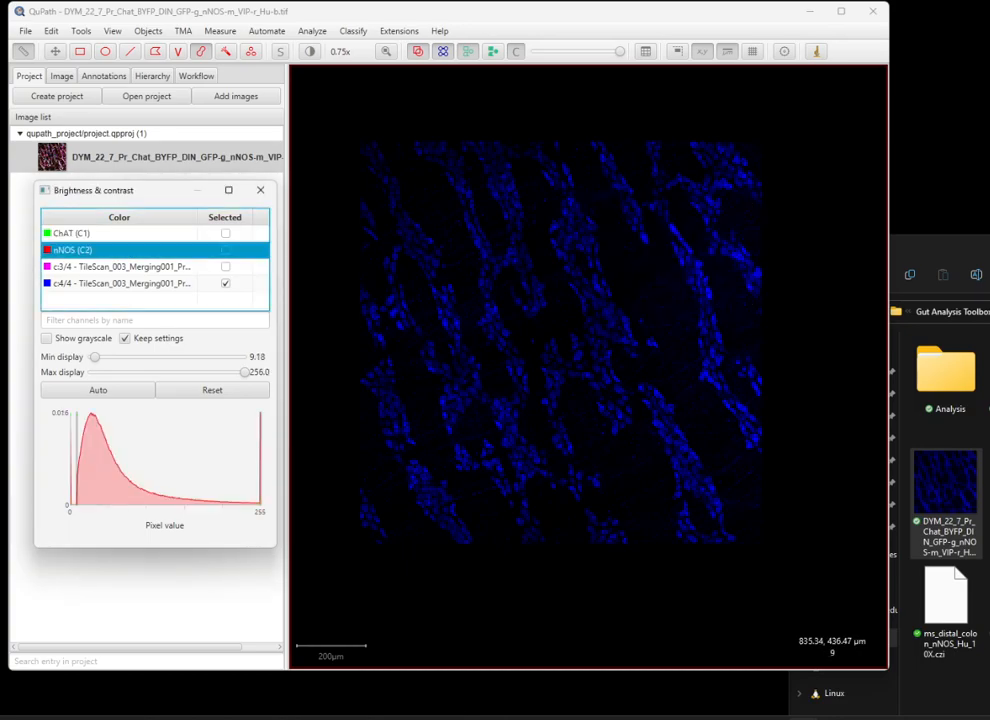
# Rename the magenta third channel to VIP and the blue fourth channel to Hu
pyautogui.doubleClick(105, 266)
pyautogui.tripleClick(703, 240)
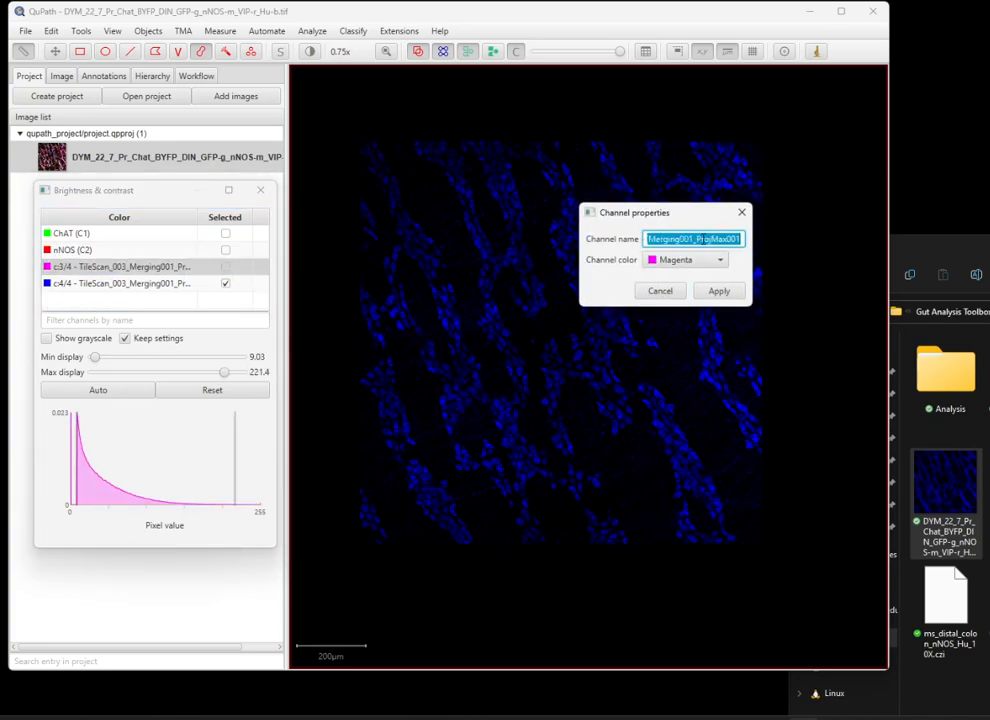
pyautogui.write('VIP')
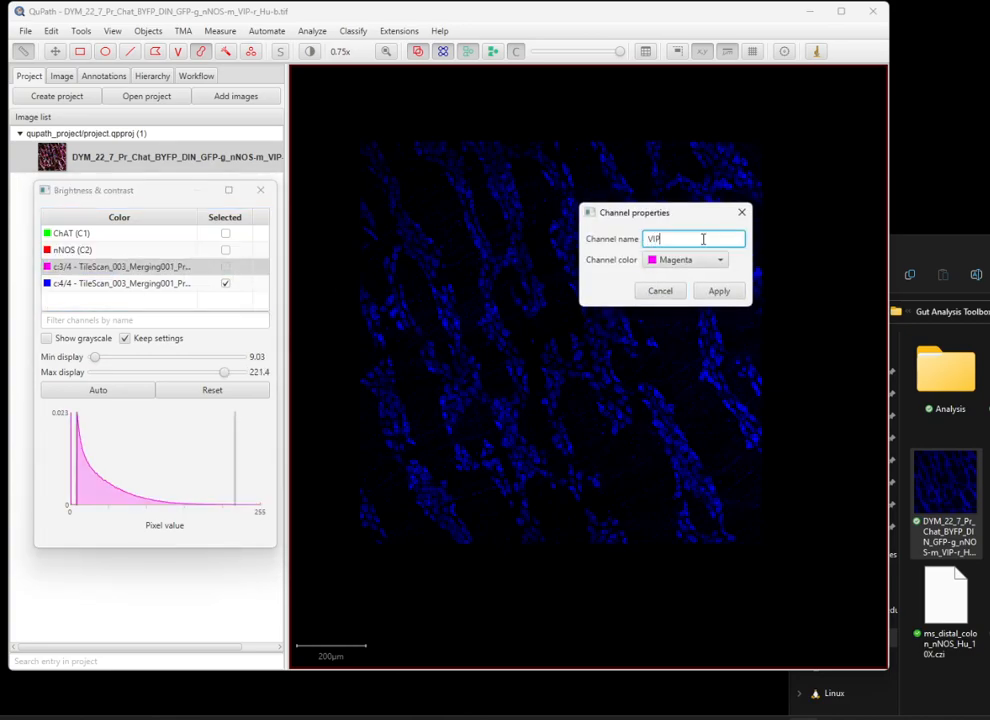
pyautogui.click(719, 291)
pyautogui.doubleClick(200, 284)
pyautogui.tripleClick(678, 239)
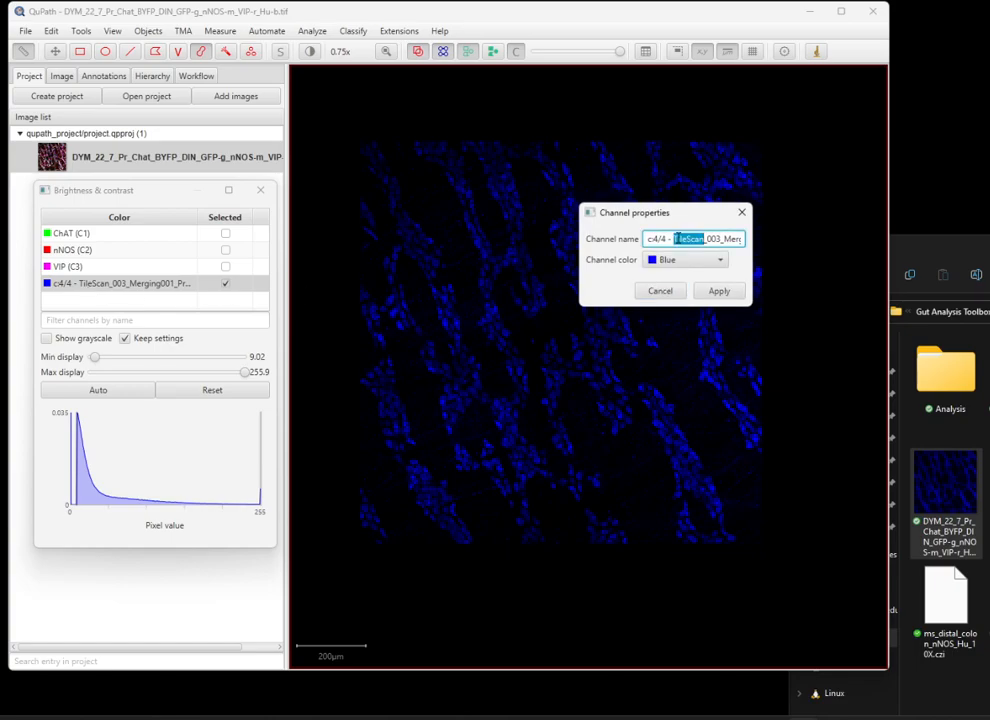
pyautogui.write('Hu')
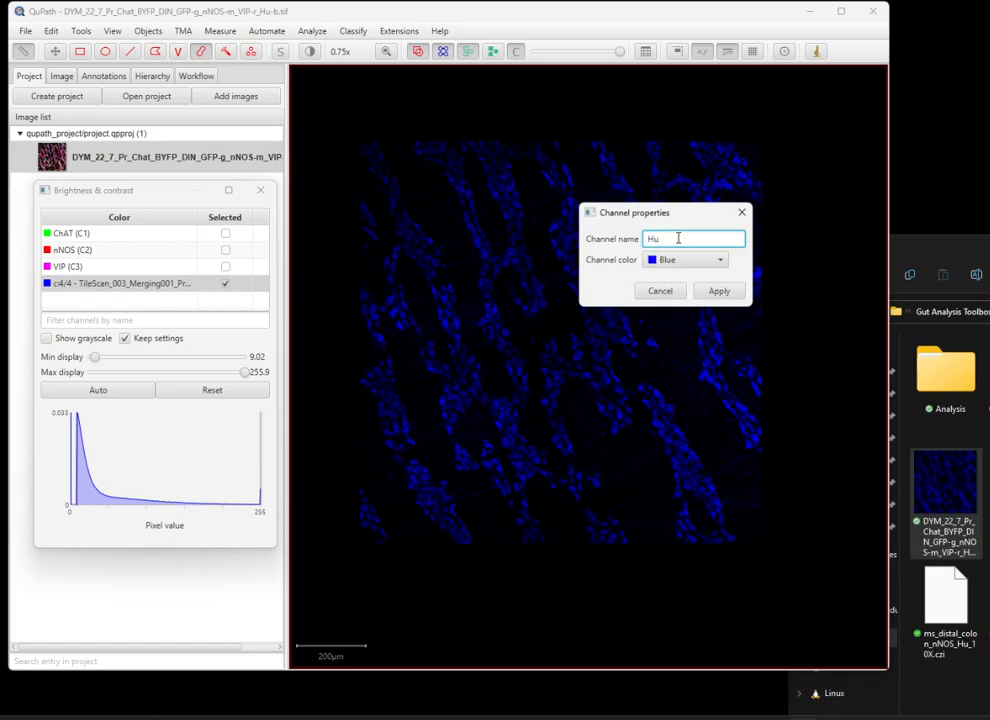
pyautogui.click(719, 291)
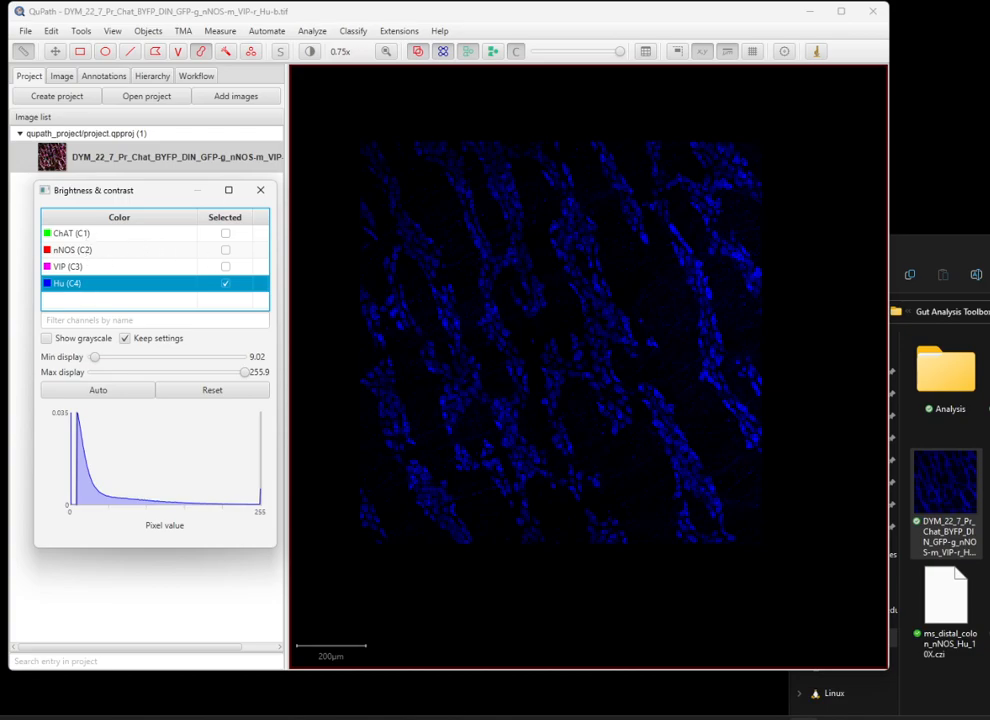
# Switch to File Explorer, open the QuPath_workflow folder in GAT and position its window so the image viewer stays accessible
pyautogui.moveTo(137, 192); pyautogui.dragTo(166, 287)
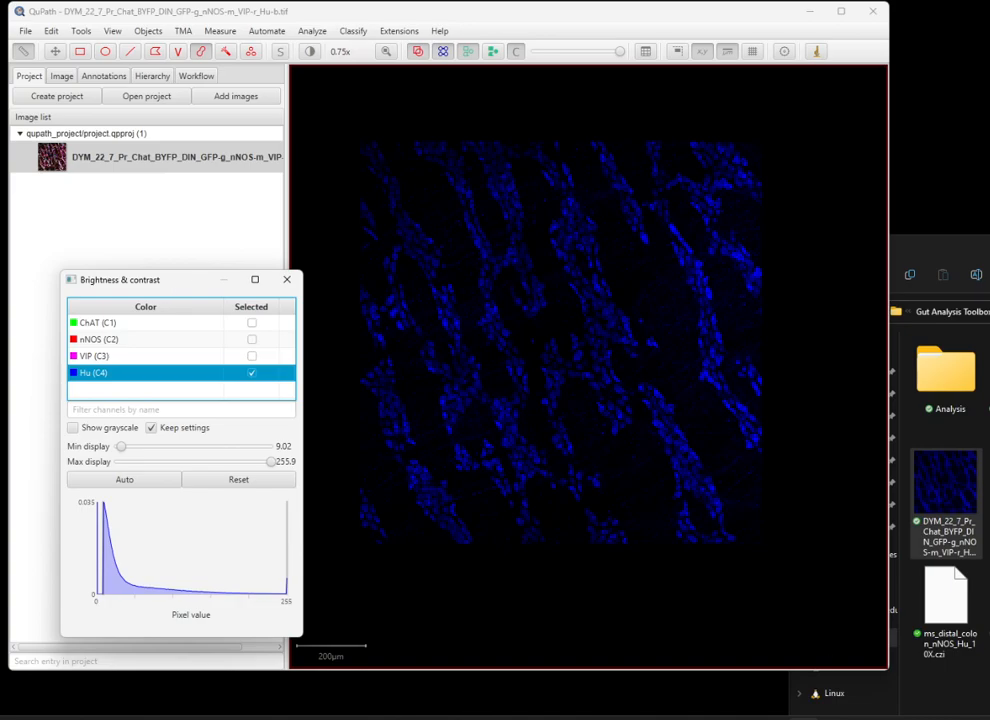
pyautogui.moveTo(559, 718)
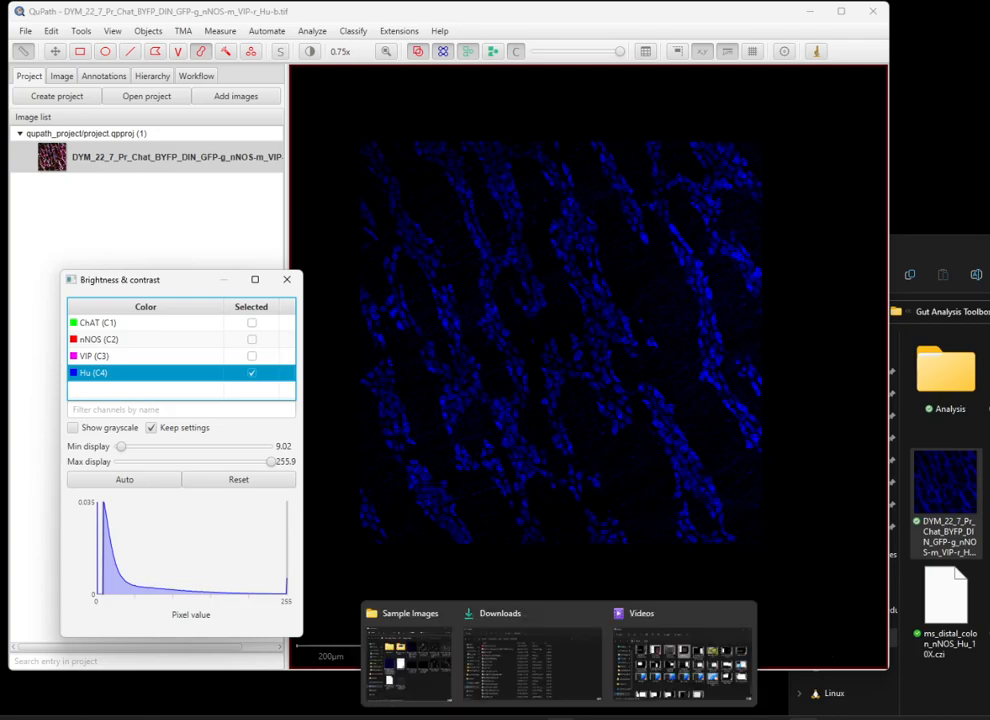
pyautogui.click(409, 662)
pyautogui.click(989, 312)
pyautogui.moveTo(989, 249); pyautogui.dragTo(524, 144)
pyautogui.doubleClick(463, 386)
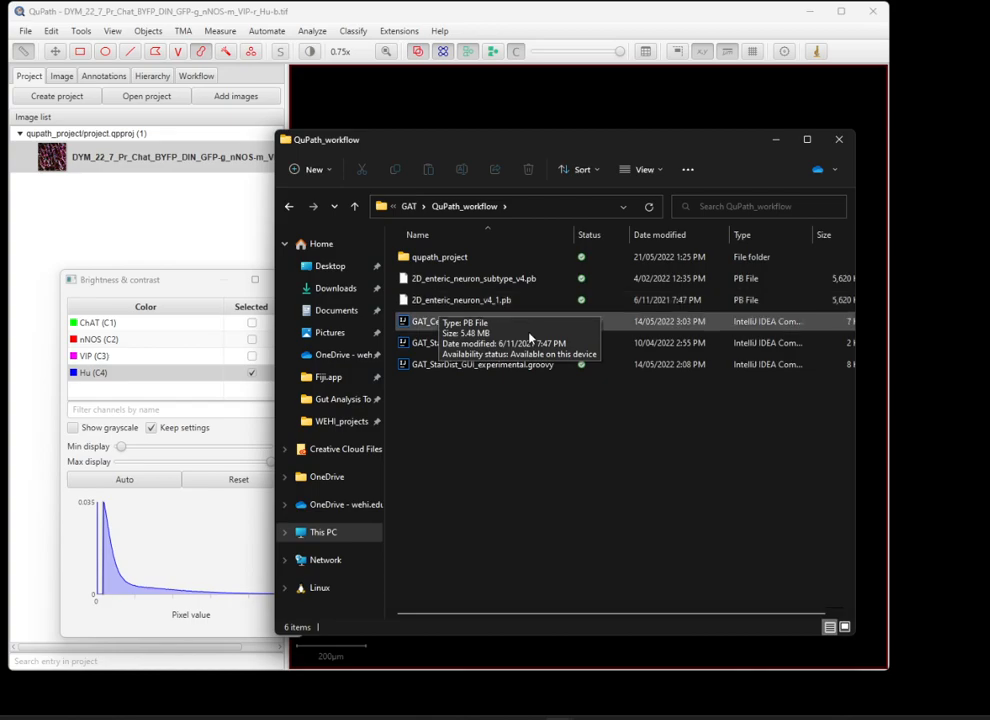
pyautogui.moveTo(564, 148); pyautogui.dragTo(704, 300)
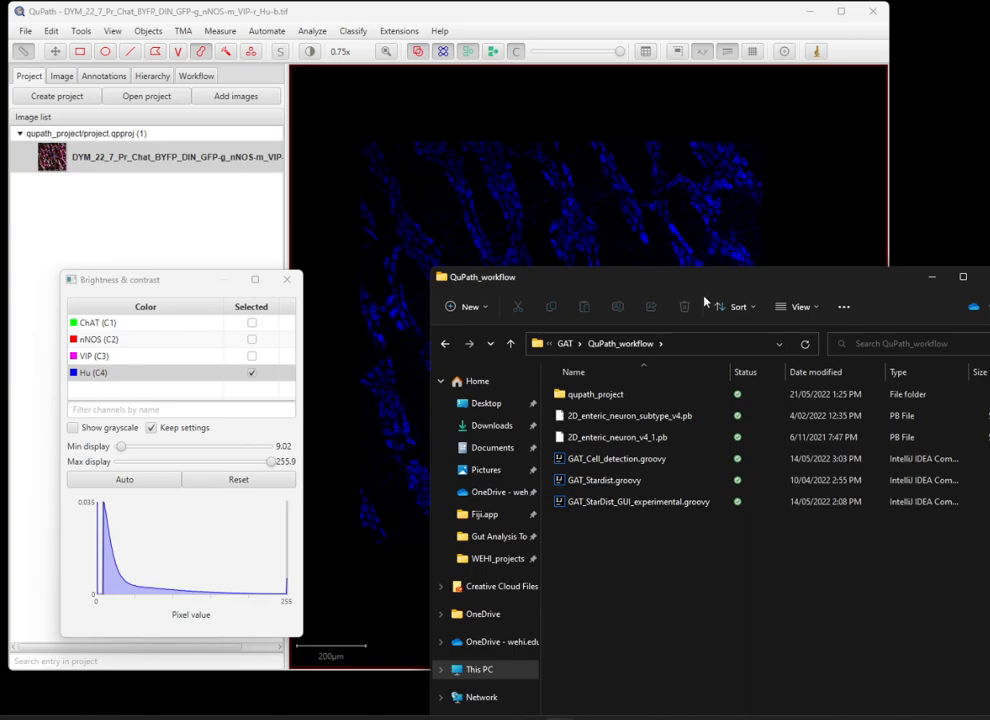
# Load GAT_Cell_detection.groovy into QuPath's Script Editor and move the editor and the brightness and contrast window off the image
pyautogui.click(584, 466)
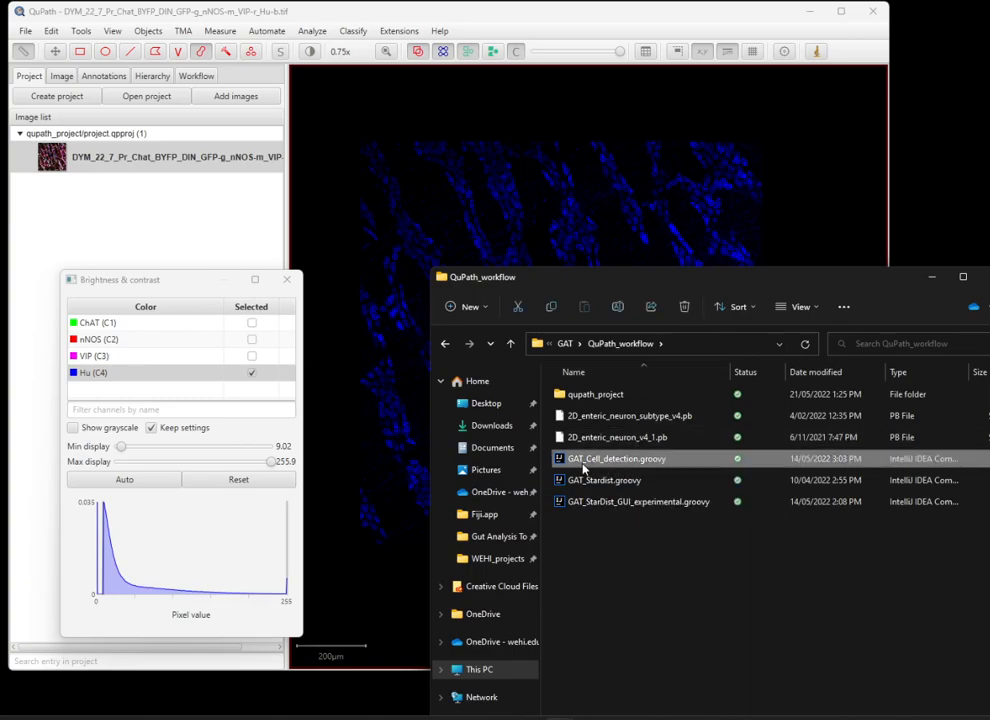
pyautogui.moveTo(614, 466); pyautogui.dragTo(400, 160)
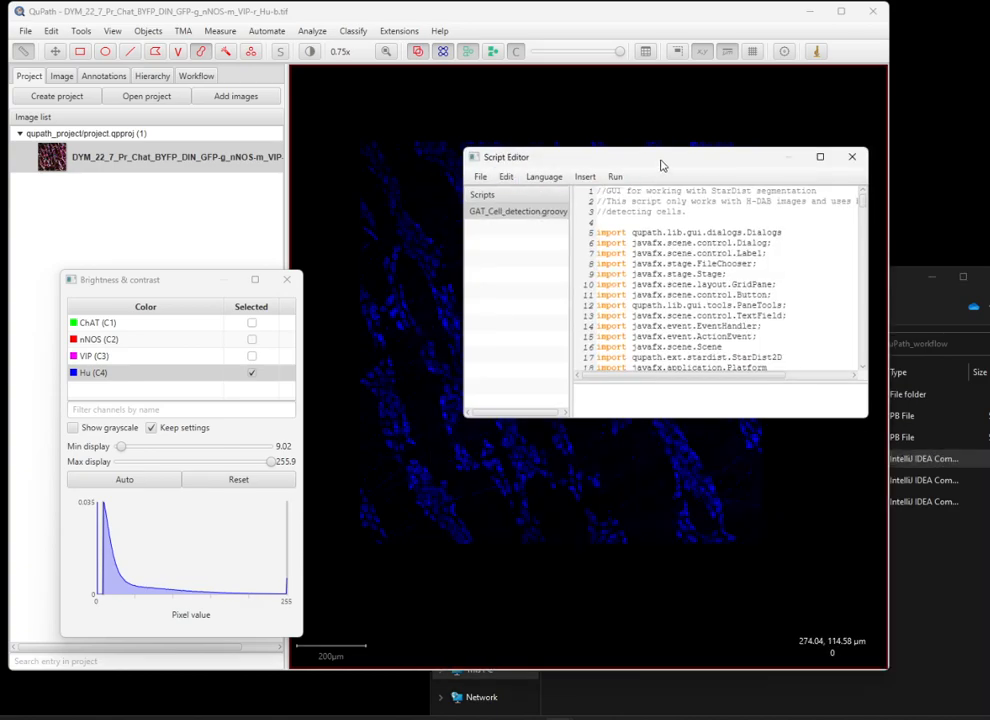
pyautogui.moveTo(660, 165); pyautogui.dragTo(576, 182)
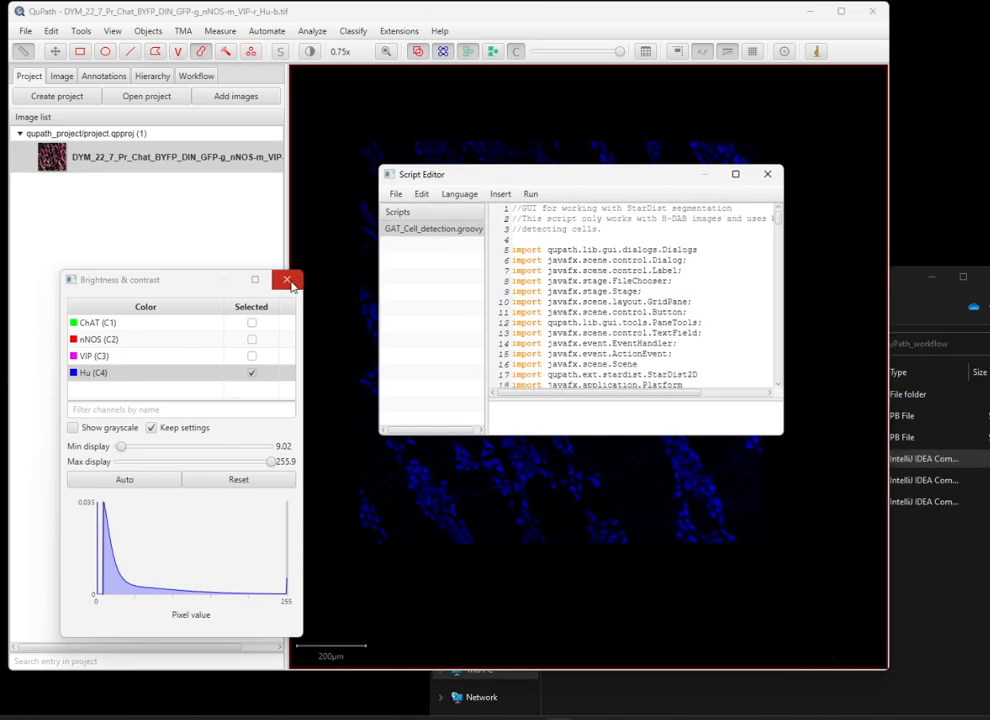
pyautogui.moveTo(208, 291); pyautogui.dragTo(138, 539)
pyautogui.moveTo(272, 246); pyautogui.dragTo(294, 252)
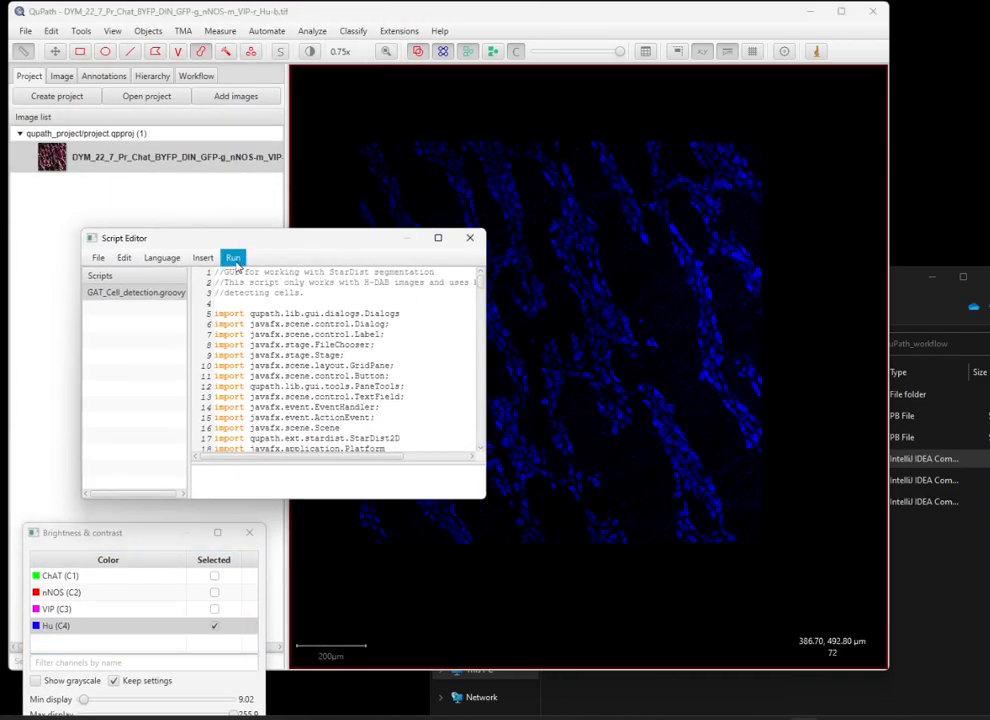
# Move the Script Editor off the image and draw a rectangle annotation of about 99,200 µm² left of the image's centre
pyautogui.moveTo(306, 248); pyautogui.dragTo(224, 310)
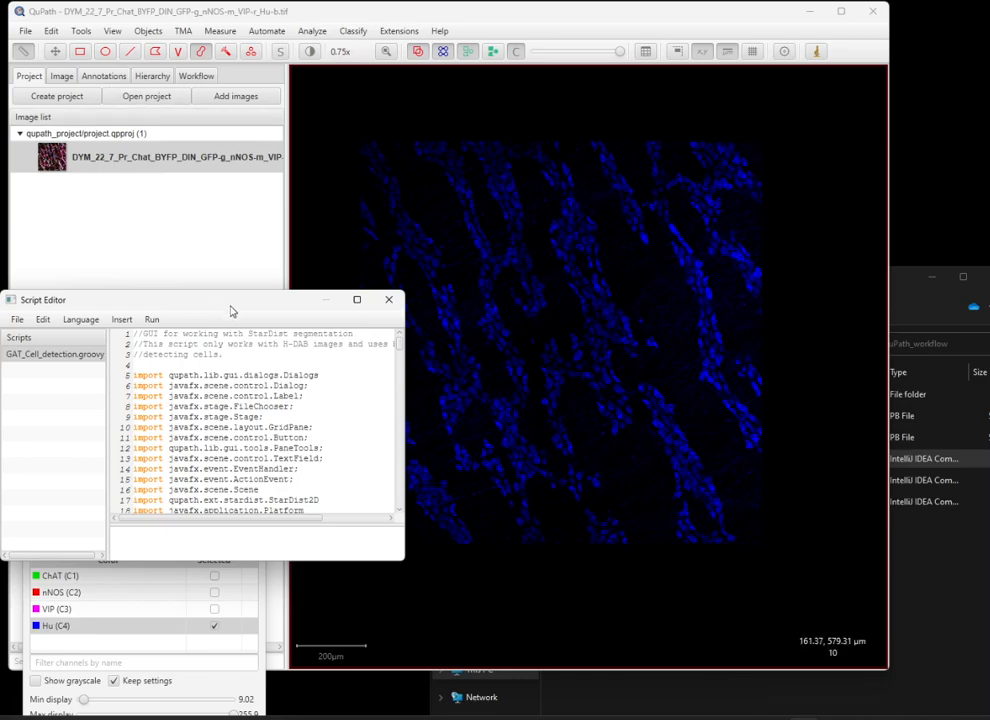
pyautogui.moveTo(231, 306); pyautogui.dragTo(232, 400)
pyautogui.click(61, 76)
pyautogui.click(104, 76)
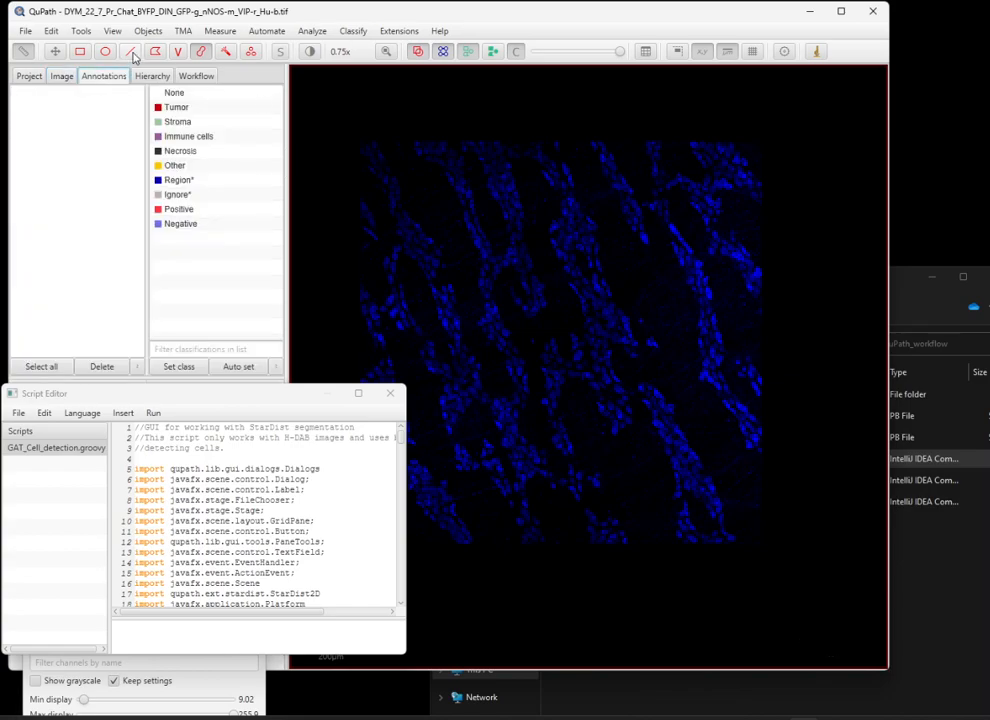
pyautogui.click(82, 54)
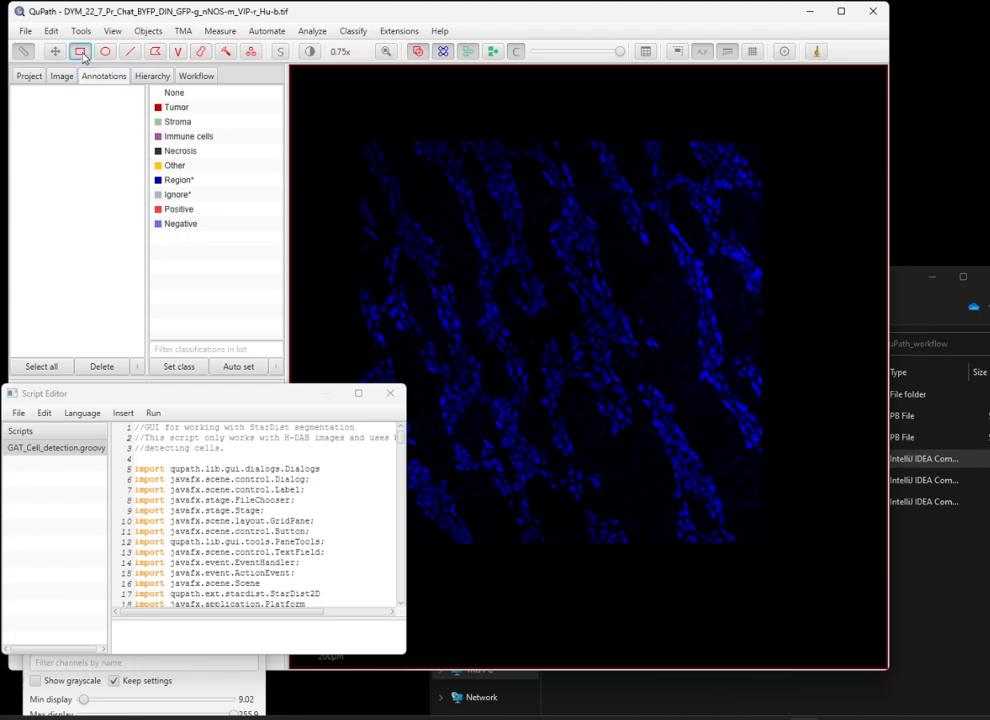
pyautogui.moveTo(484, 248); pyautogui.dragTo(590, 359)
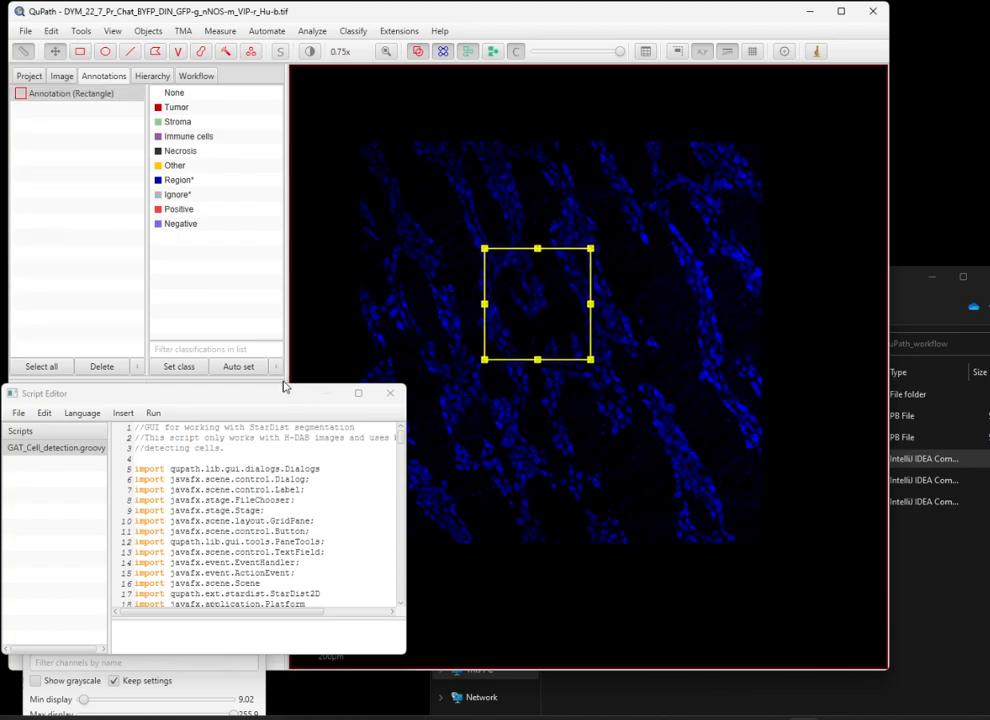
# Run GAT_Cell_detection.groovy and position its cell detection dialog clear of the annotated region
pyautogui.moveTo(264, 402); pyautogui.dragTo(273, 231)
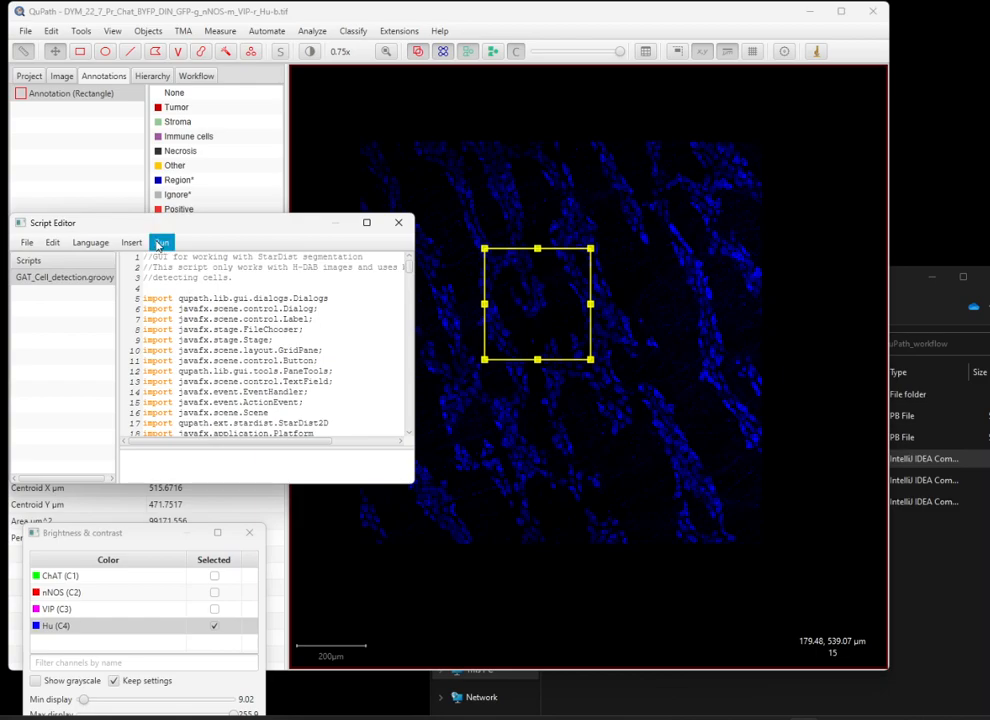
pyautogui.click(160, 244)
pyautogui.click(186, 264)
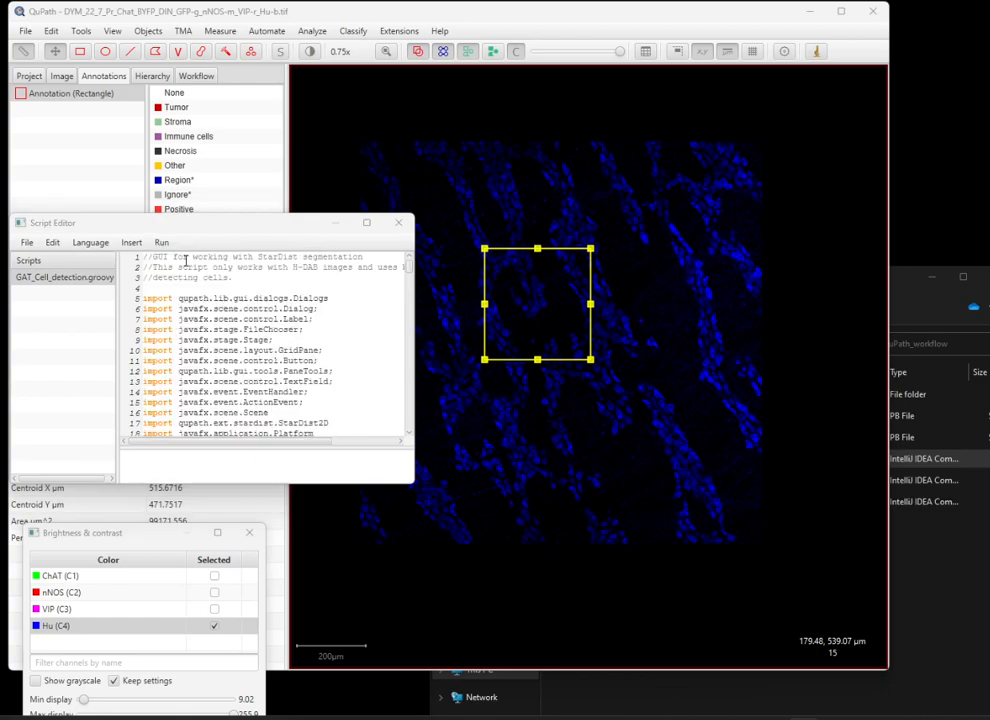
pyautogui.moveTo(597, 192); pyautogui.dragTo(227, 233)
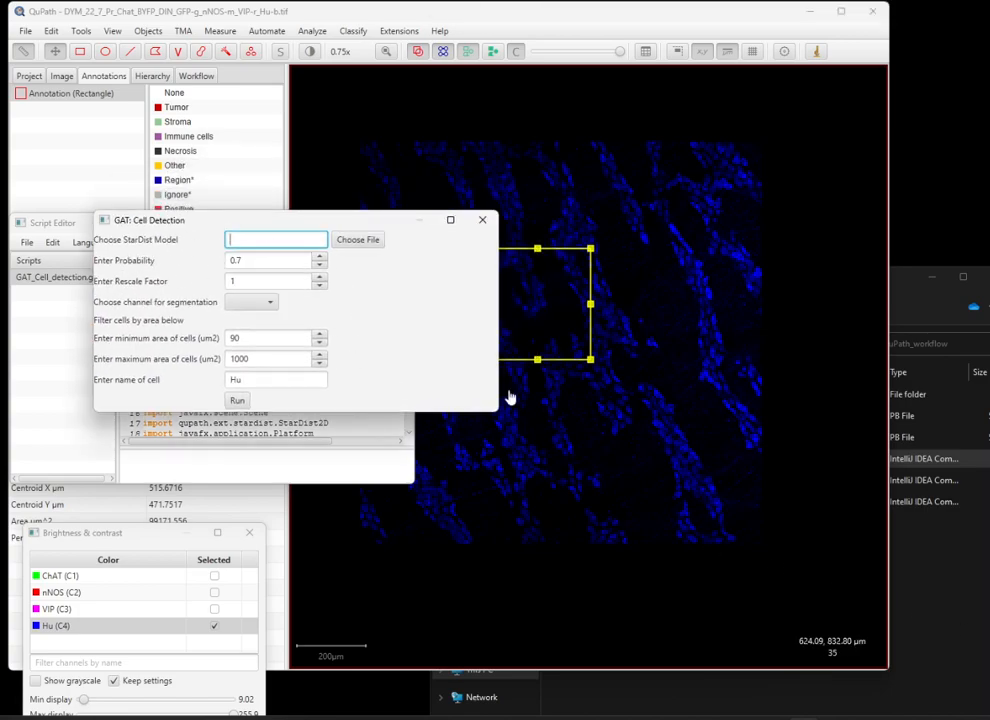
# Choose 2D_enteric_neuron_v4_1.pb from the QuPath_workflow folder as the StarDist model
pyautogui.click(358, 241)
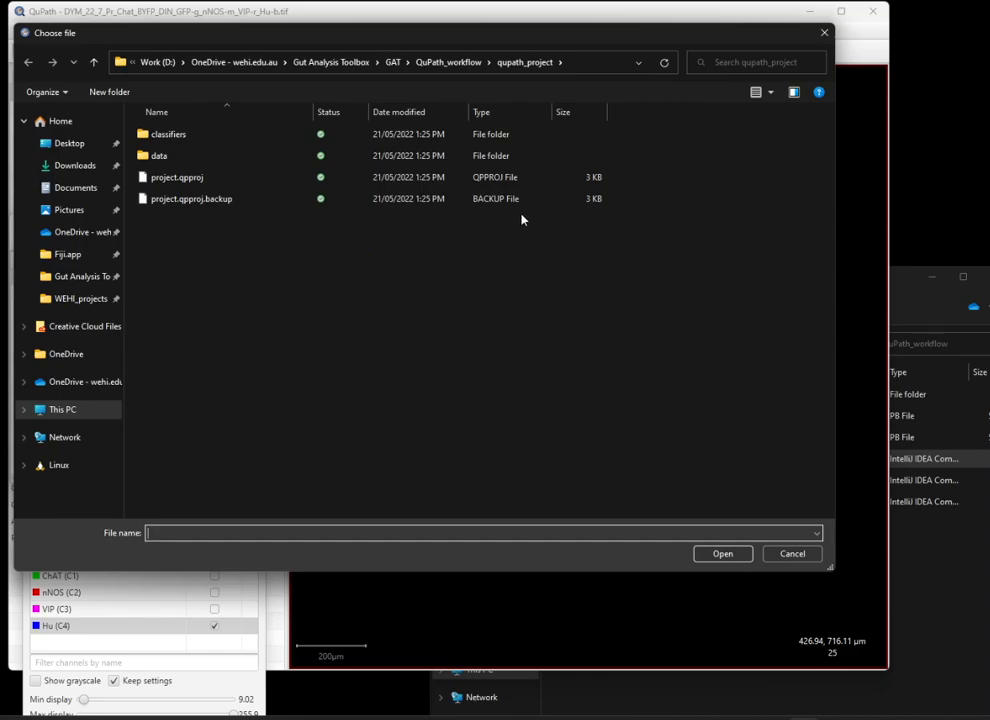
pyautogui.click(455, 62)
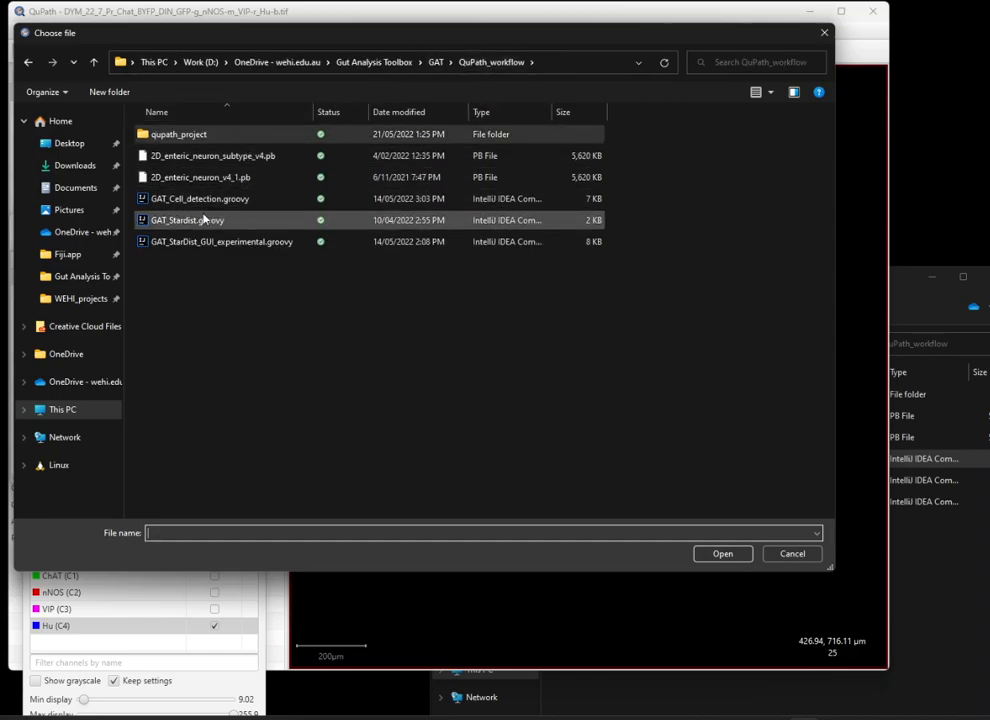
pyautogui.click(167, 180)
pyautogui.doubleClick(167, 180)
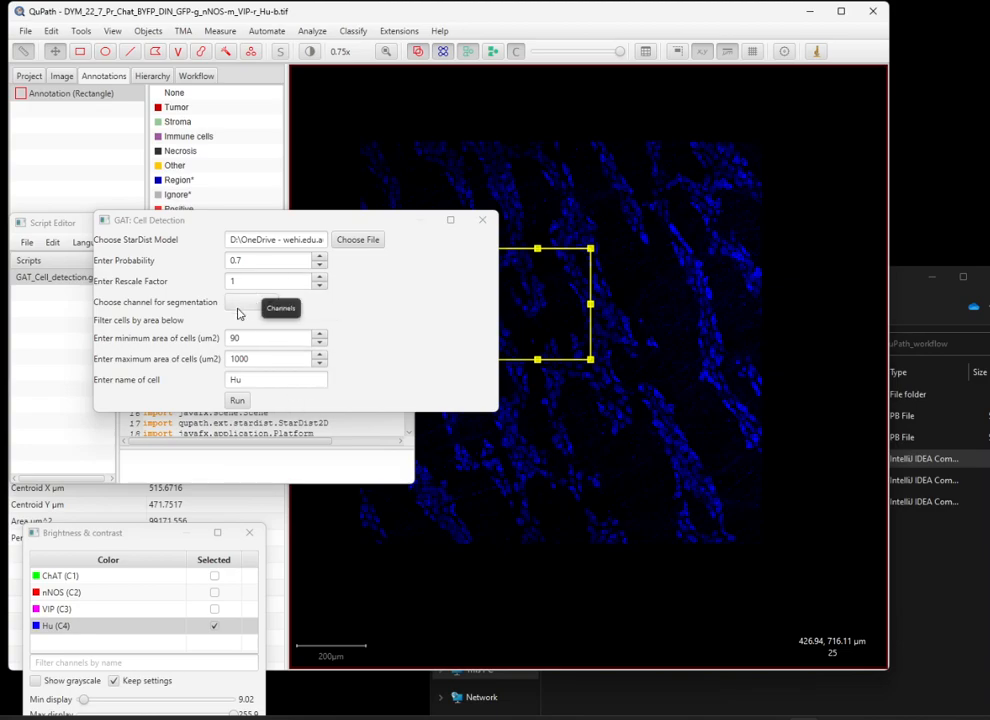
# Set Hu as the segmentation channel and run cell detection inside the rectangle annotation
pyautogui.moveTo(327, 223); pyautogui.dragTo(332, 393)
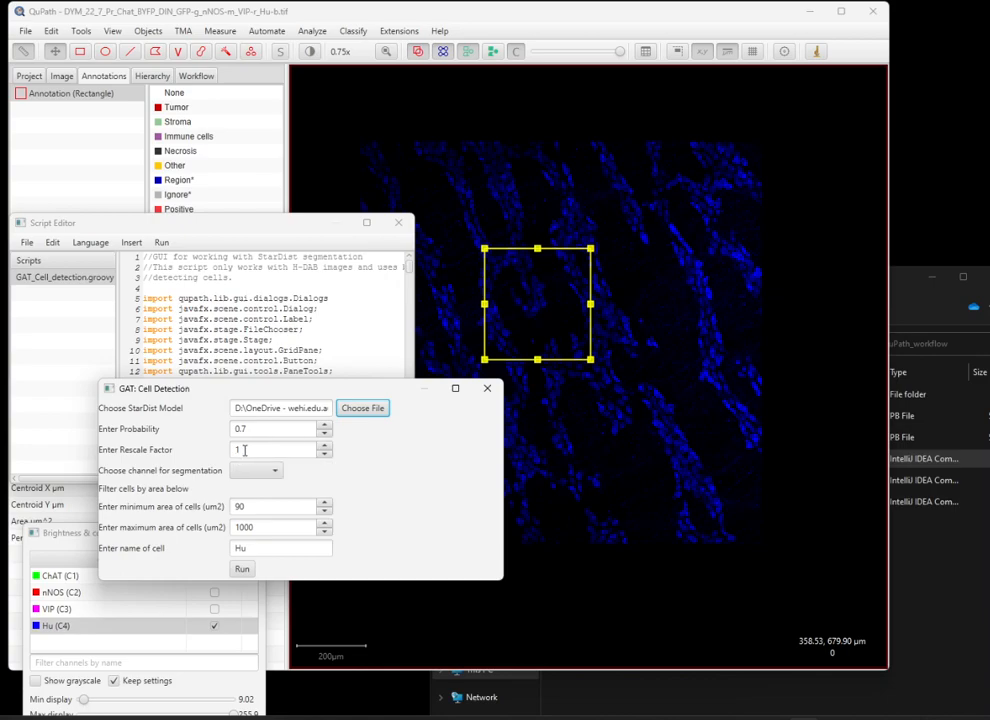
pyautogui.click(266, 472)
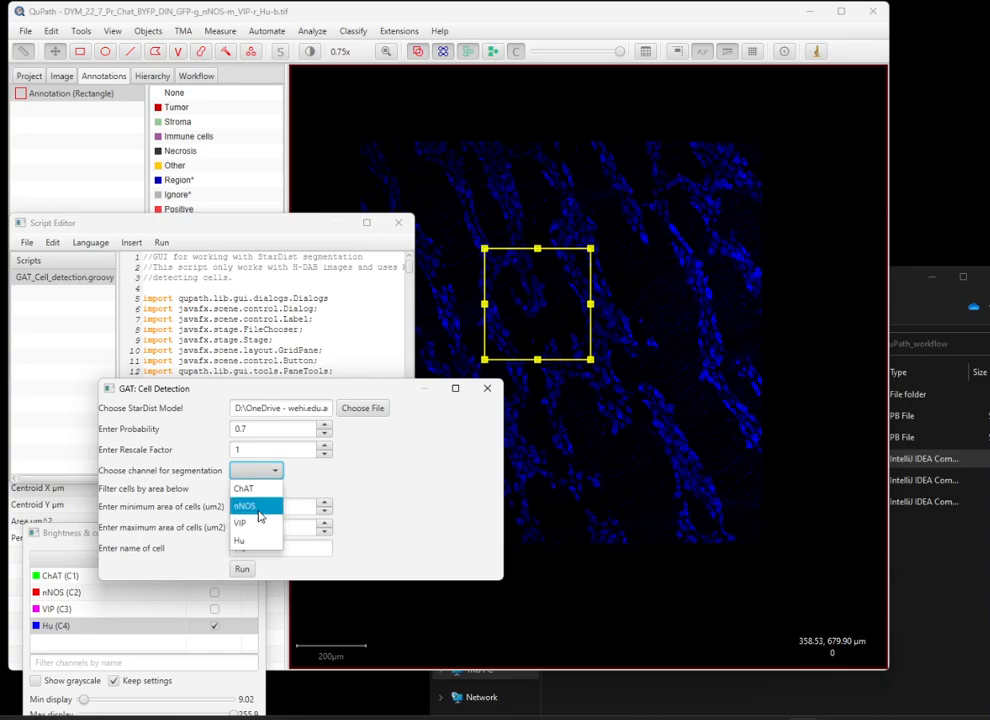
pyautogui.click(249, 545)
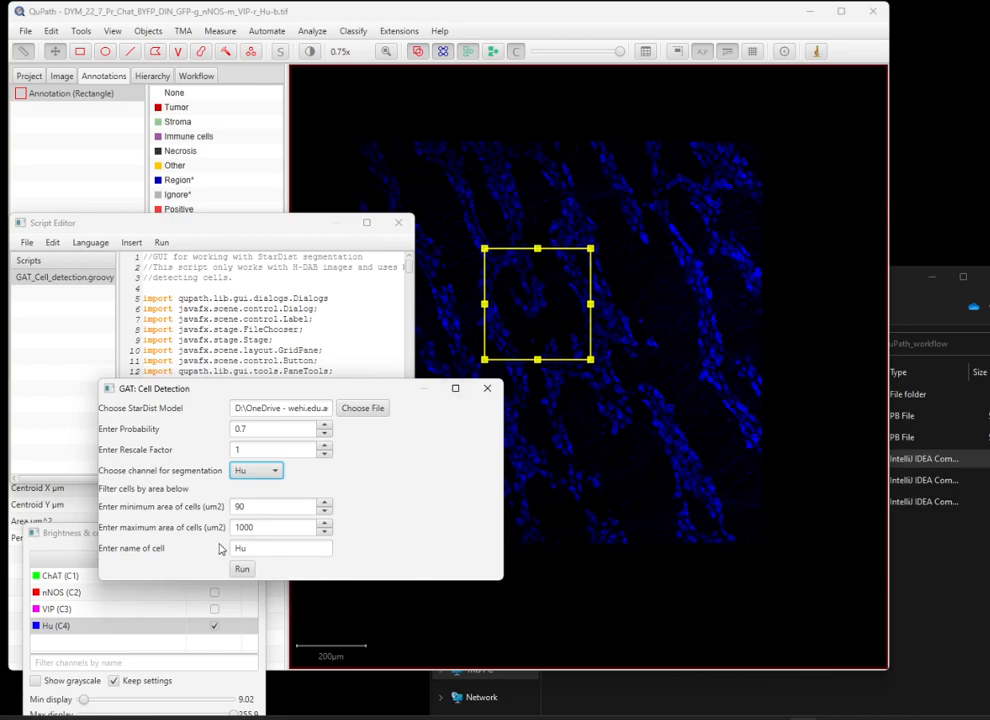
pyautogui.click(243, 571)
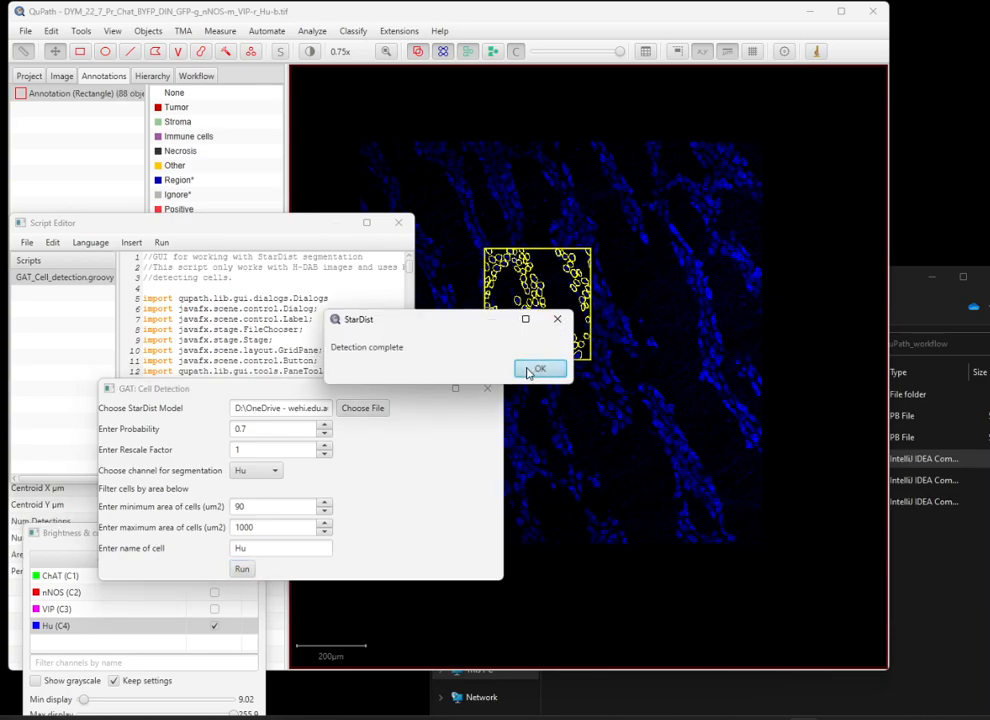
pyautogui.click(530, 370)
# Arrange the Script Editor, cell detection dialog and brightness and contrast window so the detected cells stay uncovered
pyautogui.scroll(5, 450, 280)
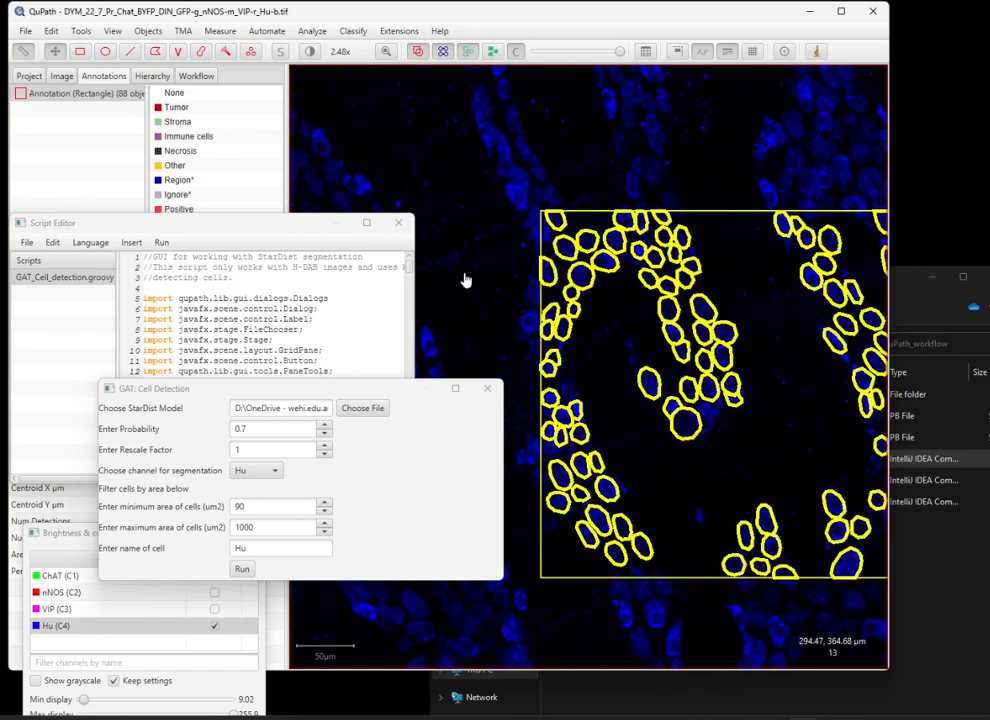
pyautogui.moveTo(745, 466); pyautogui.dragTo(711, 413)
pyautogui.moveTo(66, 533); pyautogui.dragTo(79, 416)
pyautogui.moveTo(292, 232); pyautogui.dragTo(672, 600)
pyautogui.moveTo(381, 390)
pyautogui.mouseDown()
pyautogui.moveTo(325, 243)
pyautogui.moveTo(303, 140)
pyautogui.mouseUp()
pyautogui.moveTo(70, 414); pyautogui.dragTo(88, 363)
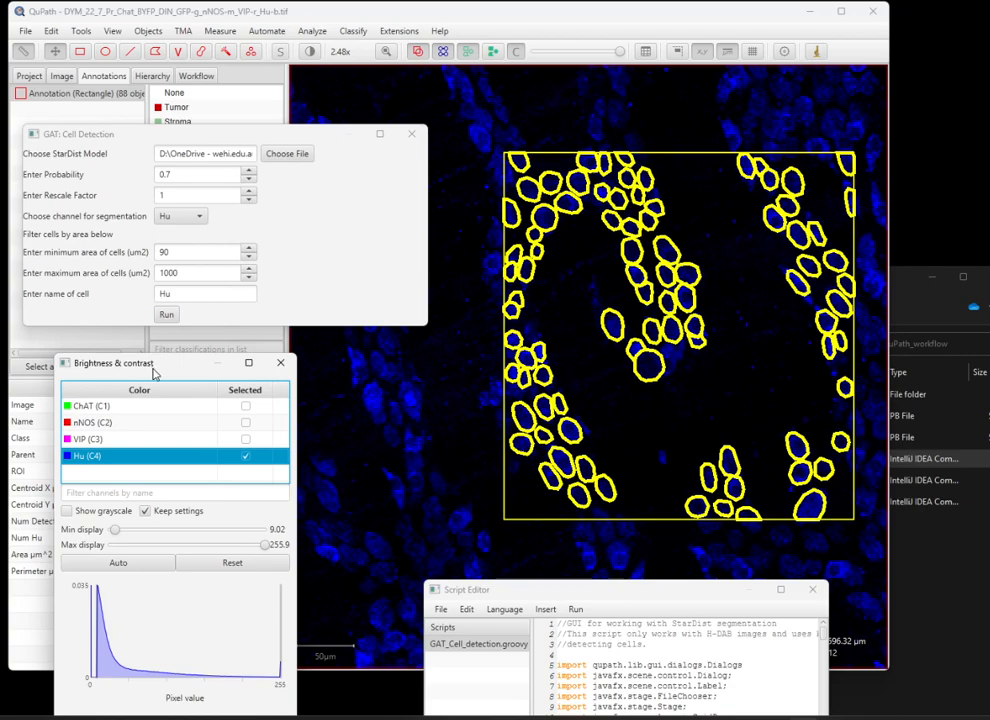
# Show the Hu channel in grayscale, try filled detections, and lower the overlay opacity while keeping the detections as outlines
pyautogui.click(67, 511)
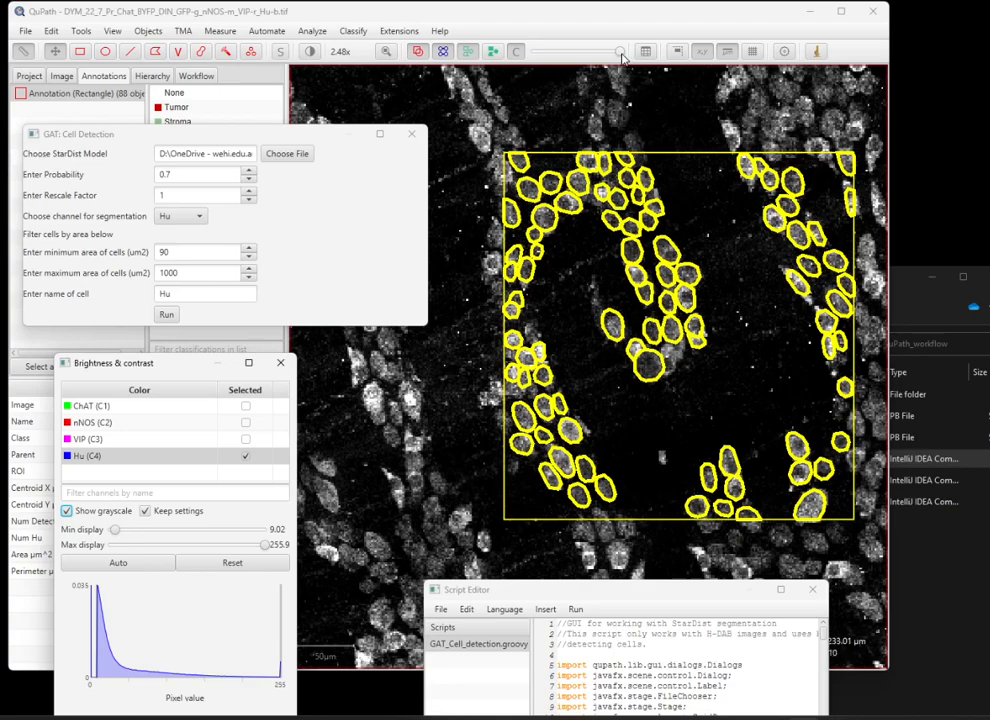
pyautogui.moveTo(621, 53)
pyautogui.mouseDown()
pyautogui.moveTo(534, 55)
pyautogui.moveTo(615, 55)
pyautogui.moveTo(540, 55)
pyautogui.moveTo(588, 55)
pyautogui.mouseUp()
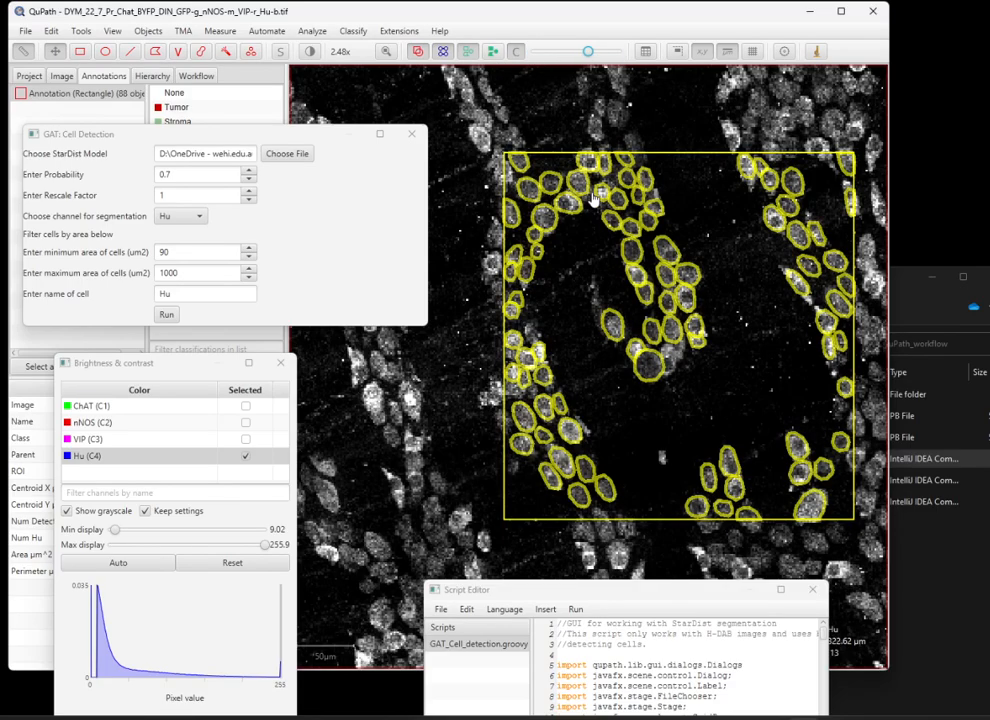
pyautogui.click(492, 52)
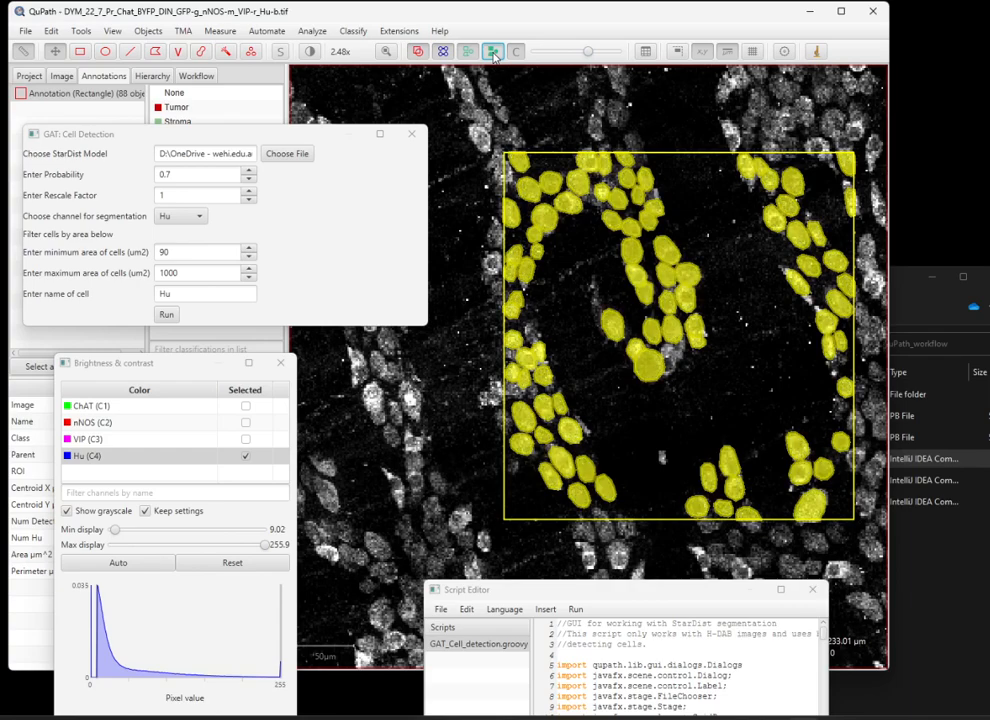
pyautogui.click(491, 53)
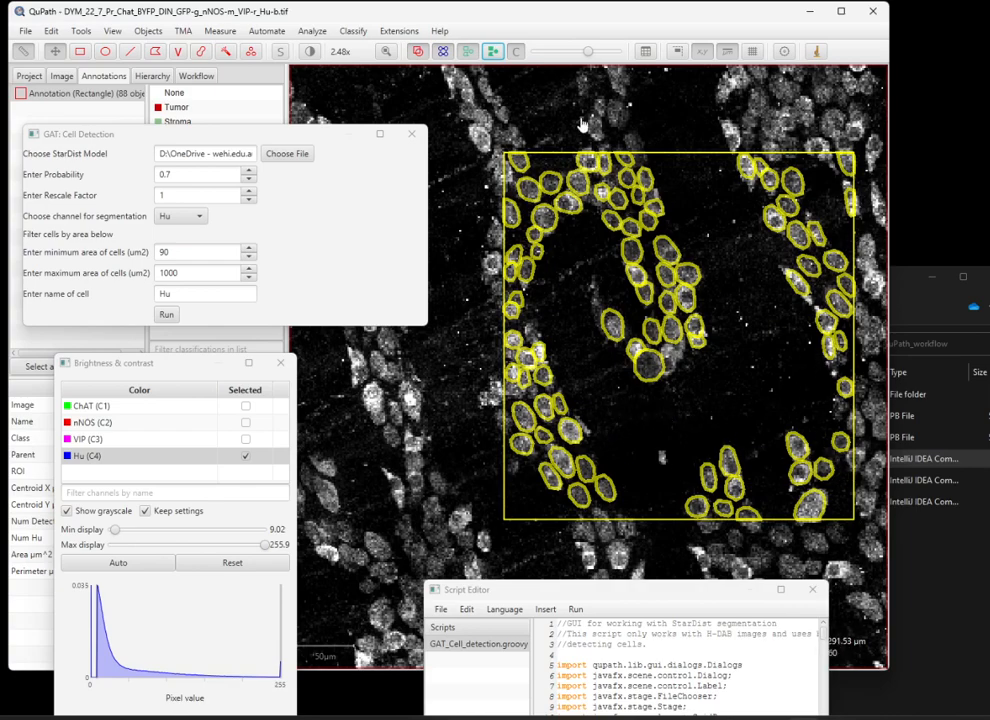
pyautogui.moveTo(586, 55); pyautogui.dragTo(559, 55)
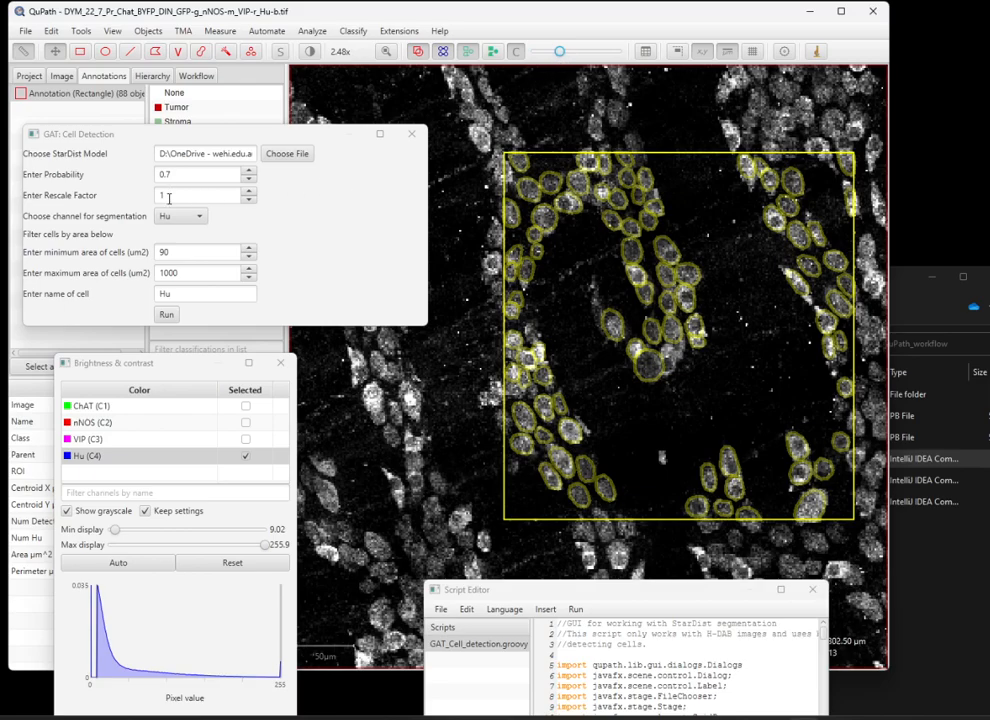
# Set the rescale factor to 0.9 and rerun the cell detection
pyautogui.moveTo(169, 198); pyautogui.dragTo(154, 198)
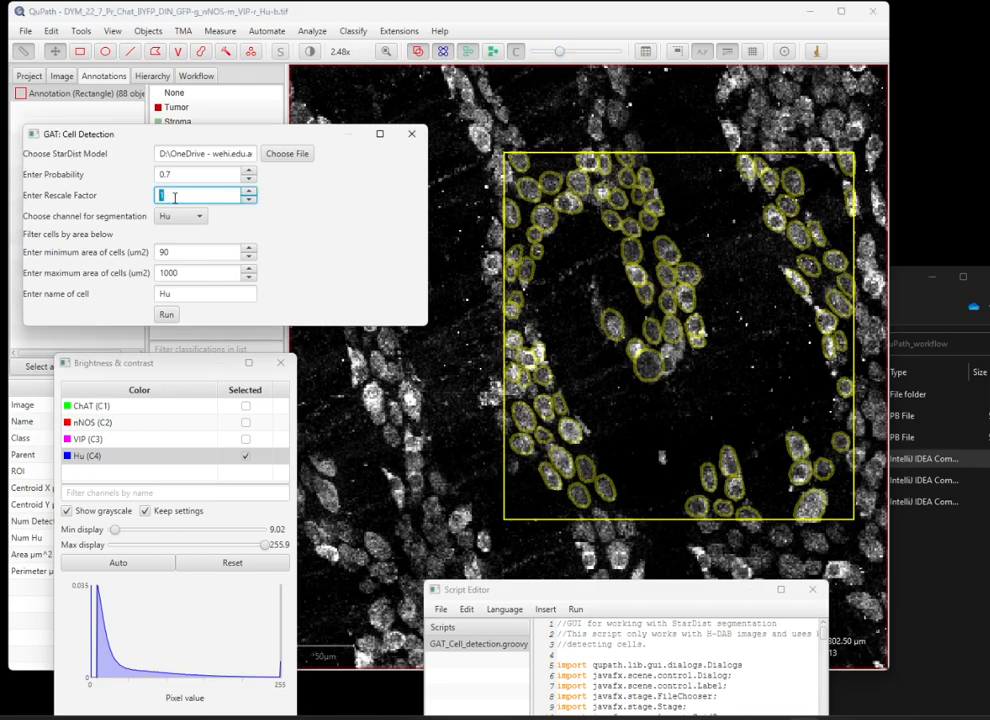
pyautogui.write('0.9')
pyautogui.click(166, 316)
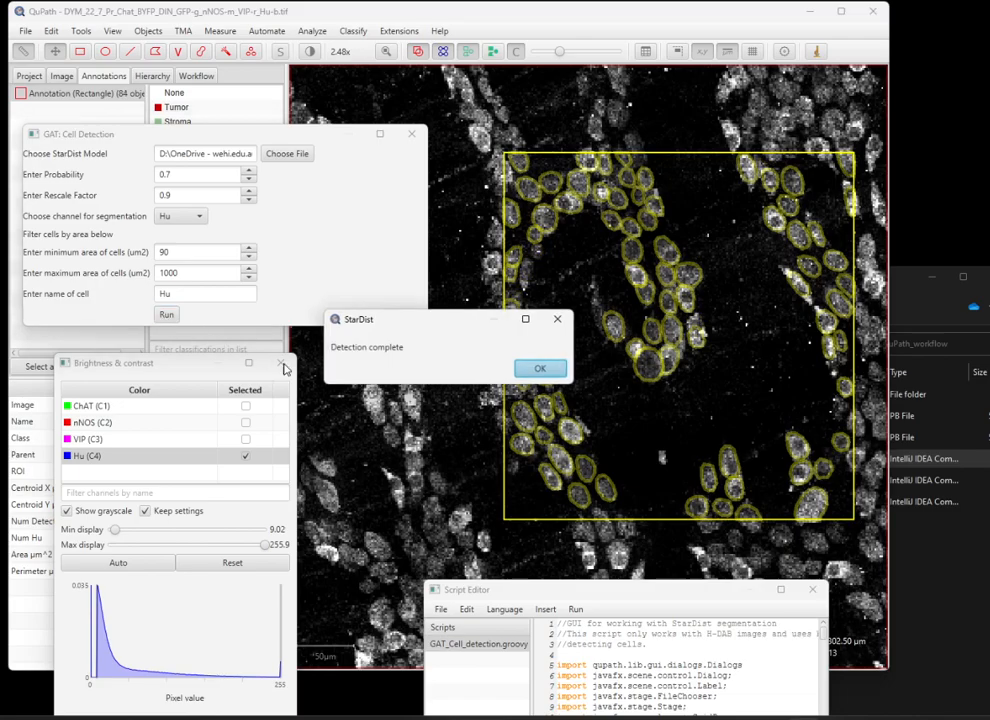
pyautogui.click(540, 369)
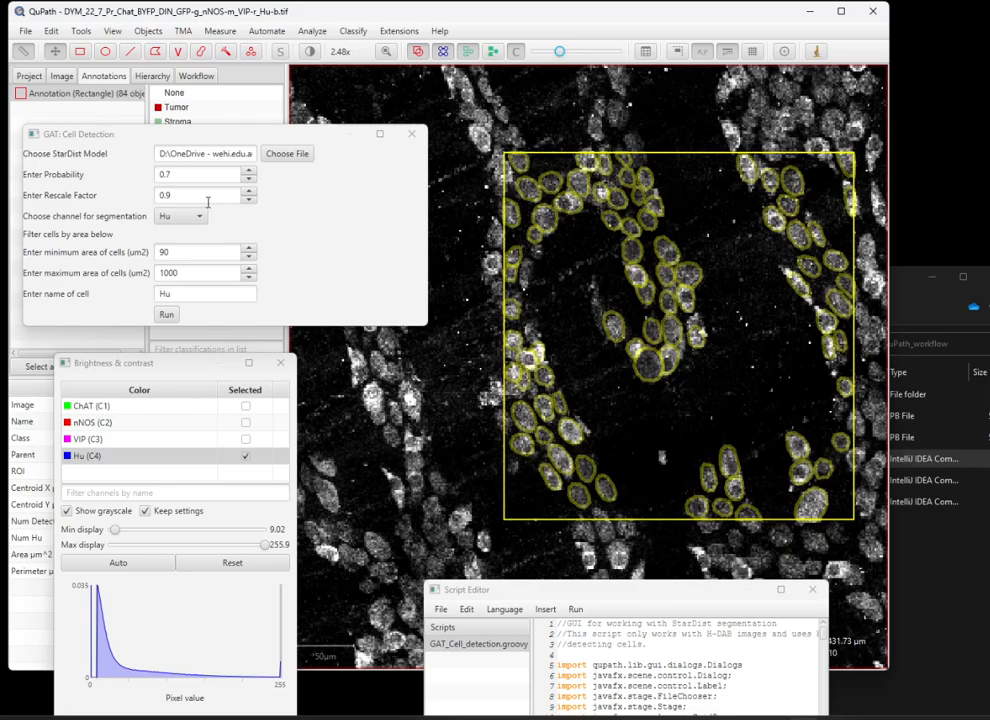
# Set the detection probability to 0.65 and rerun the cell detection
pyautogui.click(171, 174)
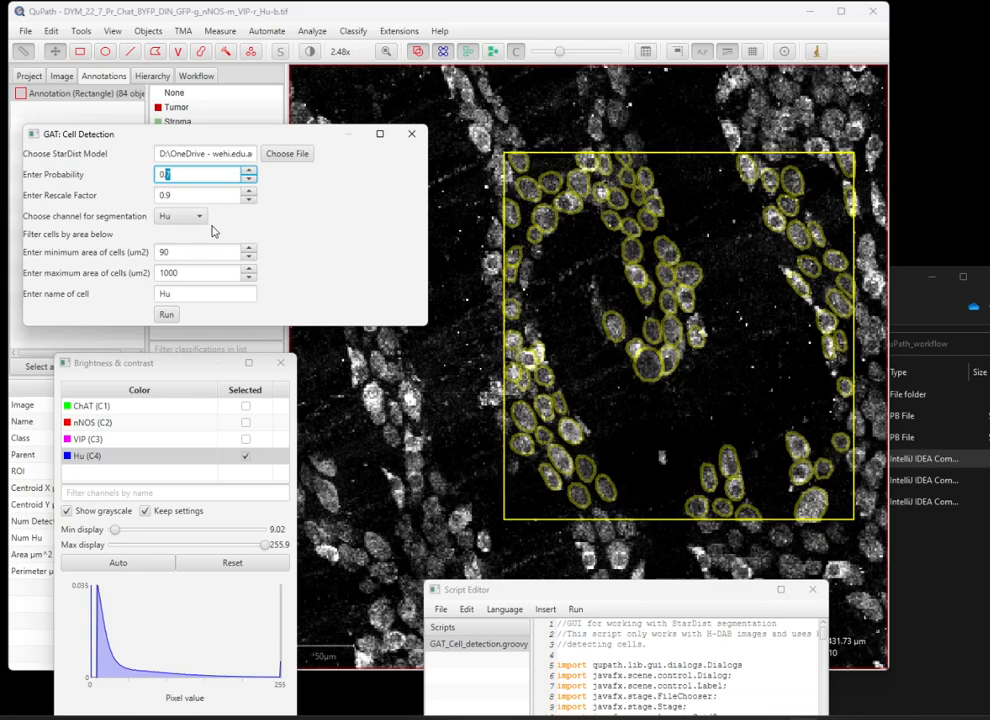
pyautogui.write('65')
pyautogui.click(166, 314)
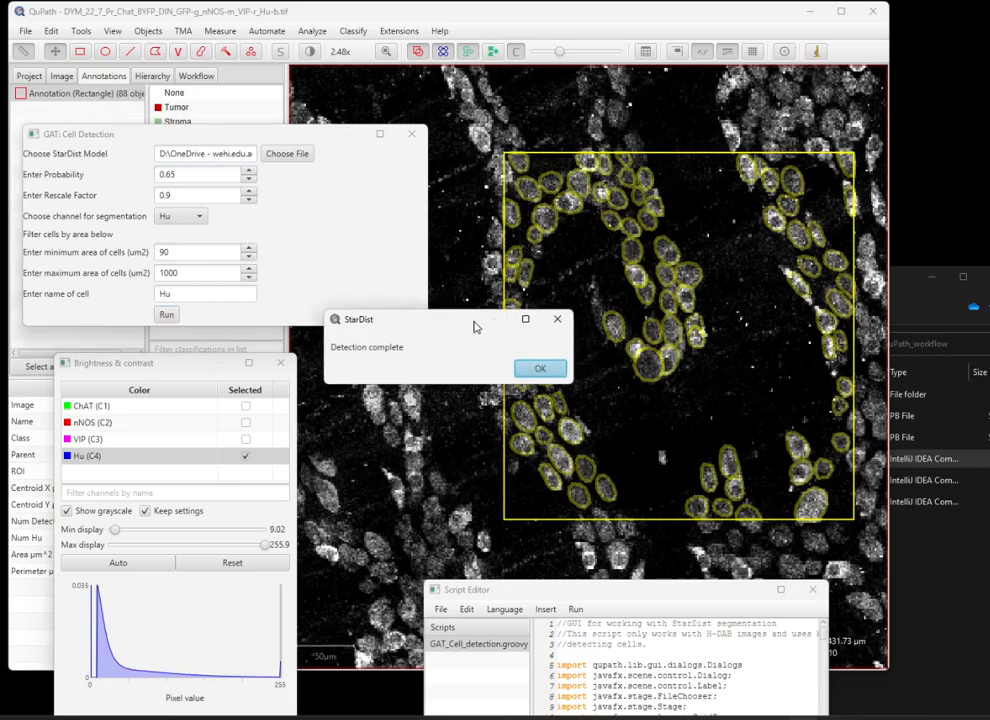
pyautogui.moveTo(477, 327); pyautogui.dragTo(412, 358)
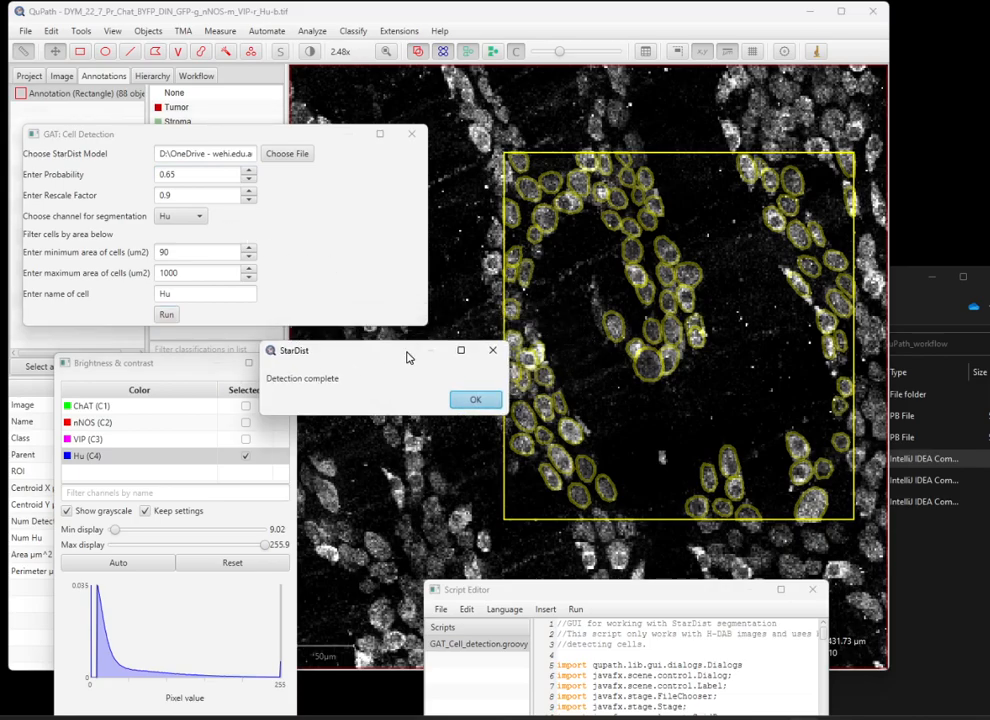
pyautogui.click(476, 401)
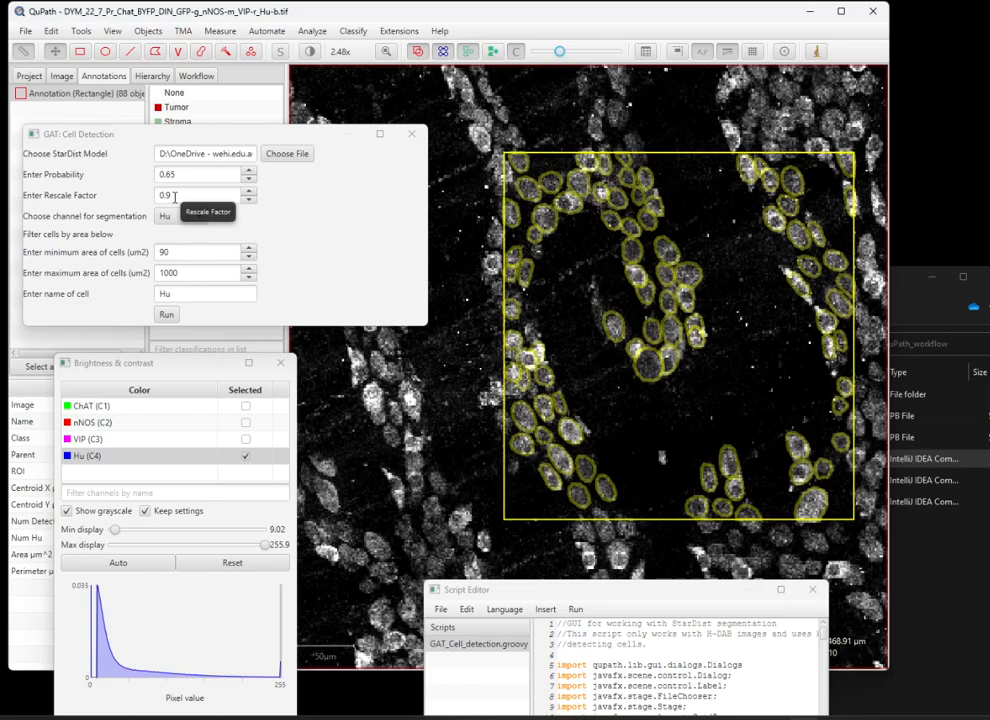
# Switch to Chrome and read the rescaling factor guidance under "Choosing the right parameters" in the GutAnalysisToolbox GitHub wiki
pyautogui.click(600, 716)
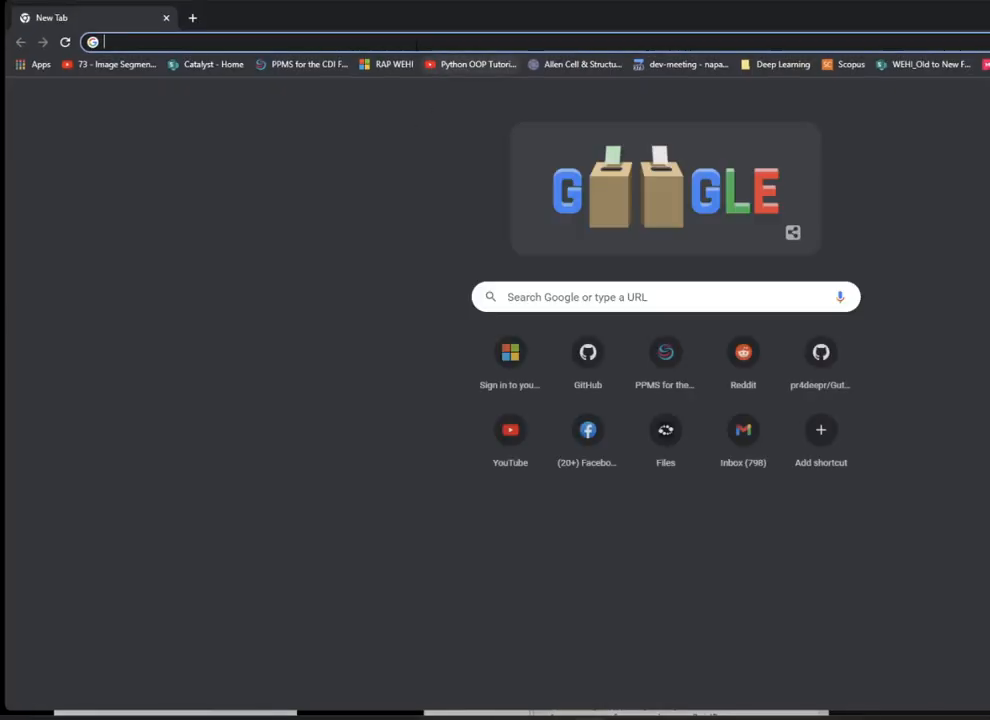
pyautogui.click(414, 43)
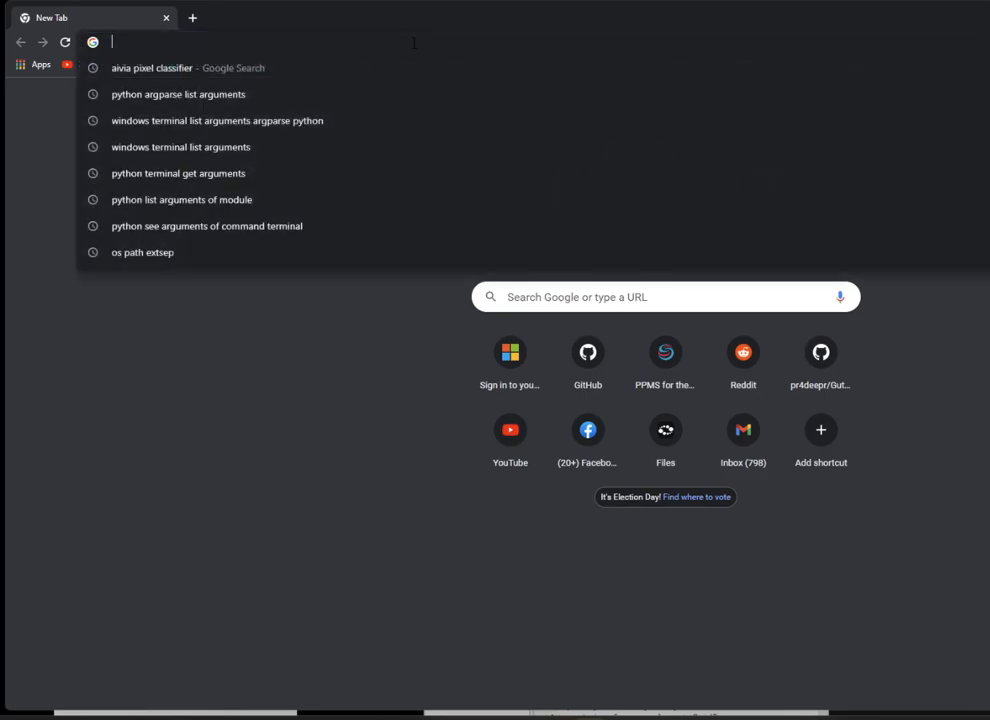
pyautogui.write('github.com/pr4deepr/GutAnalysisToolbox')
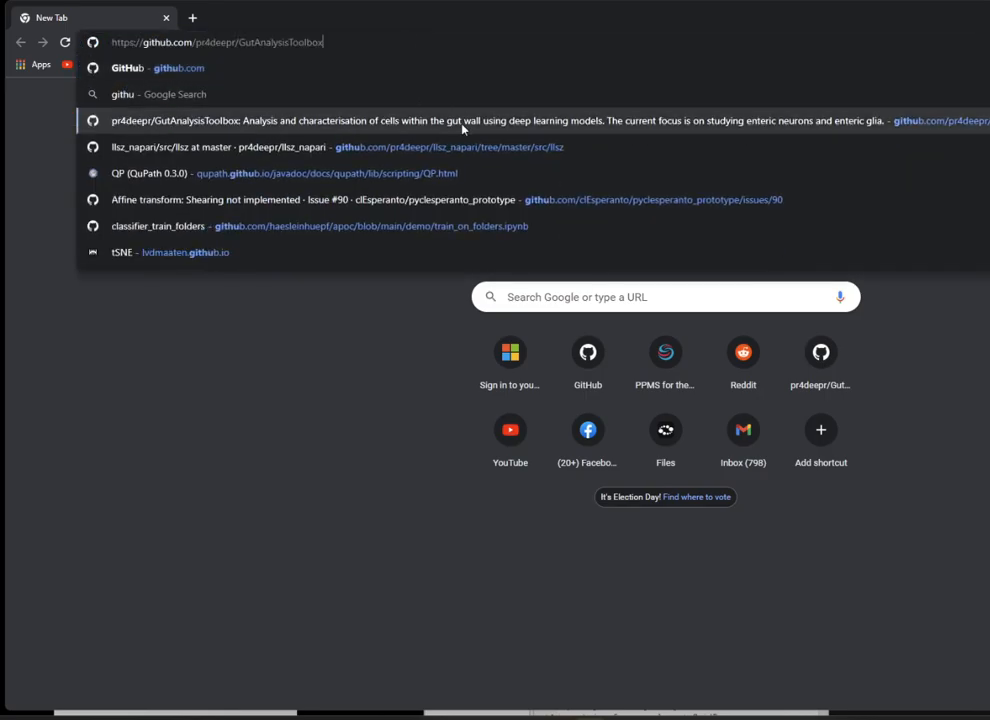
pyautogui.click(357, 120)
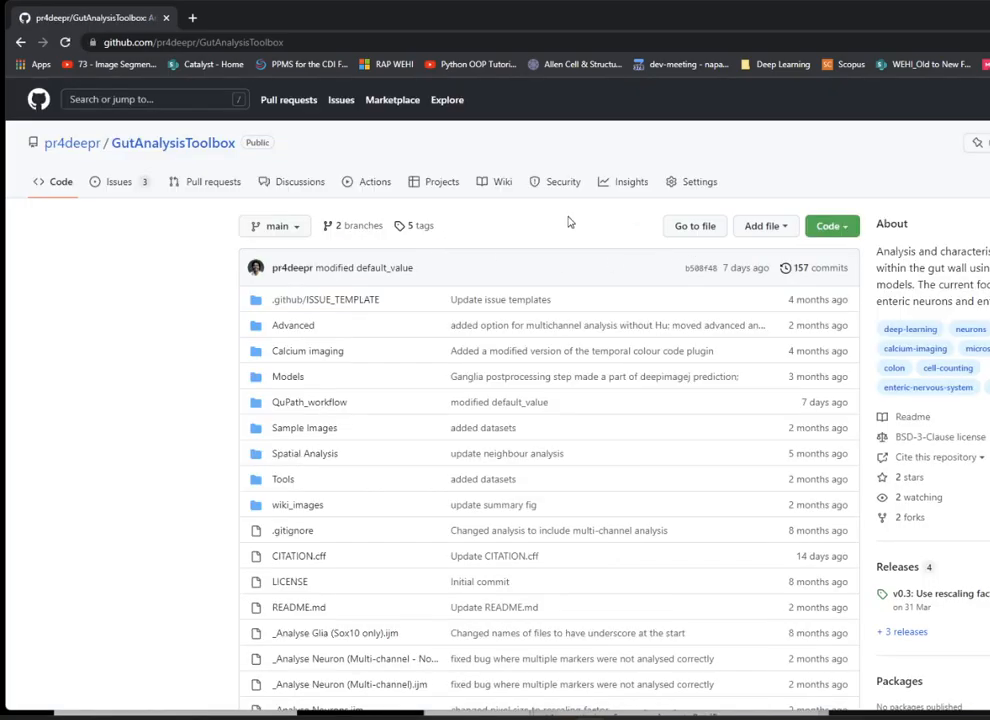
pyautogui.click(505, 193)
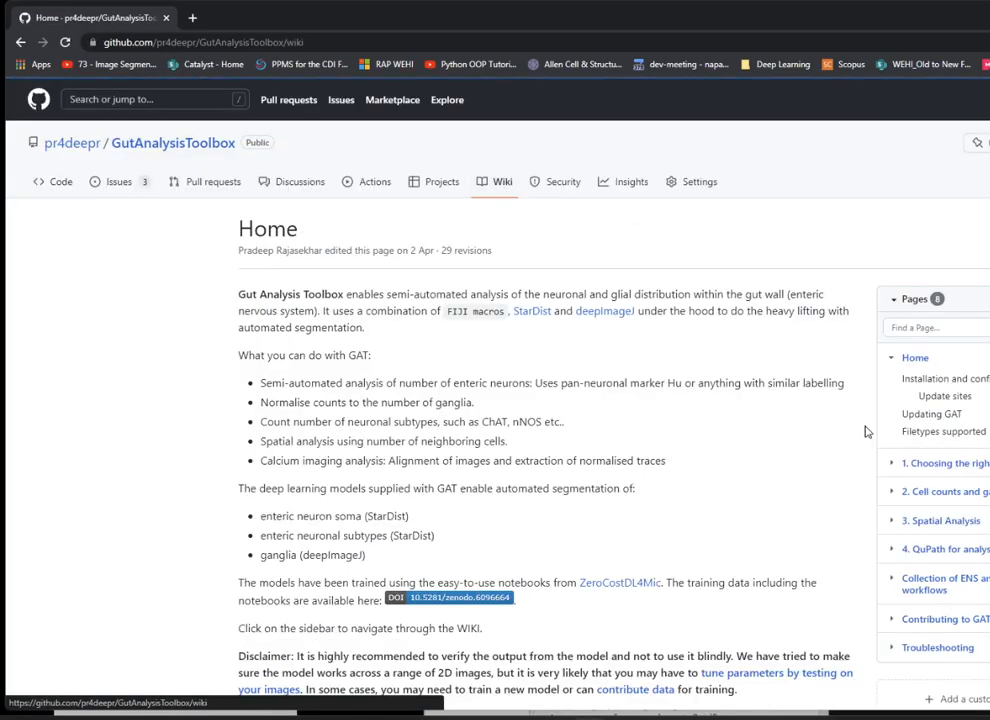
pyautogui.click(940, 467)
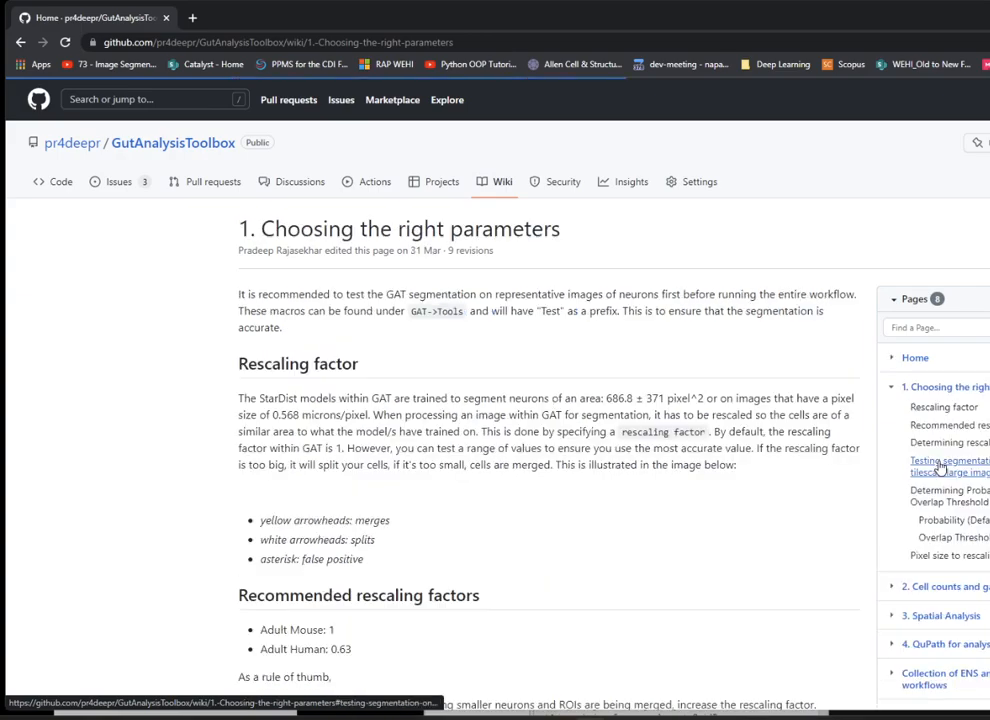
pyautogui.scroll(-3, 692, 402)
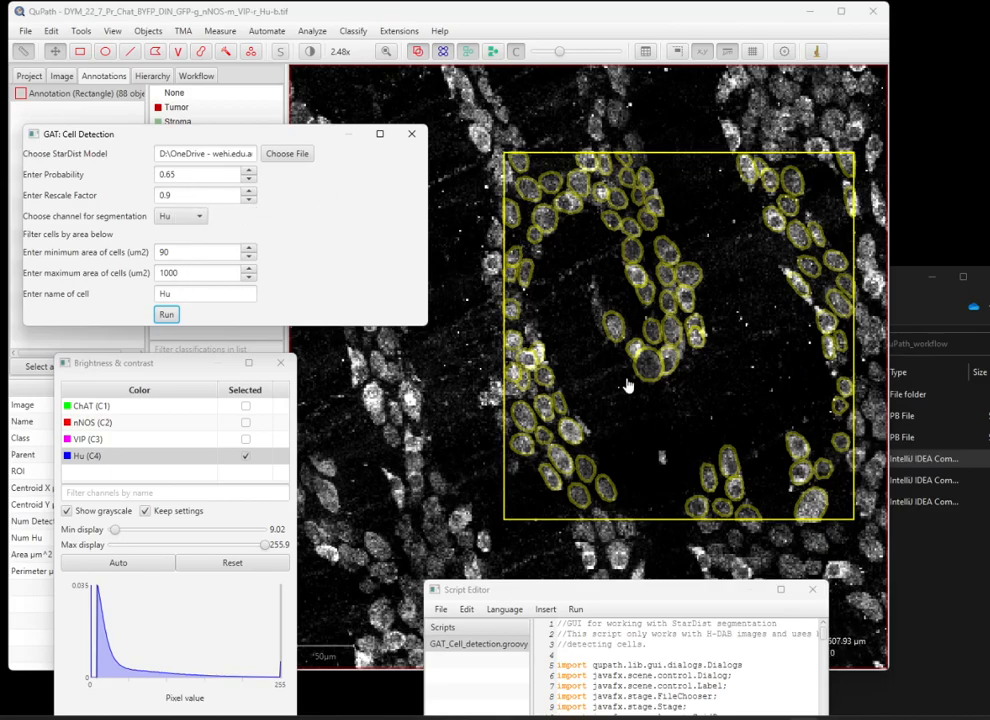
# Close the Brightness & contrast window and narrow and reposition the GAT: Cell Detection dialog to uncover the annotation controls
pyautogui.scroll(-3, 628, 386)
pyautogui.scroll(-3, 628, 386)
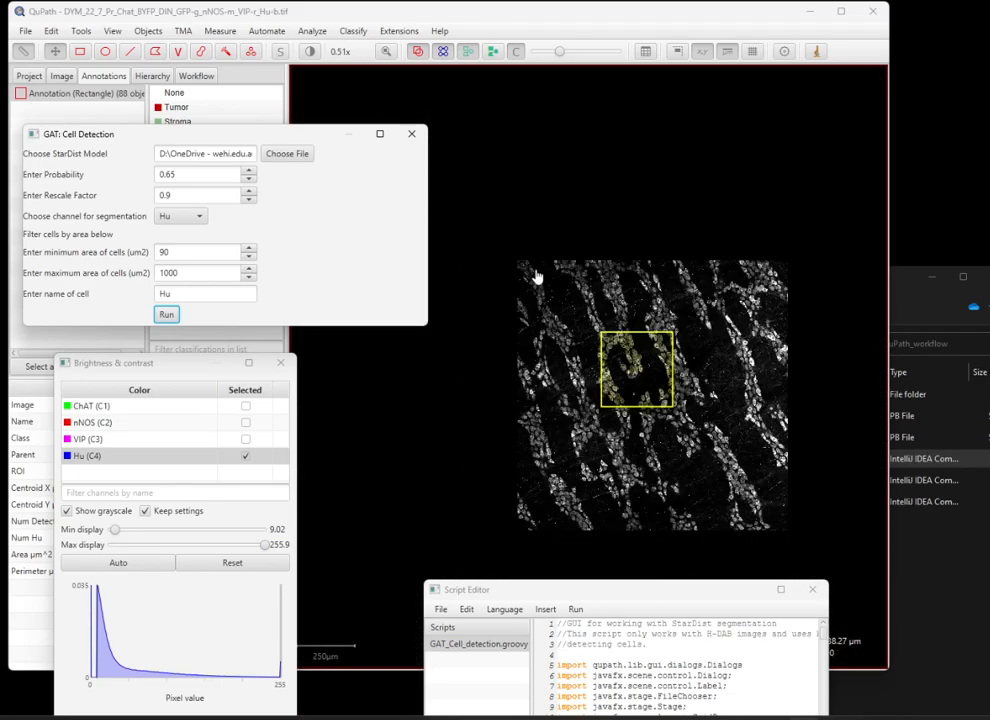
pyautogui.moveTo(108, 137); pyautogui.dragTo(186, 339)
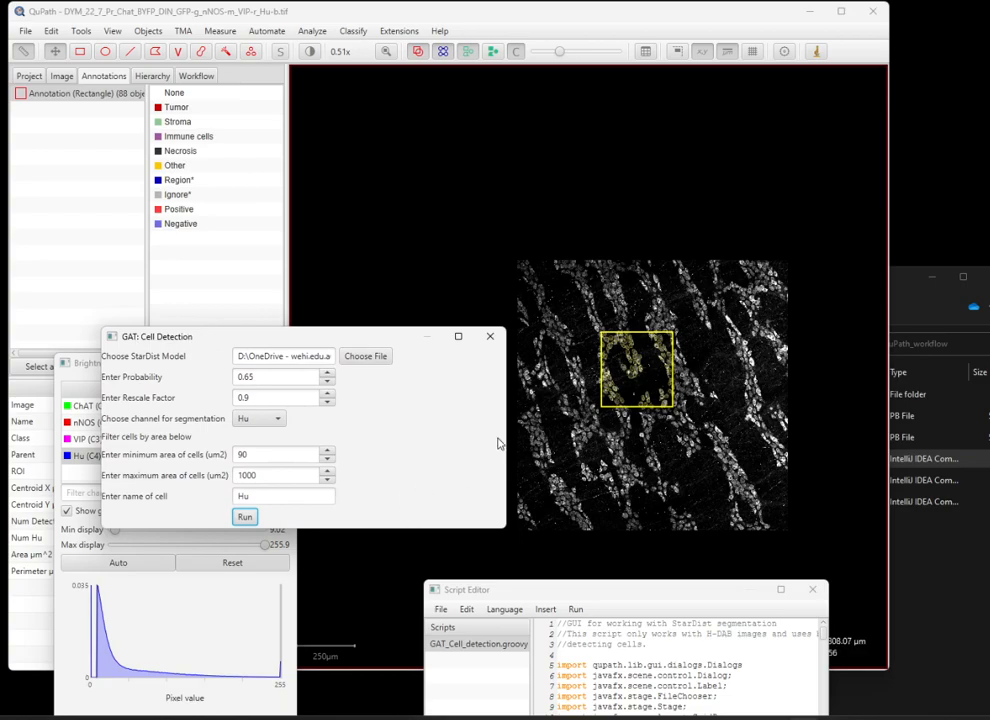
pyautogui.moveTo(505, 404); pyautogui.dragTo(431, 404)
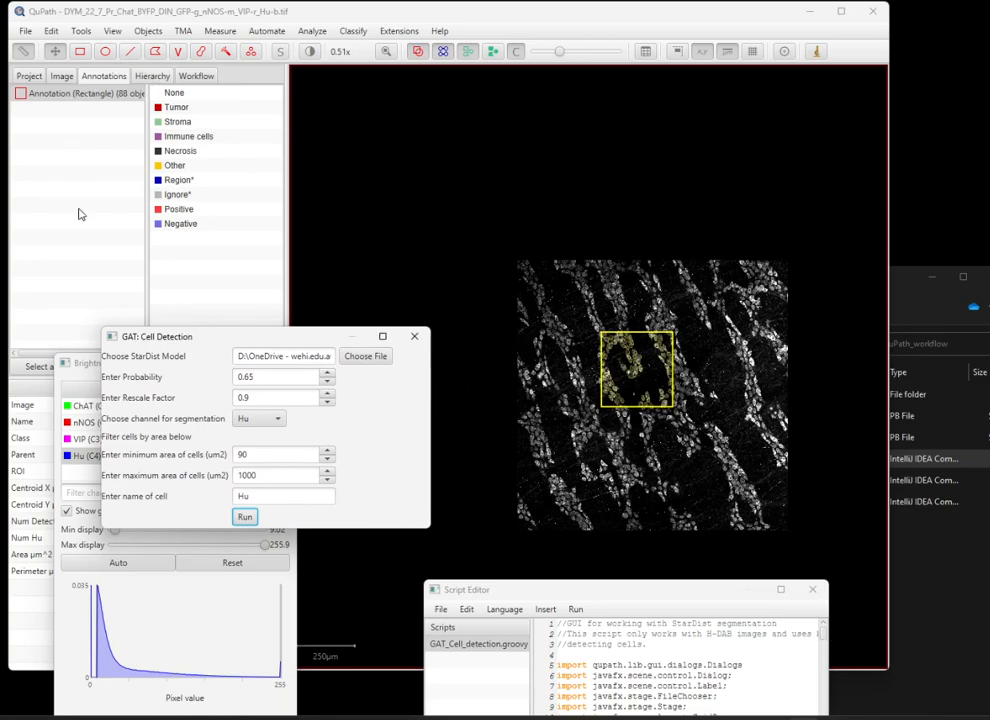
pyautogui.moveTo(91, 368); pyautogui.dragTo(70, 448)
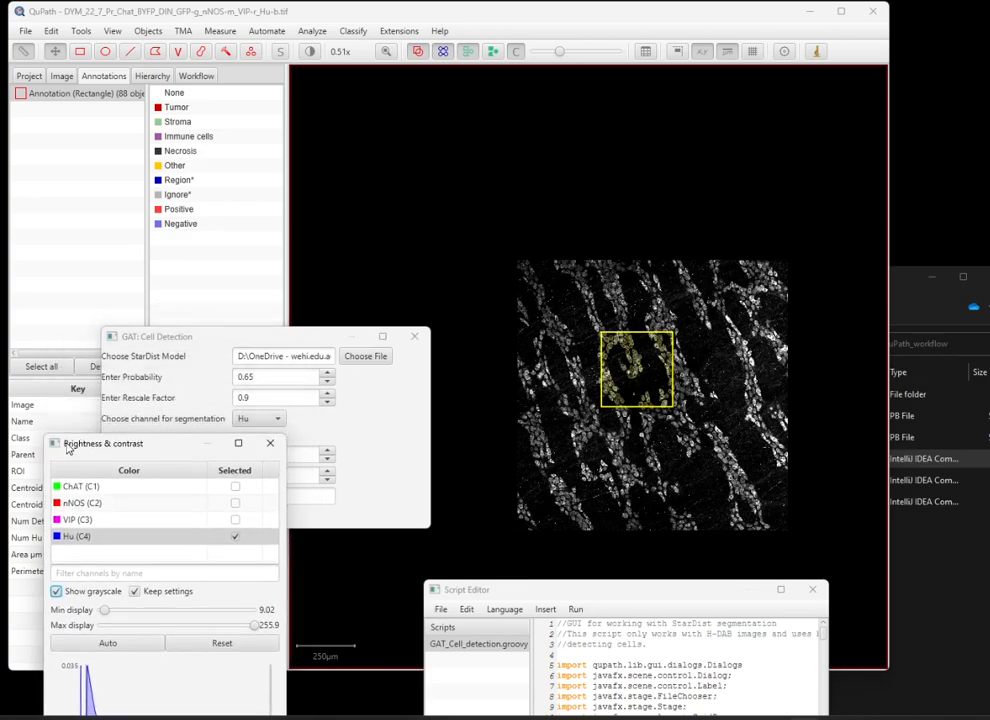
pyautogui.click(269, 443)
pyautogui.moveTo(183, 336); pyautogui.dragTo(250, 360)
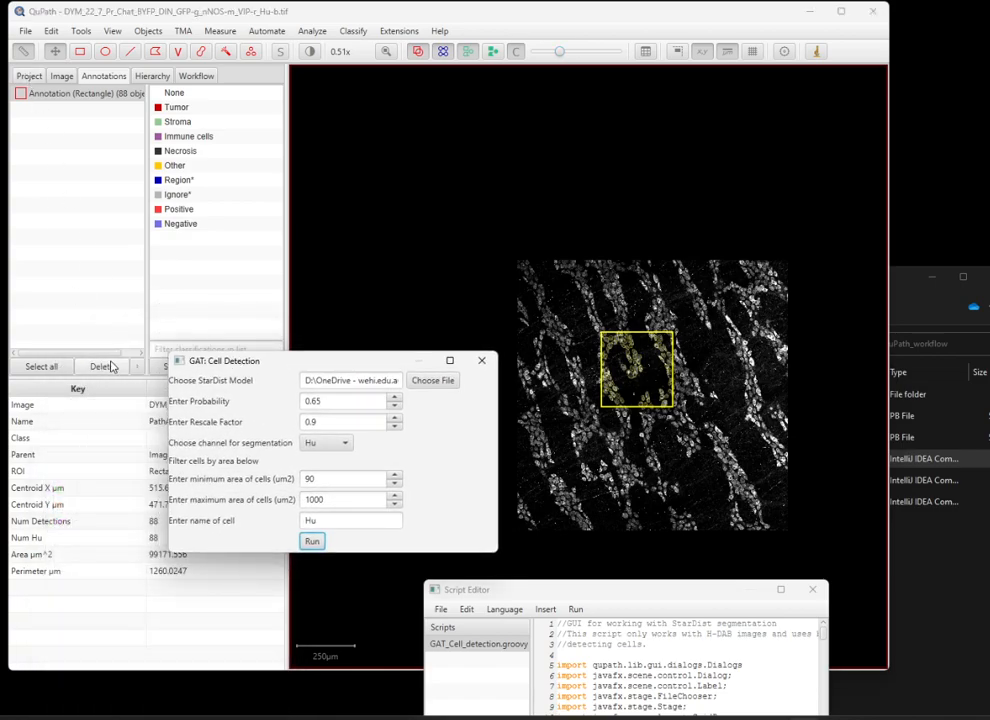
# Delete the test rectangle annotation together with its descendant cell detections
pyautogui.click(101, 366)
pyautogui.click(483, 369)
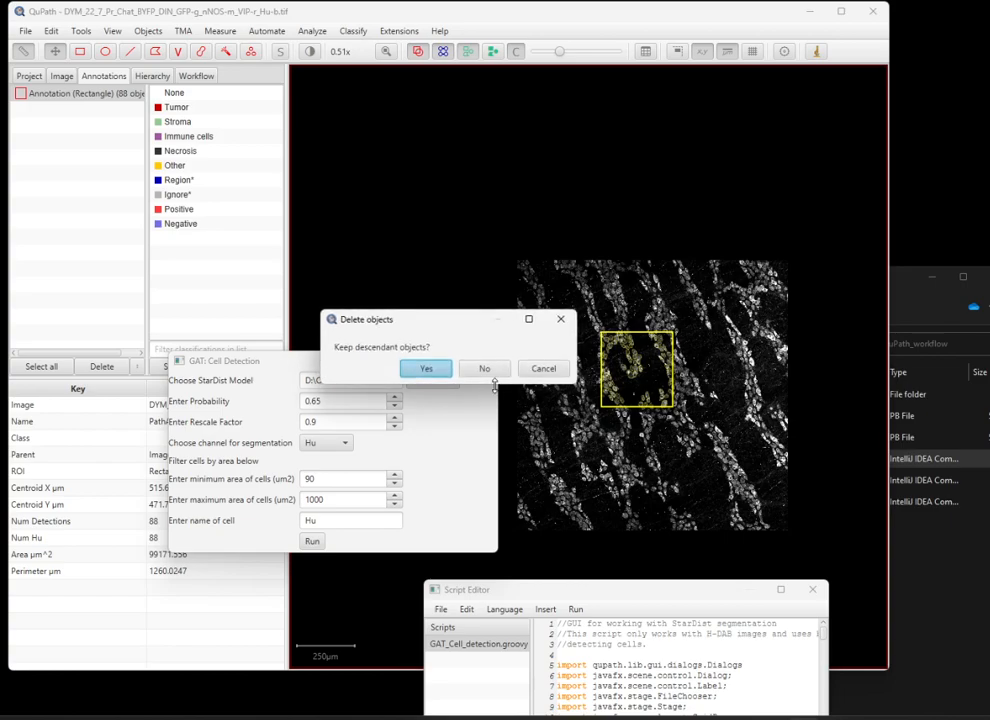
pyautogui.click(487, 369)
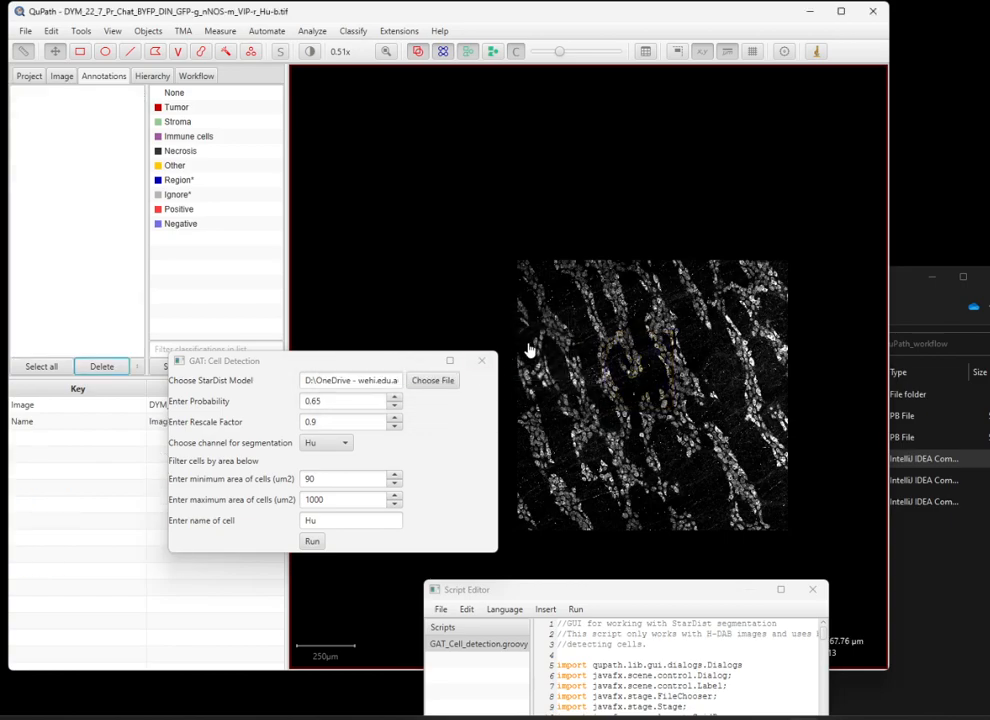
# Create an annotation covering the full image
pyautogui.click(139, 33)
pyautogui.moveTo(163, 91)
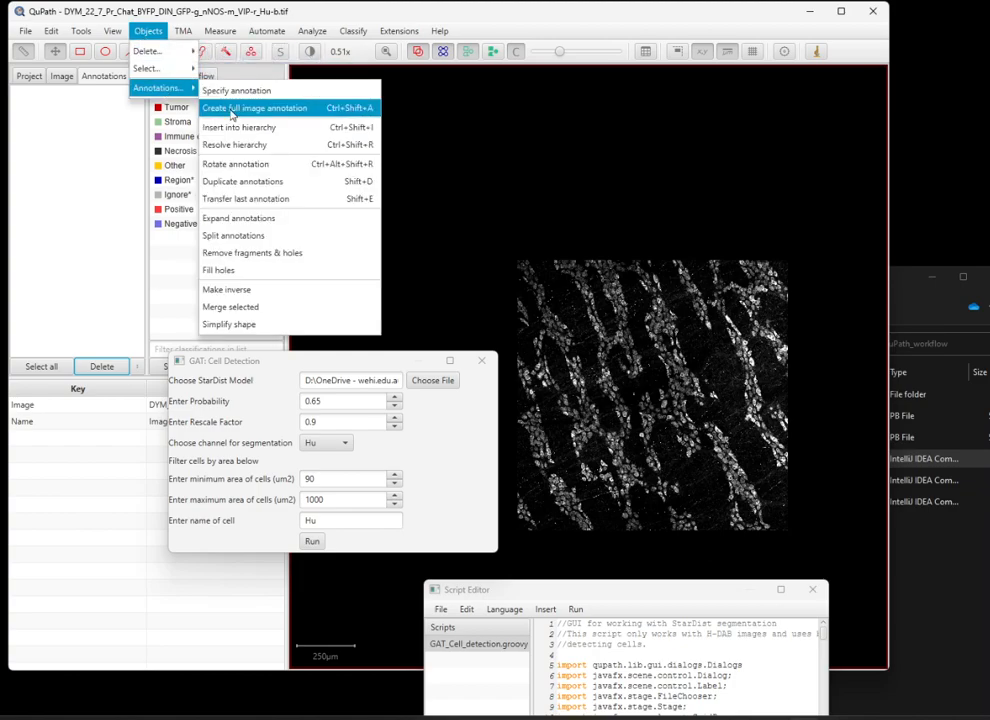
pyautogui.click(231, 110)
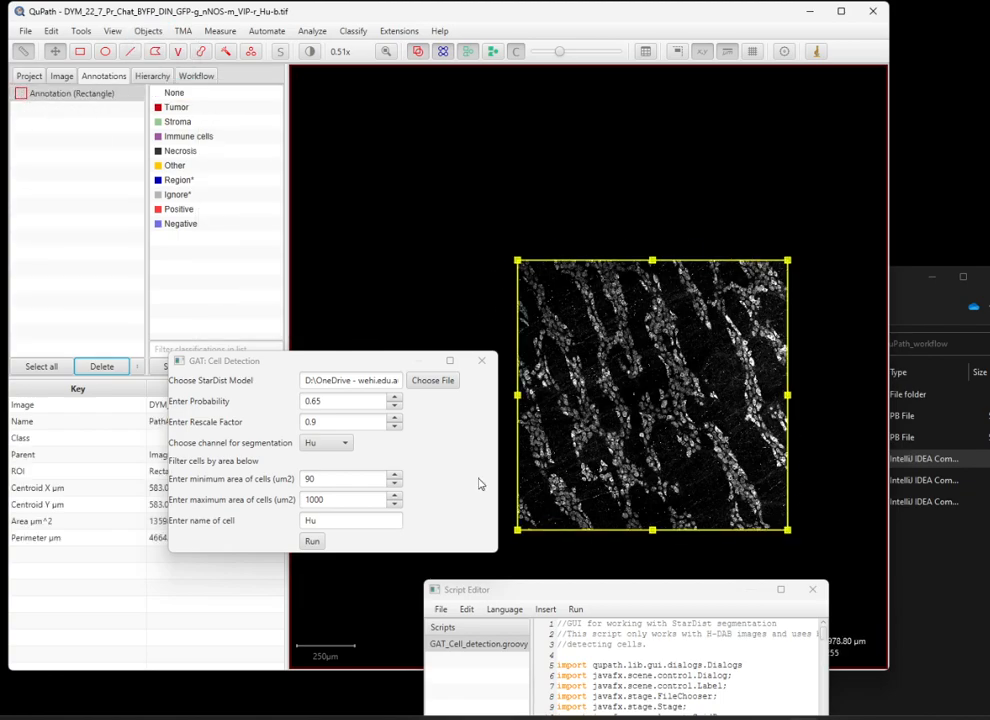
pyautogui.moveTo(348, 360); pyautogui.dragTo(308, 209)
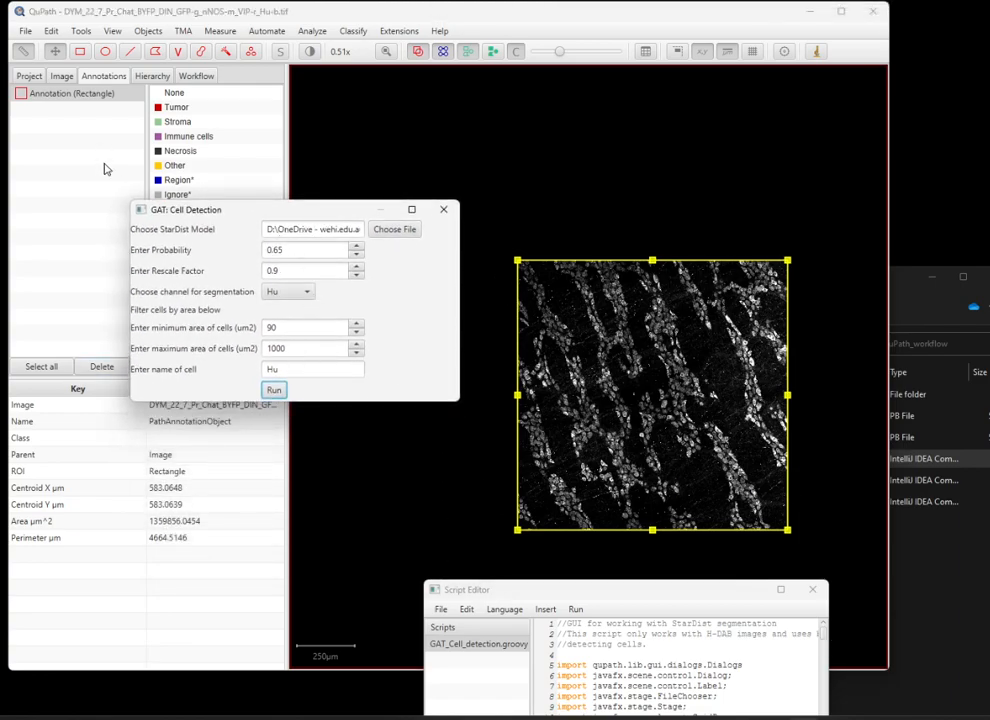
# Delete the full image annotation
pyautogui.moveTo(279, 204); pyautogui.dragTo(365, 167)
pyautogui.press('Delete')
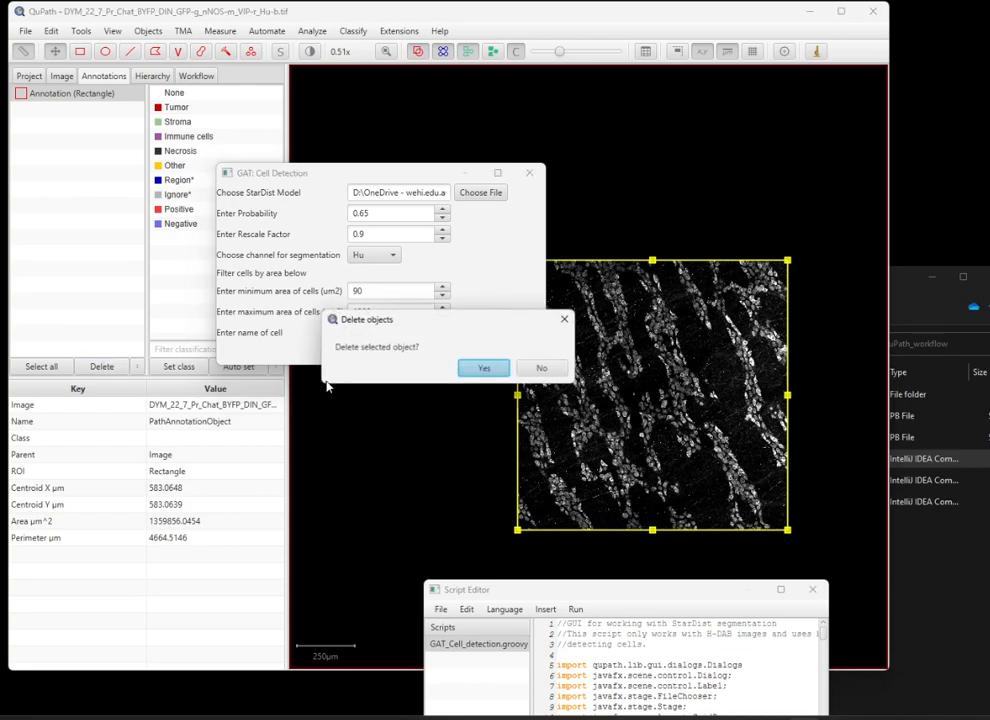
pyautogui.click(479, 369)
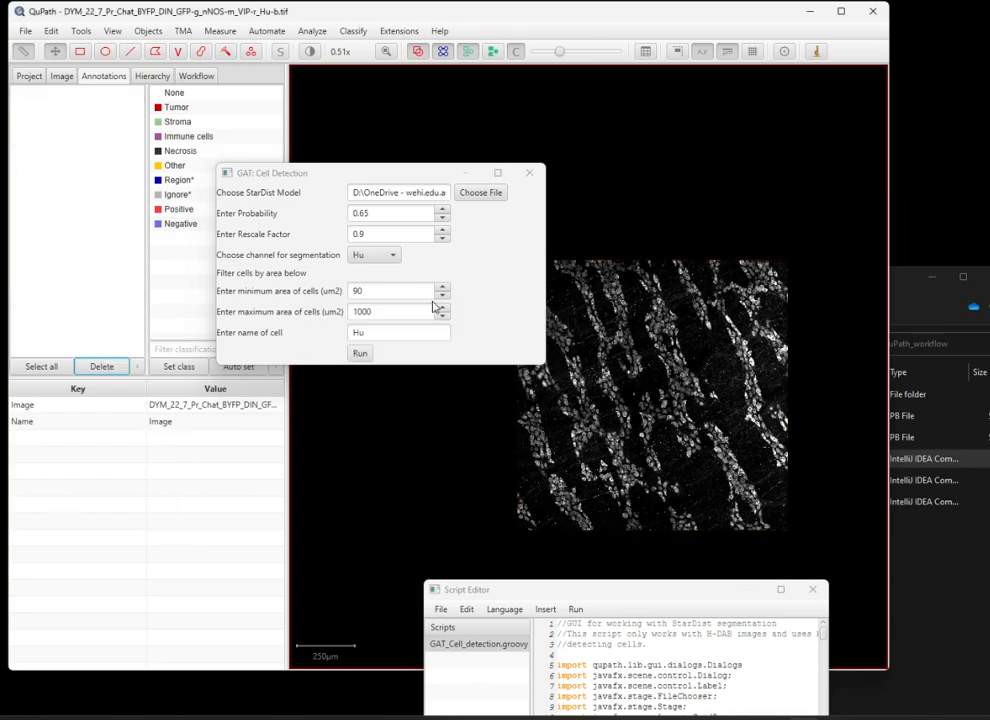
# Try running the cell detection twice from the open GAT: Cell Detection dialog without any annotation in the image
pyautogui.click(362, 355)
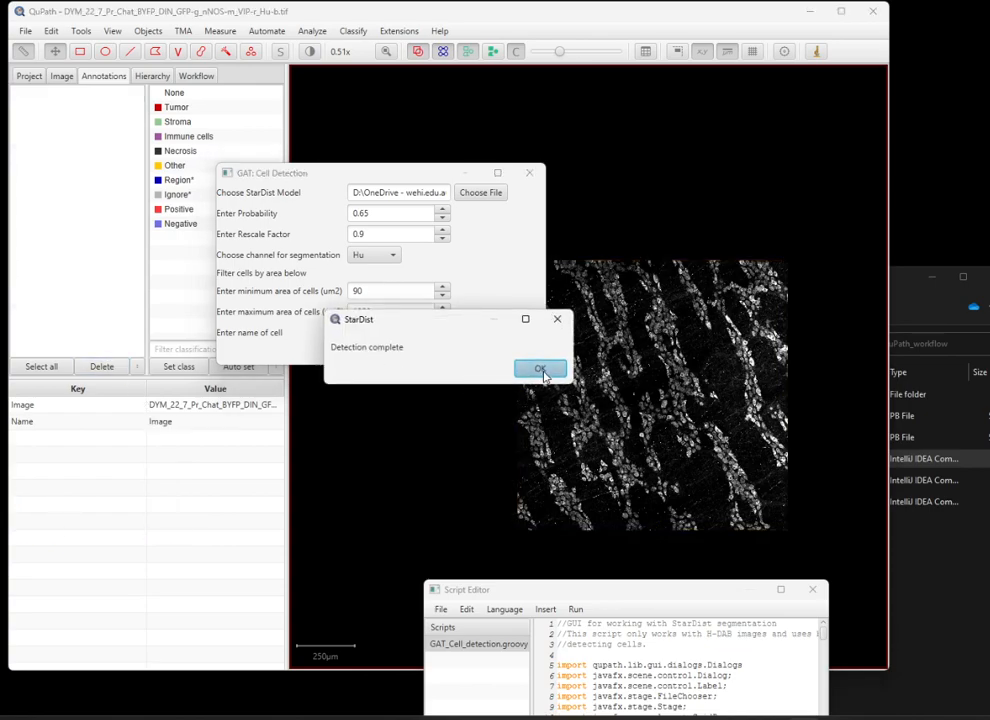
pyautogui.click(541, 372)
pyautogui.moveTo(593, 588); pyautogui.dragTo(477, 394)
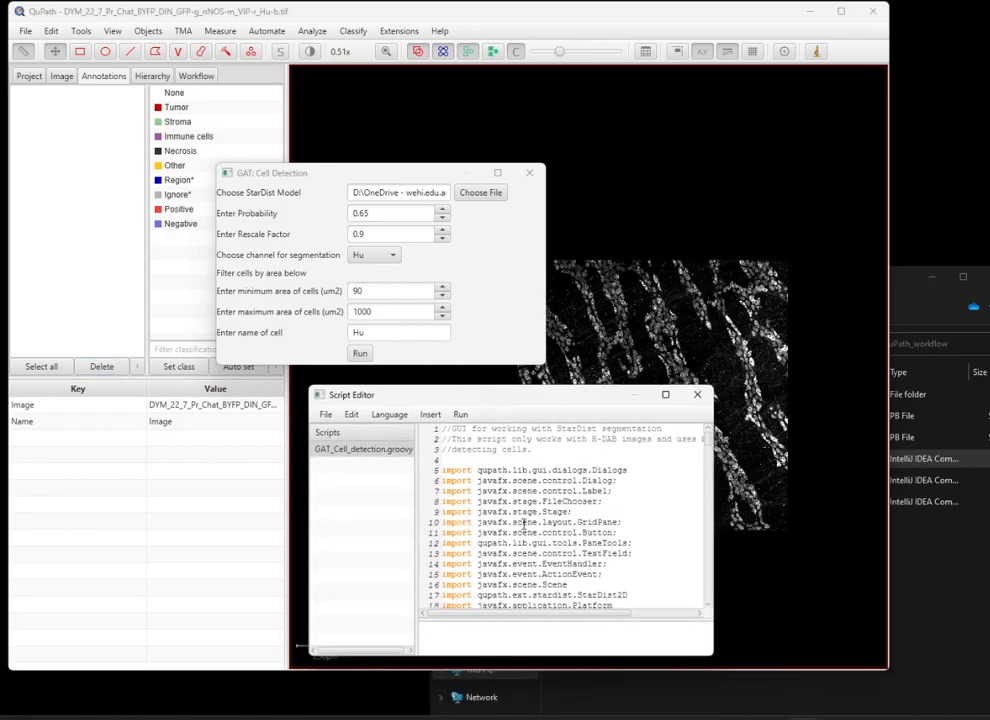
pyautogui.click(92, 202)
pyautogui.click(362, 354)
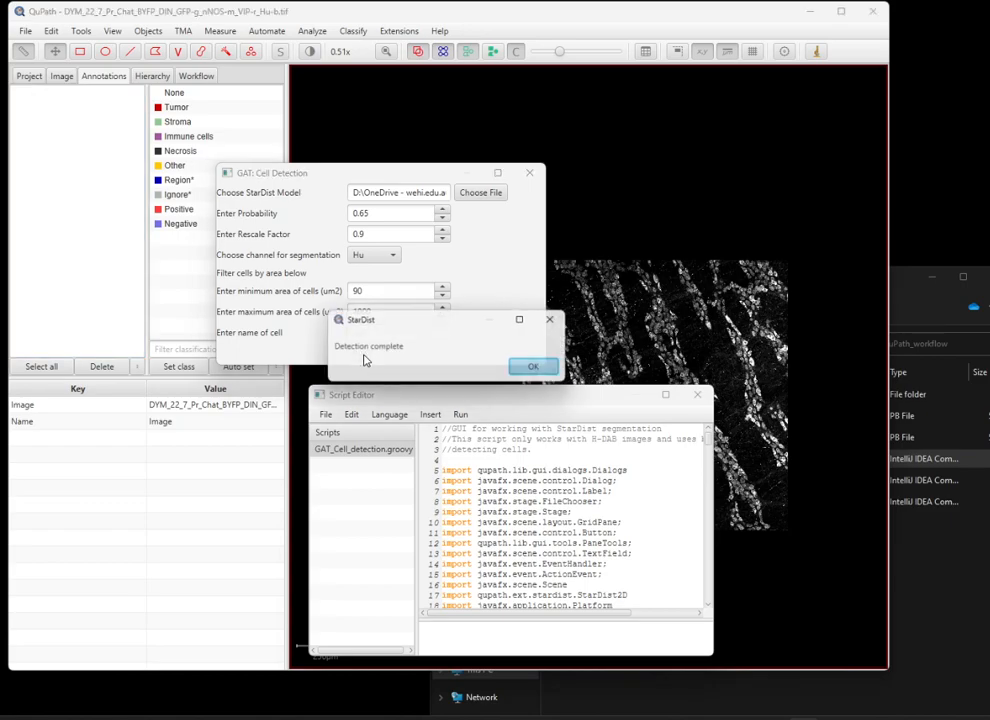
pyautogui.click(538, 370)
pyautogui.moveTo(581, 400); pyautogui.dragTo(619, 620)
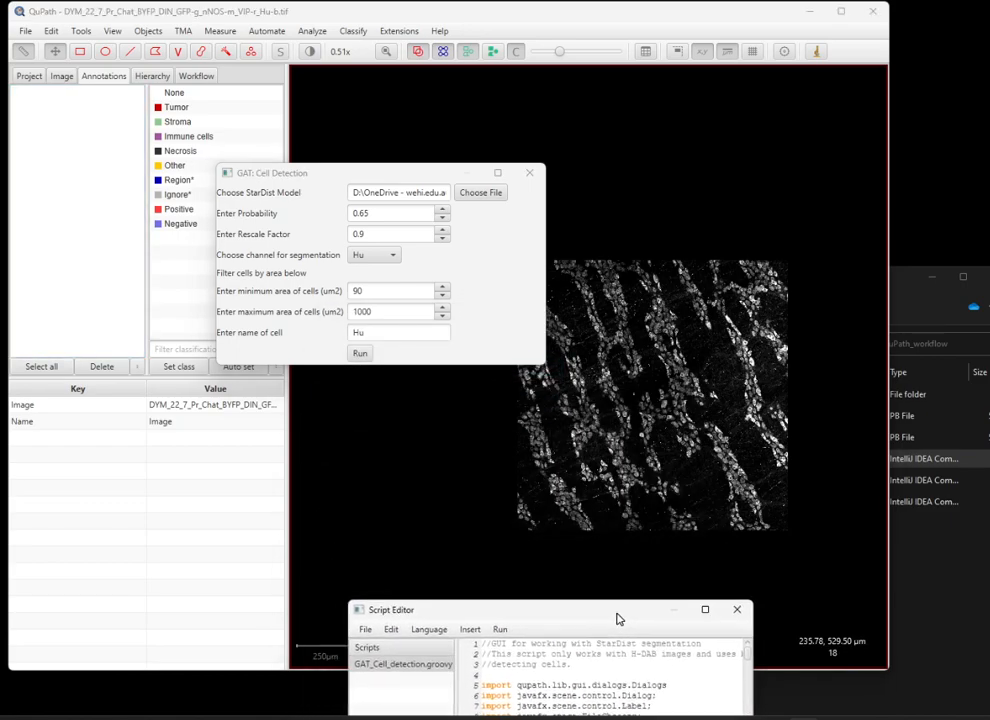
# Try launching the GAT_Cell_detection.groovy script twice from the Script Editor with no parent annotation selected
pyautogui.moveTo(547, 612); pyautogui.dragTo(434, 391)
pyautogui.click(389, 409)
pyautogui.click(402, 426)
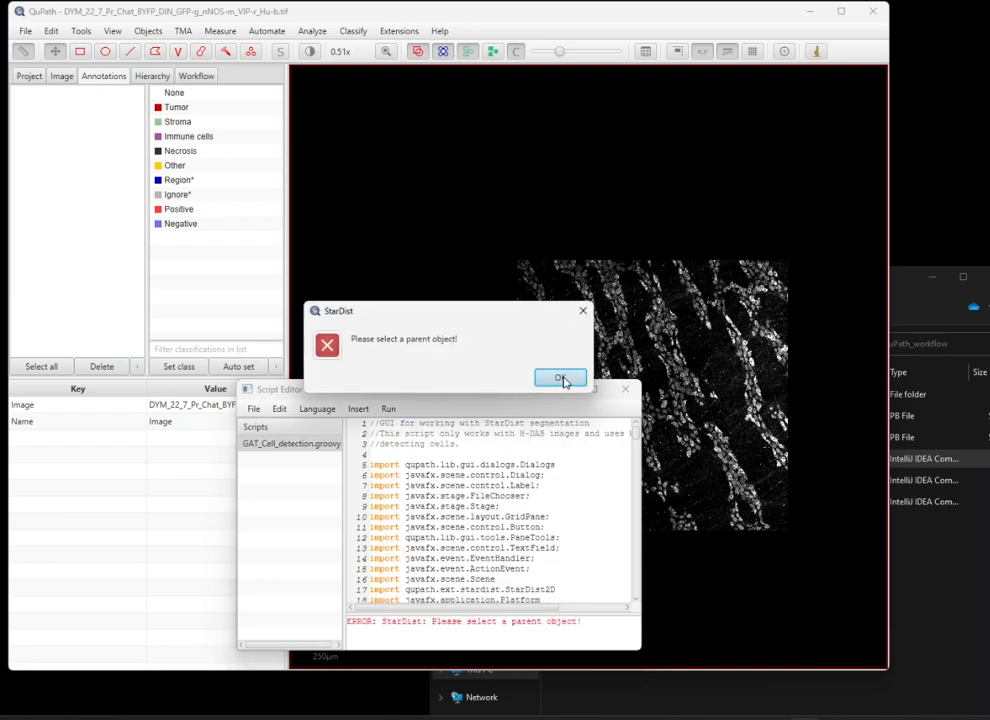
pyautogui.click(563, 381)
pyautogui.moveTo(497, 395); pyautogui.dragTo(331, 368)
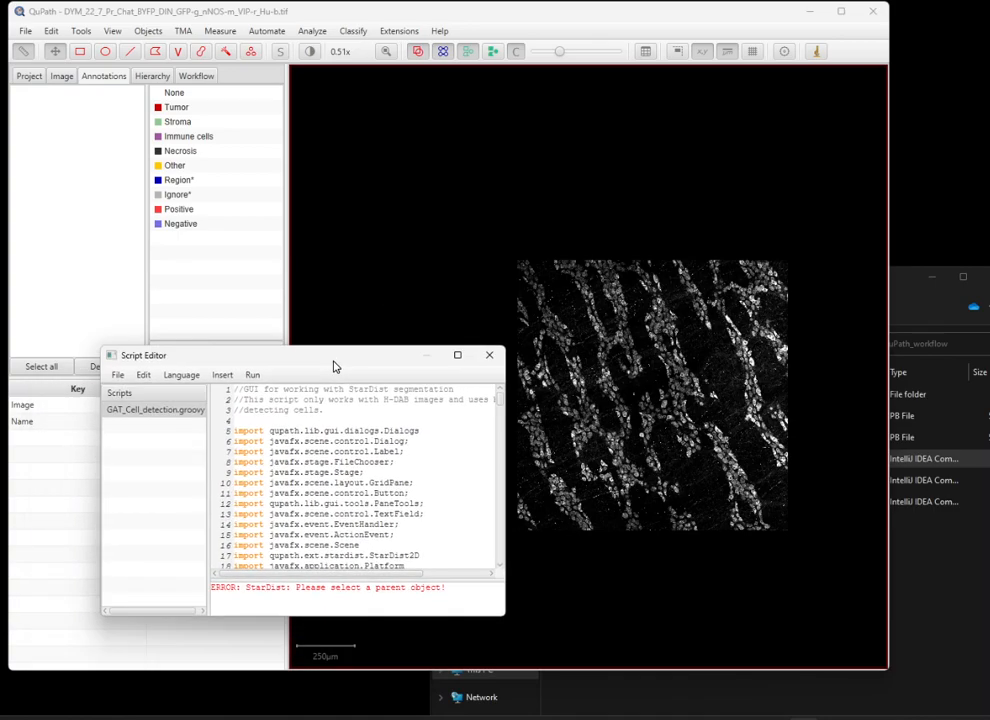
pyautogui.click(252, 376)
pyautogui.click(281, 396)
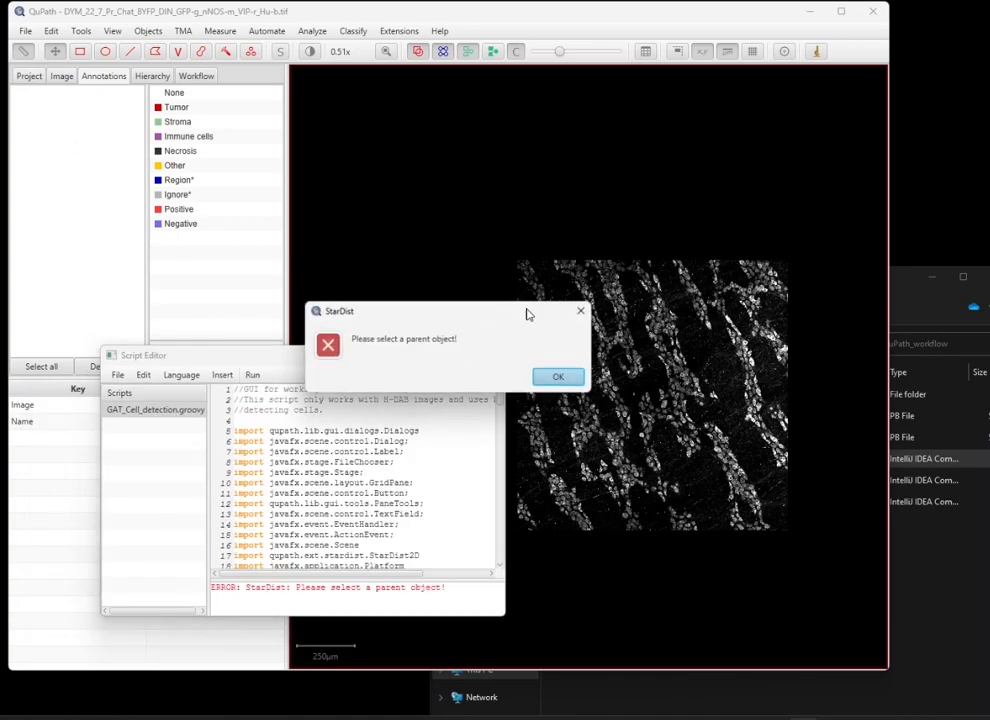
pyautogui.click(562, 378)
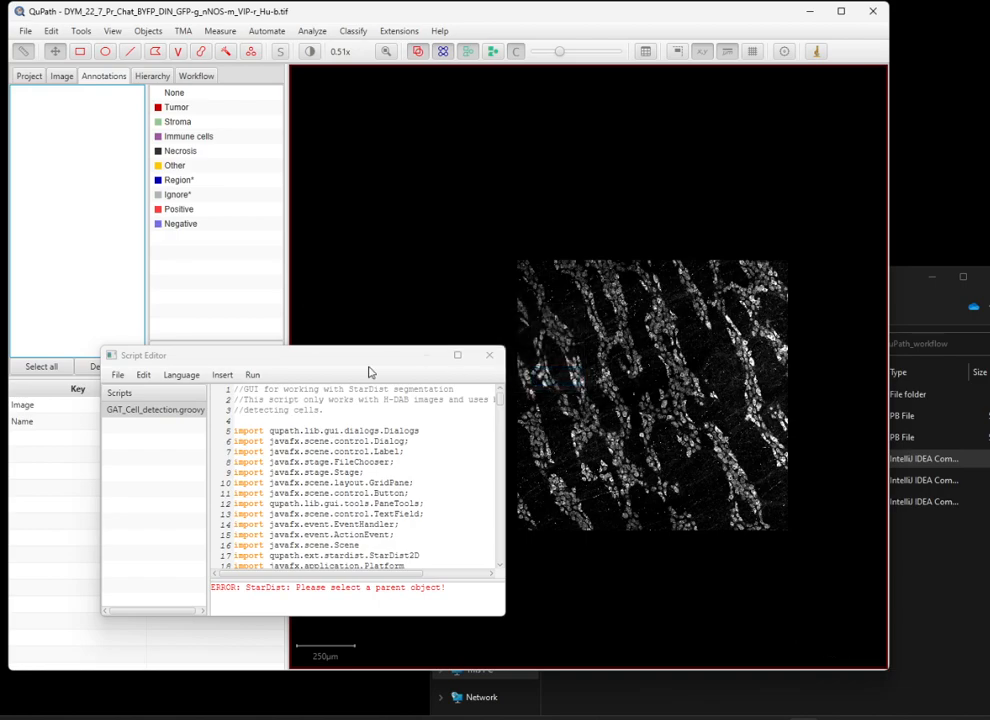
# Create a full image annotation to serve as the parent object for the detection
pyautogui.click(148, 31)
pyautogui.moveTo(160, 89)
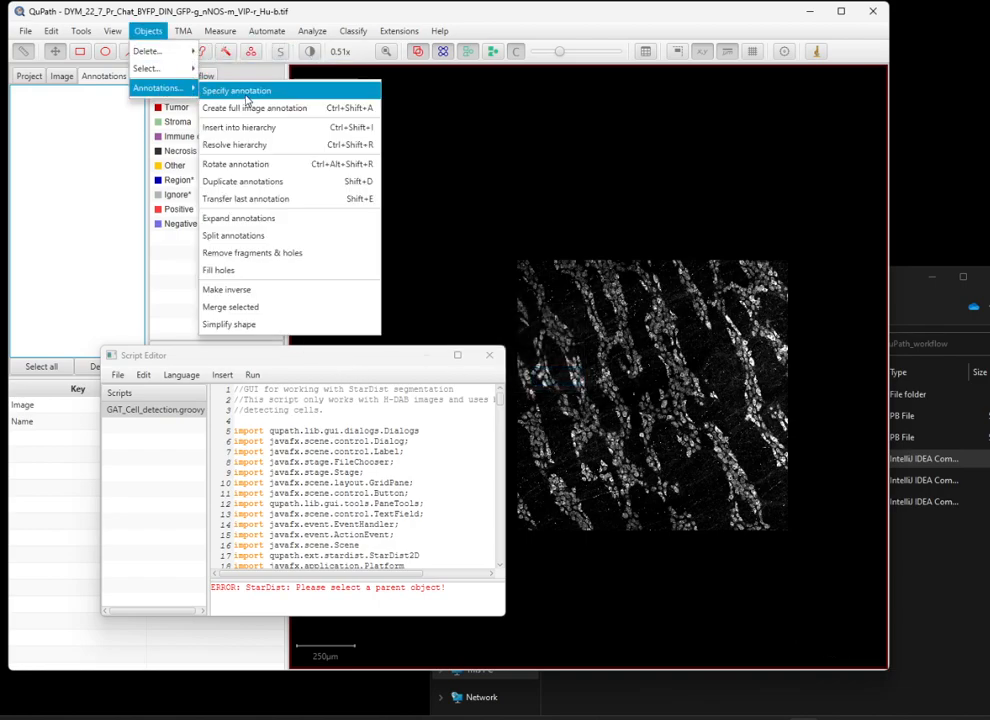
pyautogui.click(258, 109)
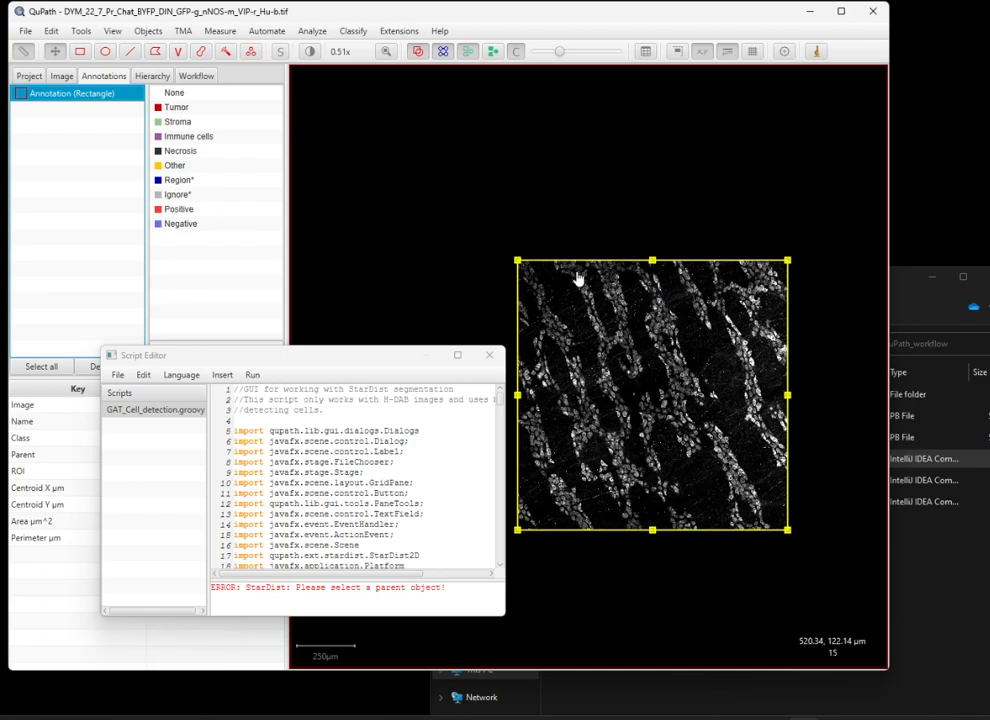
# Run the GAT_Cell_detection.groovy script and choose 2D_enteric_neuron_v4_1.pb as the StarDist model
pyautogui.click(252, 374)
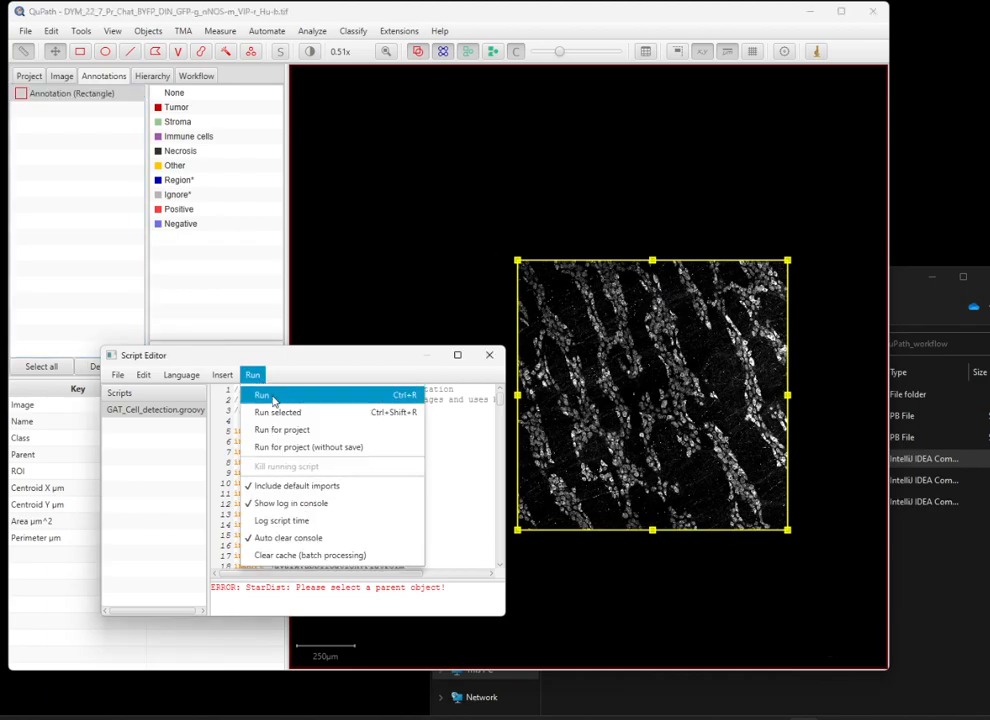
pyautogui.click(263, 393)
pyautogui.moveTo(586, 174); pyautogui.dragTo(352, 113)
pyautogui.click(472, 128)
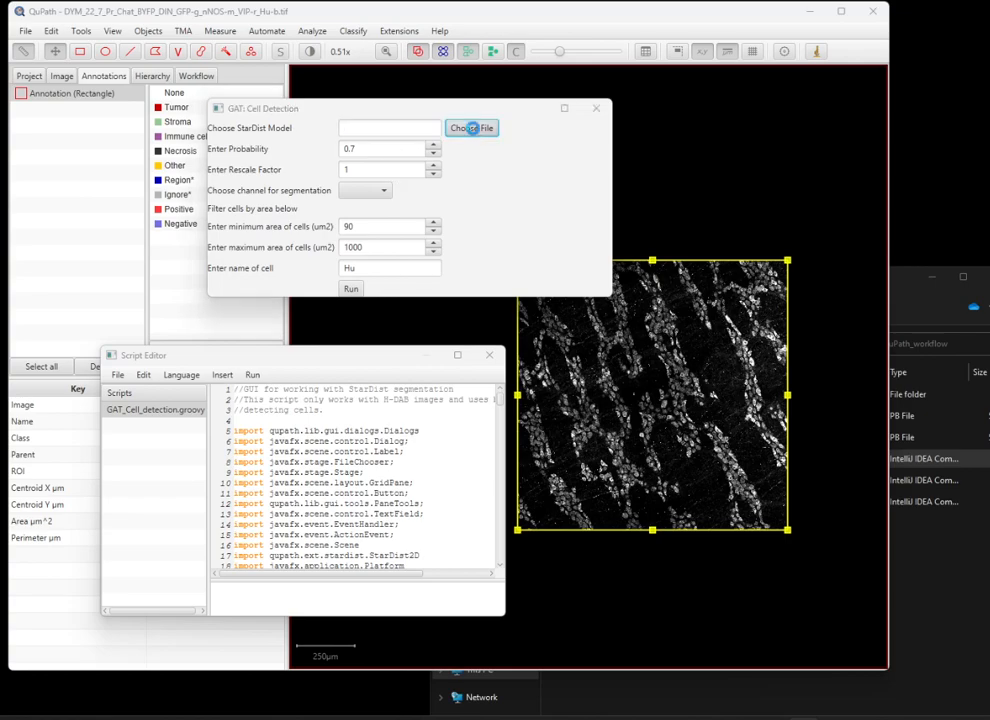
pyautogui.doubleClick(170, 180)
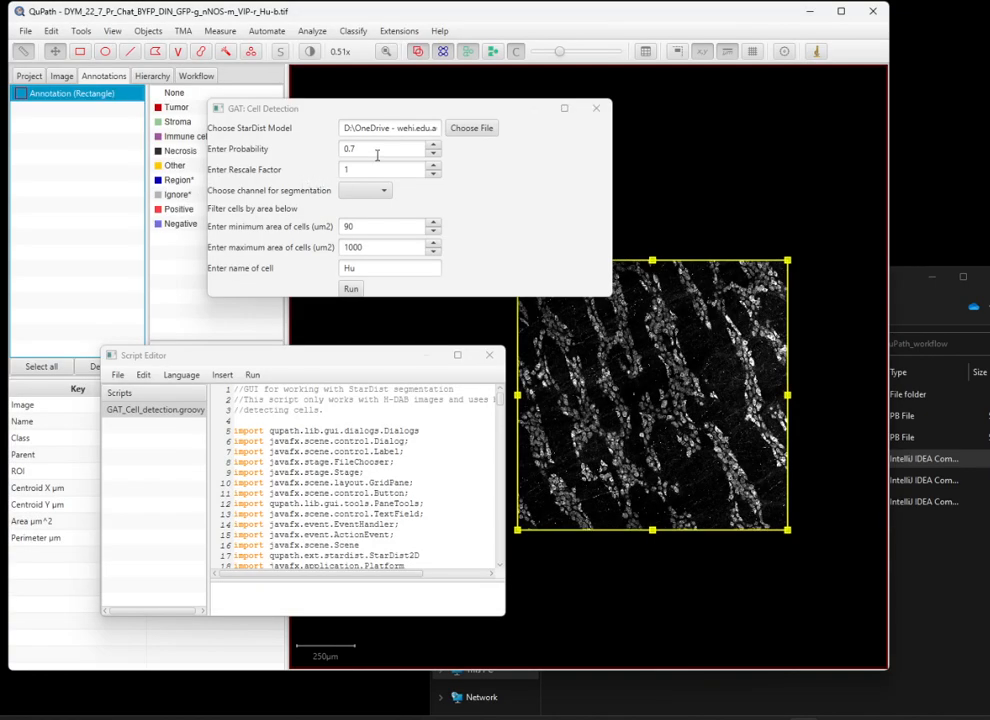
pyautogui.click(471, 127)
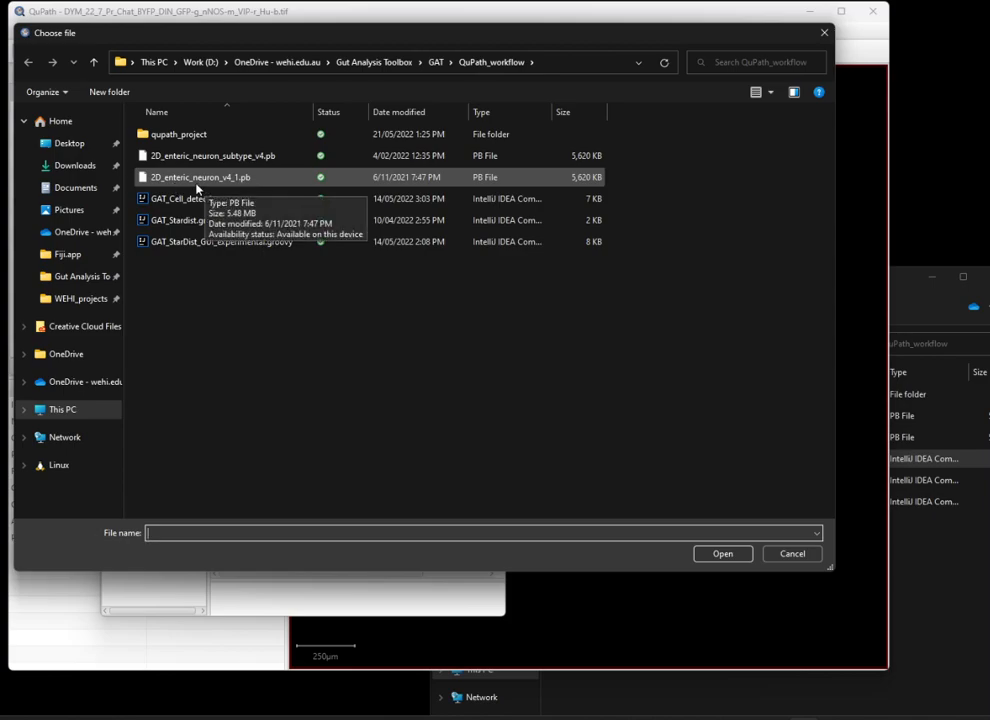
pyautogui.doubleClick(250, 180)
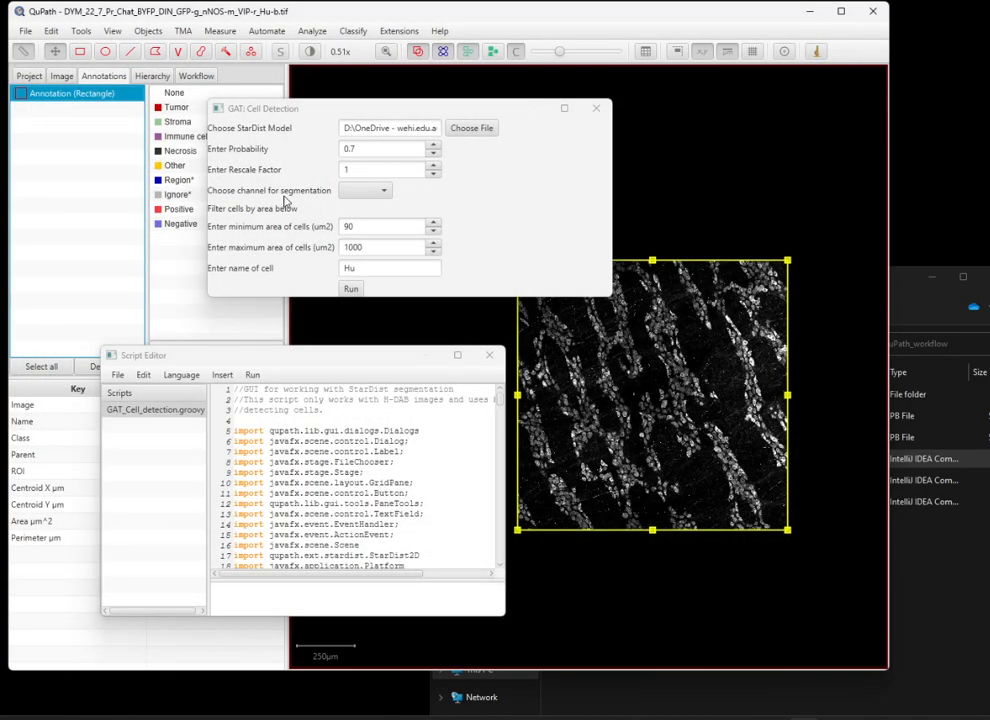
# Set the detection probability to 0.65, the rescale factor to 0.9 and the segmentation channel to Hu
pyautogui.click(360, 150)
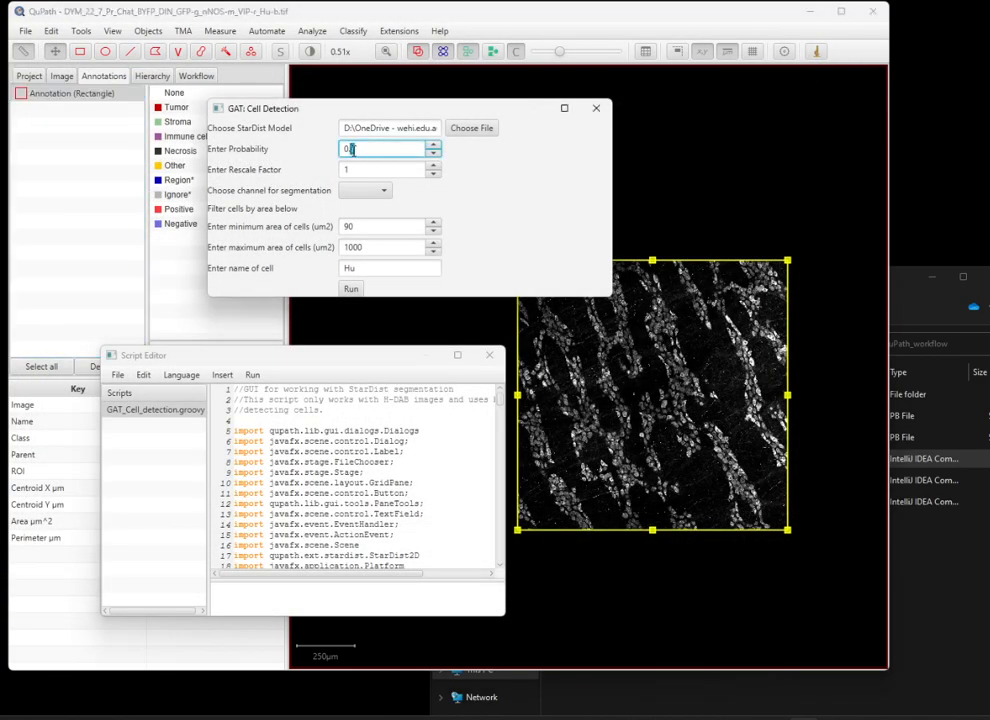
pyautogui.click(346, 172)
pyautogui.write('0.9')
pyautogui.click(362, 190)
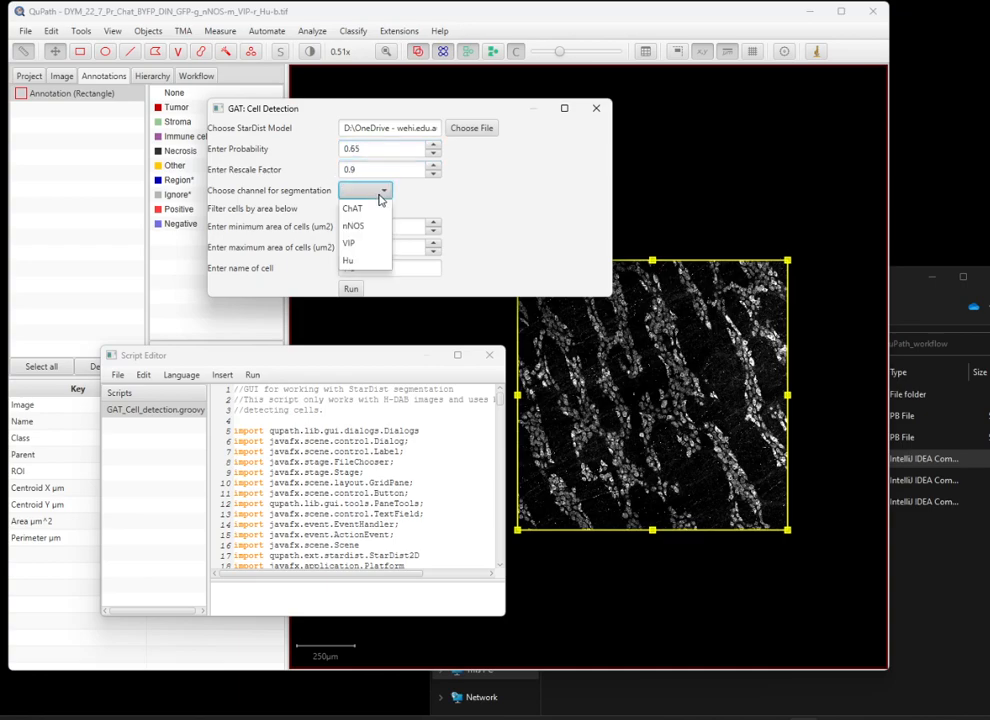
pyautogui.click(369, 262)
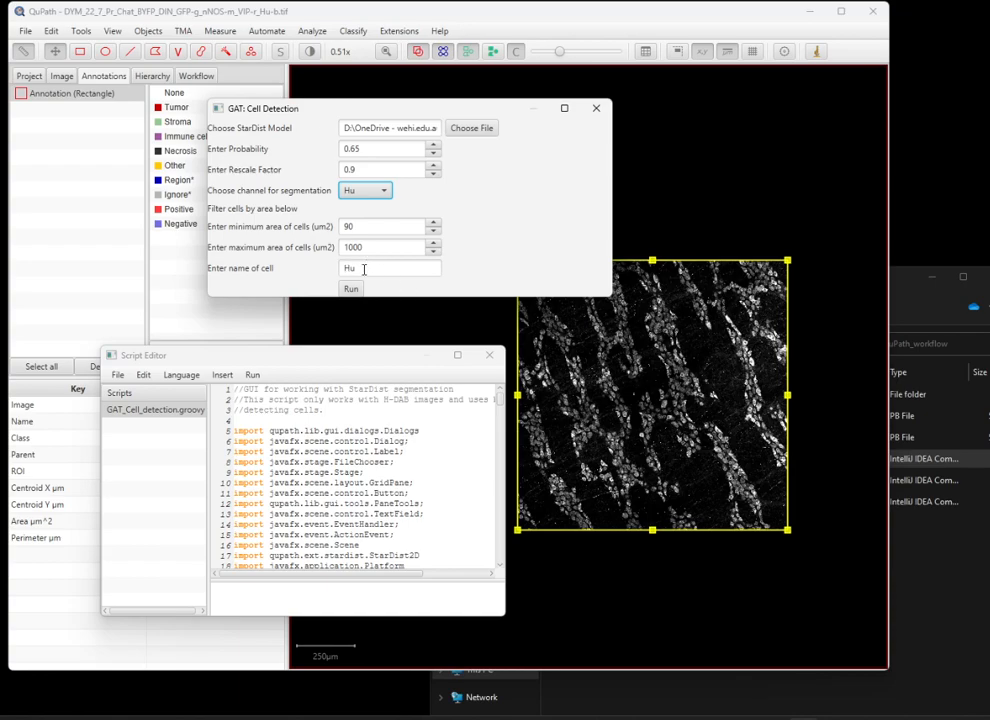
# Run the Hu cell detection on the full image annotation, then close the detection dialog and the Script Editor
pyautogui.click(352, 290)
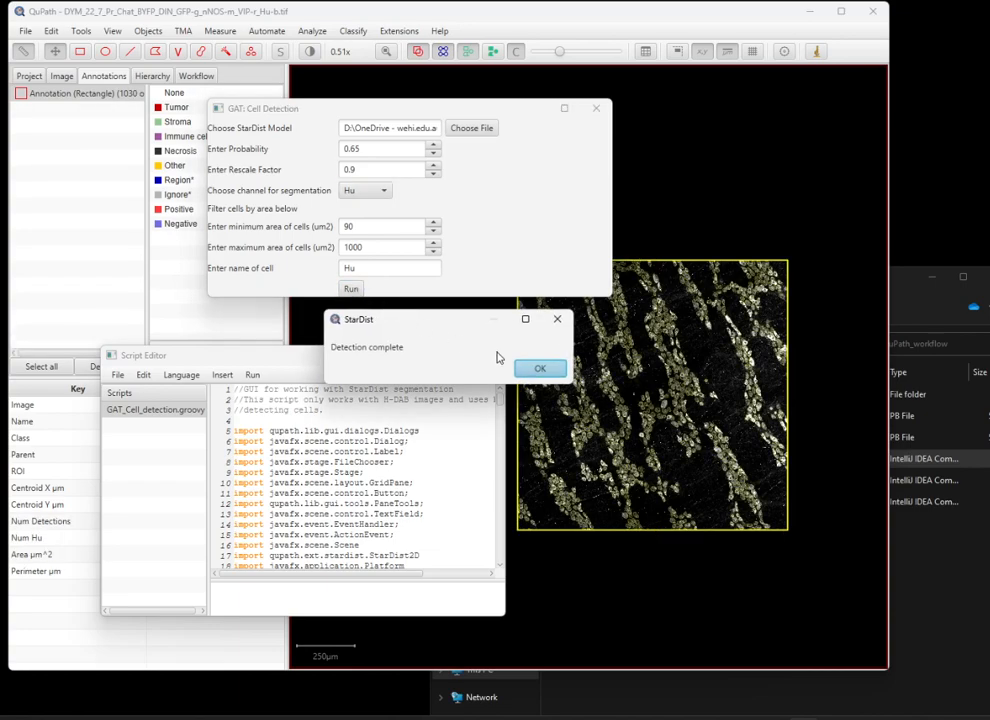
pyautogui.click(550, 370)
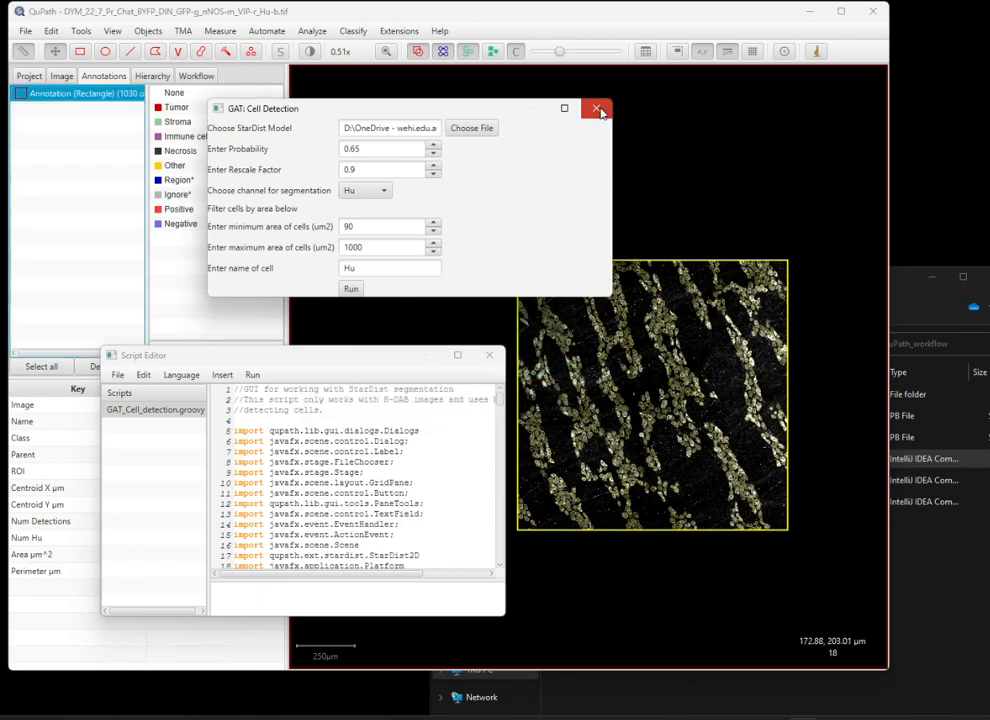
pyautogui.click(596, 108)
pyautogui.click(489, 357)
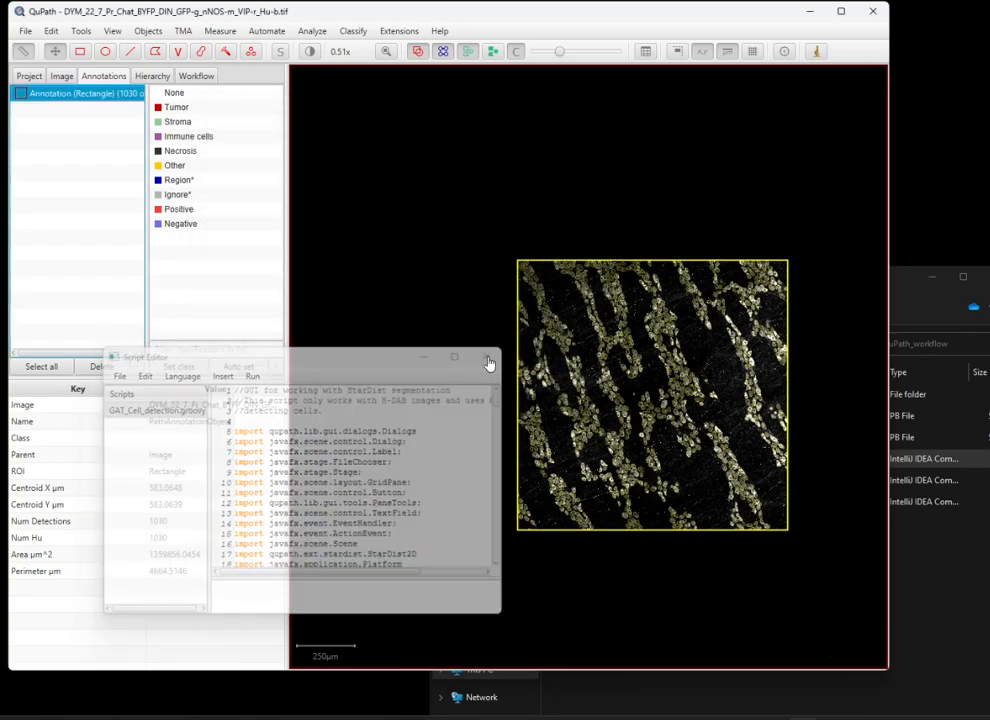
pyautogui.scroll(5, 710, 423)
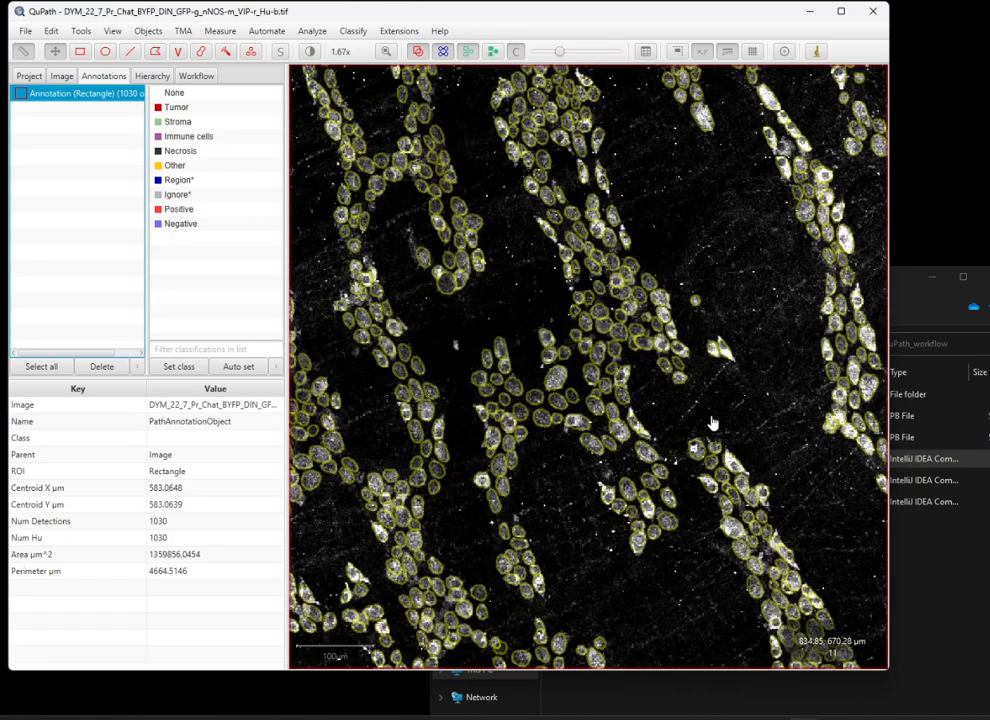
pyautogui.scroll(-3, 710, 423)
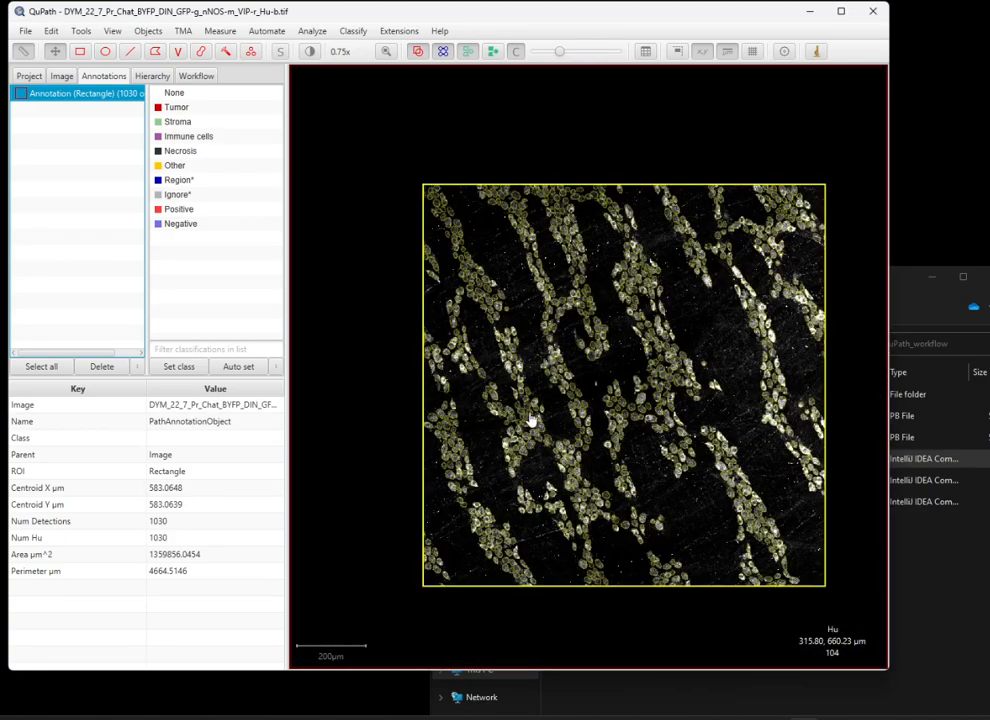
# Increase the opacity of the detection overlay and open the Brightness & contrast settings, keeping them clear of the image
pyautogui.moveTo(557, 57); pyautogui.dragTo(603, 56)
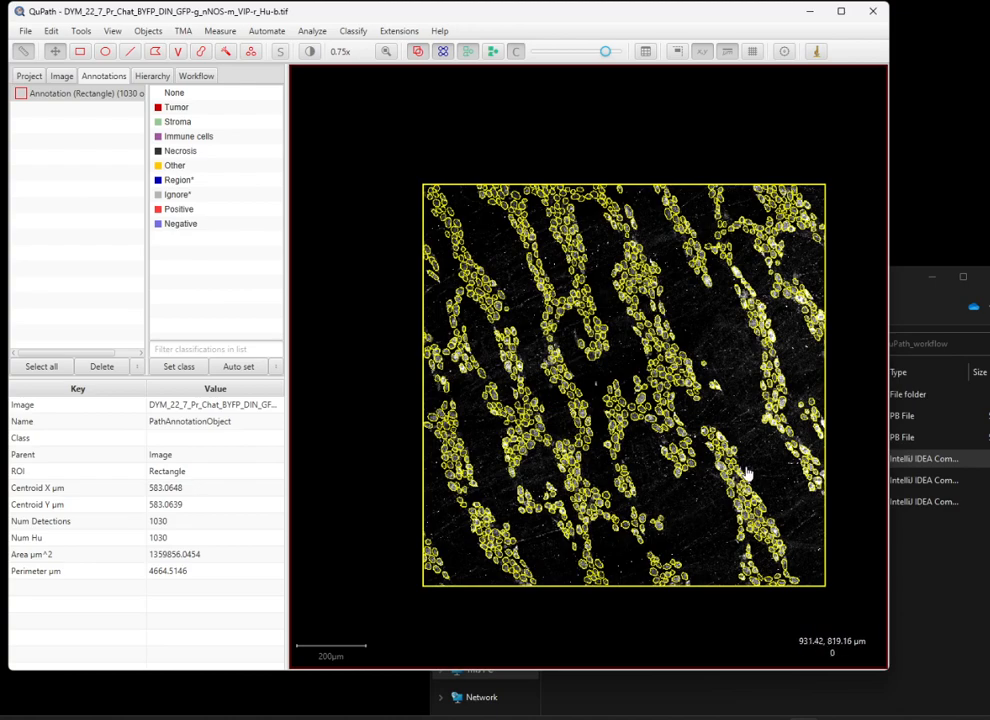
pyautogui.click(112, 31)
pyautogui.click(115, 76)
pyautogui.moveTo(618, 127); pyautogui.dragTo(156, 284)
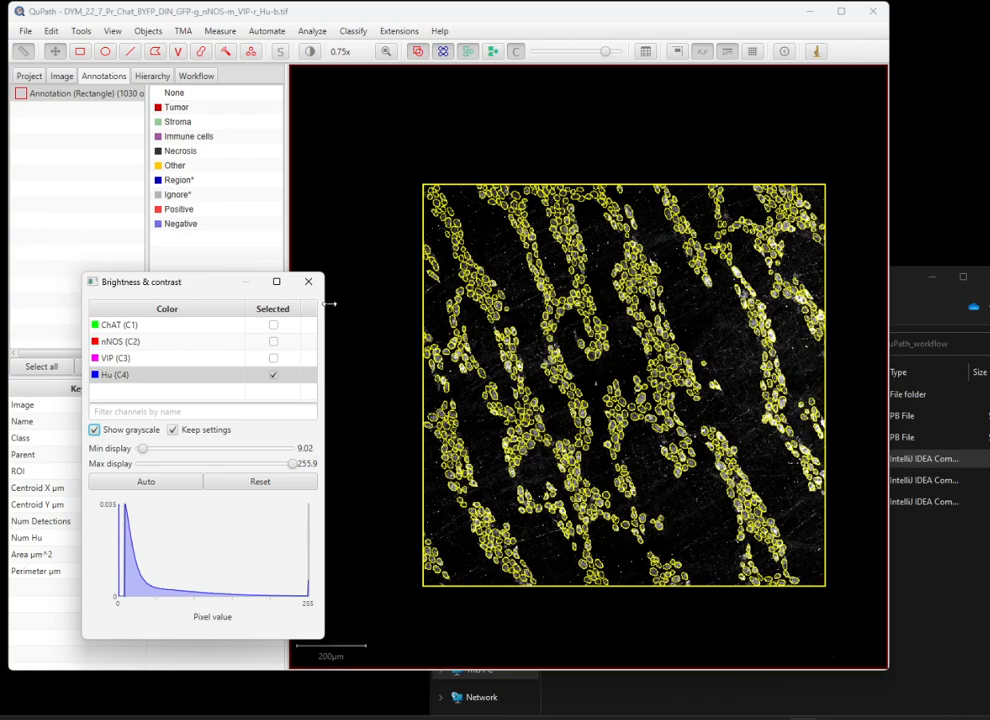
pyautogui.moveTo(206, 280); pyautogui.dragTo(118, 297)
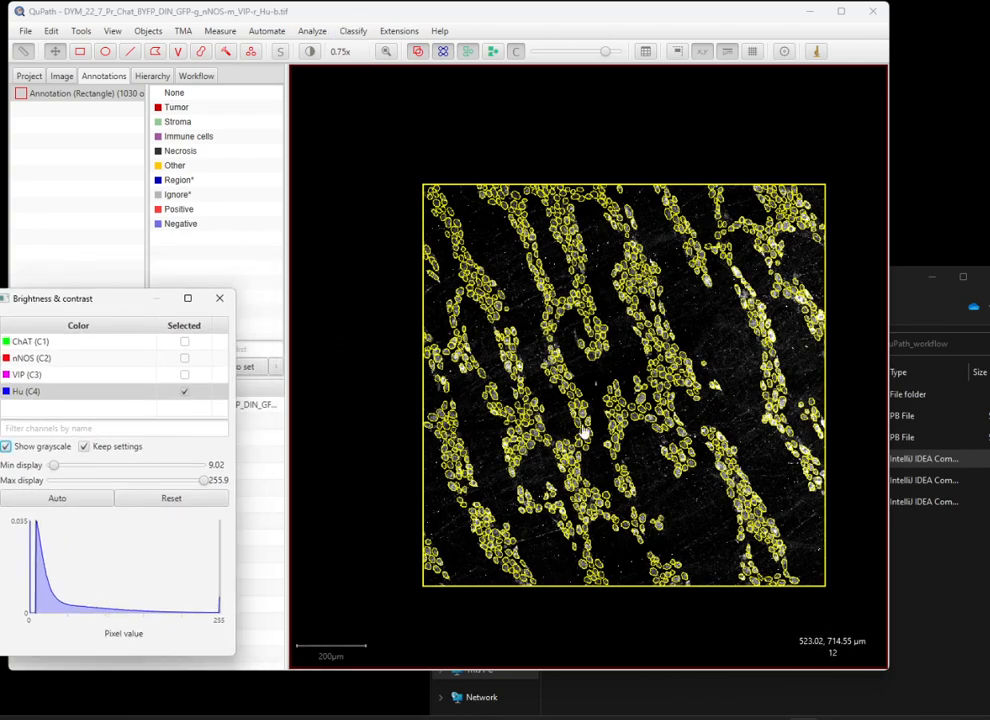
pyautogui.click(355, 31)
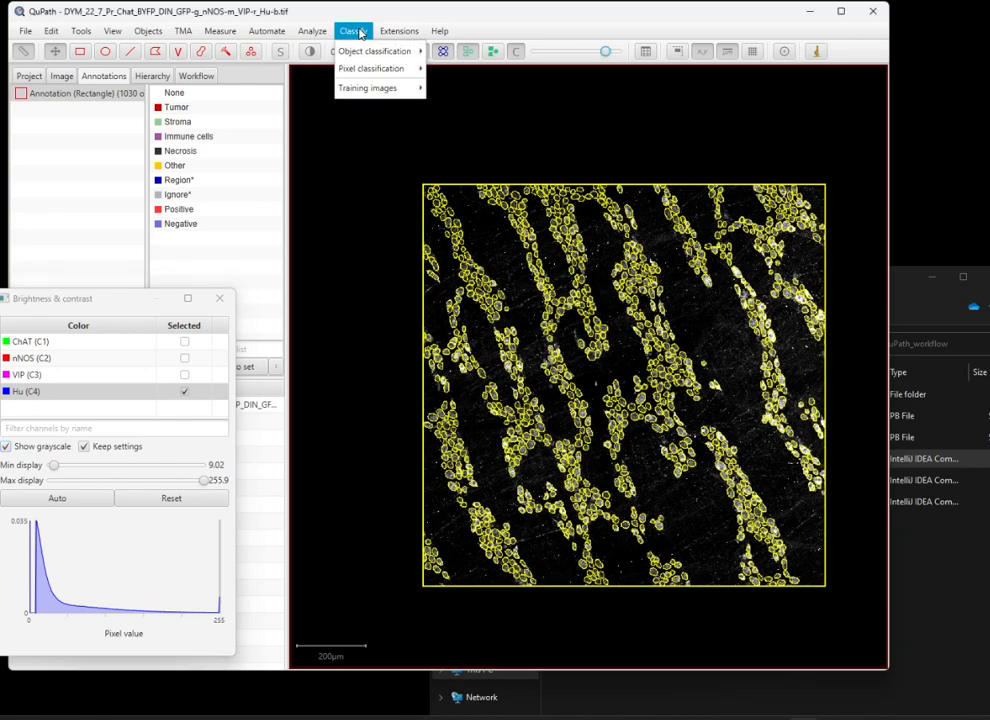
pyautogui.moveTo(365, 52)
pyautogui.moveTo(380, 88)
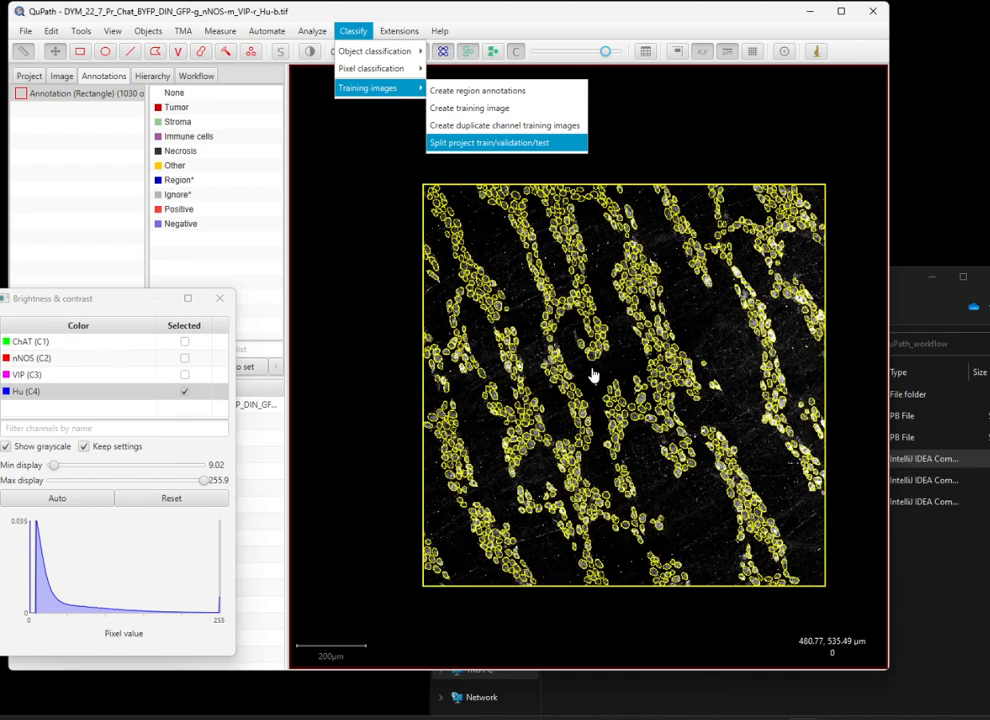
pyautogui.moveTo(396, 58)
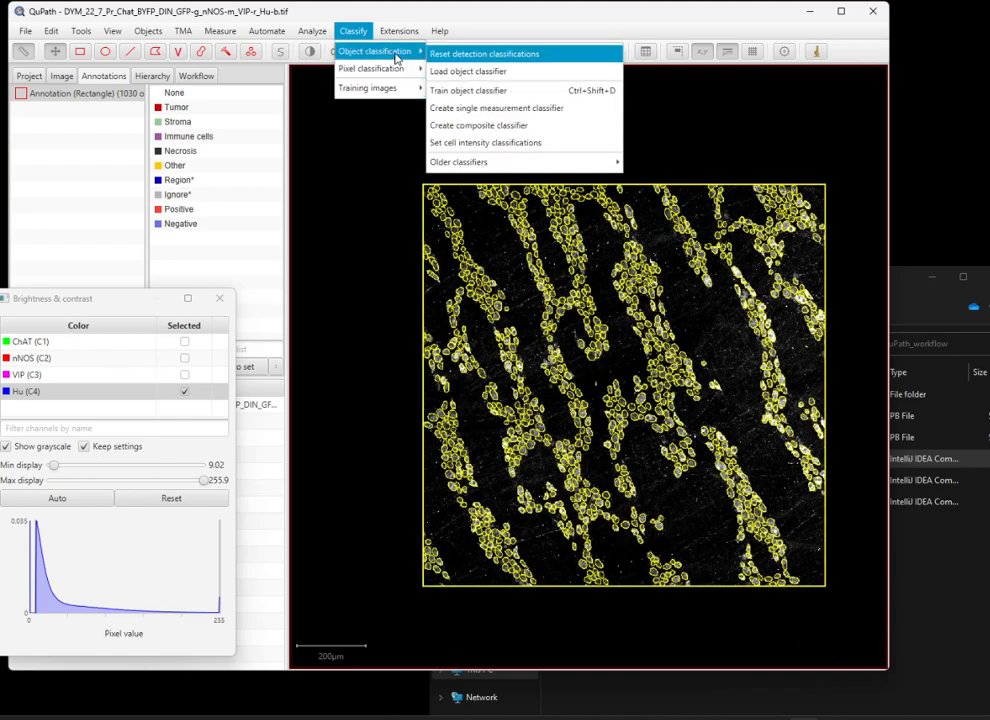
# Compare the ChAT and nNOS channels with the detection overlay faded, ending on ChAT with the cell outlines strongly visible again
pyautogui.click(184, 341)
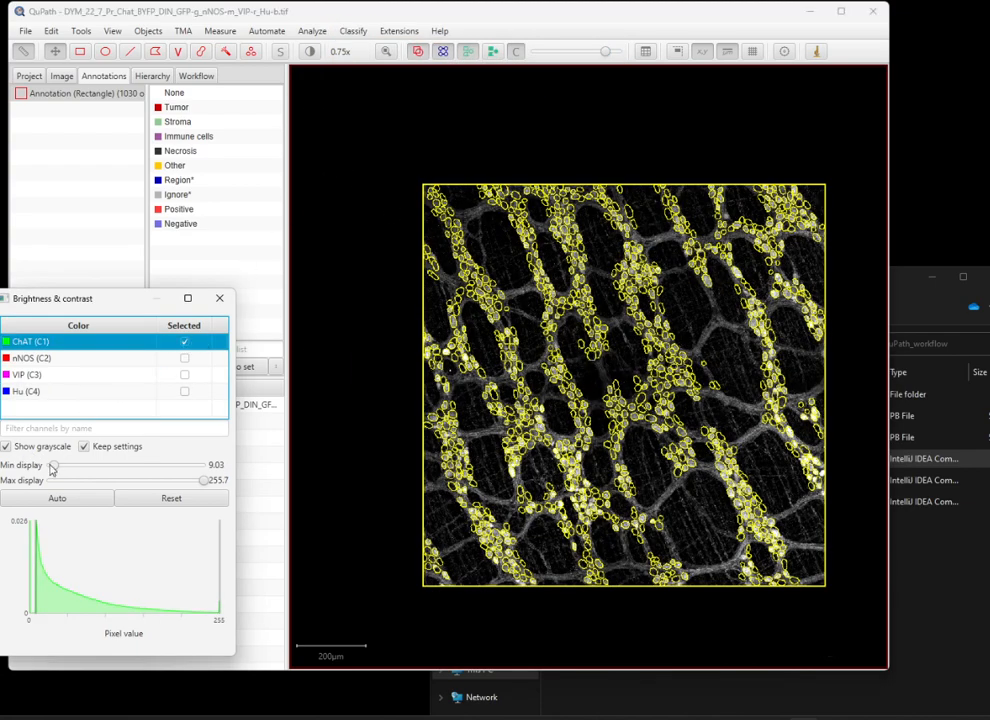
pyautogui.moveTo(605, 51); pyautogui.dragTo(539, 51)
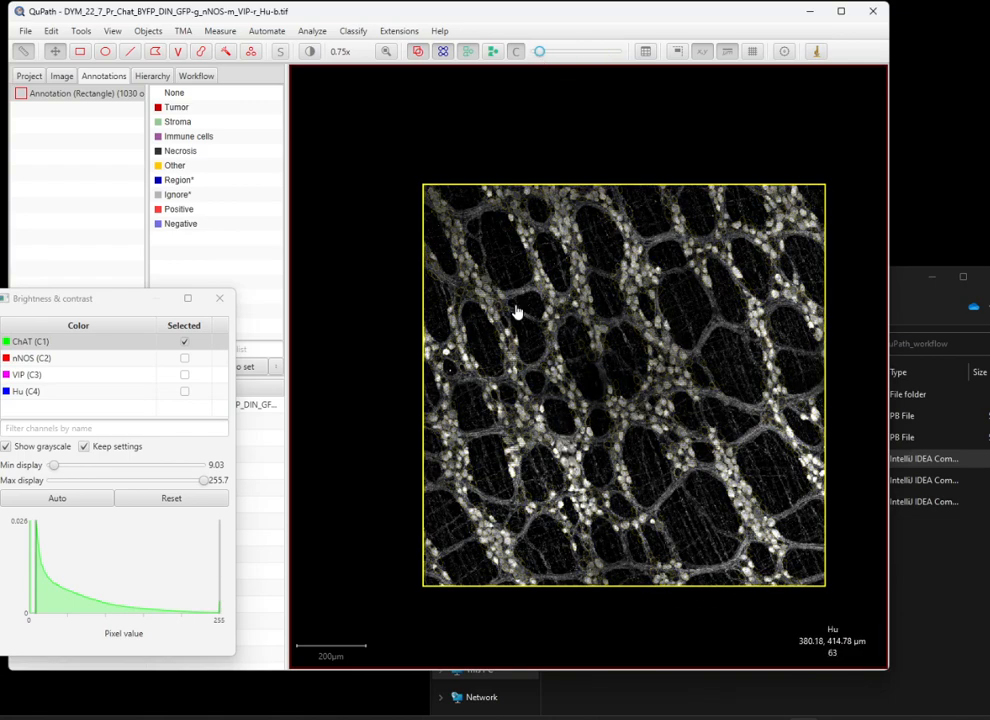
pyautogui.click(185, 359)
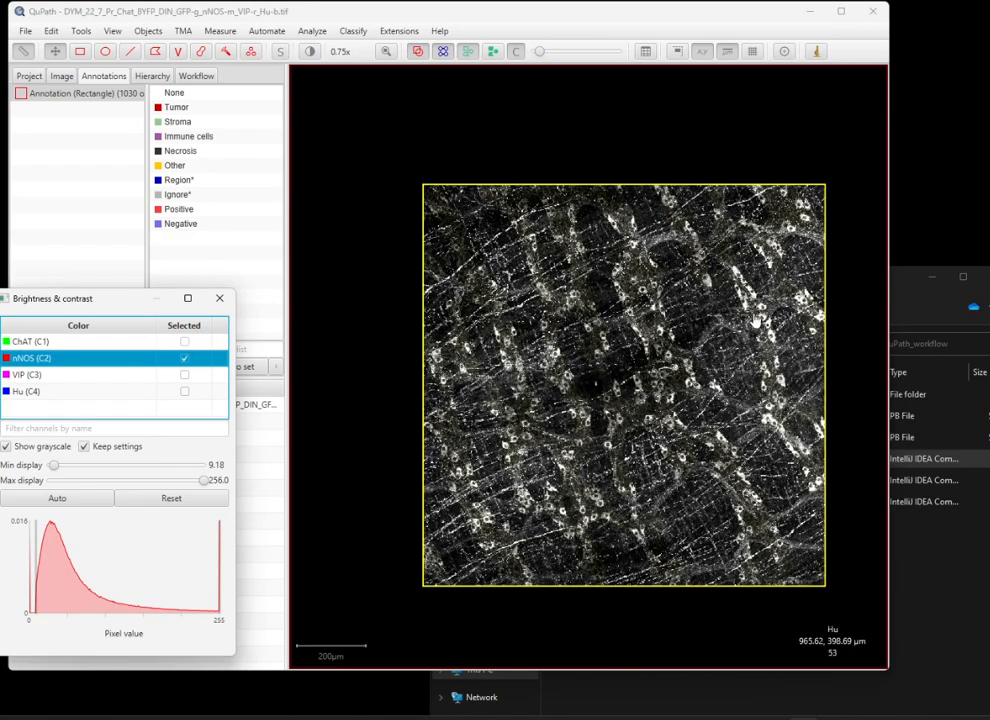
pyautogui.click(184, 342)
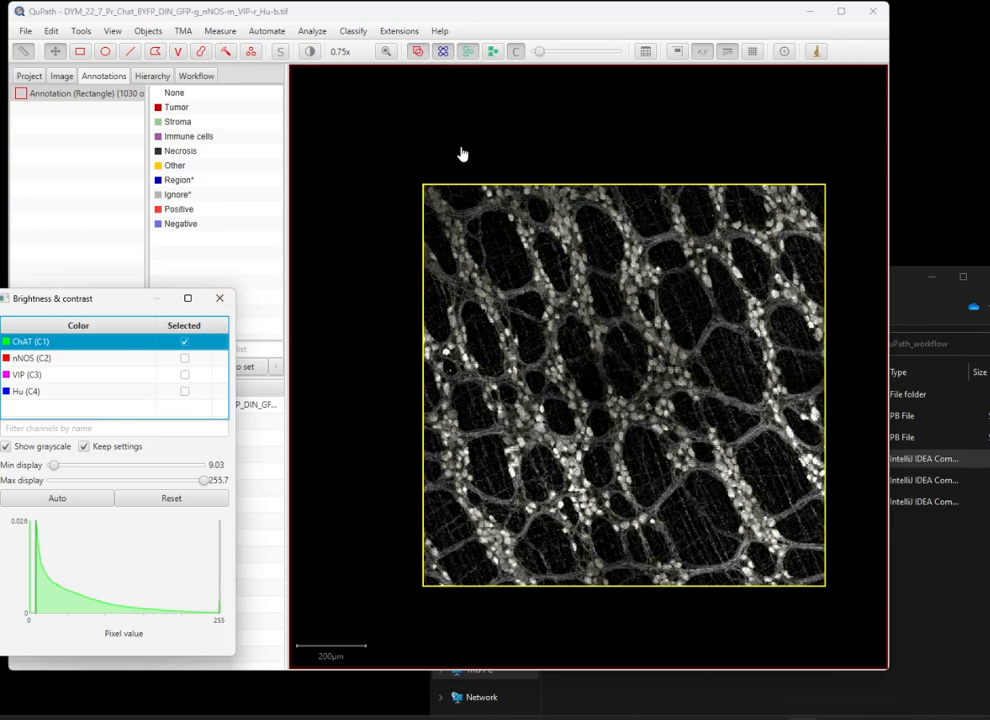
pyautogui.moveTo(539, 52); pyautogui.dragTo(593, 56)
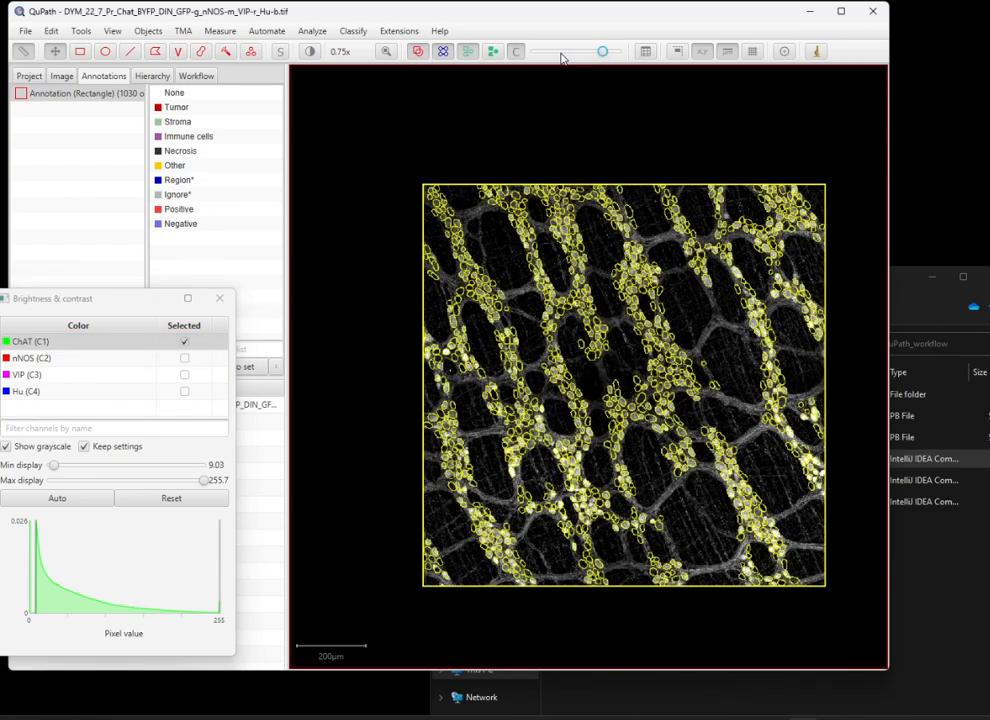
# Start a single measurement classifier for all detections and set its channel filter to ChAT
pyautogui.click(354, 30)
pyautogui.moveTo(365, 57)
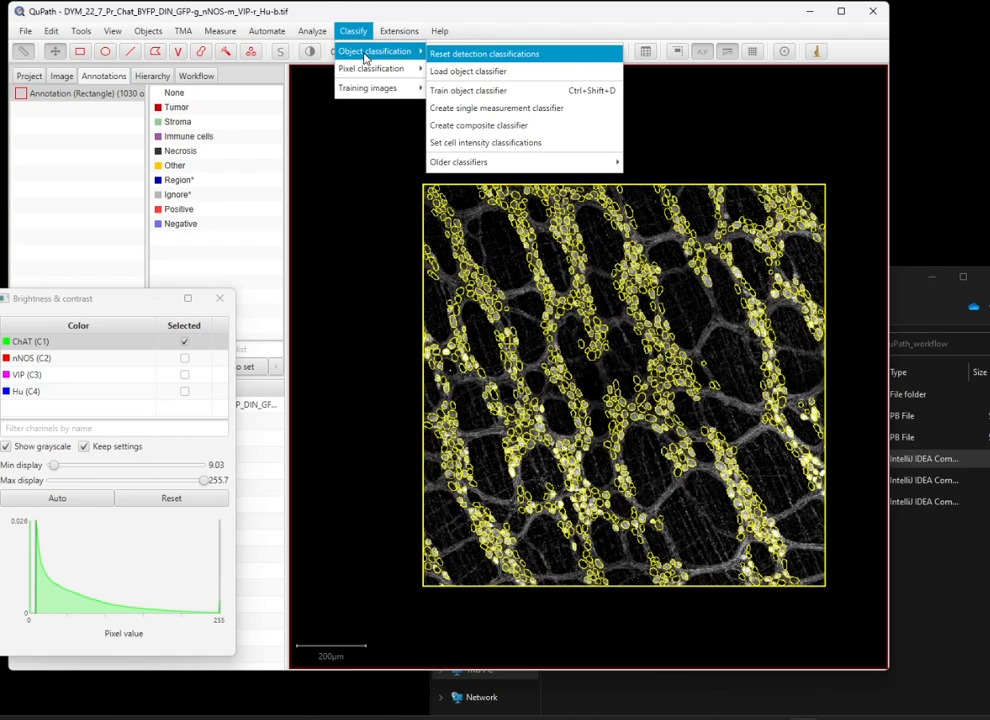
pyautogui.click(483, 109)
pyautogui.moveTo(482, 252); pyautogui.dragTo(298, 128)
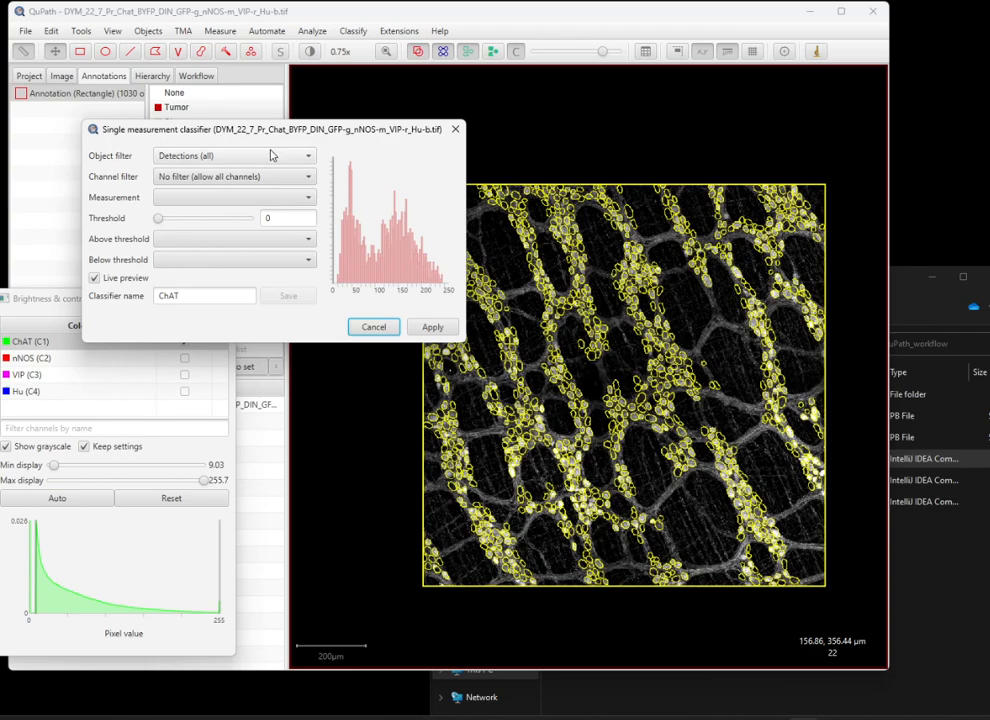
pyautogui.click(203, 178)
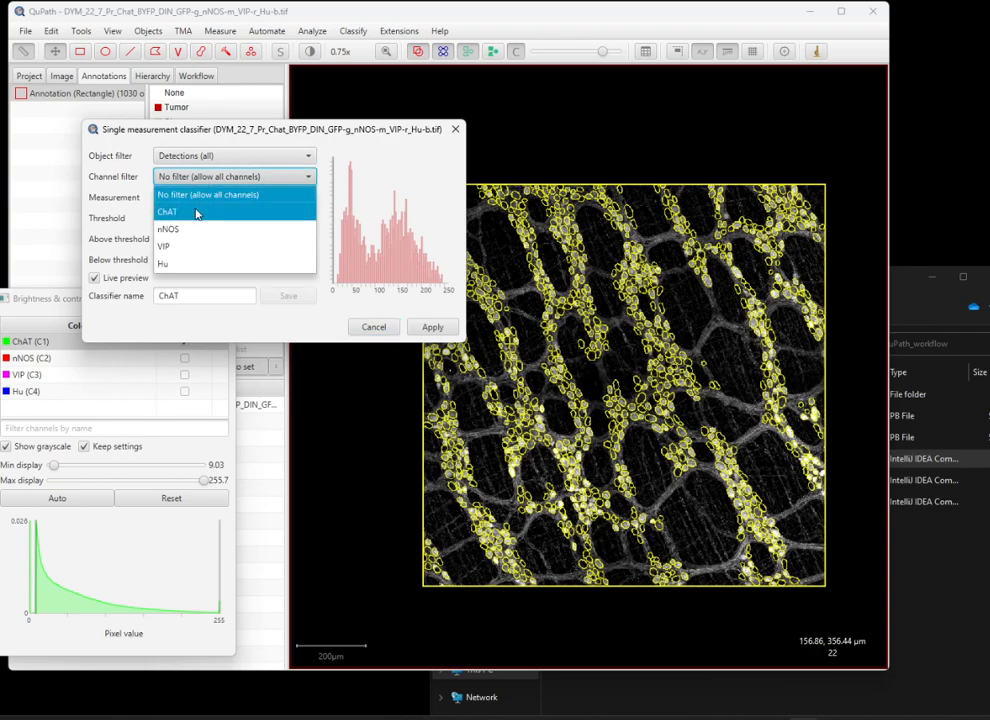
pyautogui.click(197, 213)
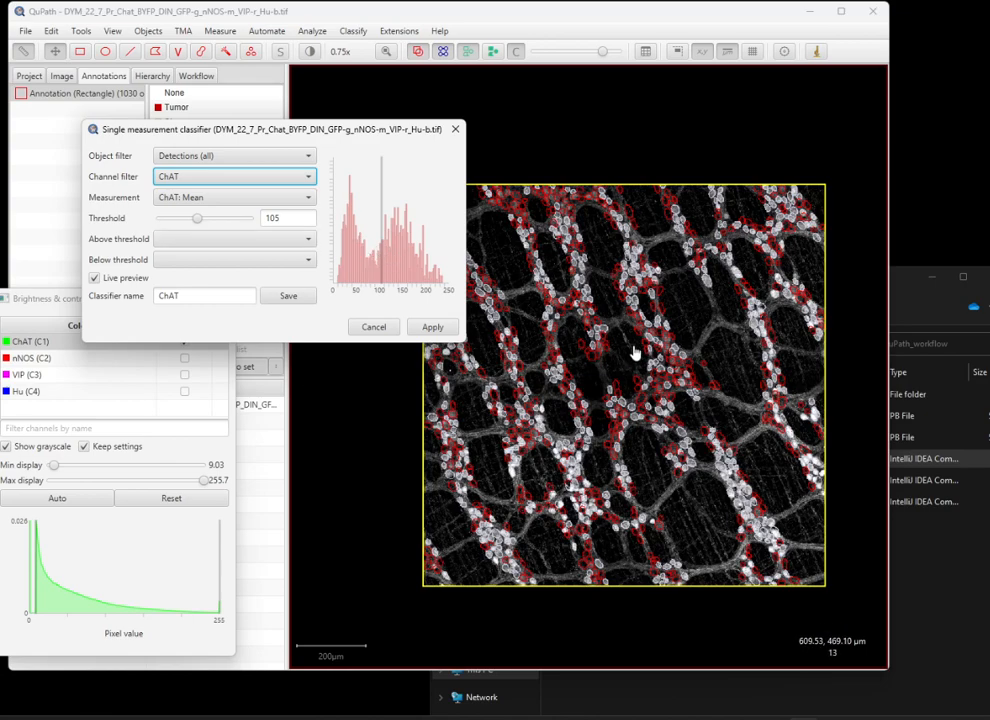
# Check the classes available for above-threshold cells and add a new class named ChAT to the class list
pyautogui.click(285, 246)
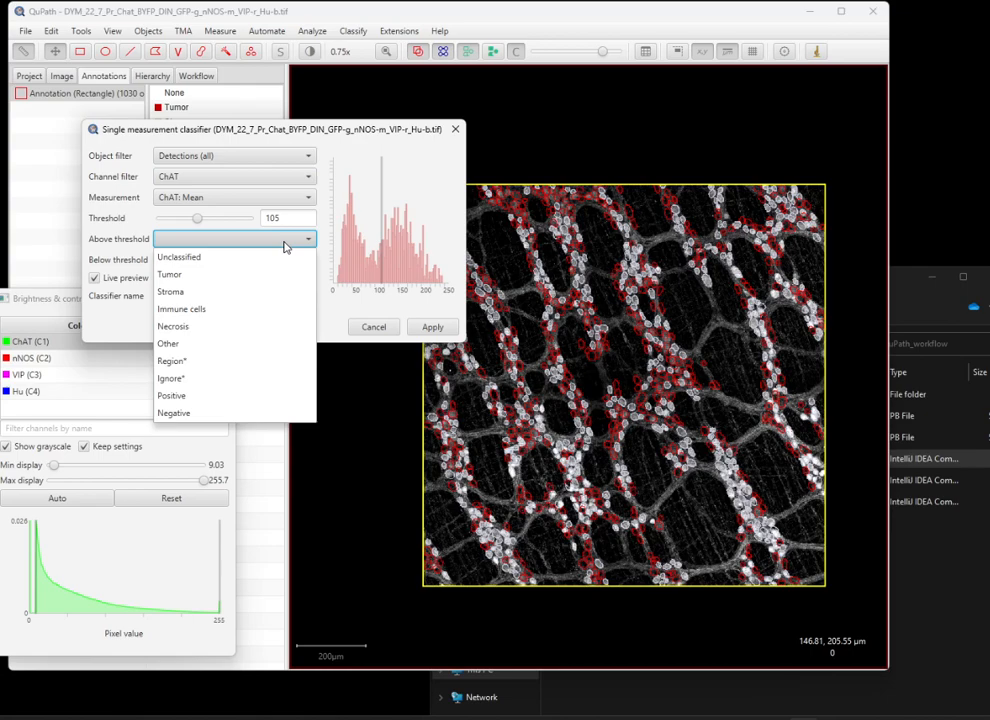
pyautogui.click(198, 259)
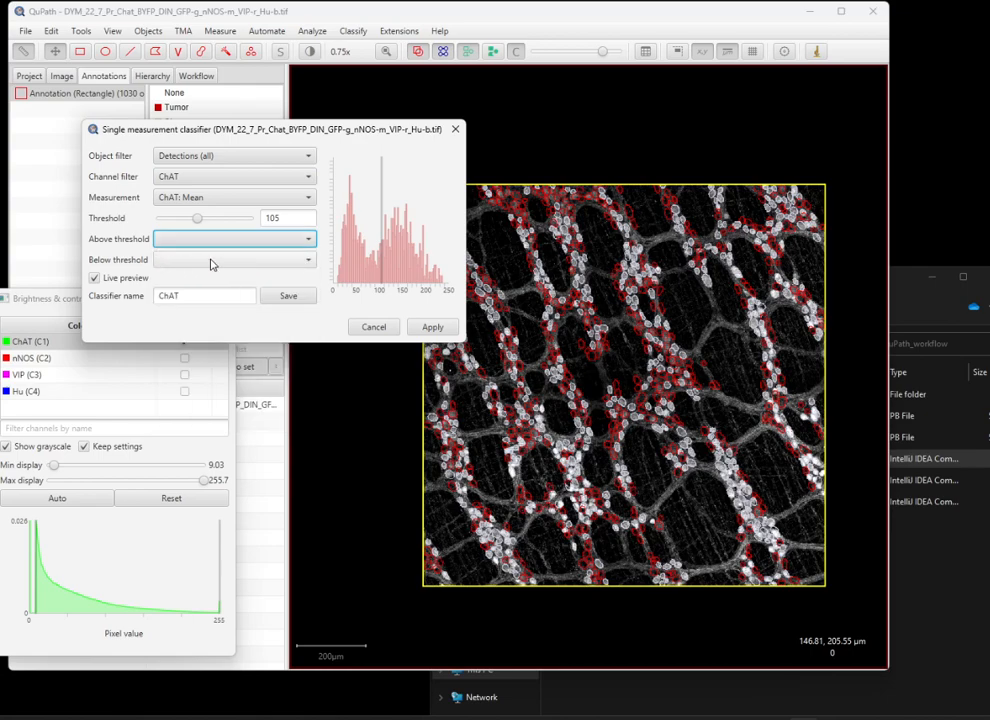
pyautogui.moveTo(344, 131); pyautogui.dragTo(292, 403)
pyautogui.moveTo(110, 309); pyautogui.dragTo(55, 424)
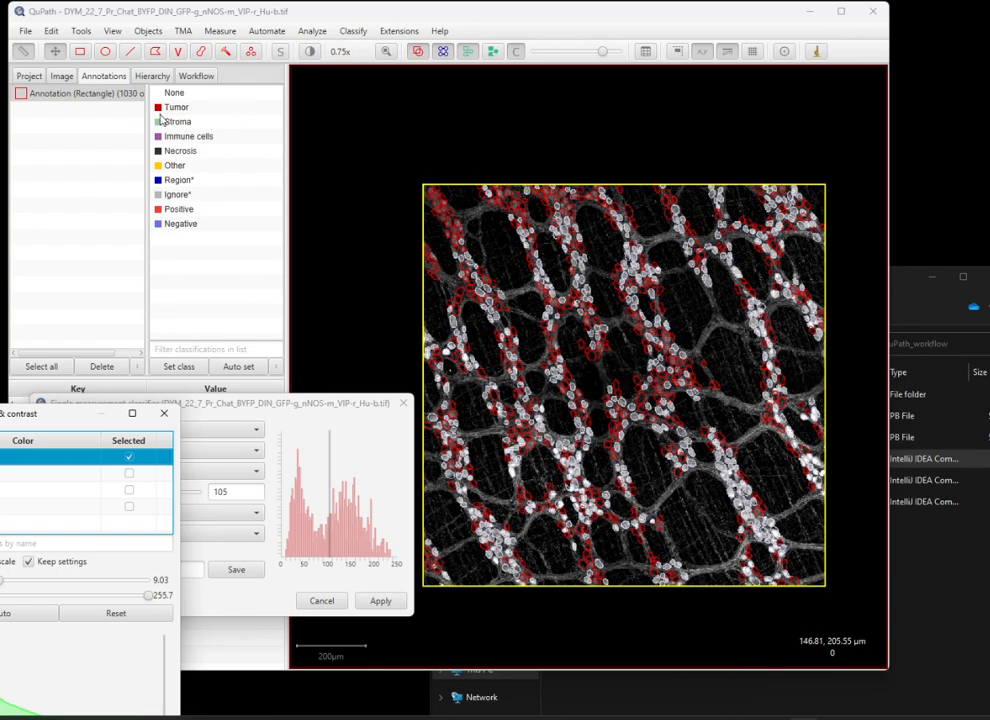
pyautogui.click(279, 367)
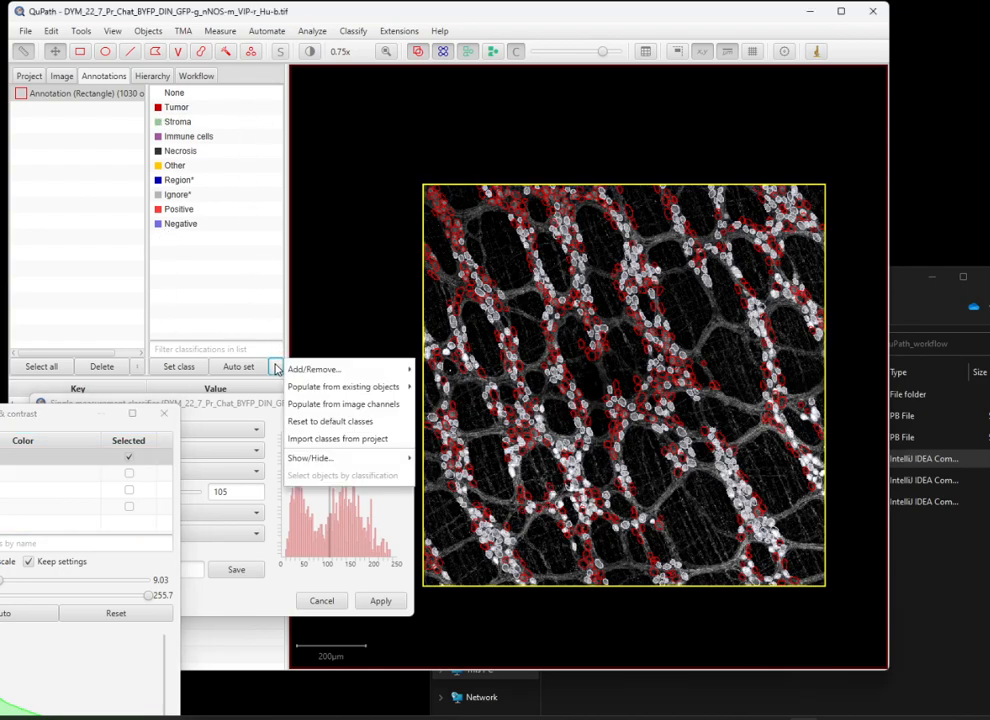
pyautogui.moveTo(317, 369)
pyautogui.click(434, 372)
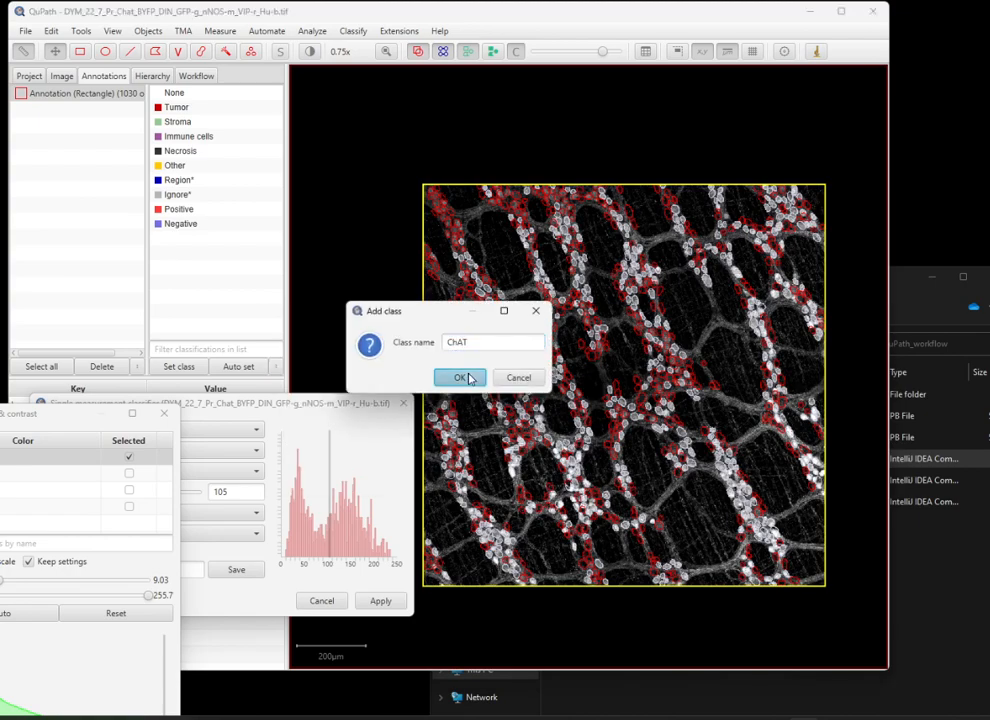
pyautogui.click(466, 378)
# Assign the ChAT class to detections above the threshold in the single measurement classifier
pyautogui.moveTo(294, 403); pyautogui.dragTo(337, 297)
pyautogui.click(296, 403)
pyautogui.scroll(-1, 170, 480)
pyautogui.click(172, 576)
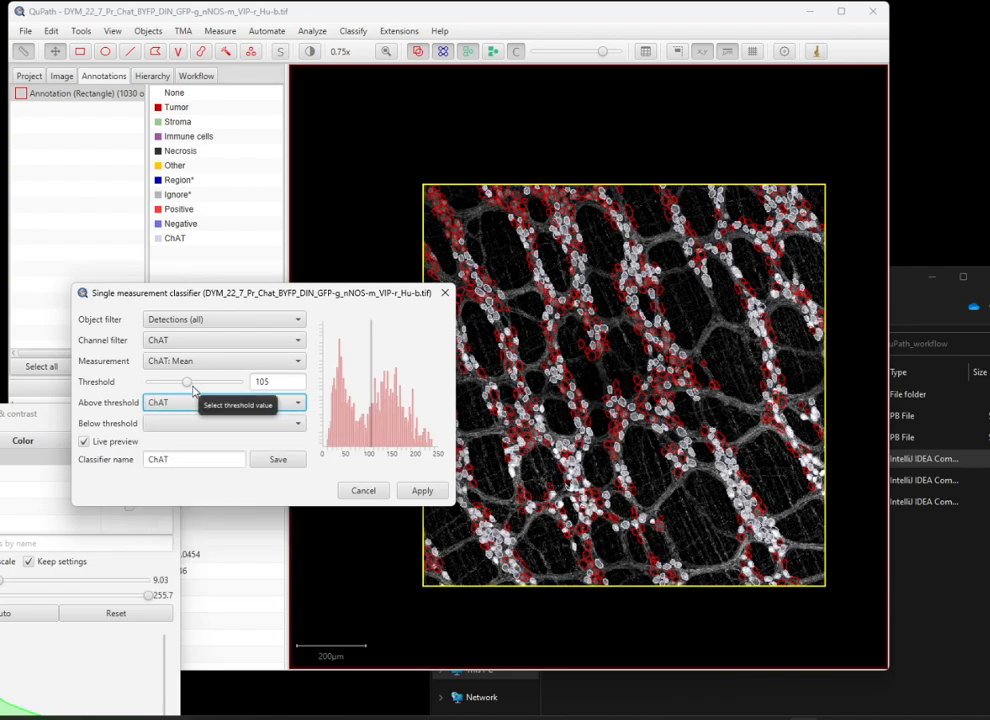
# Tune the ChAT mean threshold to 108.3512, checking the previewed cell classifications with a fainter detection overlay
pyautogui.moveTo(189, 385)
pyautogui.mouseDown()
pyautogui.moveTo(170, 387)
pyautogui.moveTo(210, 388)
pyautogui.moveTo(185, 386)
pyautogui.mouseUp()
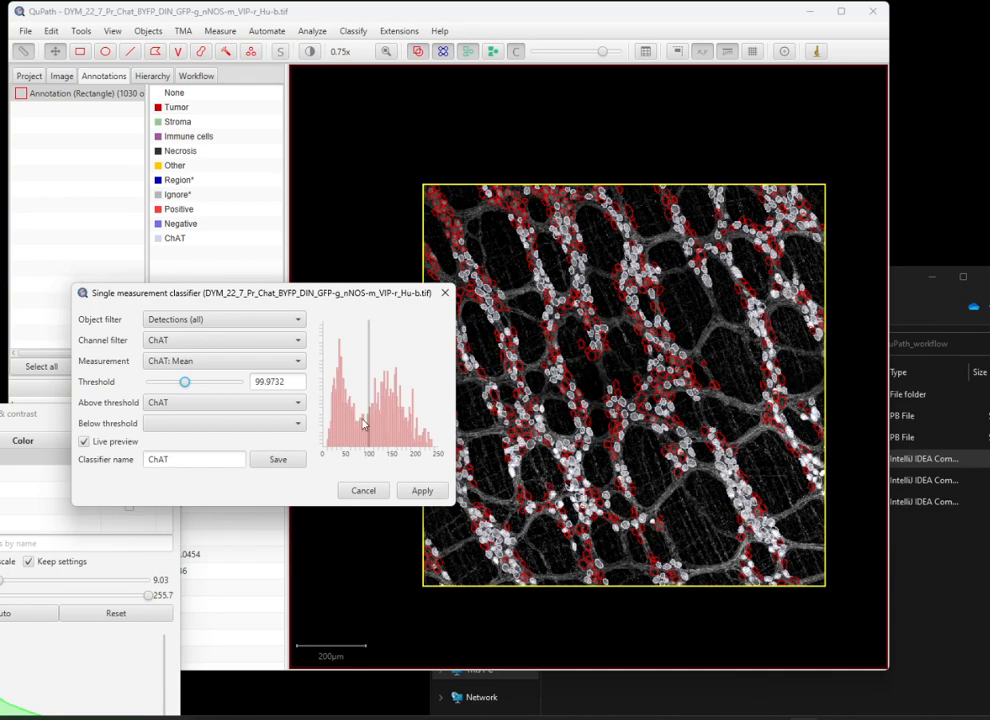
pyautogui.moveTo(186, 388); pyautogui.dragTo(183, 388)
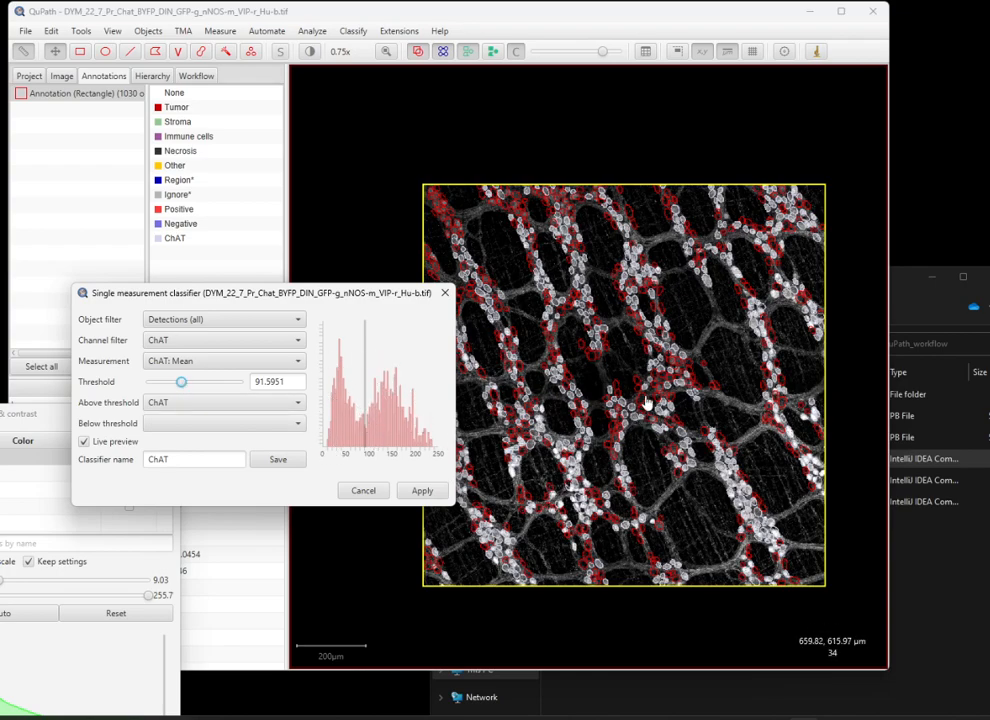
pyautogui.scroll(5, 465, 258)
pyautogui.scroll(2, 568, 311)
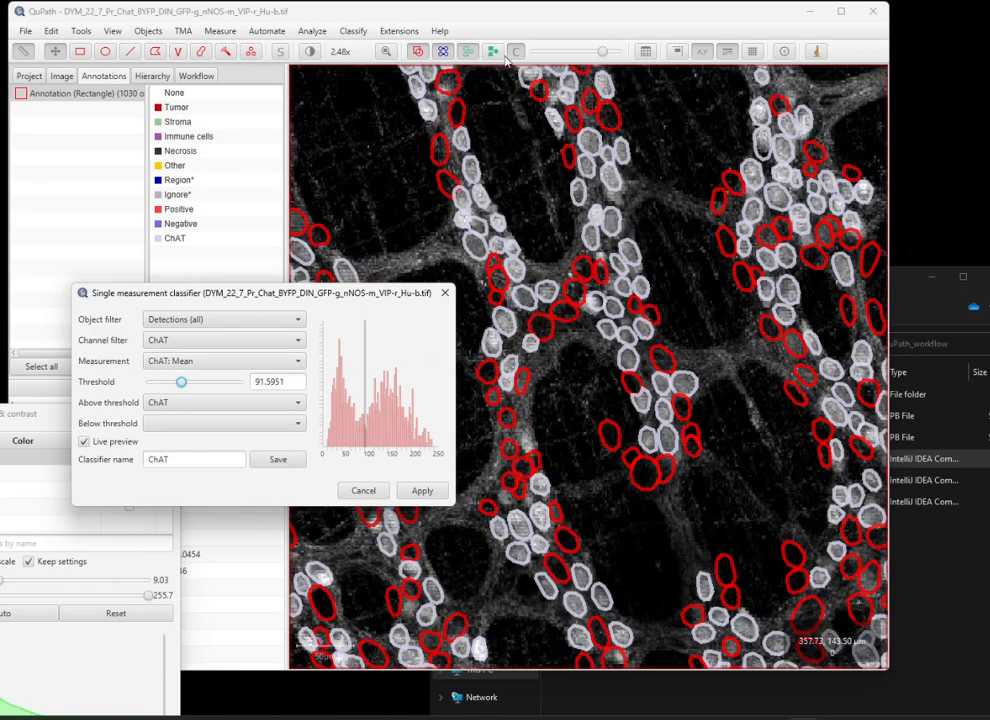
pyautogui.moveTo(602, 51); pyautogui.dragTo(572, 54)
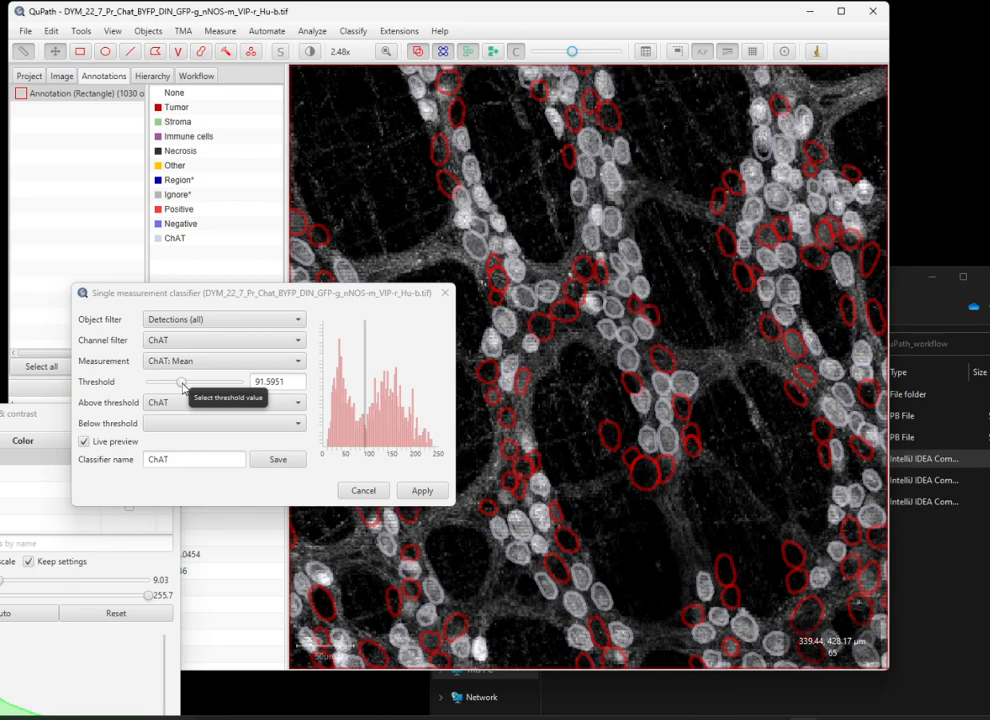
pyautogui.scroll(-4, 505, 180)
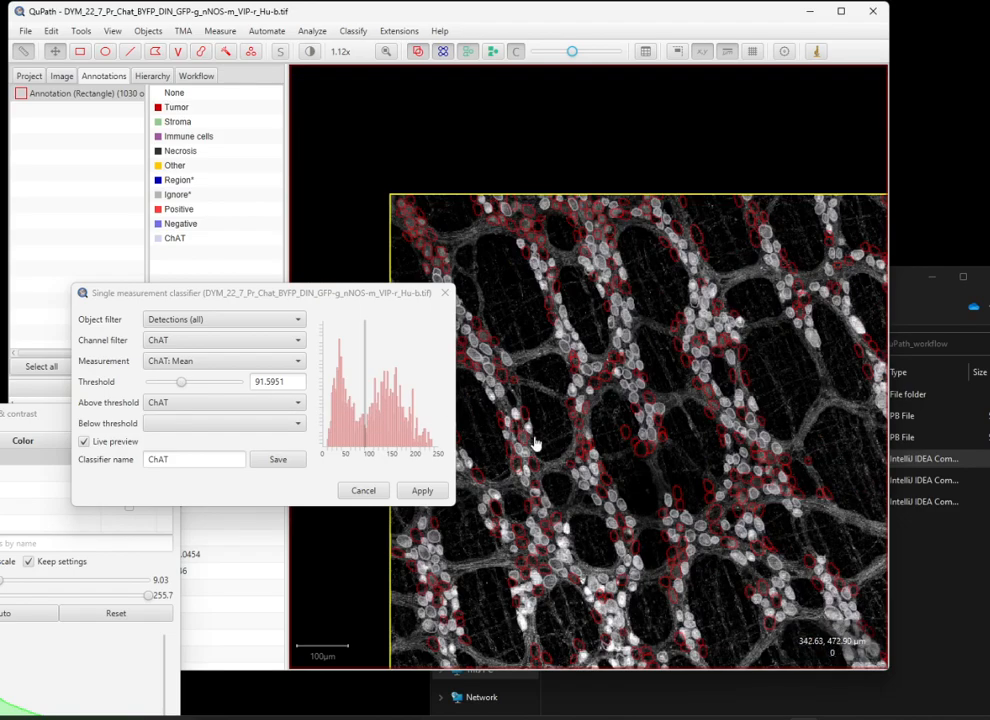
pyautogui.moveTo(181, 386)
pyautogui.mouseDown()
pyautogui.moveTo(172, 386)
pyautogui.moveTo(189, 386)
pyautogui.mouseUp()
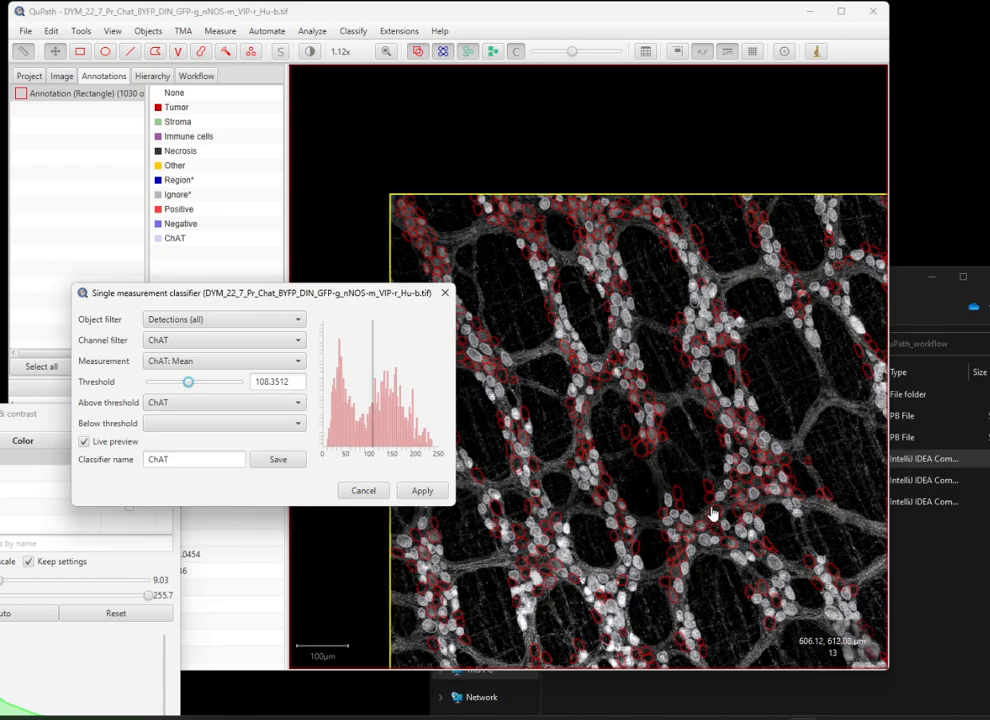
pyautogui.scroll(-5, 722, 512)
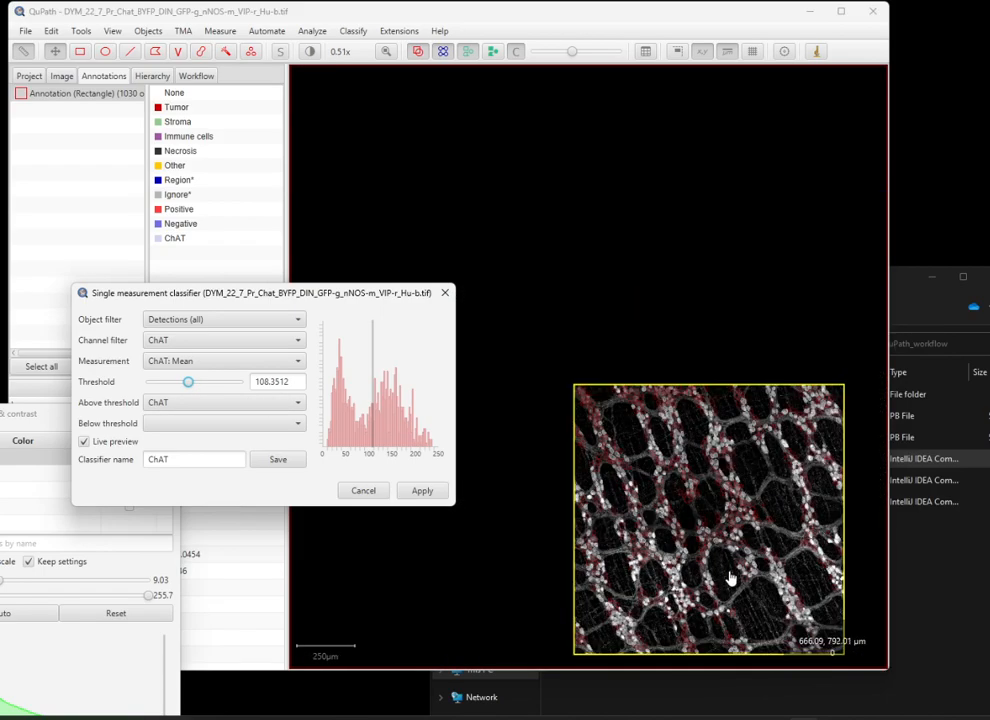
pyautogui.moveTo(731, 590); pyautogui.dragTo(708, 470)
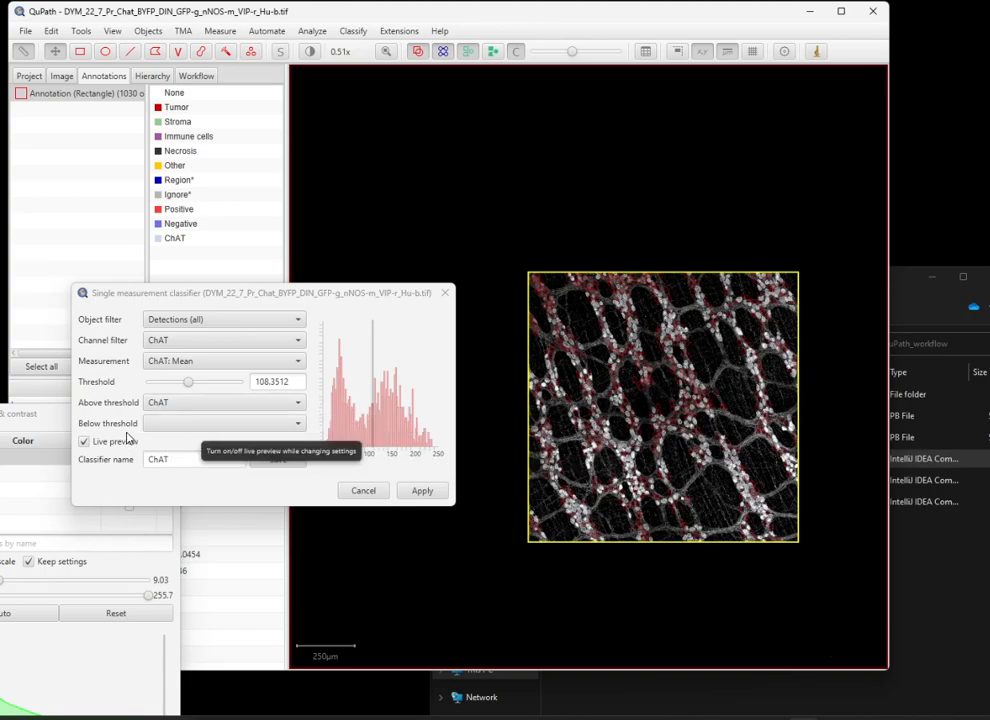
# Save the classifier under the name ChAT_classifier and close the classifier dialog without applying it
pyautogui.click(194, 460)
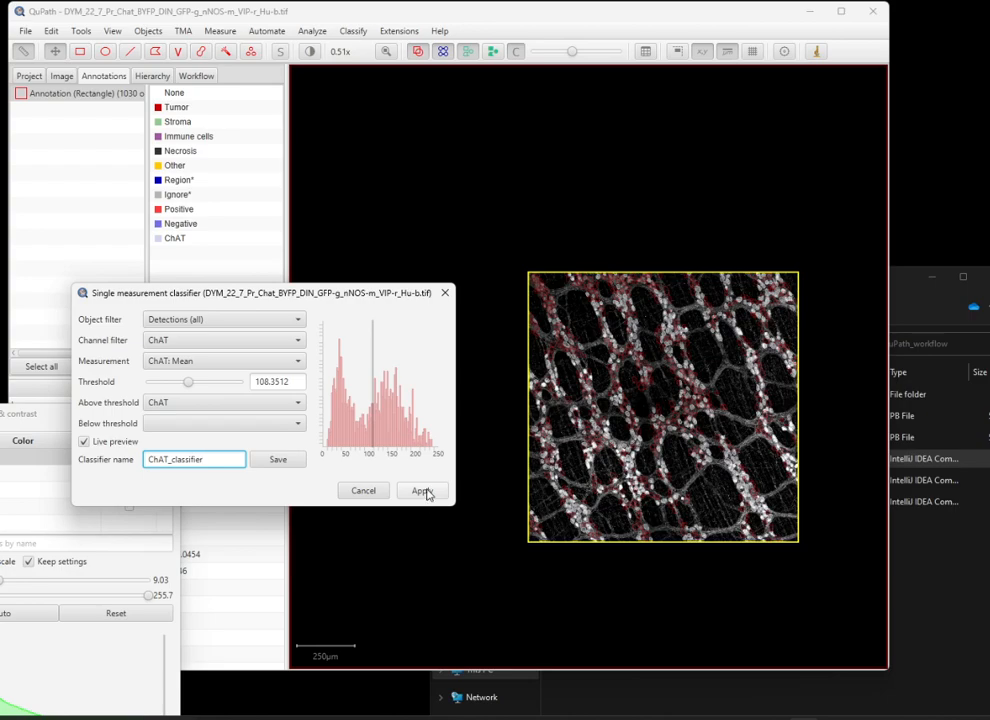
pyautogui.click(285, 462)
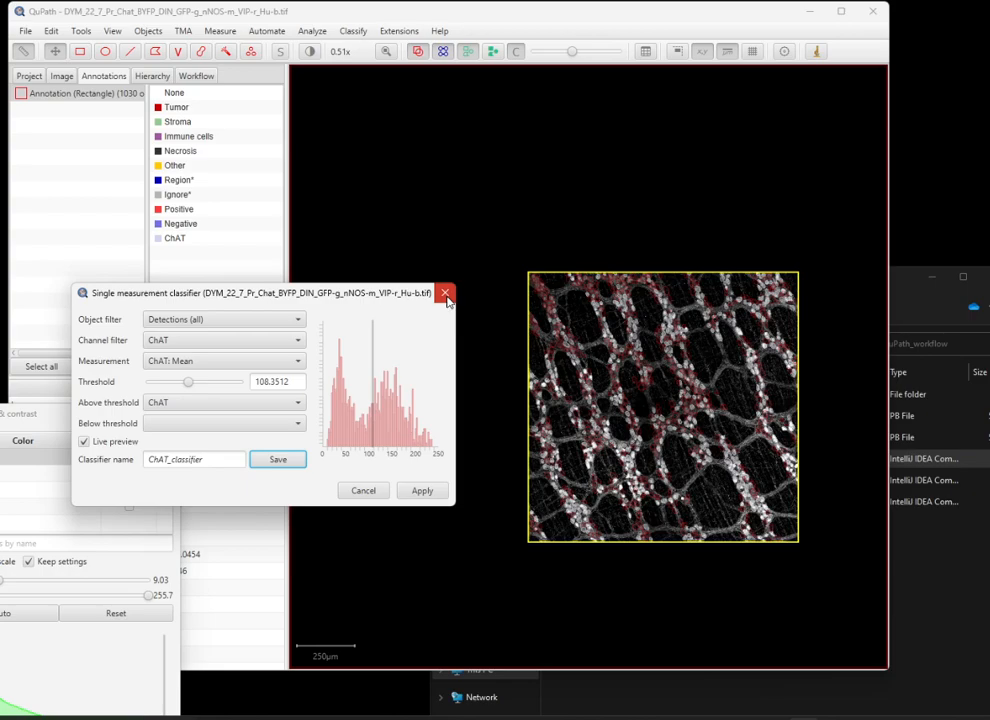
pyautogui.click(445, 294)
# Display the nNOS channel and examine the nNOS intensity measurements of one brightly labelled neuron
pyautogui.moveTo(55, 415); pyautogui.dragTo(225, 287)
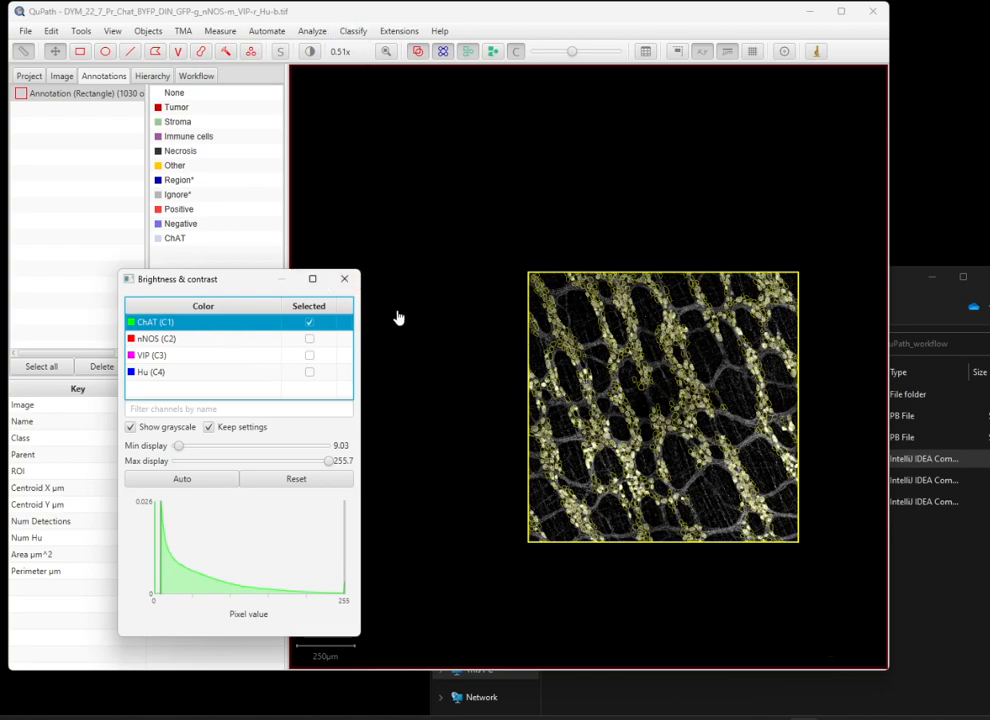
pyautogui.click(309, 339)
pyautogui.scroll(3, 711, 430)
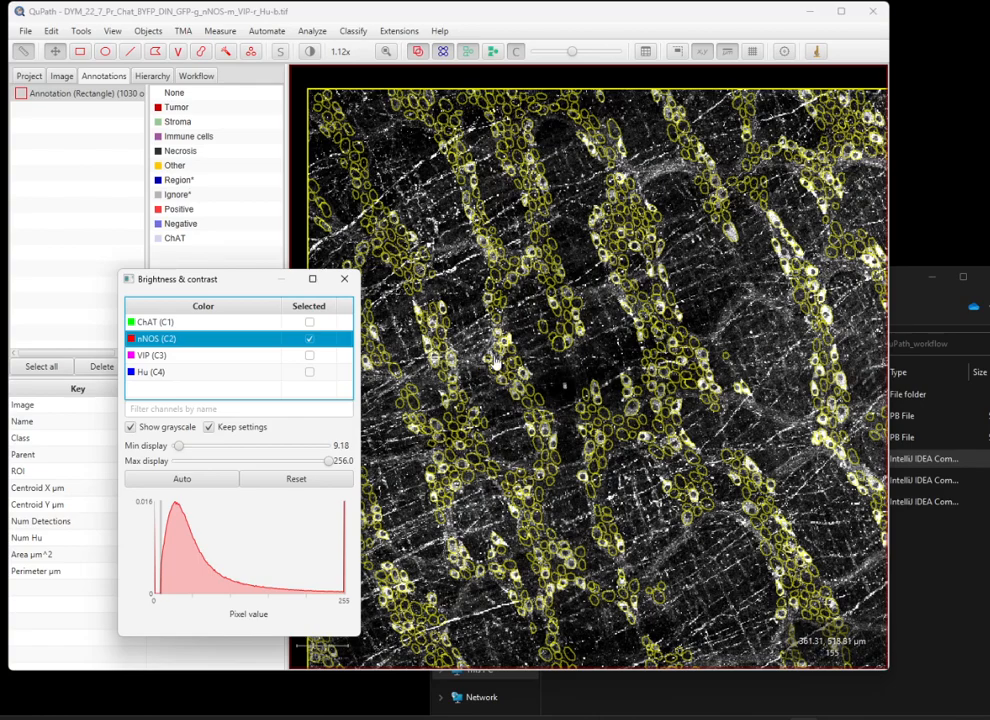
pyautogui.scroll(3, 705, 401)
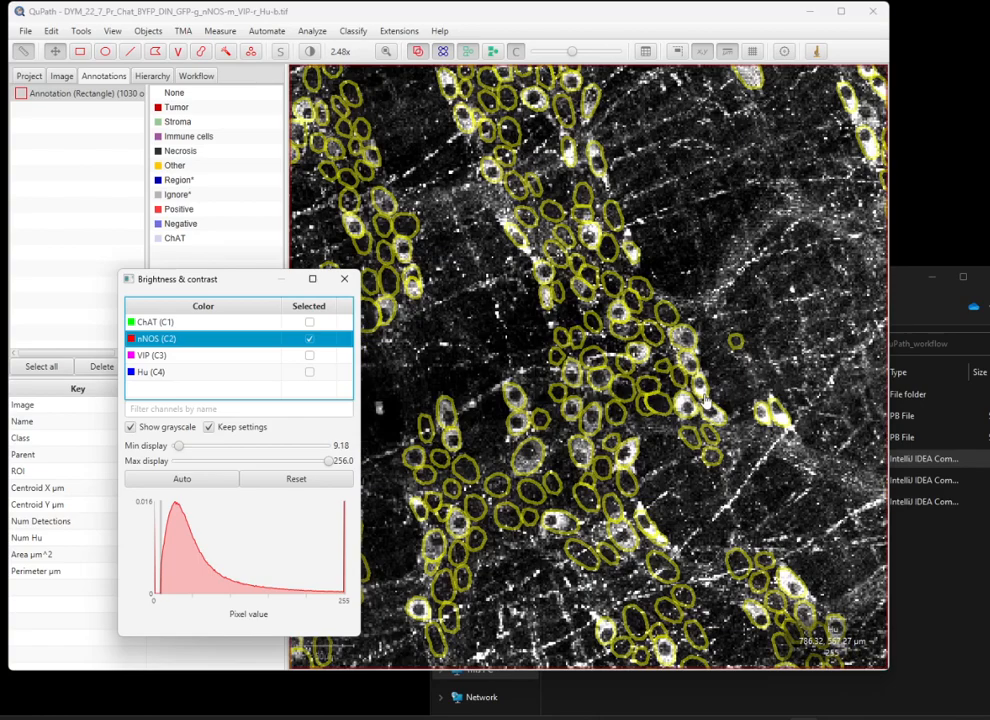
pyautogui.click(703, 398)
pyautogui.moveTo(226, 287); pyautogui.dragTo(436, 359)
pyautogui.scroll(-8, 97, 530)
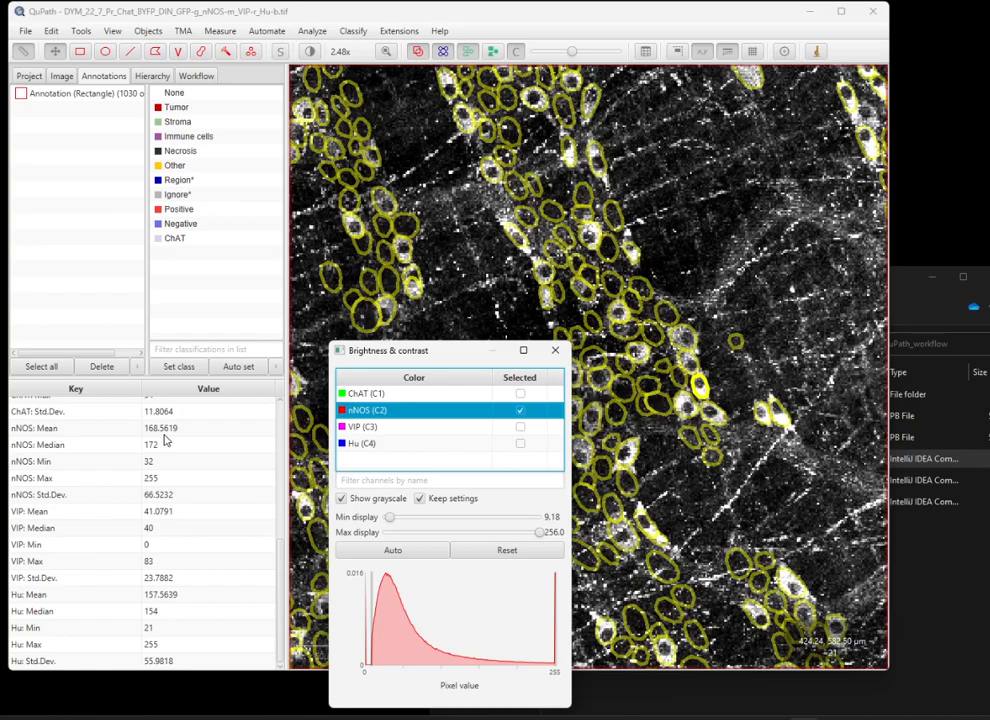
# Examine the nNOS intensity measurements of two dimly labelled neurons for comparison with the bright one
pyautogui.moveTo(424, 349)
pyautogui.mouseDown()
pyautogui.moveTo(424, 382)
pyautogui.moveTo(424, 362)
pyautogui.mouseUp()
pyautogui.scroll(-5, 645, 297)
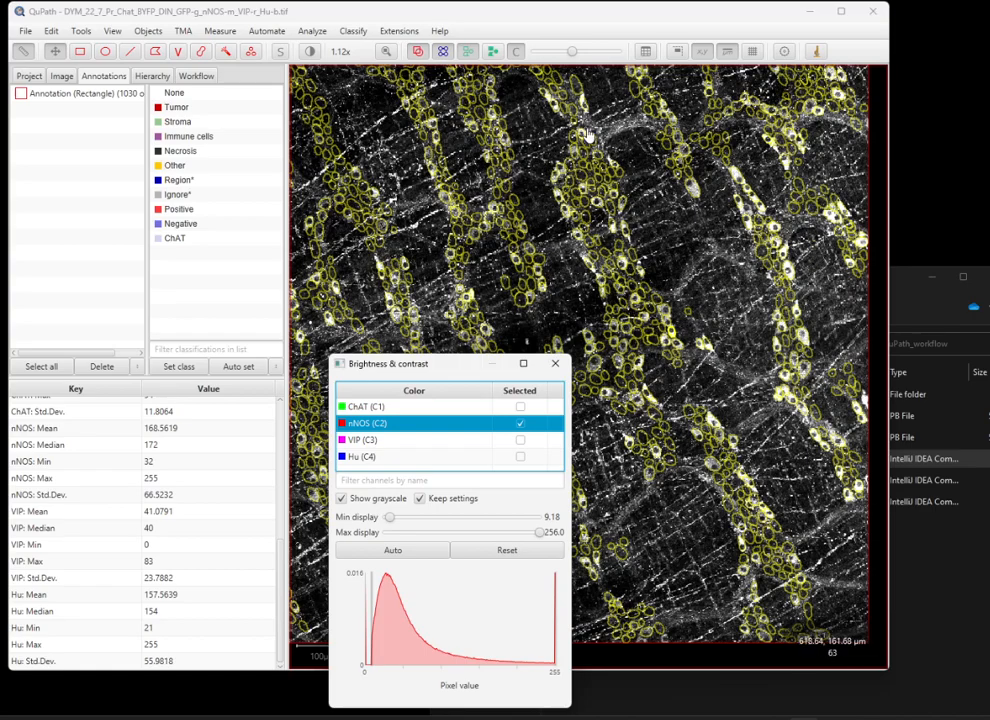
pyautogui.scroll(3, 370, 197)
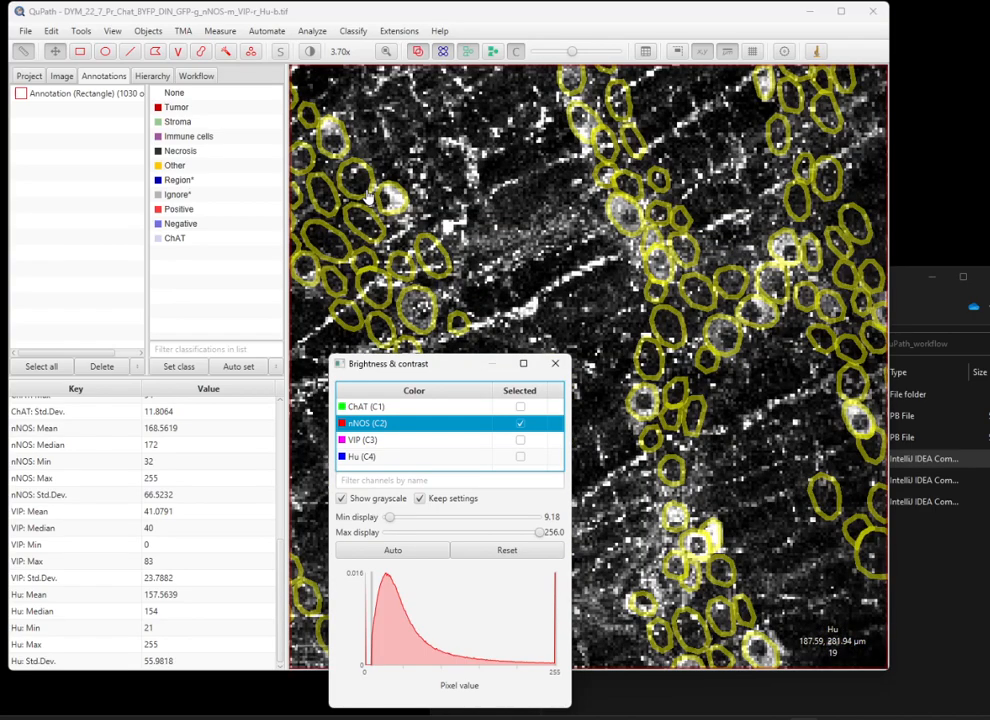
pyautogui.scroll(2, 302, 188)
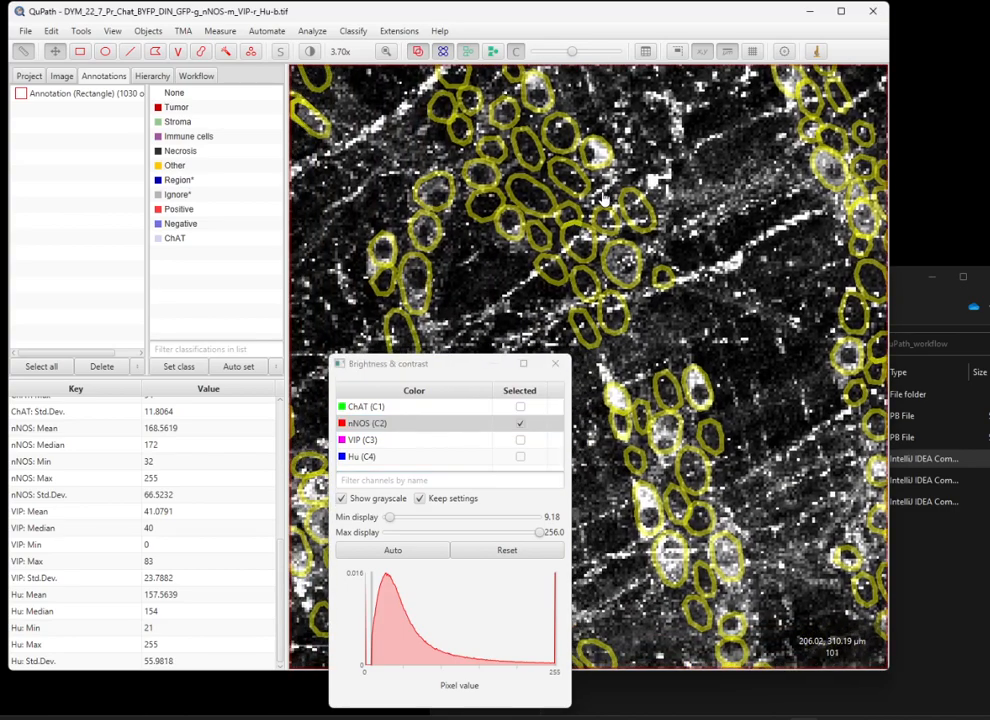
pyautogui.click(578, 243)
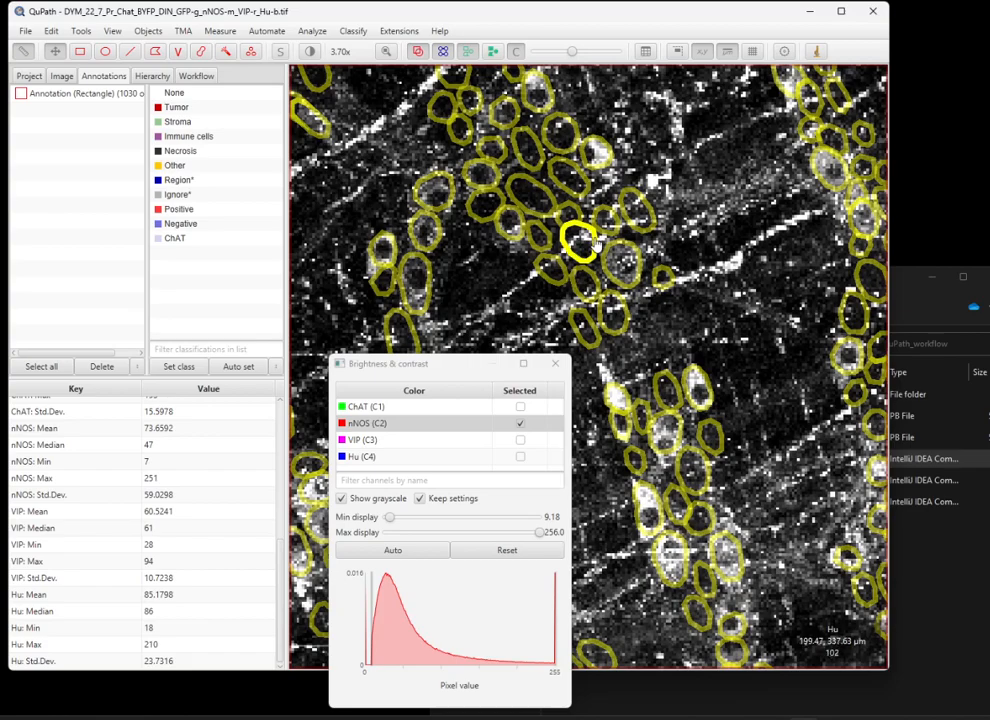
pyautogui.click(640, 212)
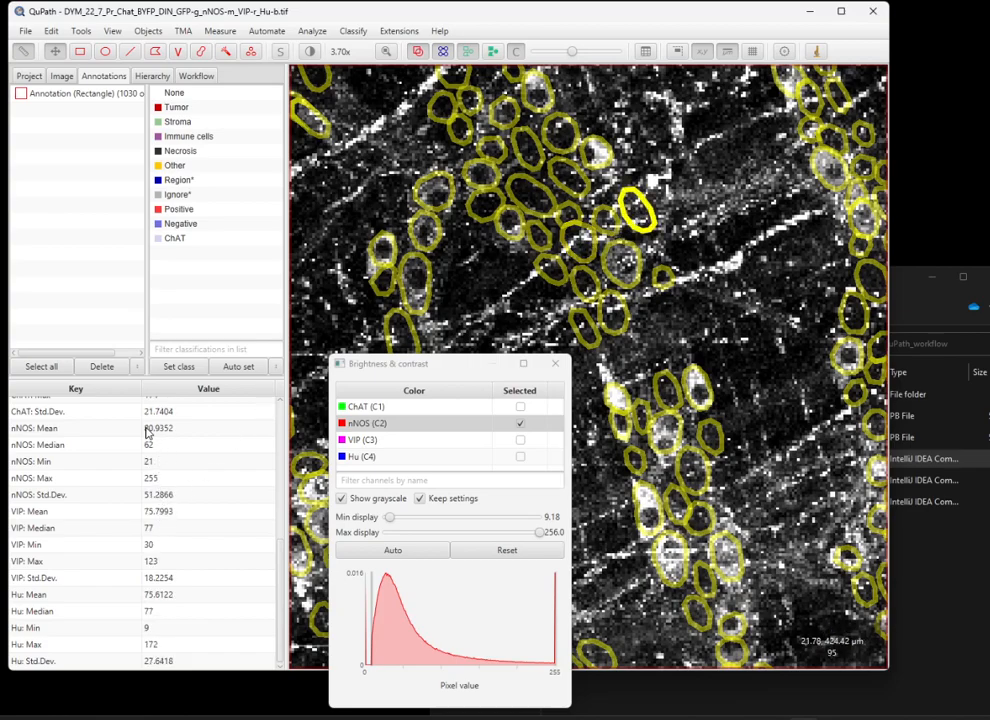
# Add a new class named nNOS to the project's classification list
pyautogui.scroll(-6, 716, 335)
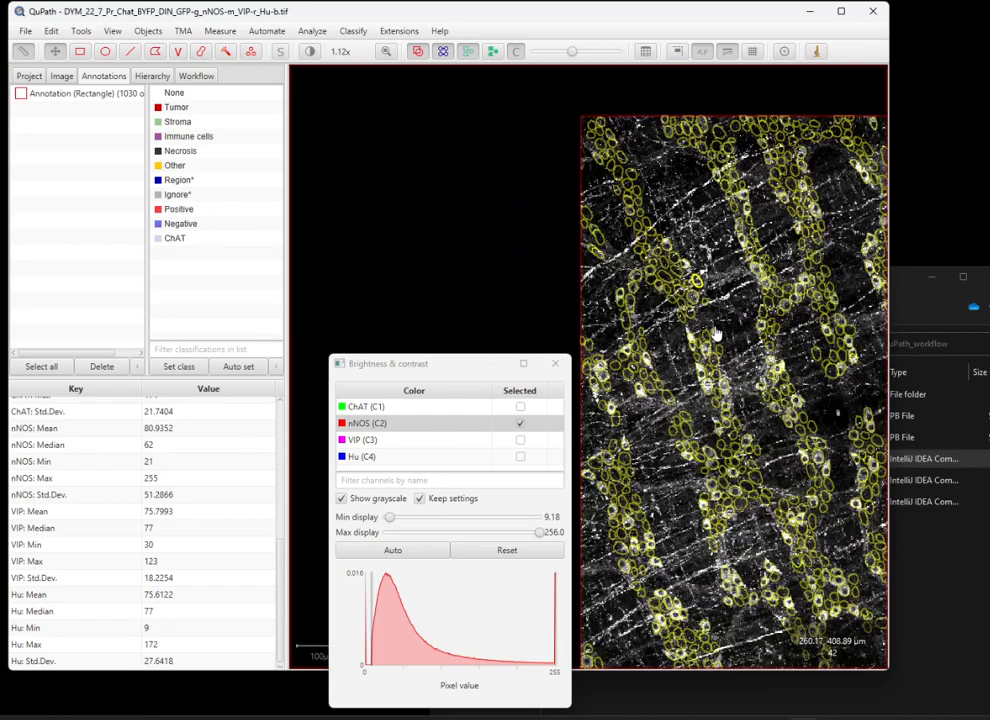
pyautogui.moveTo(736, 342); pyautogui.dragTo(517, 247)
pyautogui.moveTo(464, 371); pyautogui.dragTo(126, 464)
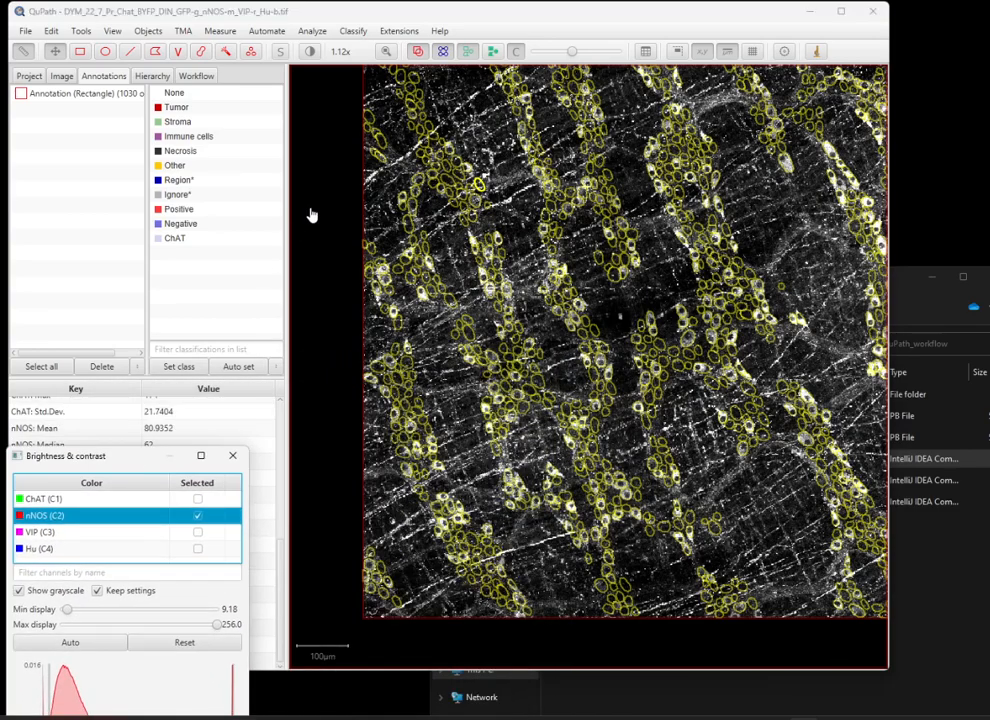
pyautogui.scroll(-2, 707, 288)
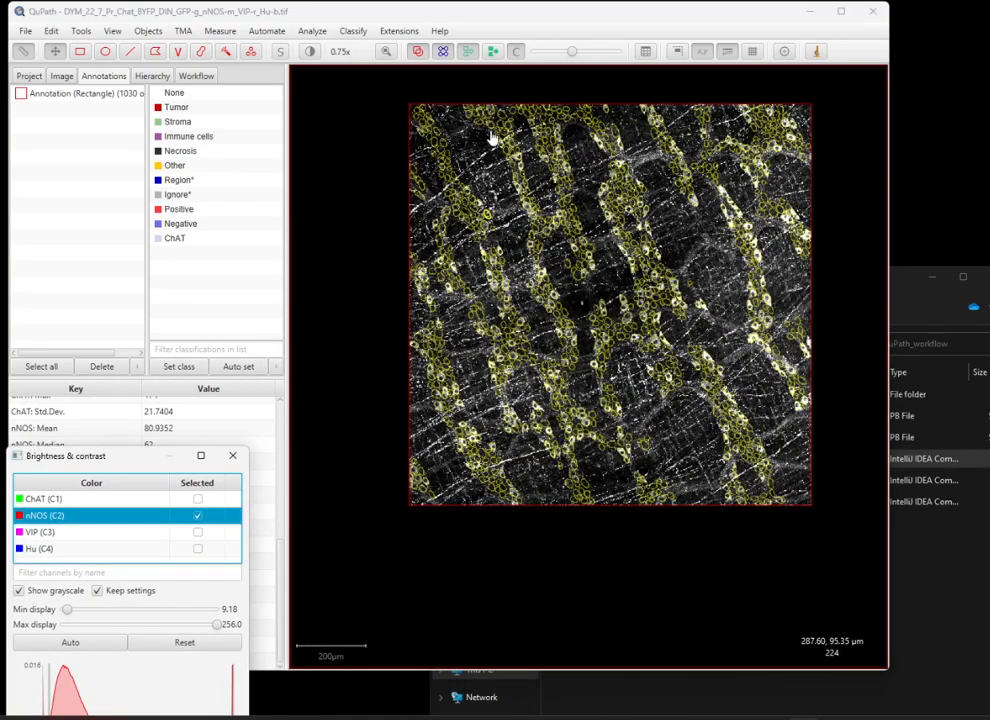
pyautogui.click(353, 31)
pyautogui.moveTo(370, 53)
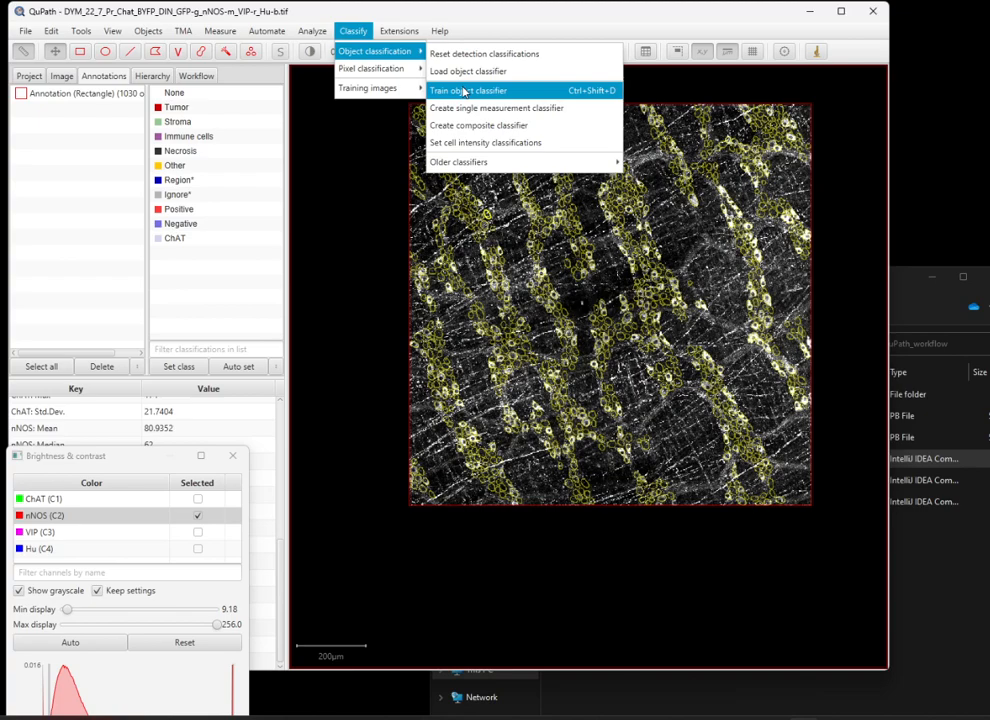
pyautogui.click(277, 367)
pyautogui.moveTo(337, 374)
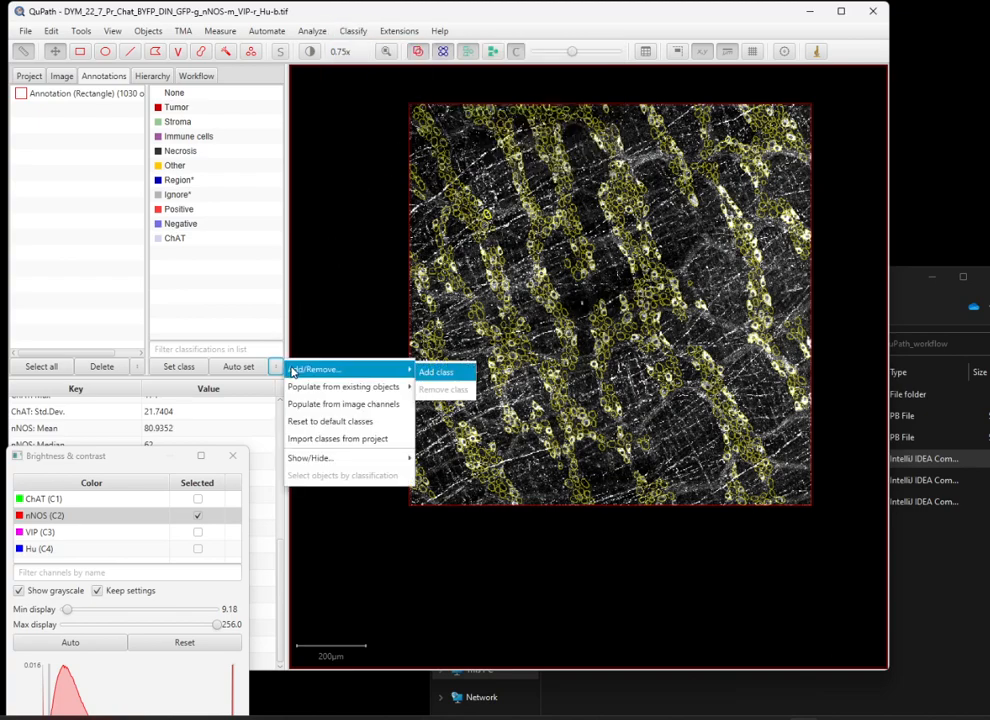
pyautogui.click(434, 373)
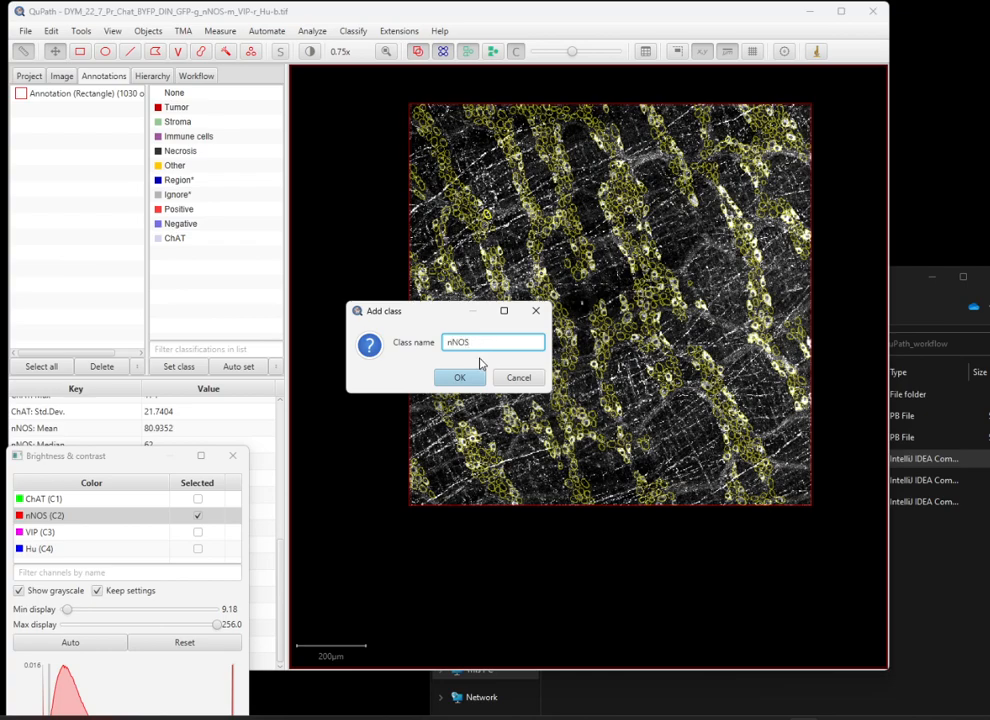
pyautogui.click(459, 377)
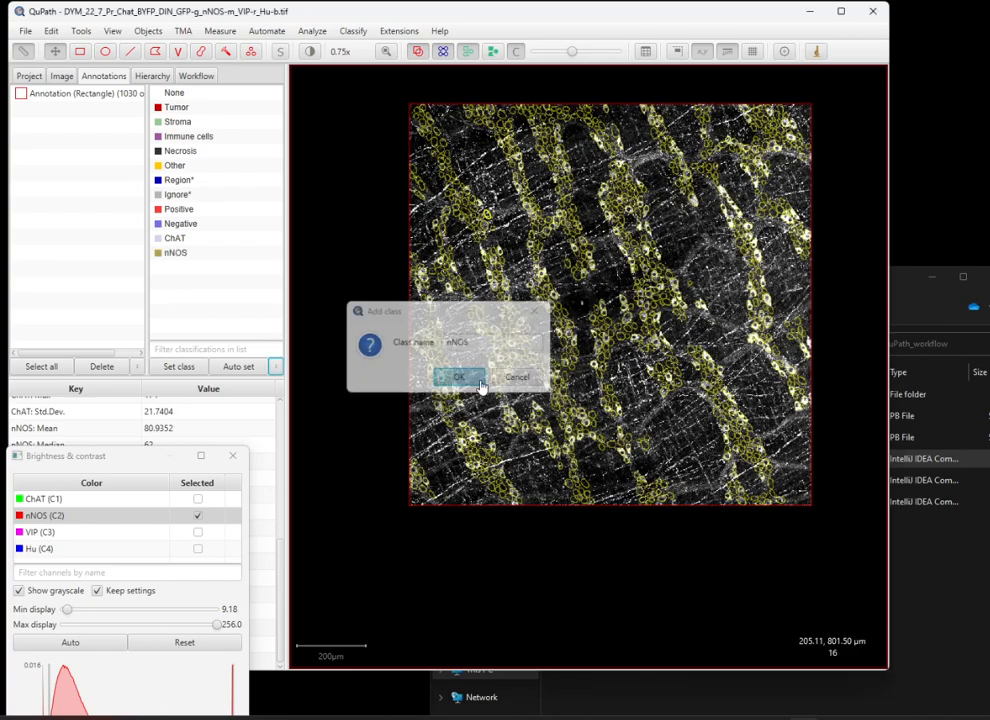
# Start training an object classifier on all detections, using Artificial neural network (ANN_MLP) as the classifier type
pyautogui.click(352, 37)
pyautogui.moveTo(365, 55)
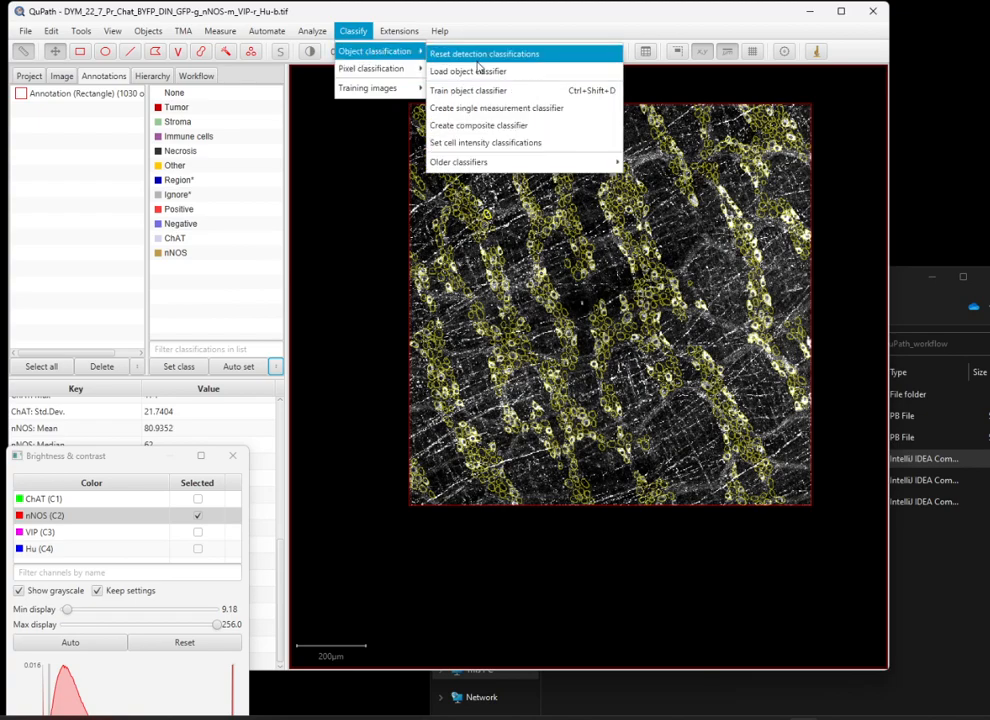
pyautogui.click(474, 93)
pyautogui.moveTo(652, 145); pyautogui.dragTo(204, 166)
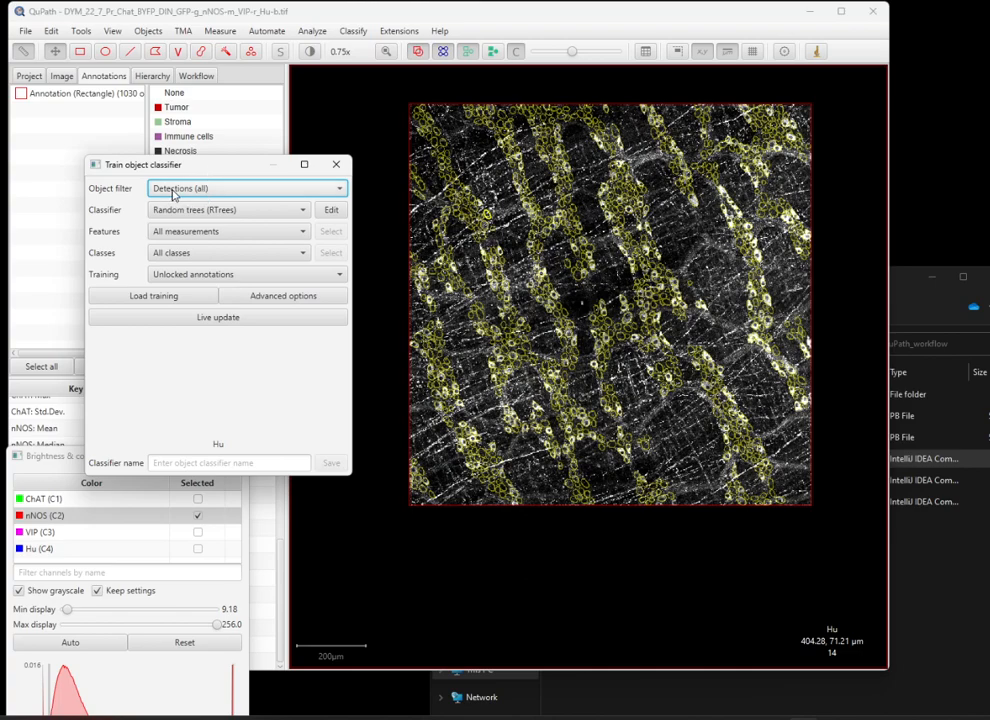
pyautogui.click(177, 190)
pyautogui.click(180, 203)
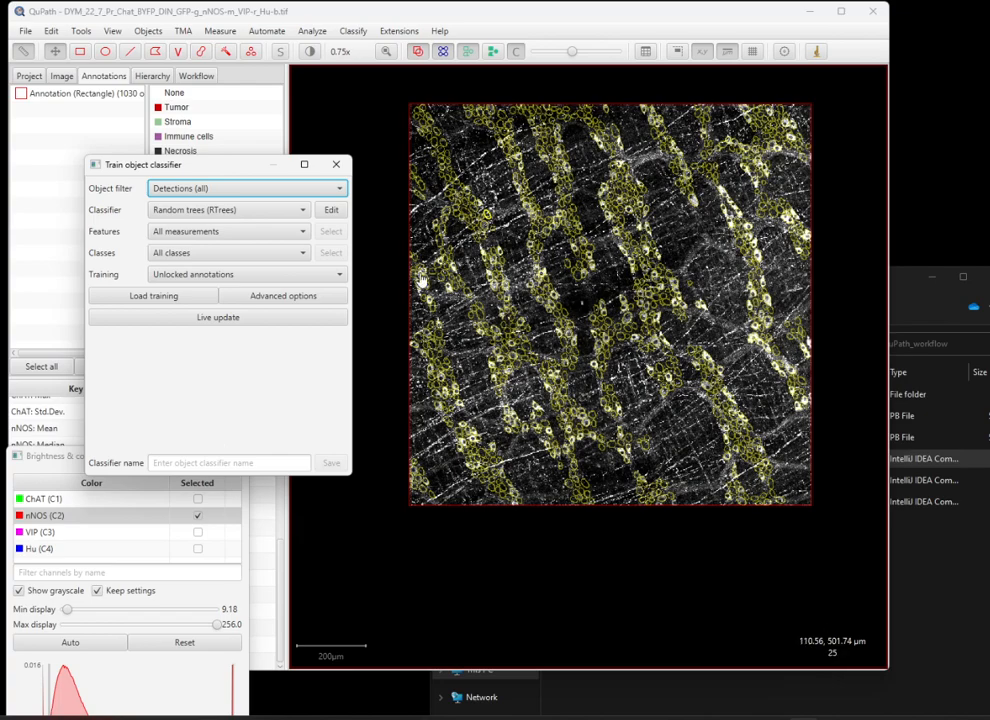
pyautogui.click(253, 214)
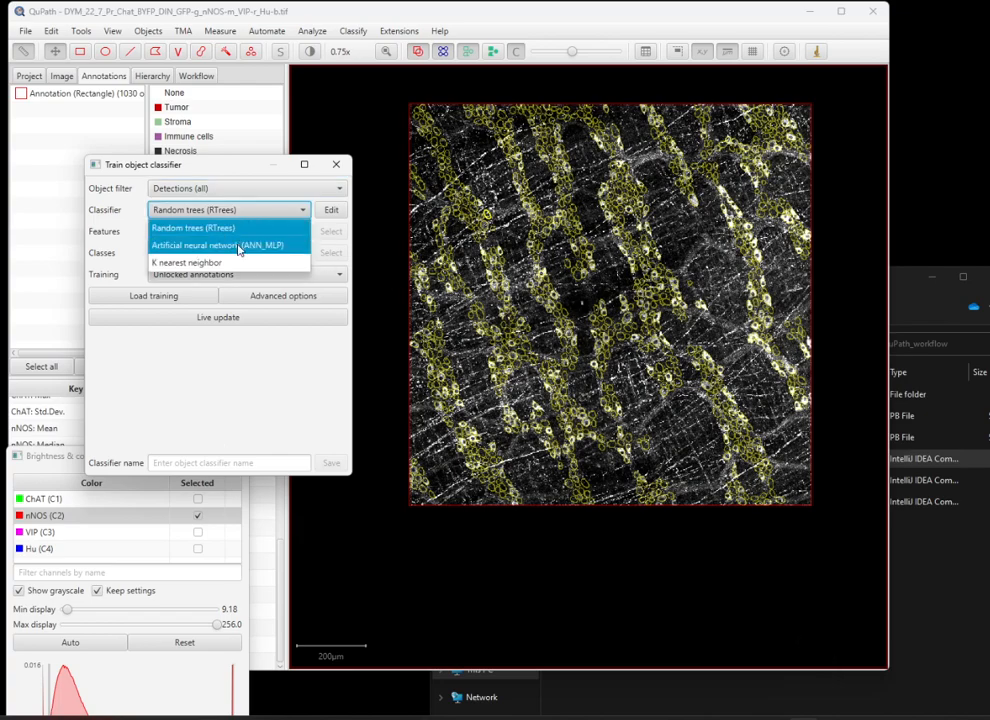
pyautogui.click(239, 248)
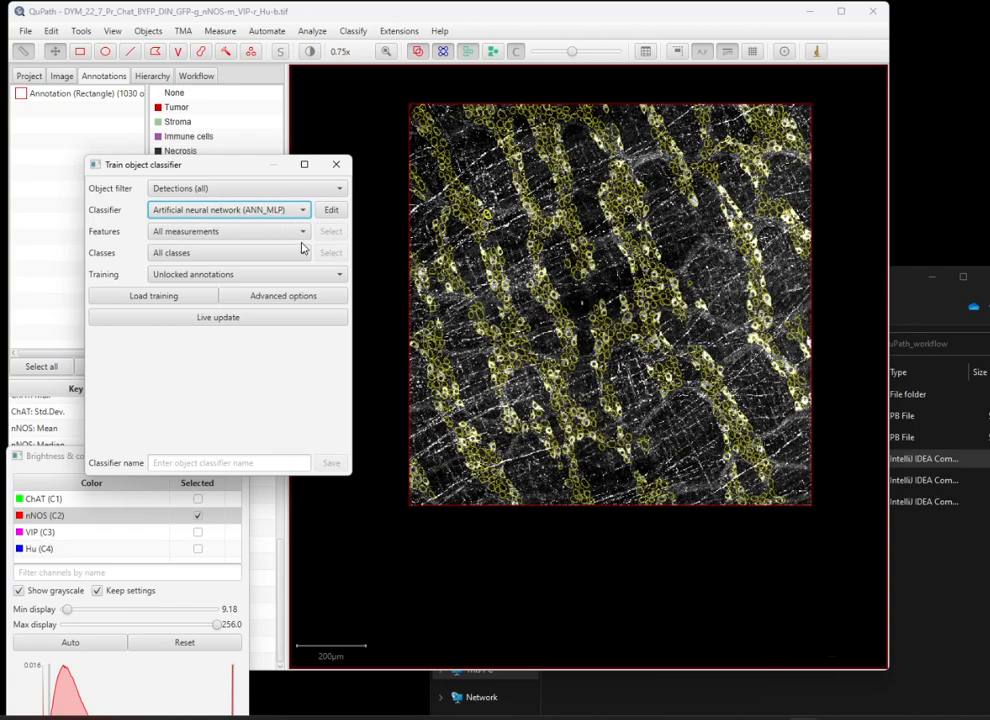
pyautogui.click(239, 211)
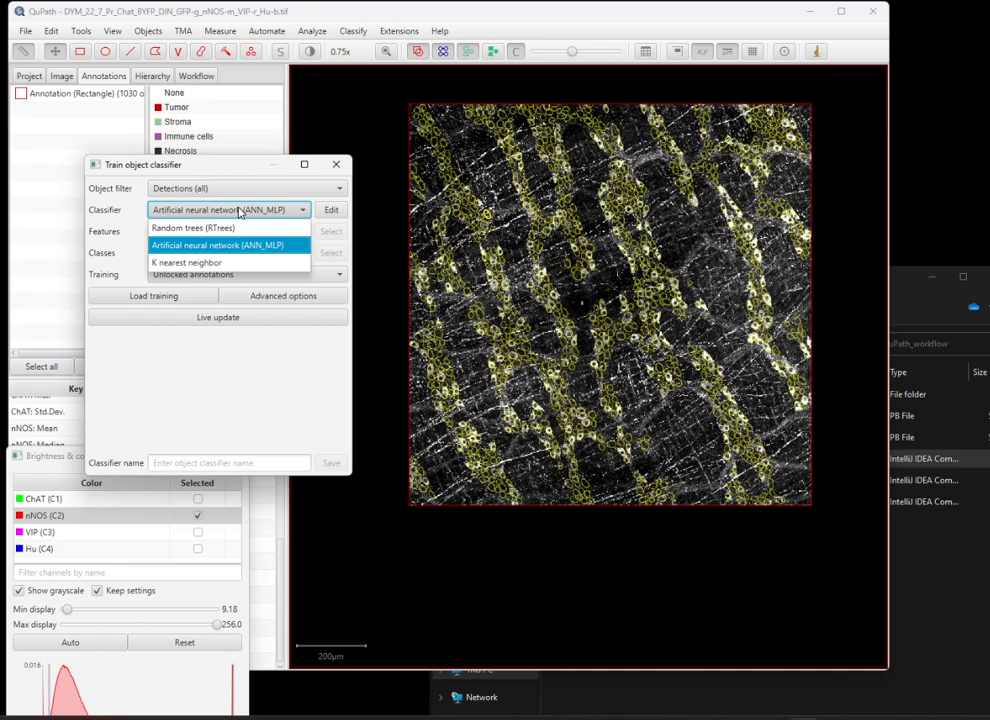
pyautogui.click(239, 211)
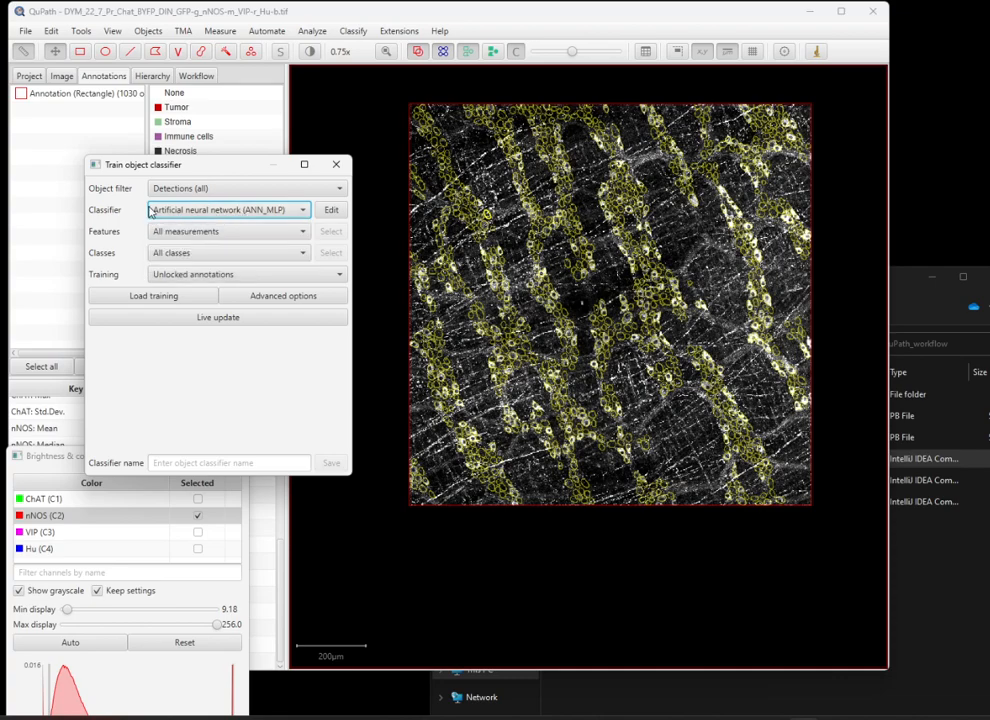
# Restrict the object classifier to selected classes and try to choose which classes it uses, keeping all measurements as features
pyautogui.click(201, 233)
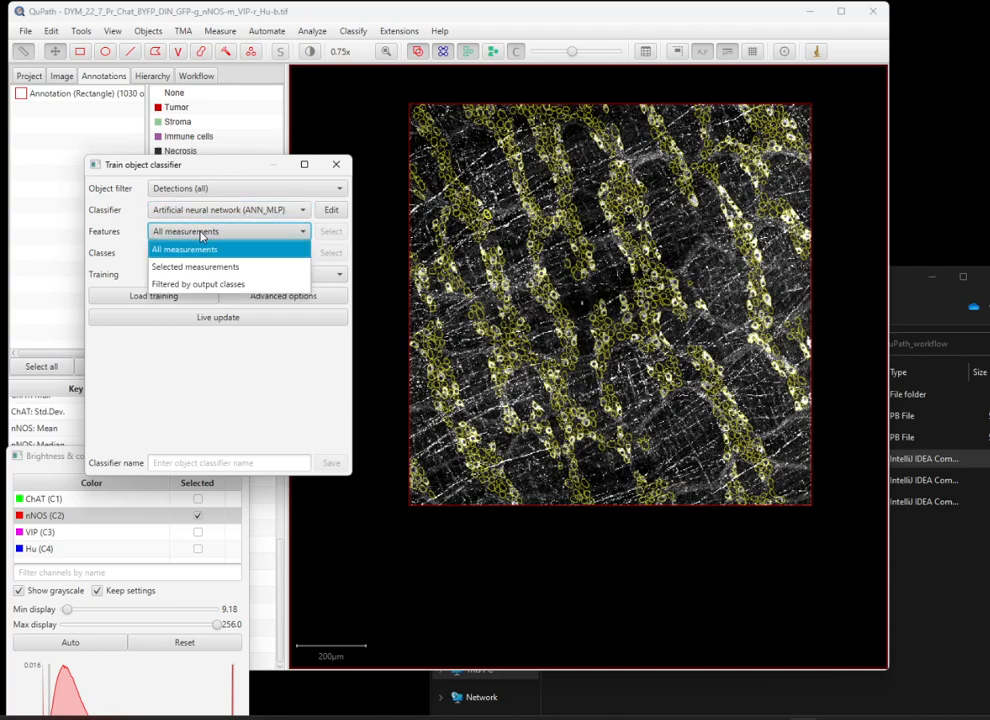
pyautogui.click(203, 231)
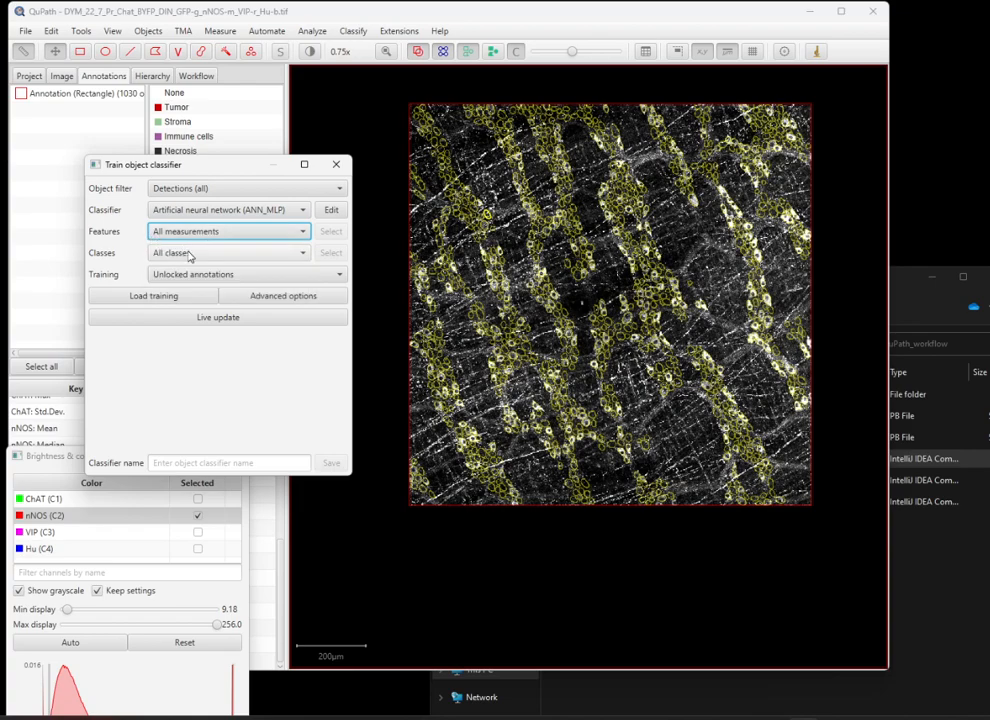
pyautogui.click(190, 256)
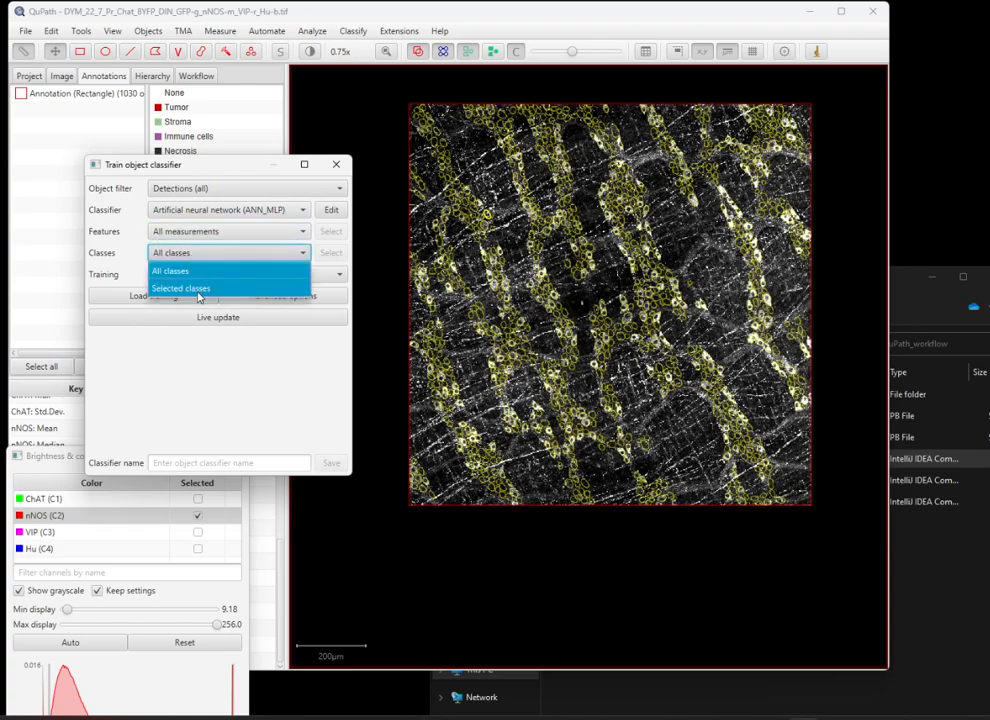
pyautogui.click(198, 290)
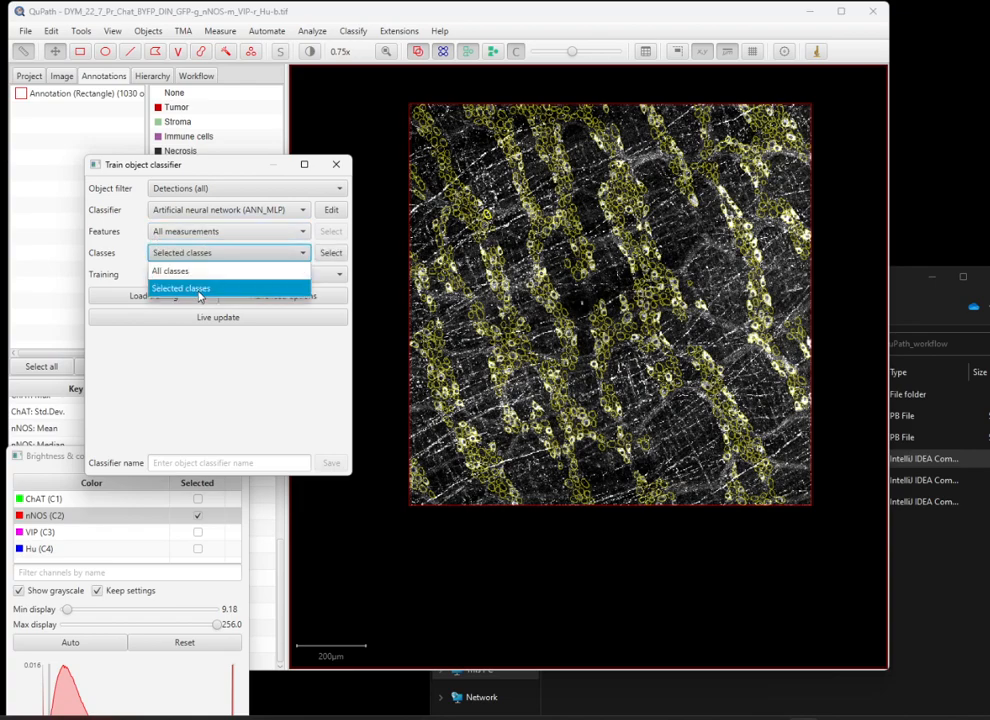
pyautogui.click(331, 254)
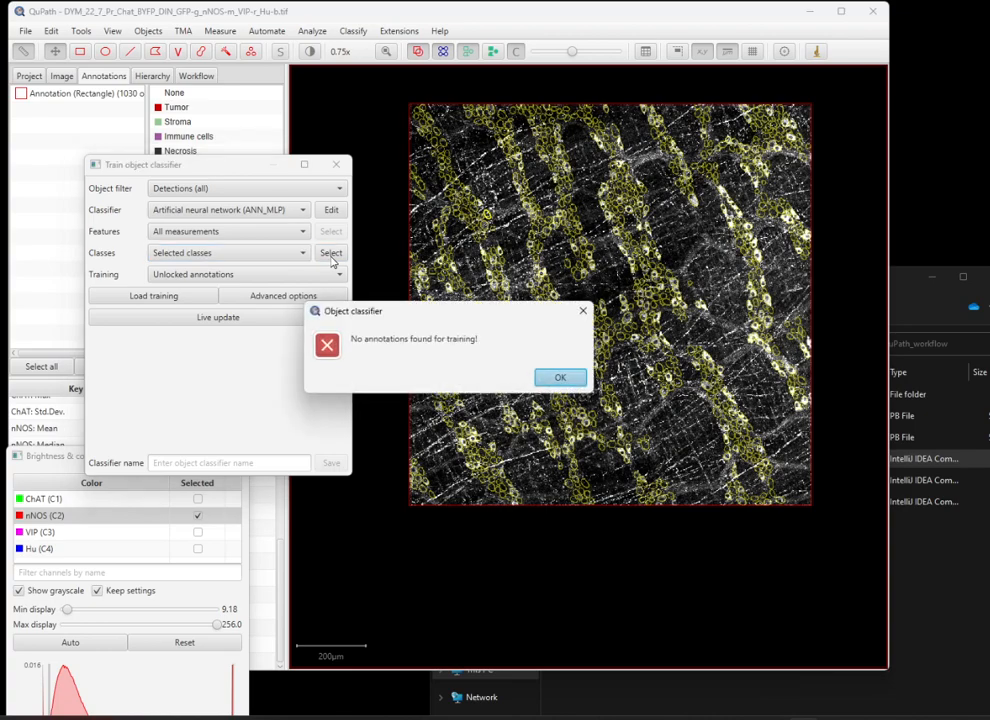
pyautogui.click(560, 377)
# Make the detection overlay fully transparent over the nNOS channel and activate the Brush tool for annotating
pyautogui.moveTo(222, 172); pyautogui.dragTo(169, 360)
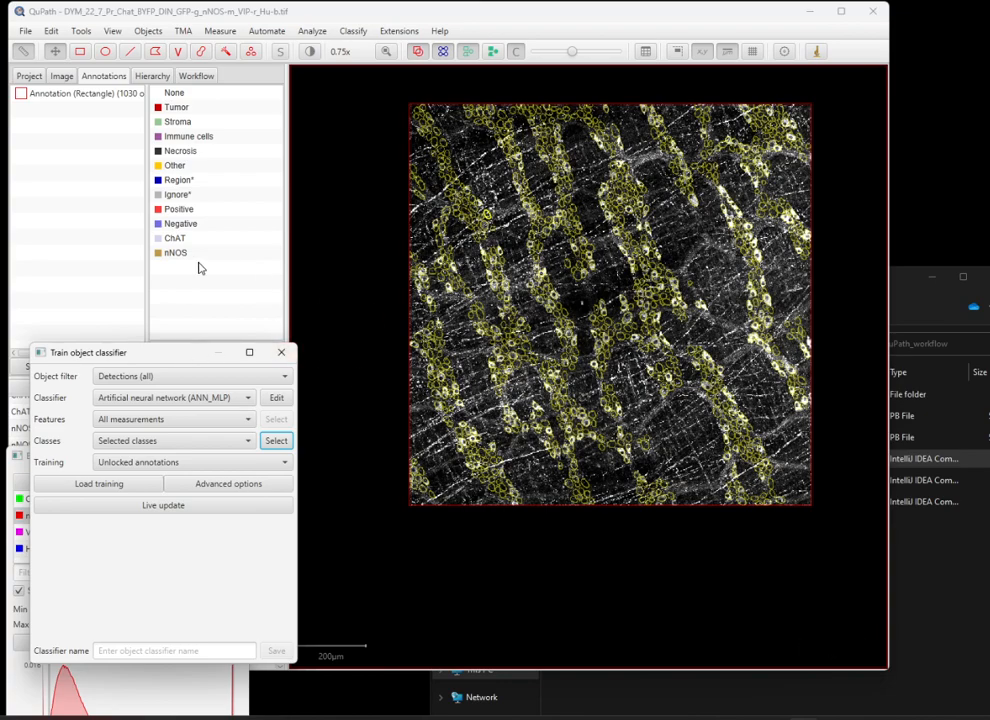
pyautogui.scroll(3, 540, 309)
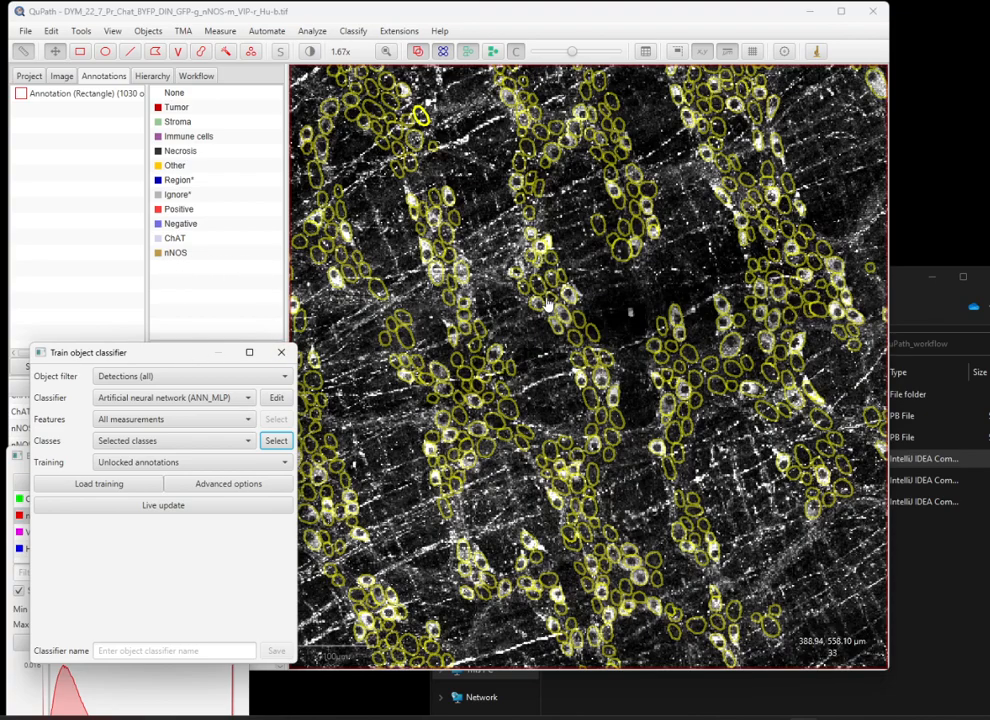
pyautogui.moveTo(571, 51); pyautogui.dragTo(415, 44)
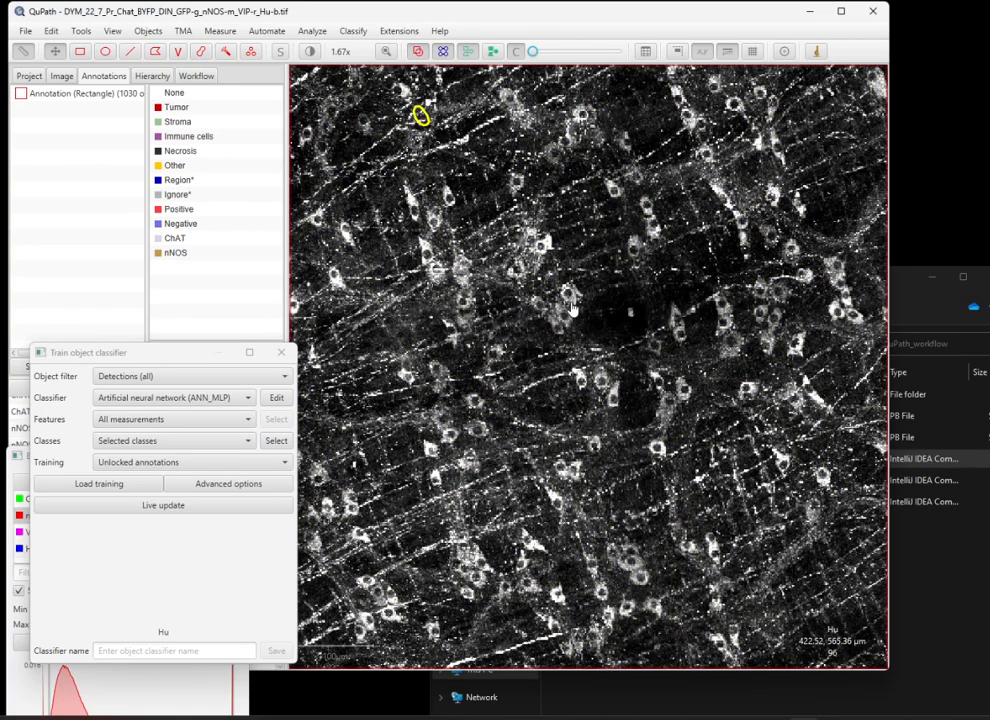
pyautogui.click(200, 53)
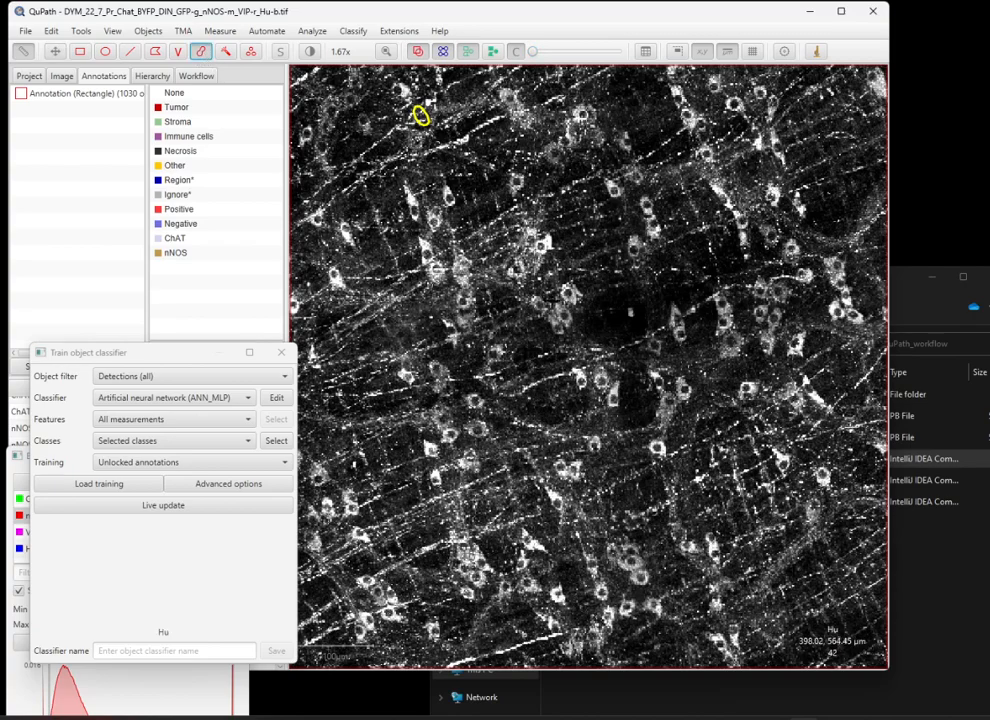
# Try to paint a training annotation over the bright nNOS neuron near the centre of the image
pyautogui.scroll(5, 565, 305)
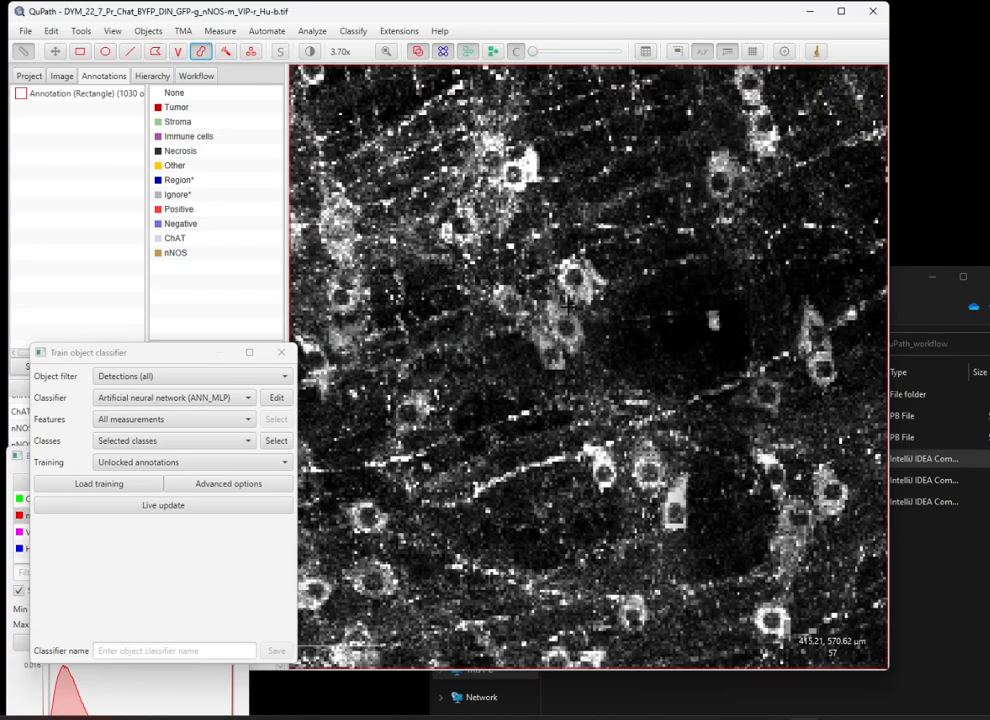
pyautogui.scroll(2, 575, 280)
pyautogui.moveTo(572, 278); pyautogui.dragTo(579, 283)
pyautogui.scroll(-7, 580, 283)
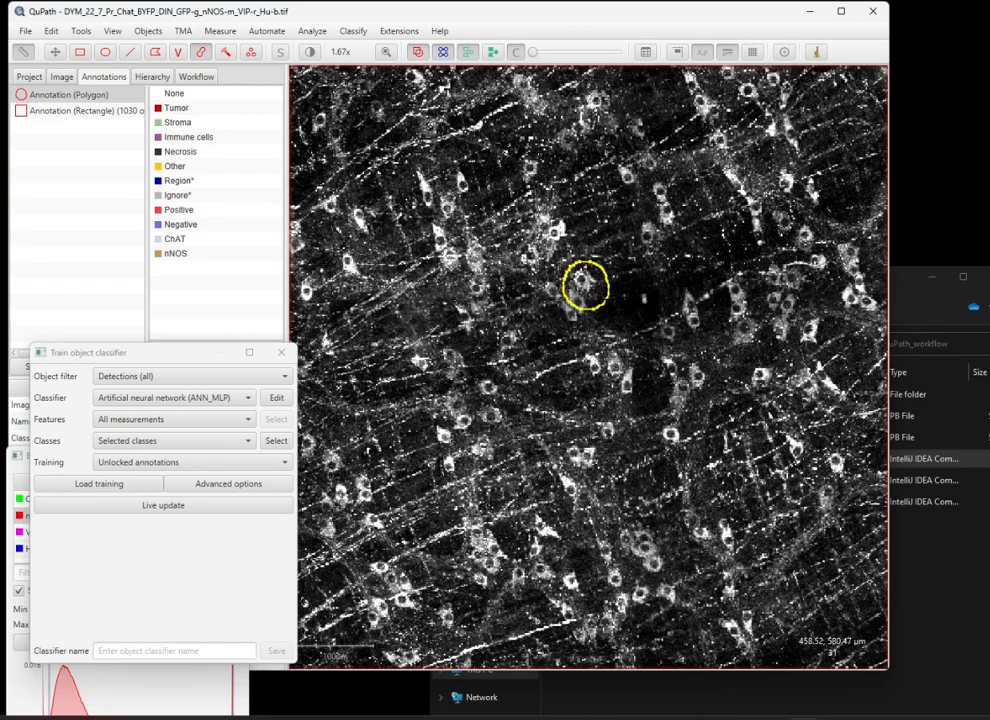
# Replace the oversized annotation with a tight brush outline around the single bright nNOS neuron
pyautogui.scroll(4, 581, 287)
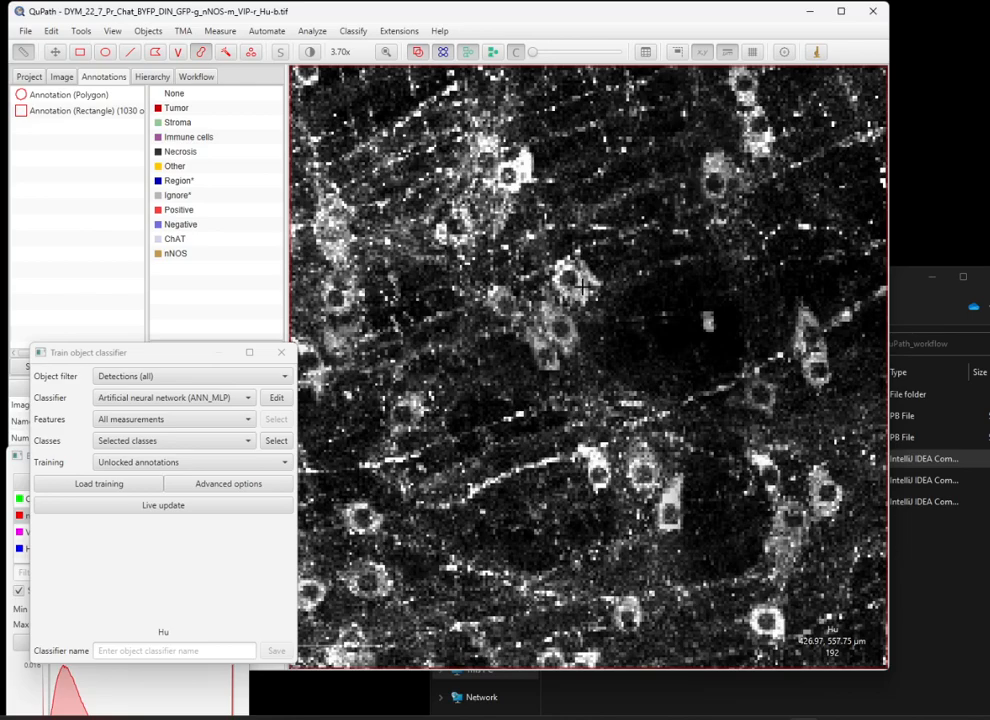
pyautogui.moveTo(580, 286); pyautogui.dragTo(565, 276)
pyautogui.hotkey('ctrl', 'z')
pyautogui.scroll(2, 573, 287)
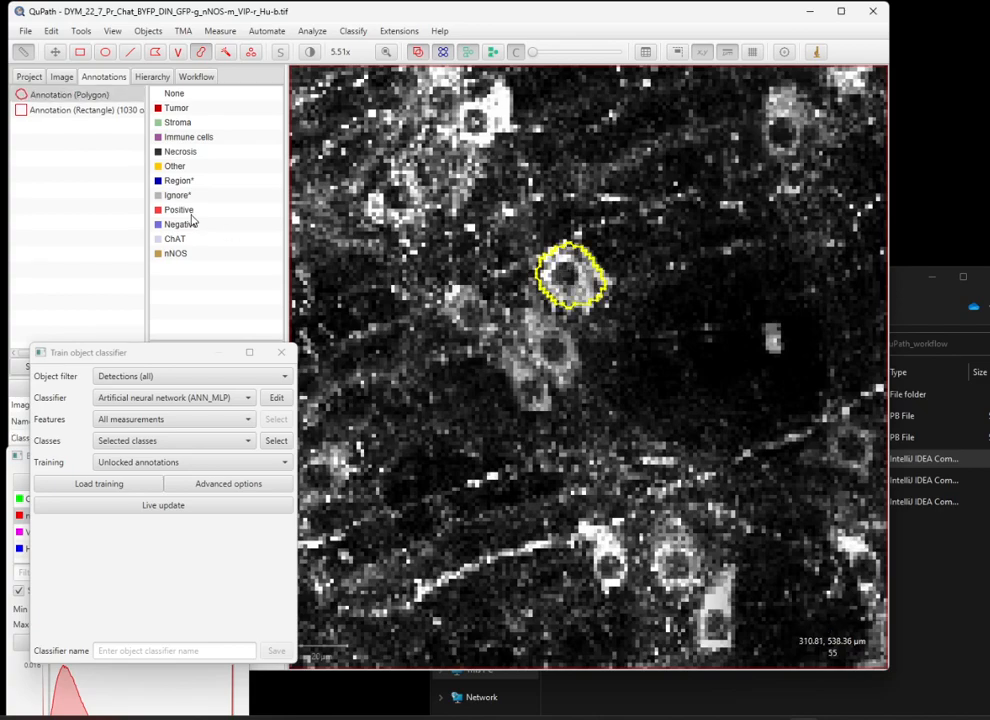
# Assign the nNOS class to the polygon annotation around the bright neuron
pyautogui.moveTo(172, 356); pyautogui.dragTo(141, 471)
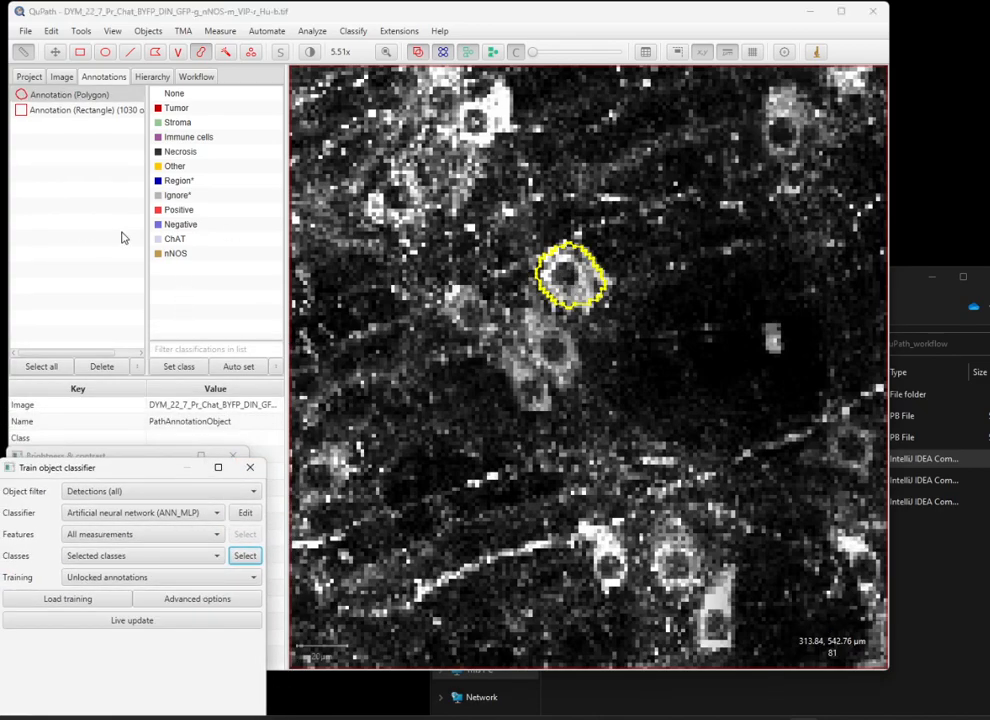
pyautogui.click(175, 256)
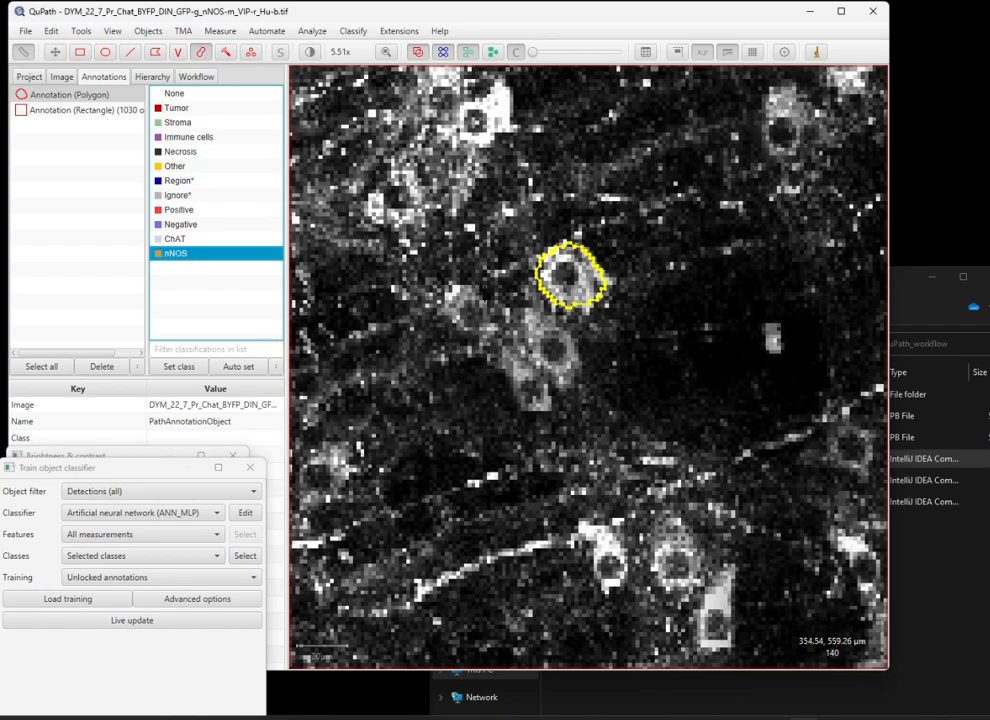
pyautogui.click(180, 367)
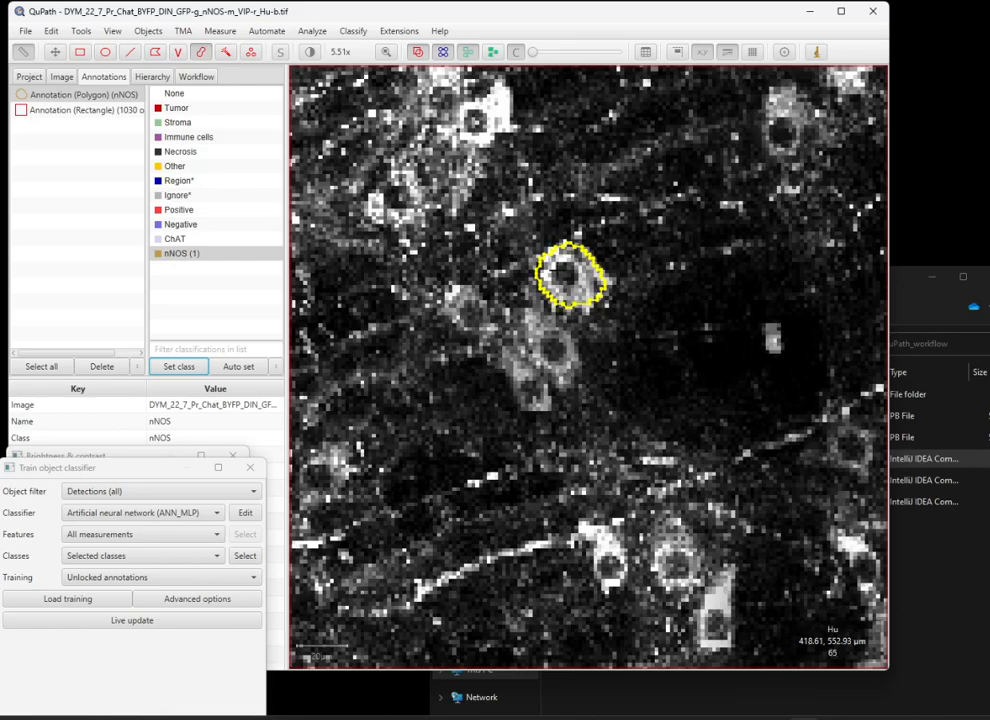
# Brush a tight annotation around the bright nNOS neuron just below the image centre and assign it the nNOS class
pyautogui.scroll(-5, 551, 270)
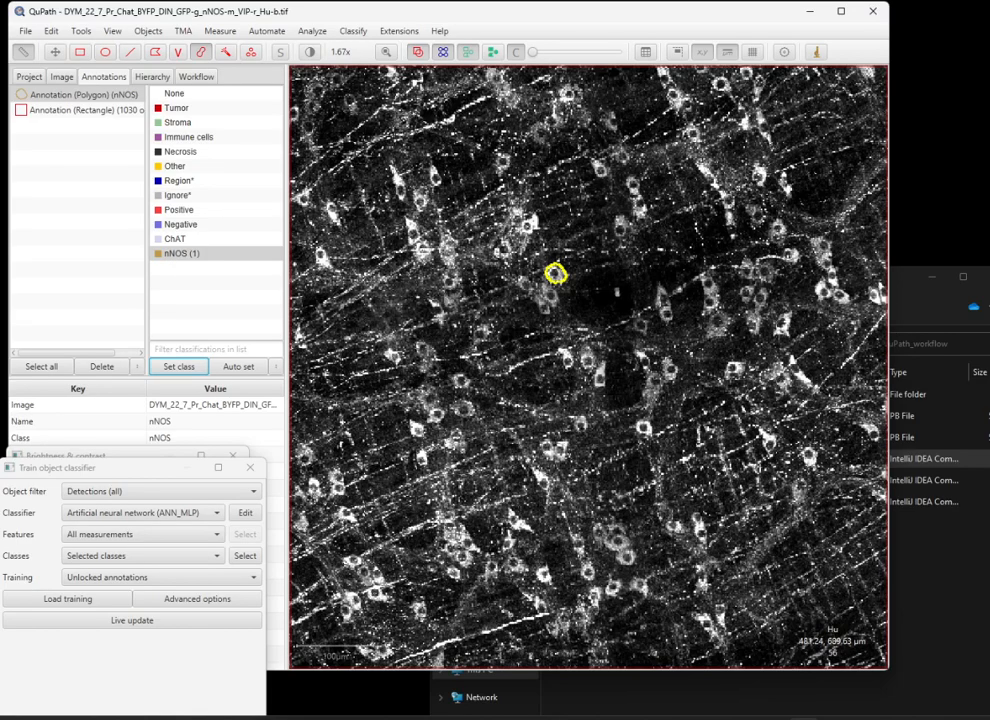
pyautogui.scroll(5, 658, 431)
pyautogui.moveTo(625, 427); pyautogui.dragTo(600, 412)
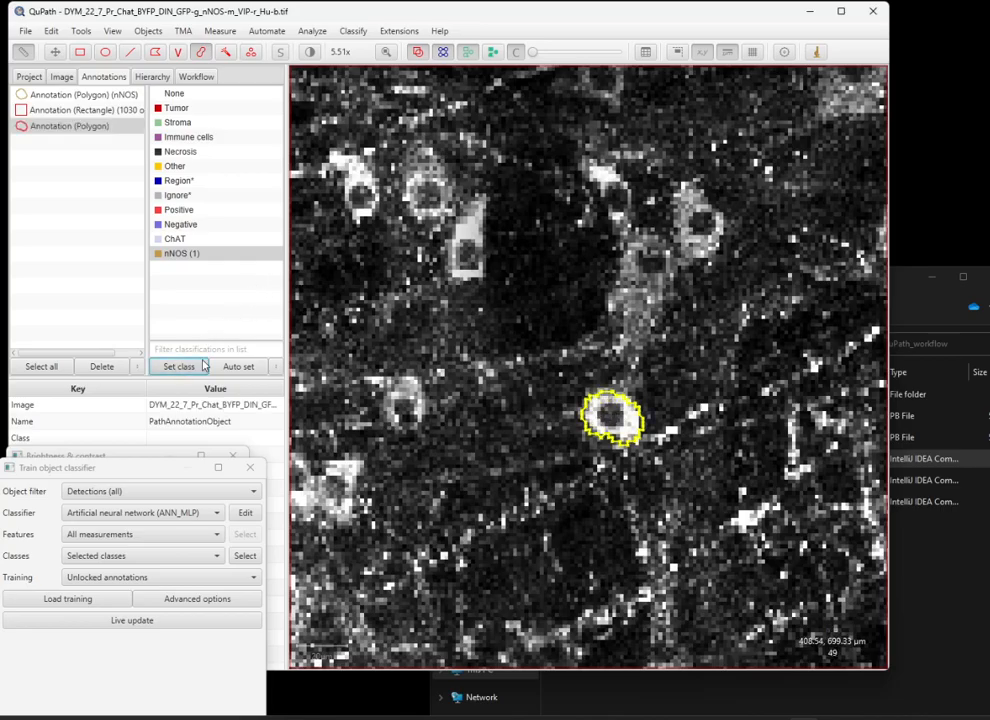
pyautogui.click(180, 366)
# Outline another nNOS neuron to the right of the dark central area and set its class to nNOS
pyautogui.scroll(-7, 569, 387)
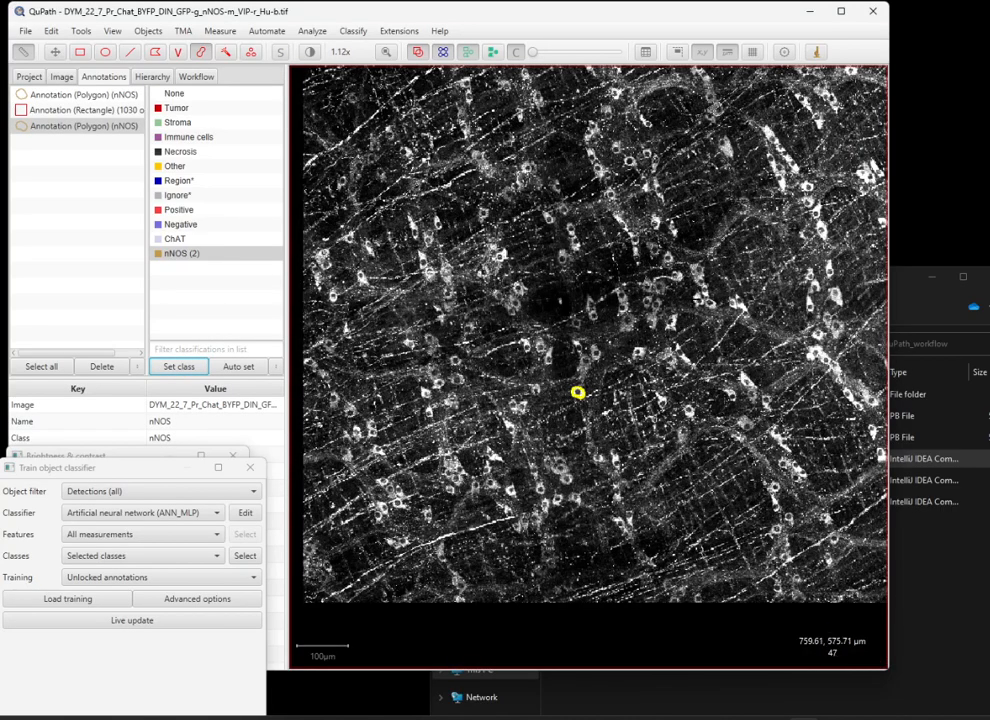
pyautogui.scroll(7, 594, 278)
pyautogui.moveTo(620, 270)
pyautogui.mouseDown()
pyautogui.moveTo(630, 280)
pyautogui.moveTo(580, 260)
pyautogui.moveTo(610, 220)
pyautogui.moveTo(640, 245)
pyautogui.moveTo(595, 240)
pyautogui.mouseUp()
pyautogui.click(175, 367)
# Annotate a dimmer nNOS neuron in the upper-left part of the tissue and classify it as nNOS
pyautogui.scroll(-7, 690, 372)
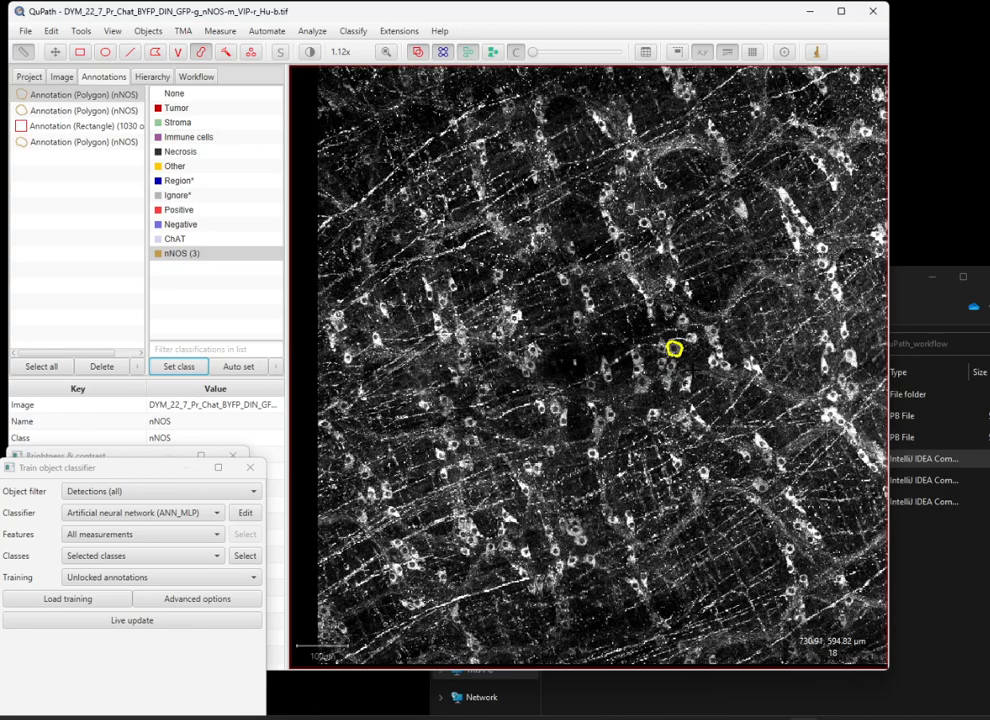
pyautogui.scroll(5, 565, 310)
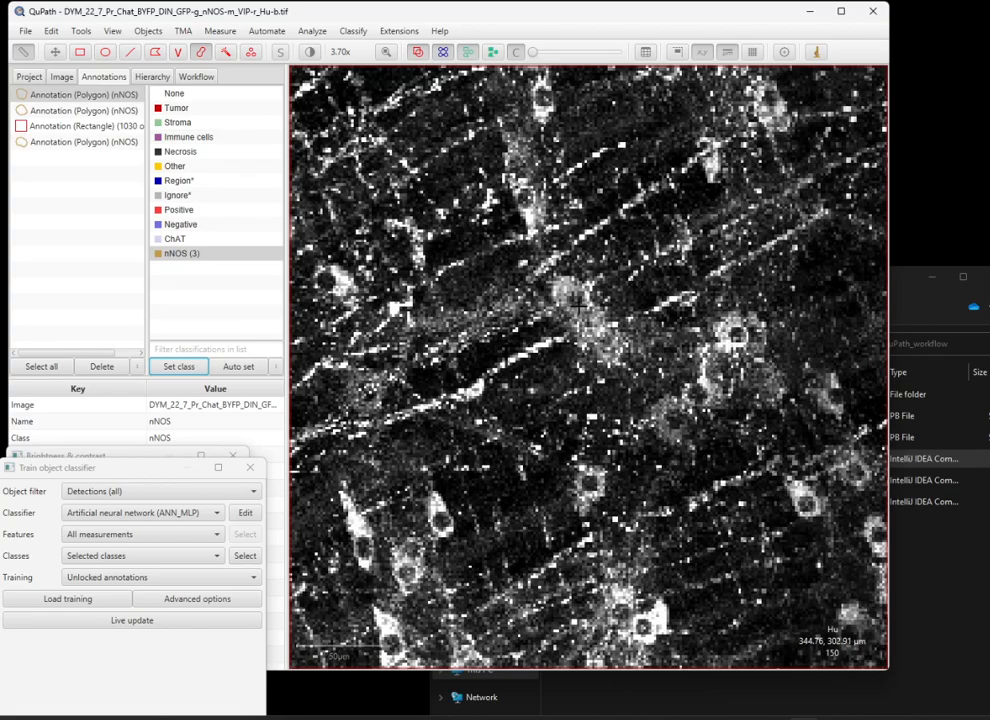
pyautogui.moveTo(533, 55)
pyautogui.mouseDown()
pyautogui.moveTo(608, 55)
pyautogui.moveTo(533, 55)
pyautogui.mouseUp()
pyautogui.click(575, 298)
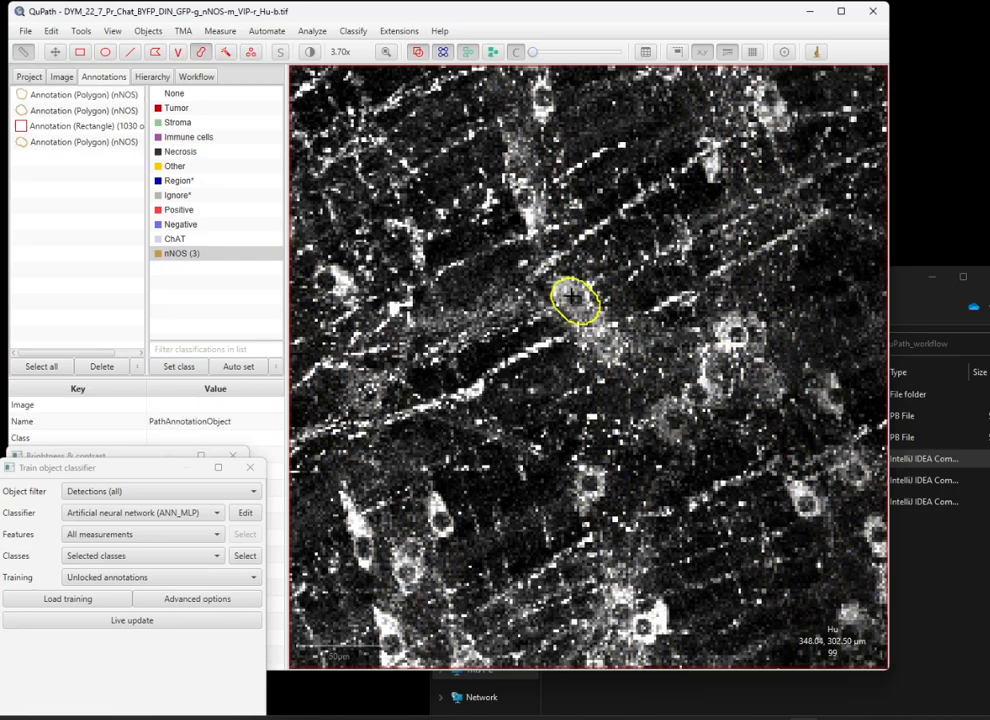
pyautogui.click(172, 367)
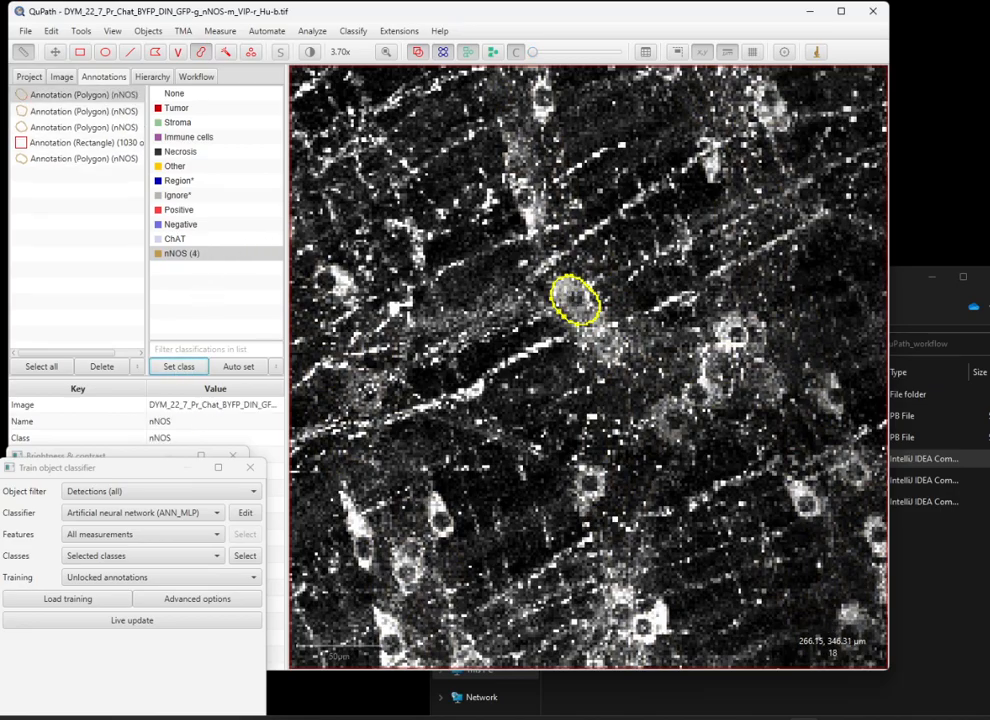
# Brush around a very bright neuron in the cluster near the tissue's right side and assign it nNOS
pyautogui.scroll(-5, 486, 406)
pyautogui.scroll(10, 846, 563)
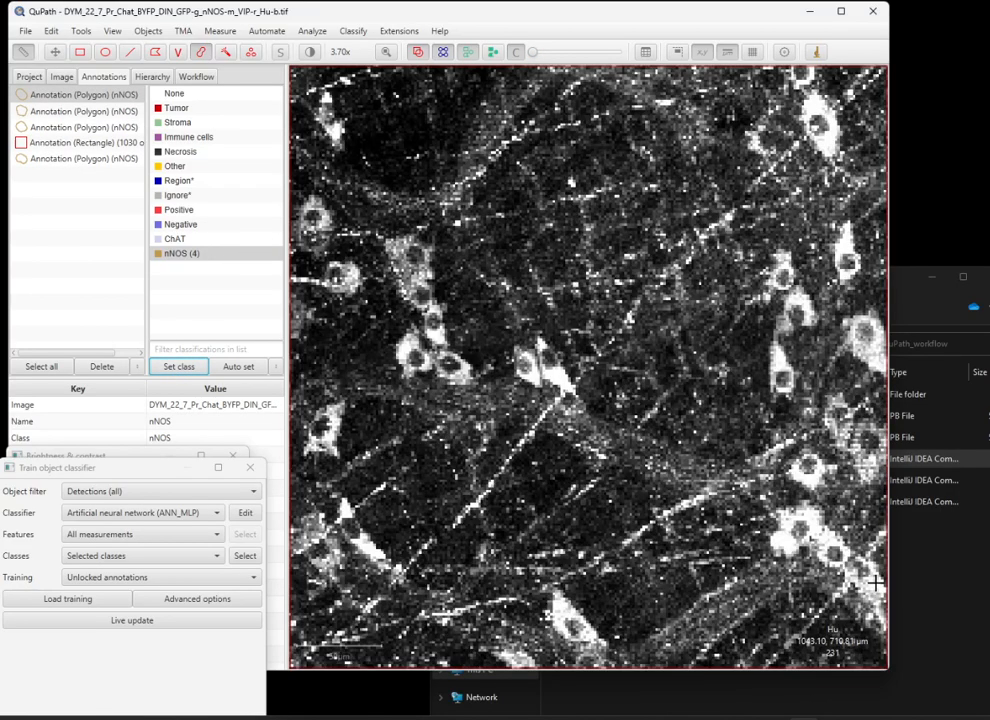
pyautogui.moveTo(834, 559)
pyautogui.mouseDown()
pyautogui.moveTo(808, 516)
pyautogui.moveTo(787, 535)
pyautogui.moveTo(822, 558)
pyautogui.mouseUp()
pyautogui.click(179, 367)
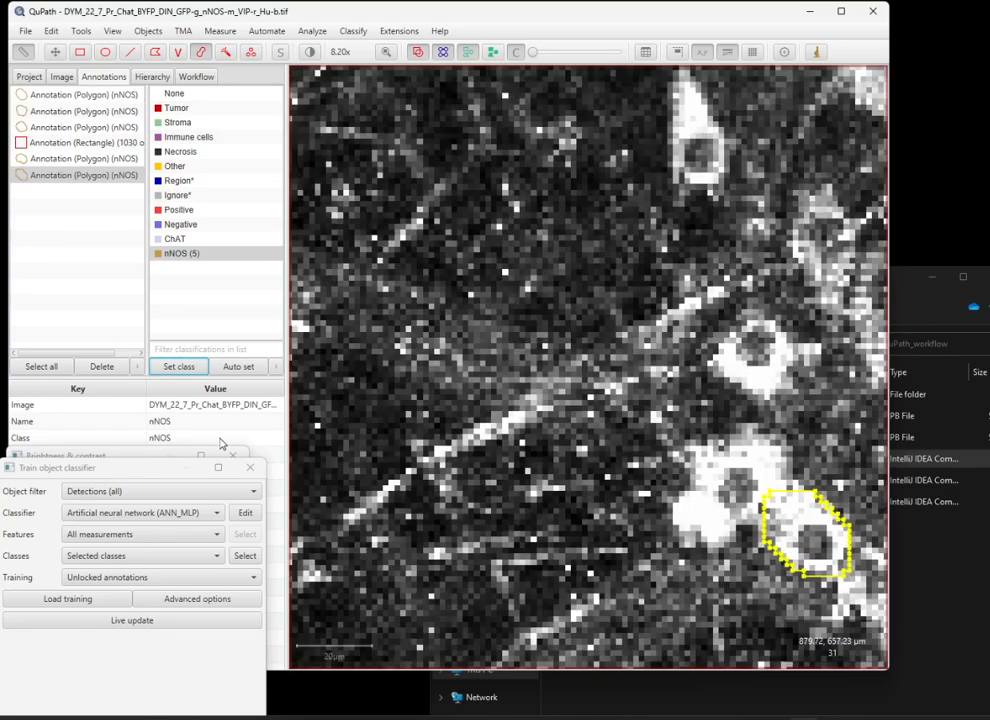
# Add a sixth training annotation around a faint neuron in the lower-right tissue and set its class to nNOS
pyautogui.moveTo(131, 473); pyautogui.dragTo(162, 326)
pyautogui.scroll(-10, 696, 441)
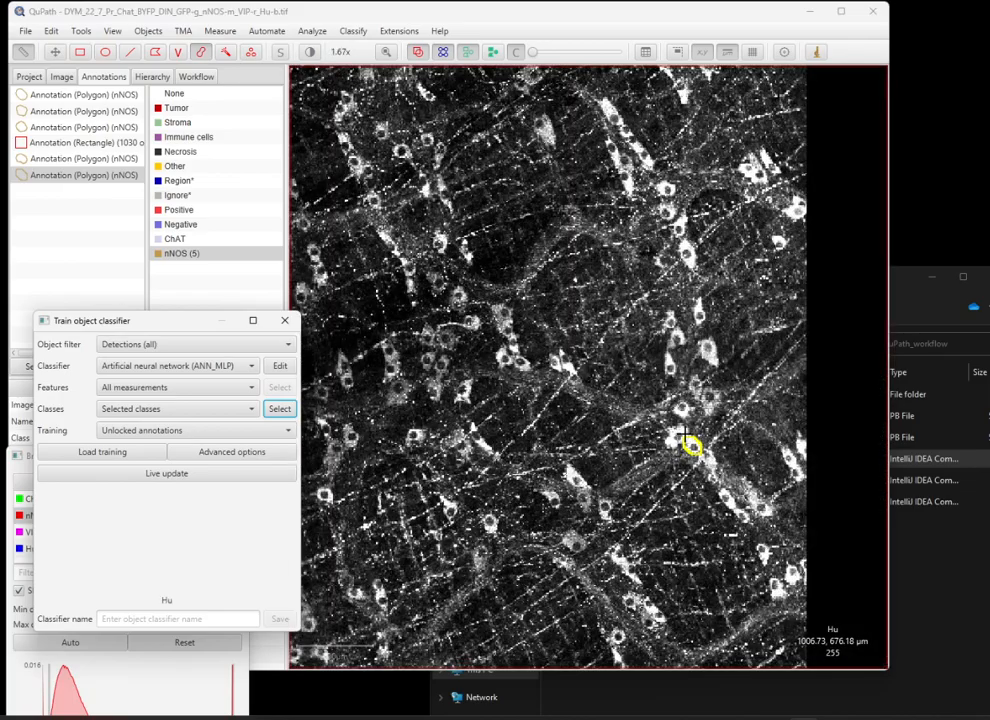
pyautogui.scroll(4, 597, 498)
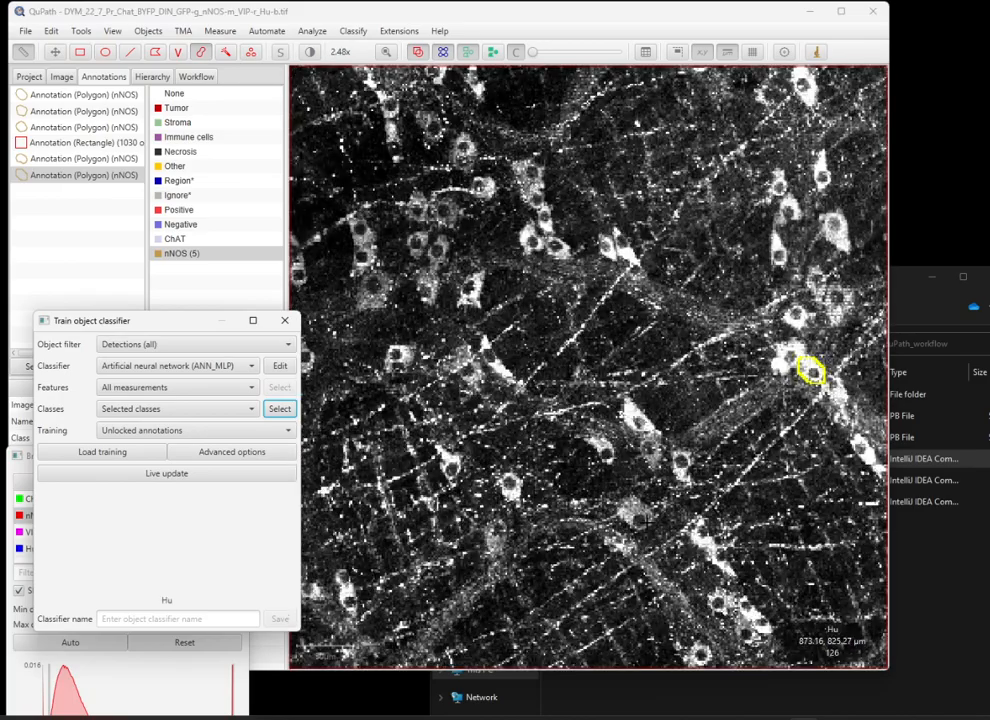
pyautogui.scroll(8, 646, 520)
pyautogui.moveTo(575, 395)
pyautogui.mouseDown()
pyautogui.moveTo(655, 490)
pyautogui.moveTo(604, 489)
pyautogui.moveTo(525, 440)
pyautogui.moveTo(600, 510)
pyautogui.moveTo(640, 495)
pyautogui.mouseUp()
pyautogui.moveTo(183, 323)
pyautogui.mouseDown()
pyautogui.moveTo(162, 441)
pyautogui.moveTo(175, 296)
pyautogui.mouseUp()
pyautogui.click(180, 367)
# Raise the overlay opacity to about three quarters to show the detections over the whole image
pyautogui.scroll(-4, 602, 424)
pyautogui.scroll(-8, 602, 424)
pyautogui.scroll(-4, 602, 424)
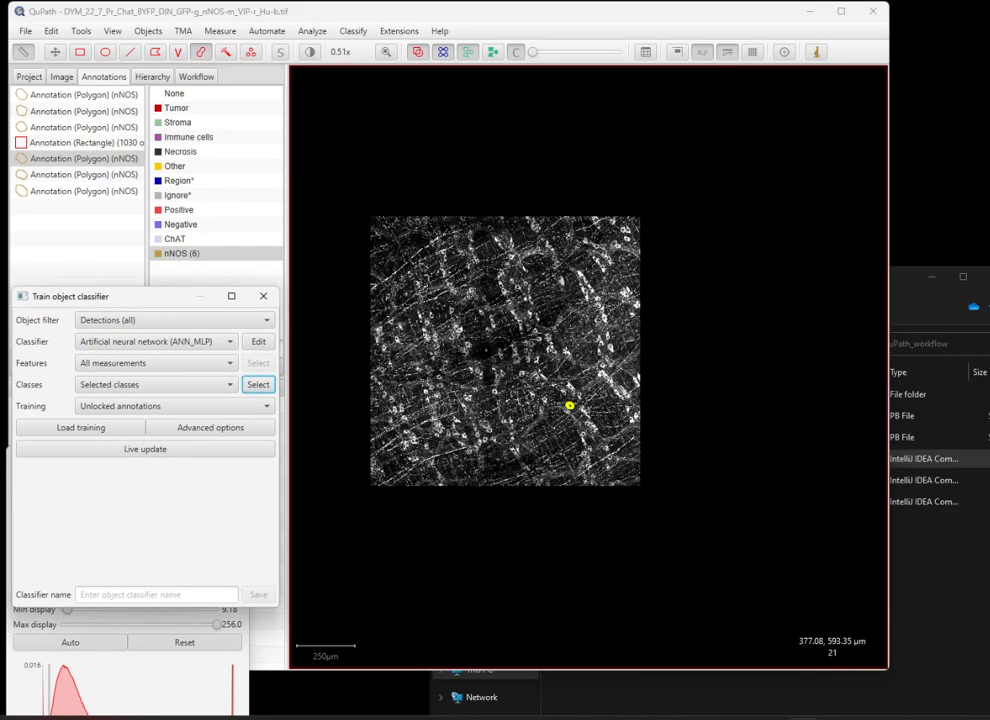
pyautogui.scroll(2, 457, 353)
pyautogui.moveTo(533, 53); pyautogui.dragTo(598, 53)
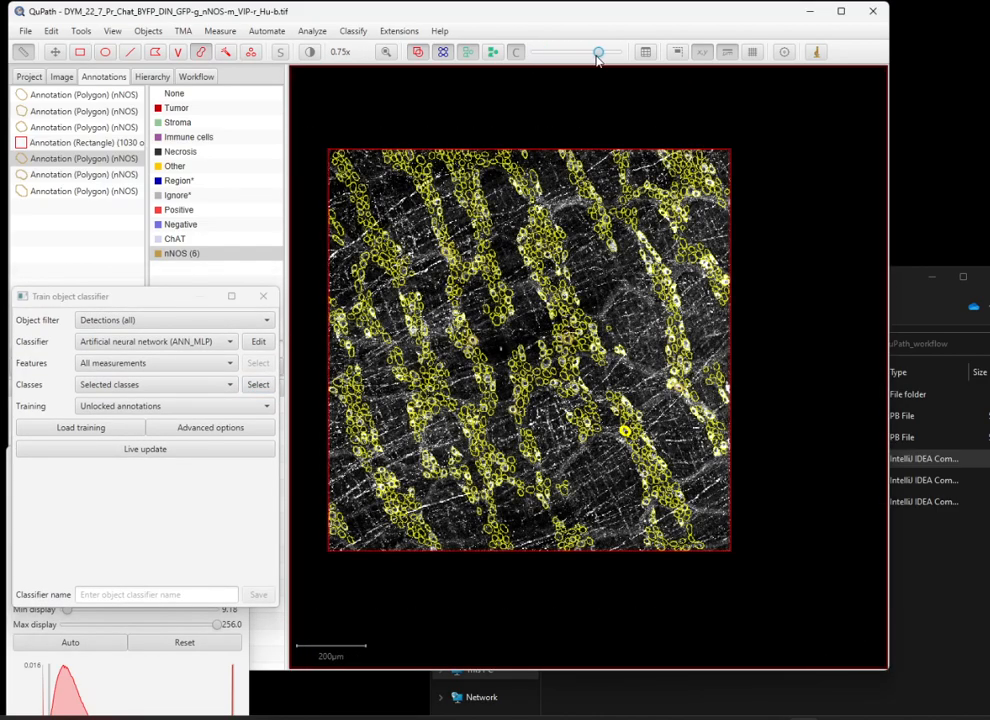
# Change the display colour of the nNOS class to red
pyautogui.doubleClick(161, 256)
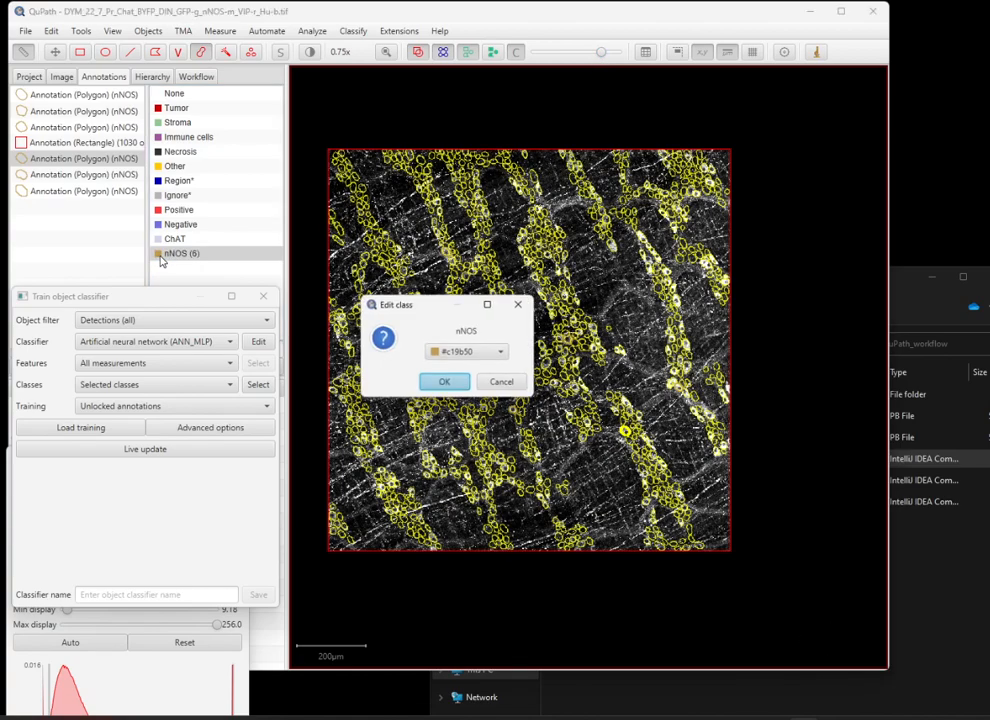
pyautogui.click(503, 352)
pyautogui.click(509, 377)
pyautogui.click(449, 381)
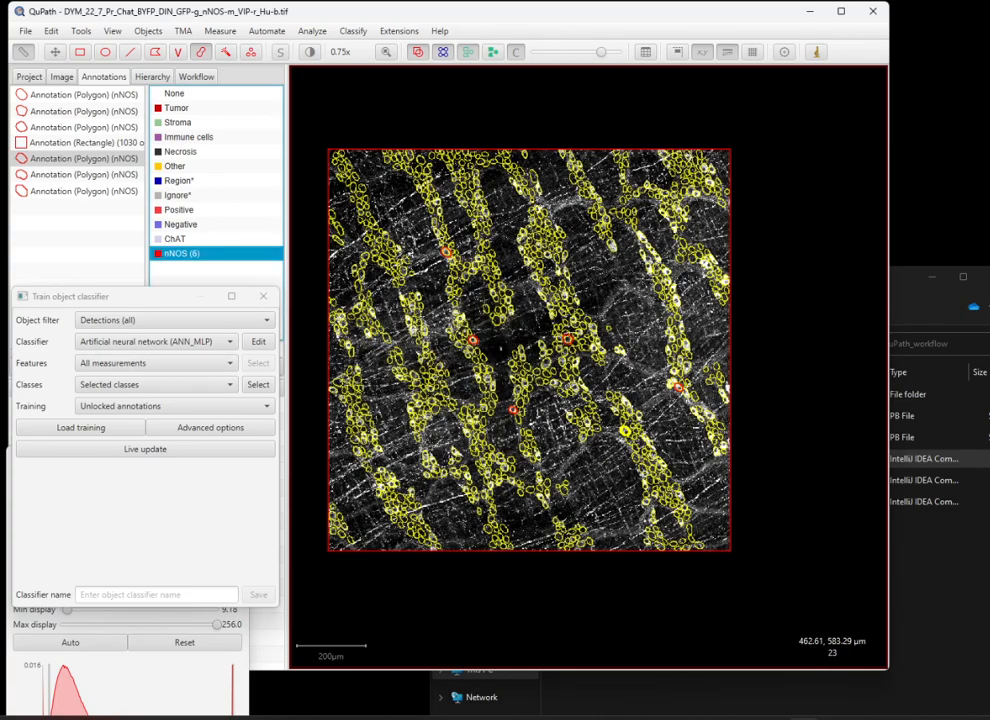
# Apply nNOS as the selected class for training the object classifier
pyautogui.click(250, 390)
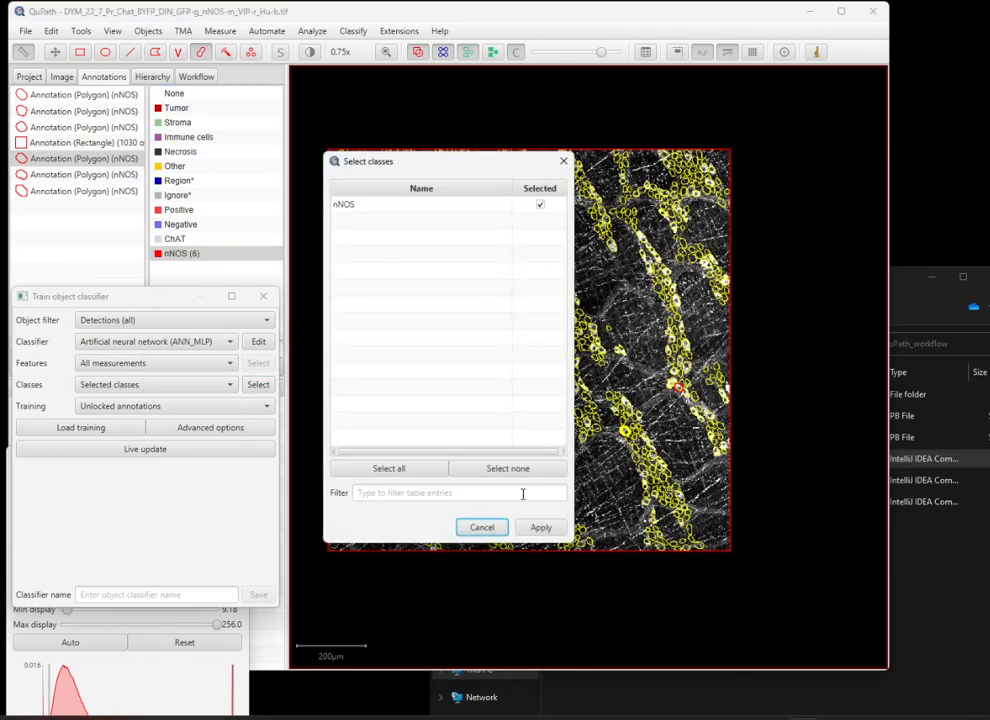
pyautogui.click(540, 527)
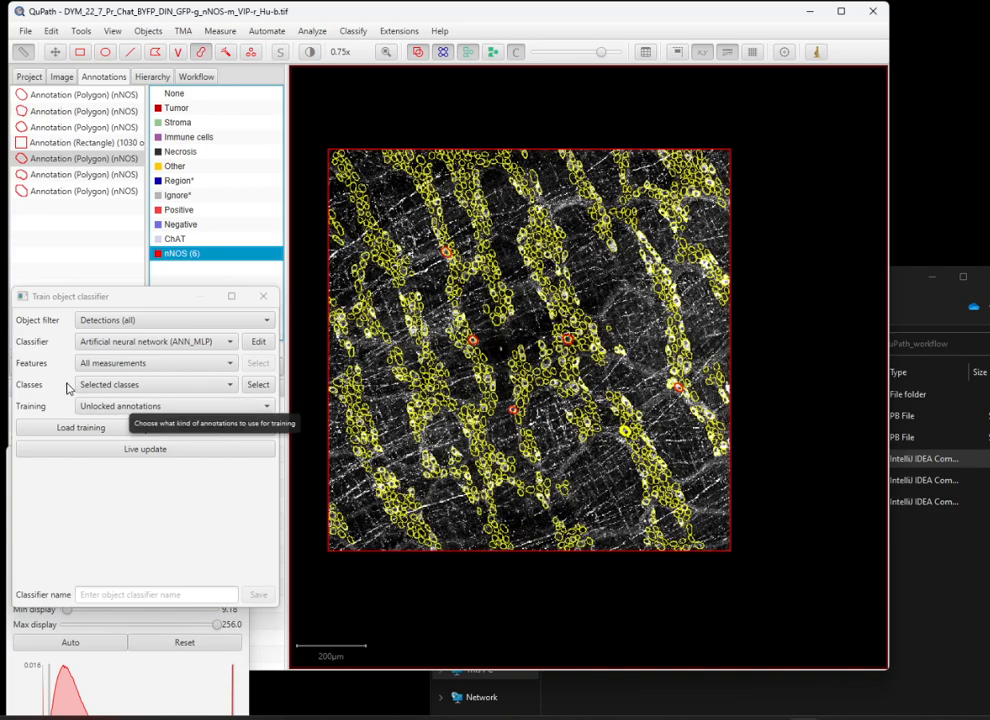
# Check the lock state of the full-image rectangle annotation
pyautogui.moveTo(90, 300); pyautogui.dragTo(96, 420)
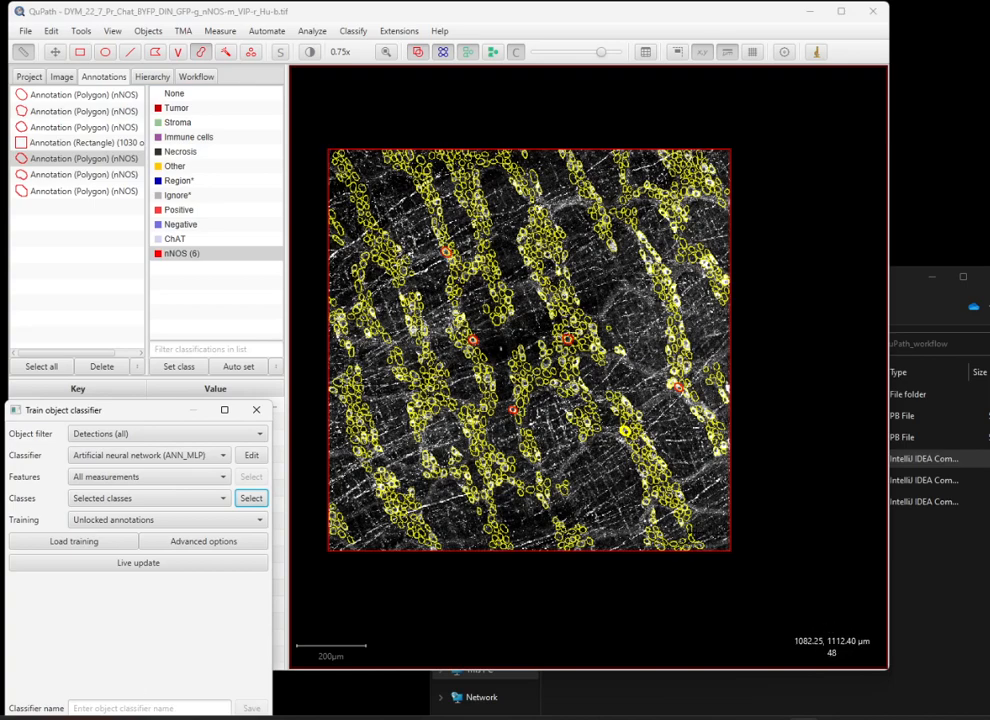
pyautogui.click(67, 145)
pyautogui.rightClick(67, 146)
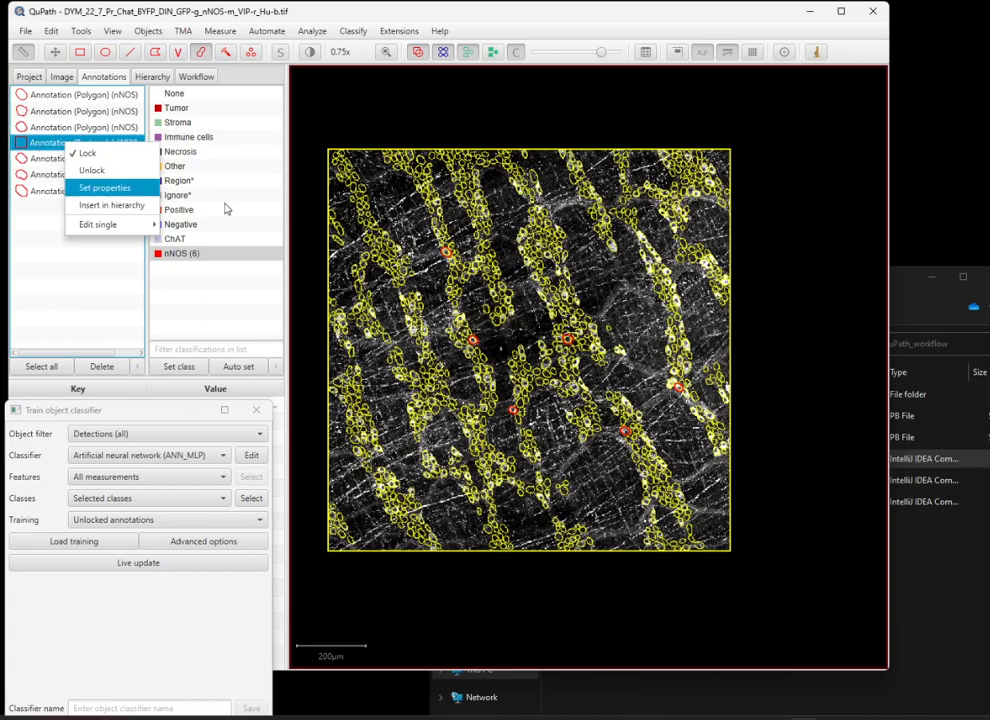
pyautogui.click(45, 240)
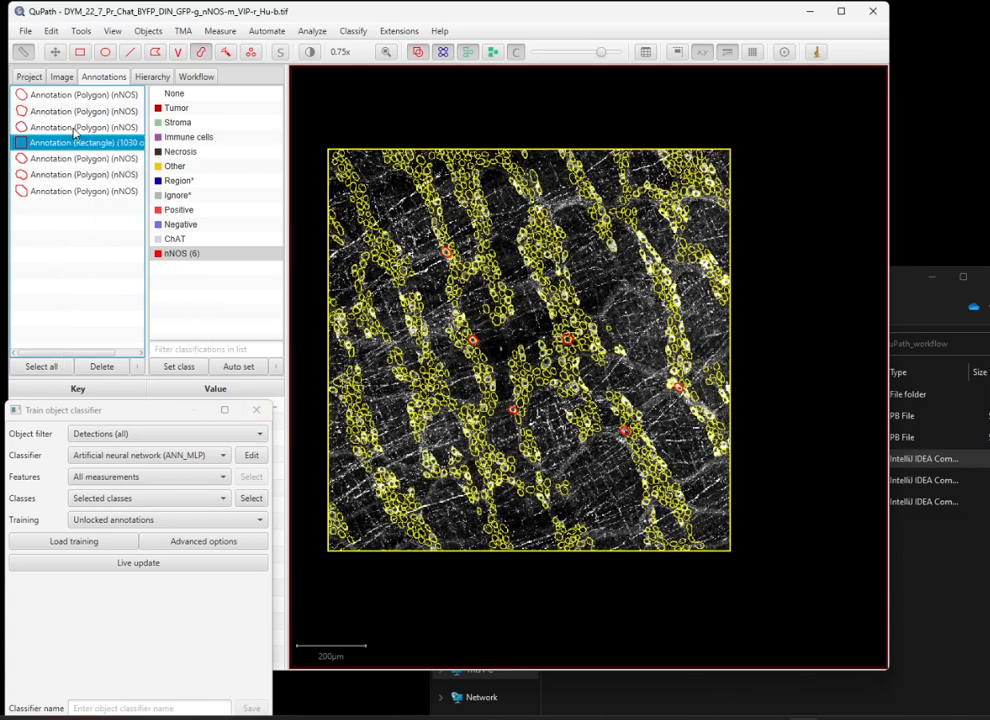
# Try to train the object classifier with live update using only the nNOS class
pyautogui.moveTo(147, 411); pyautogui.dragTo(179, 200)
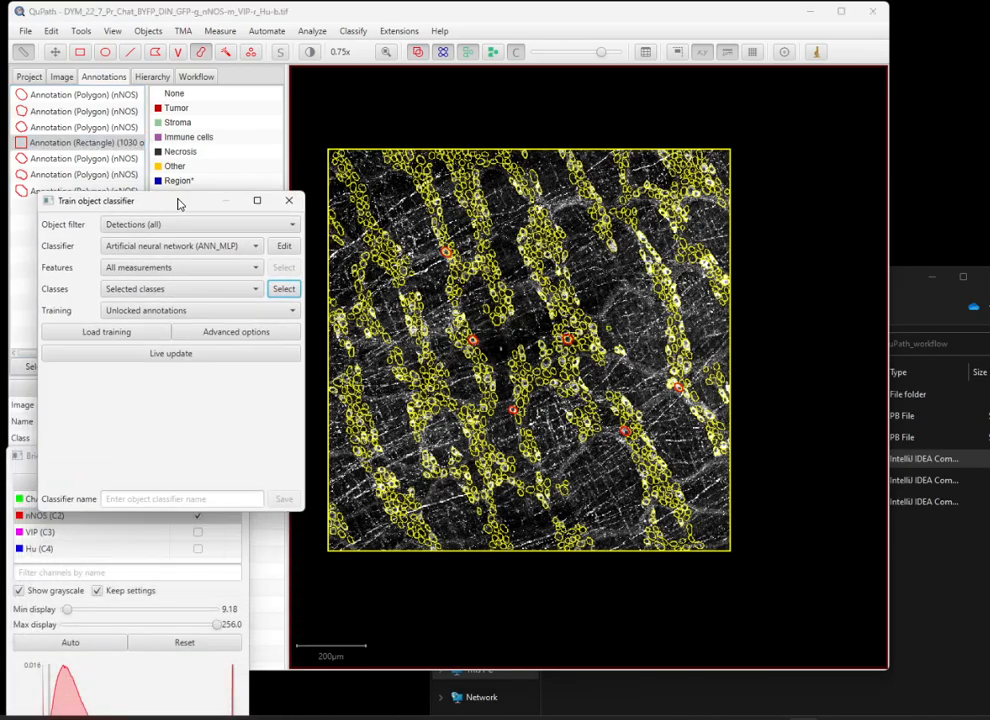
pyautogui.click(280, 290)
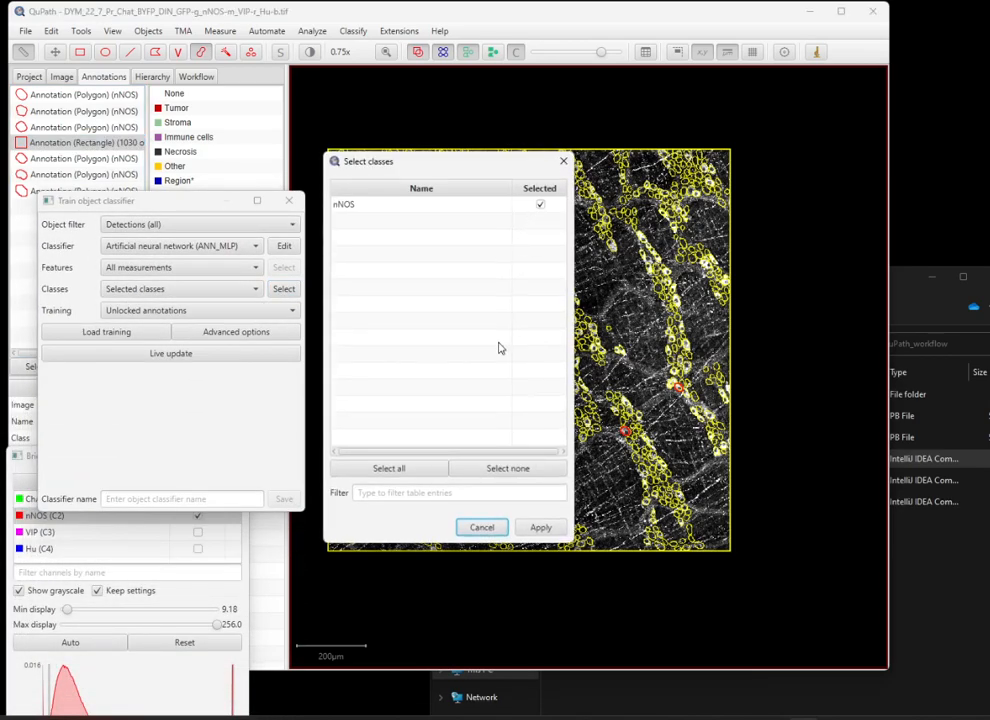
pyautogui.click(540, 527)
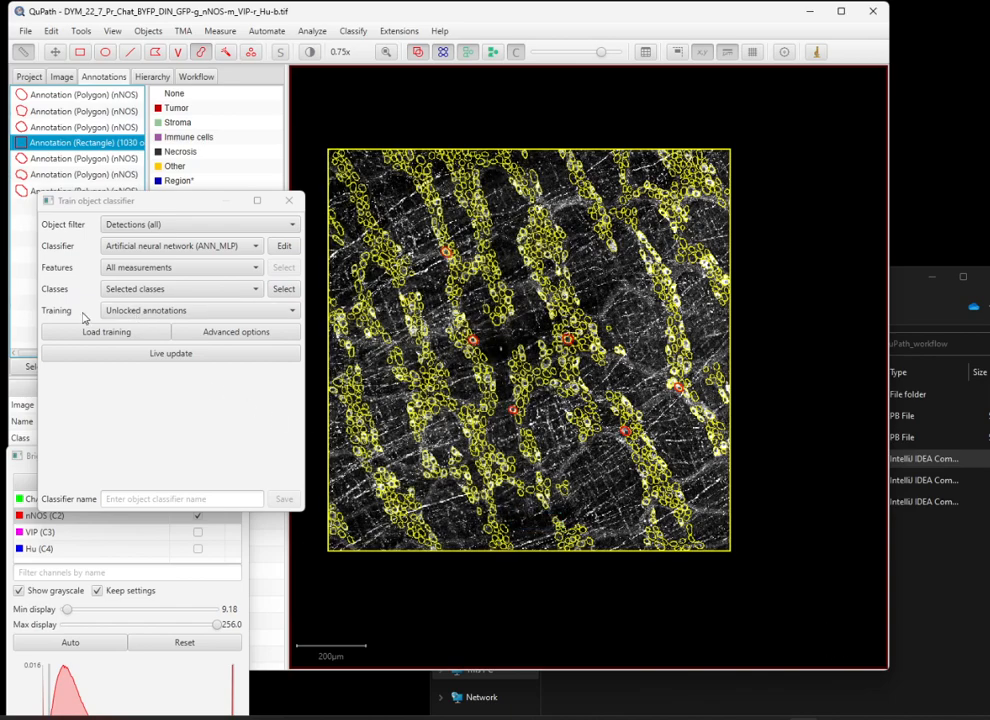
pyautogui.click(154, 357)
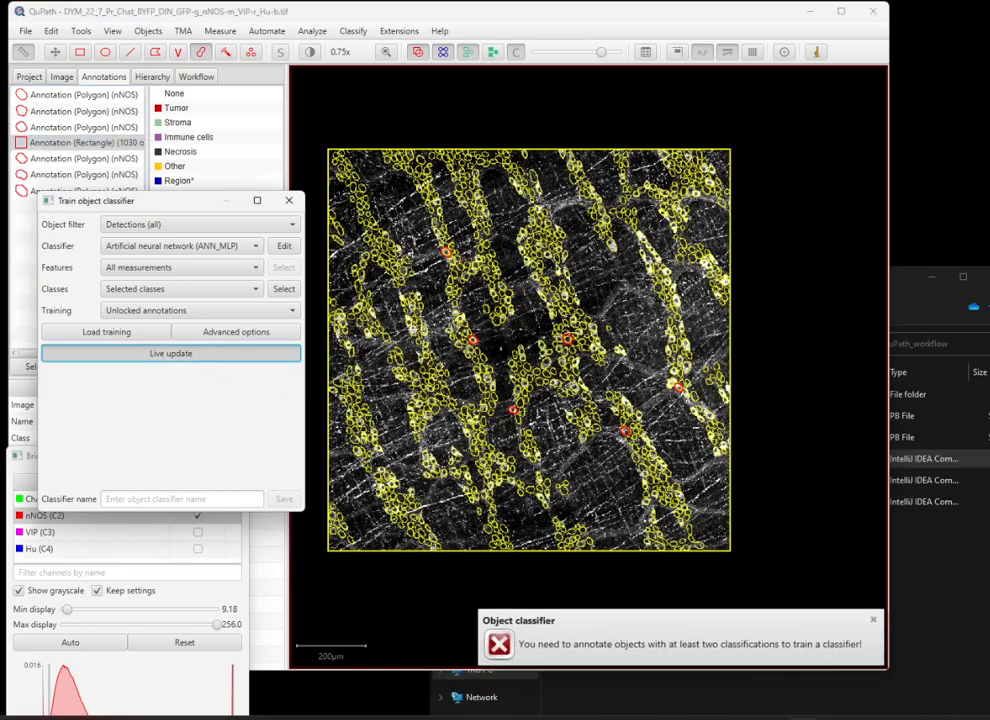
# Paint an annotation over a group of nNOS-negative cells beside an nNOS-labelled neuron and assign it the Ignore* class
pyautogui.moveTo(190, 210); pyautogui.dragTo(170, 342)
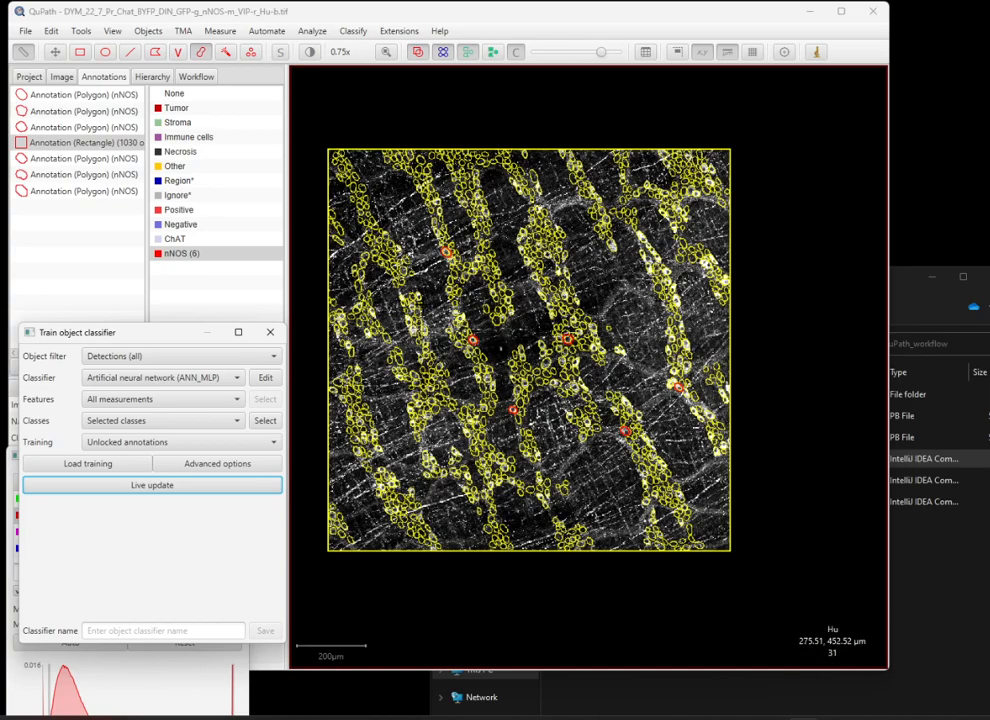
pyautogui.scroll(5, 400, 268)
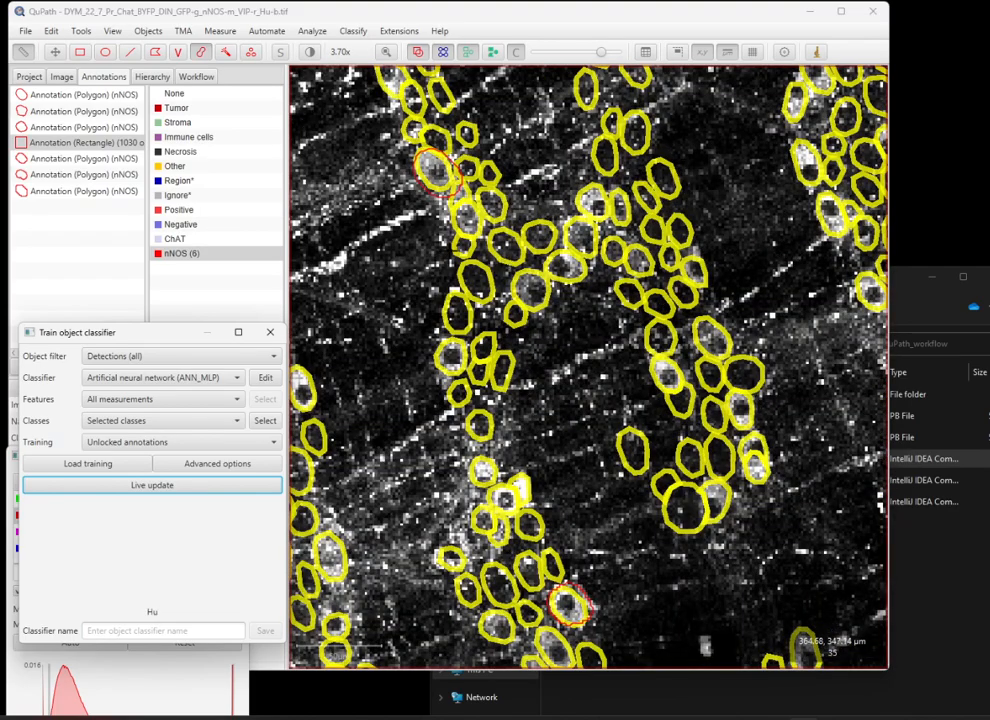
pyautogui.moveTo(205, 338); pyautogui.dragTo(197, 380)
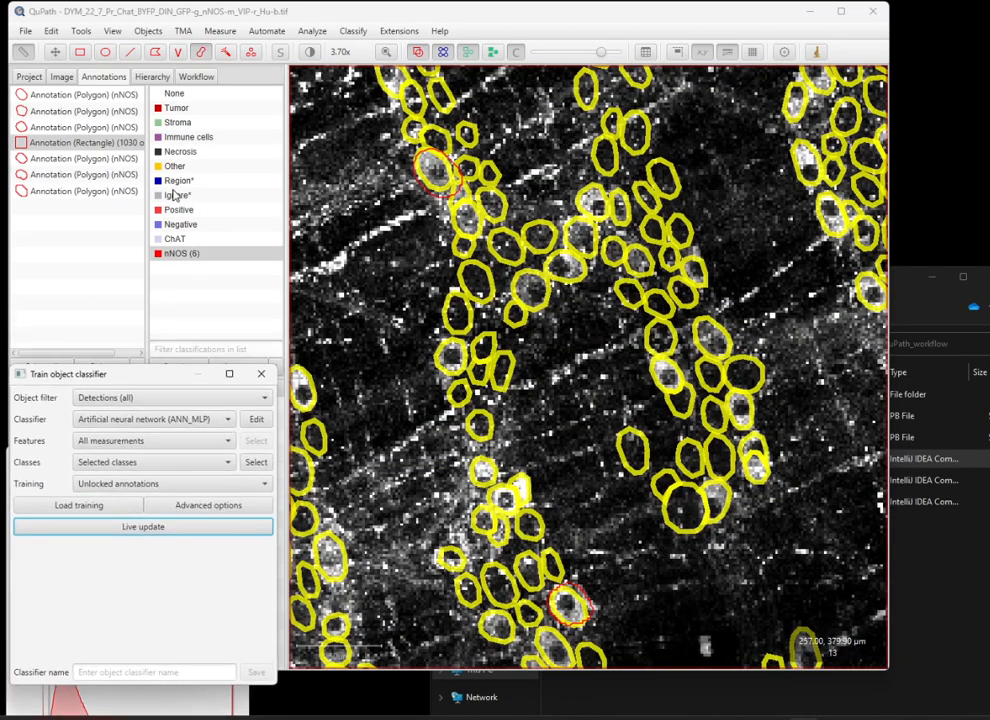
pyautogui.moveTo(536, 213); pyautogui.dragTo(509, 246)
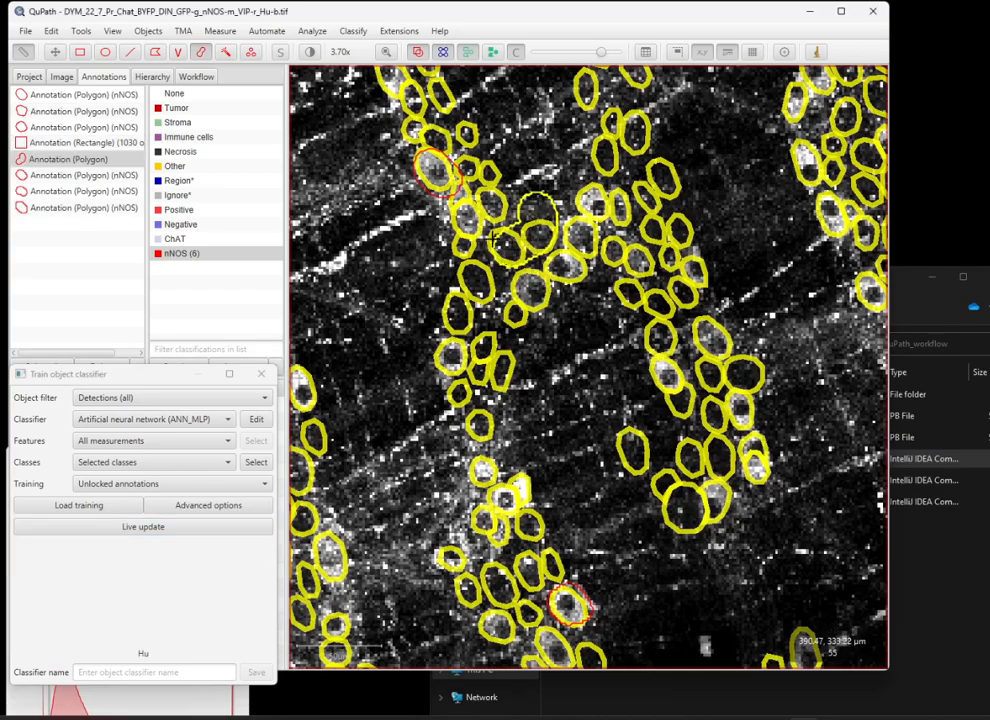
pyautogui.click(180, 197)
pyautogui.moveTo(169, 380); pyautogui.dragTo(178, 401)
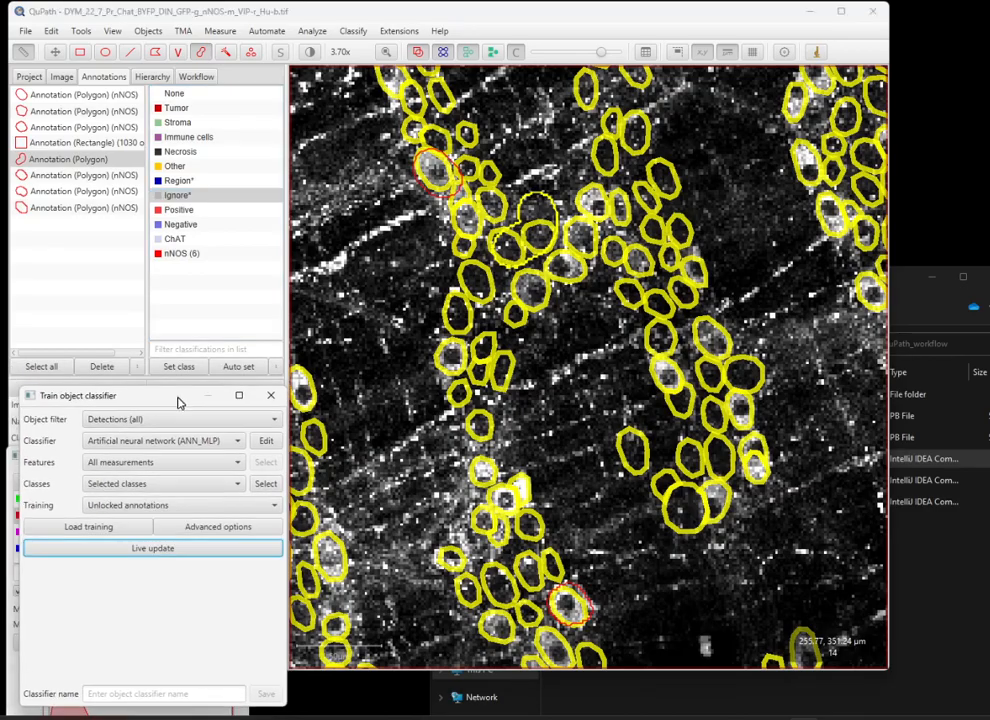
pyautogui.click(179, 366)
# Brush an elongated annotation across dark cells in the upper-middle ganglion and set its class to Ignore*
pyautogui.scroll(-3, 580, 382)
pyautogui.scroll(-2, 580, 378)
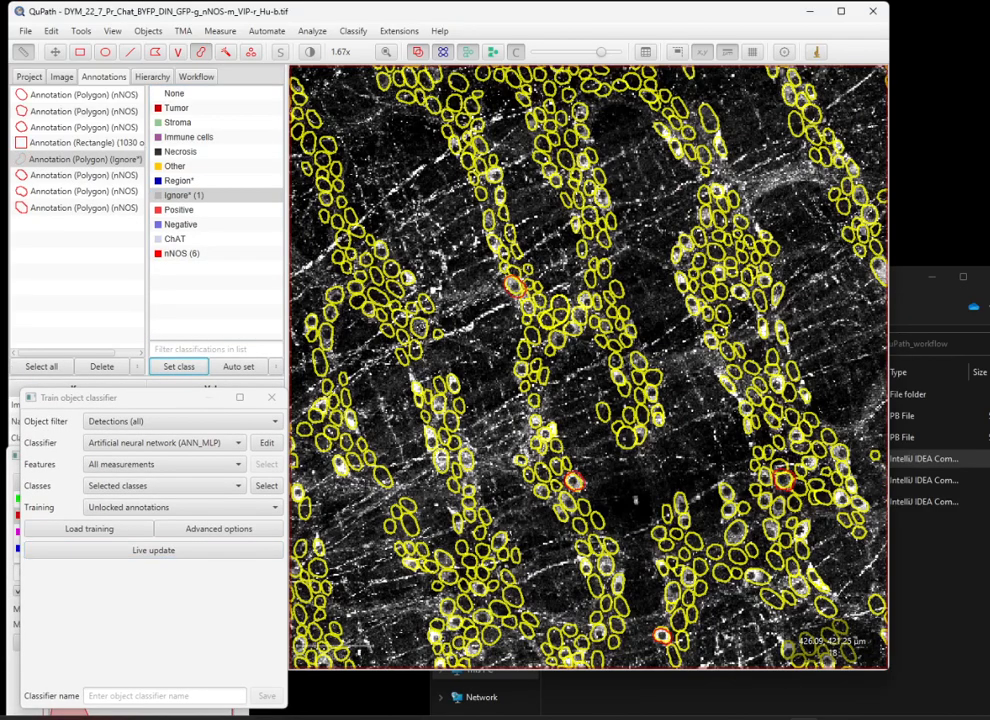
pyautogui.scroll(4, 613, 253)
pyautogui.moveTo(637, 222); pyautogui.dragTo(537, 251)
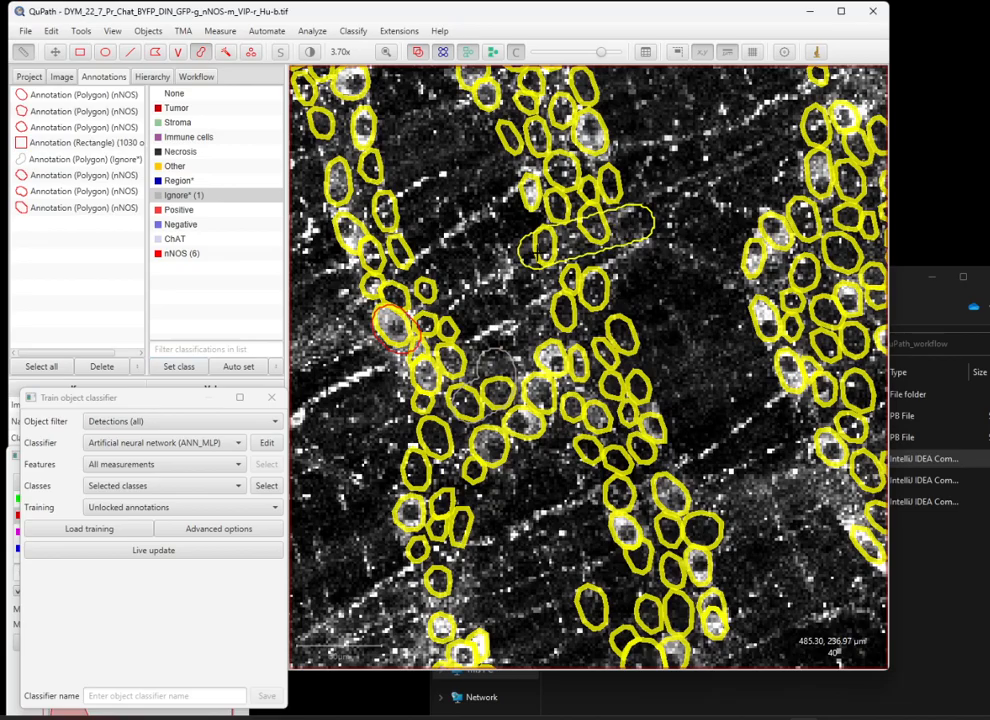
pyautogui.click(179, 366)
# Paint two more slanted annotations over nNOS-negative cells in other areas and classify each as Ignore*
pyautogui.scroll(-4, 588, 366)
pyautogui.scroll(4, 588, 366)
pyautogui.moveTo(599, 397)
pyautogui.mouseDown()
pyautogui.moveTo(577, 340)
pyautogui.moveTo(554, 322)
pyautogui.mouseUp()
pyautogui.click(179, 366)
pyautogui.scroll(-4, 588, 366)
pyautogui.scroll(4, 588, 366)
pyautogui.moveTo(745, 342); pyautogui.dragTo(712, 290)
pyautogui.click(172, 367)
# Brush an annotation over the negative cells at the edge of the left-hand ganglion and assign it Ignore*
pyautogui.scroll(-4, 524, 474)
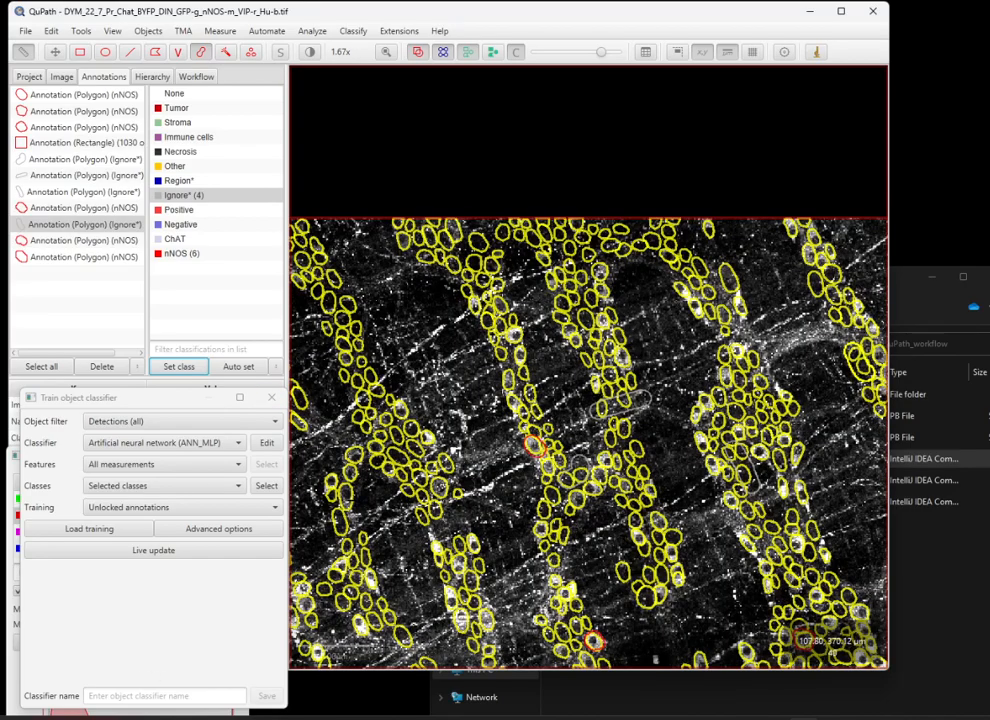
pyautogui.scroll(4, 440, 510)
pyautogui.moveTo(500, 468)
pyautogui.mouseDown()
pyautogui.moveTo(462, 470)
pyautogui.moveTo(428, 505)
pyautogui.mouseUp()
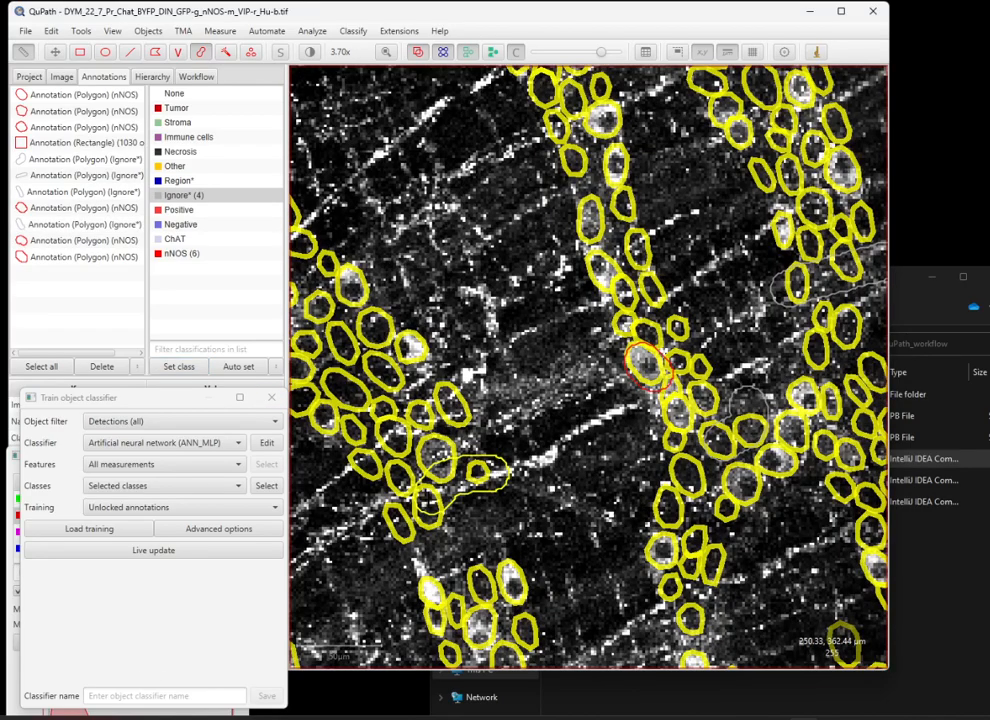
pyautogui.click(180, 367)
# Include both the Ignore* and nNOS classes in the classifier training and turn on live updating of the predictions
pyautogui.scroll(-10, 667, 448)
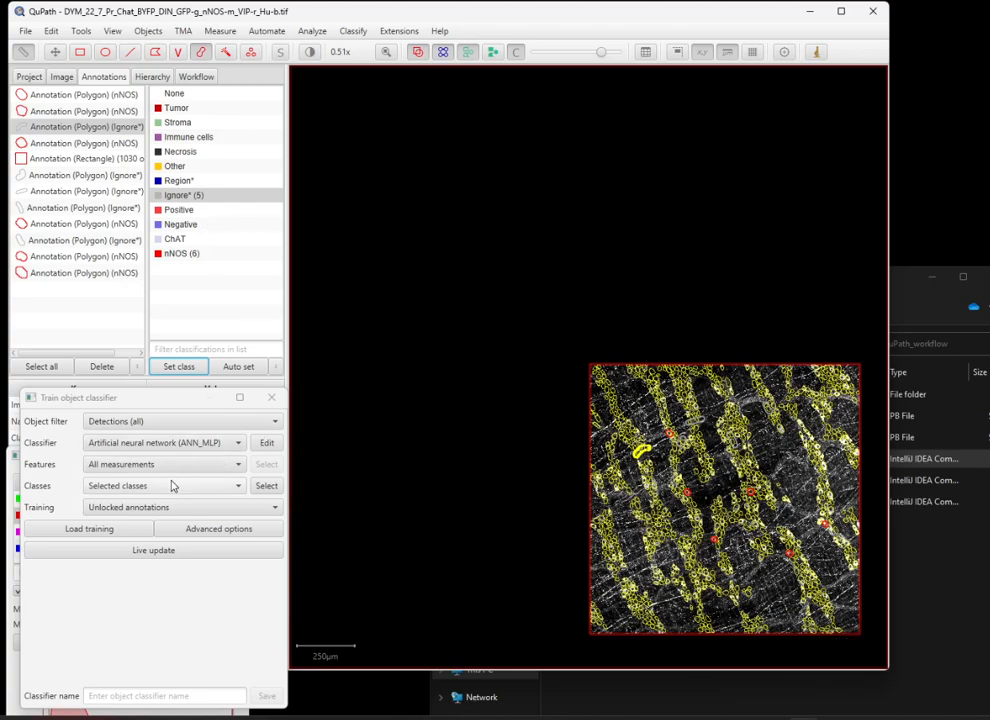
pyautogui.click(268, 486)
pyautogui.click(541, 205)
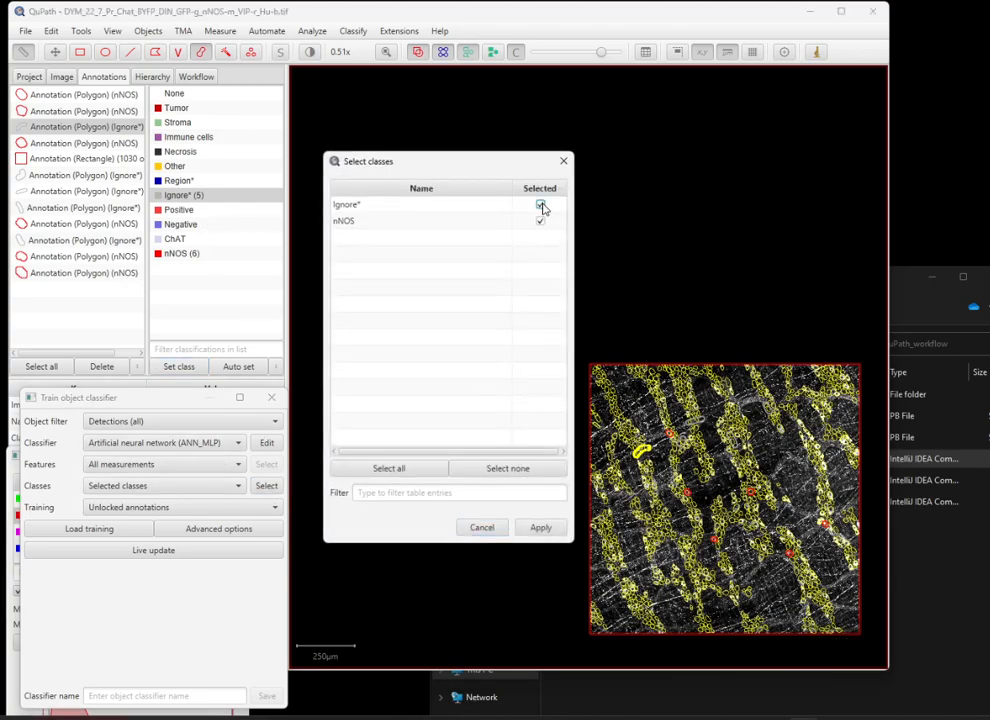
pyautogui.click(538, 528)
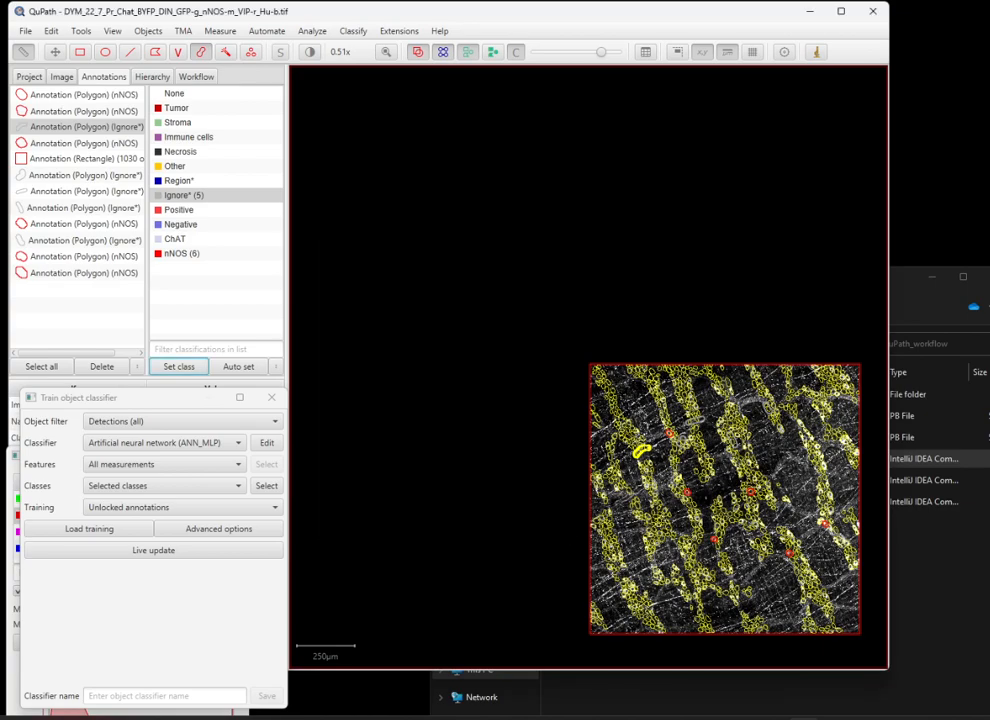
pyautogui.moveTo(160, 400); pyautogui.dragTo(187, 281)
pyautogui.click(183, 430)
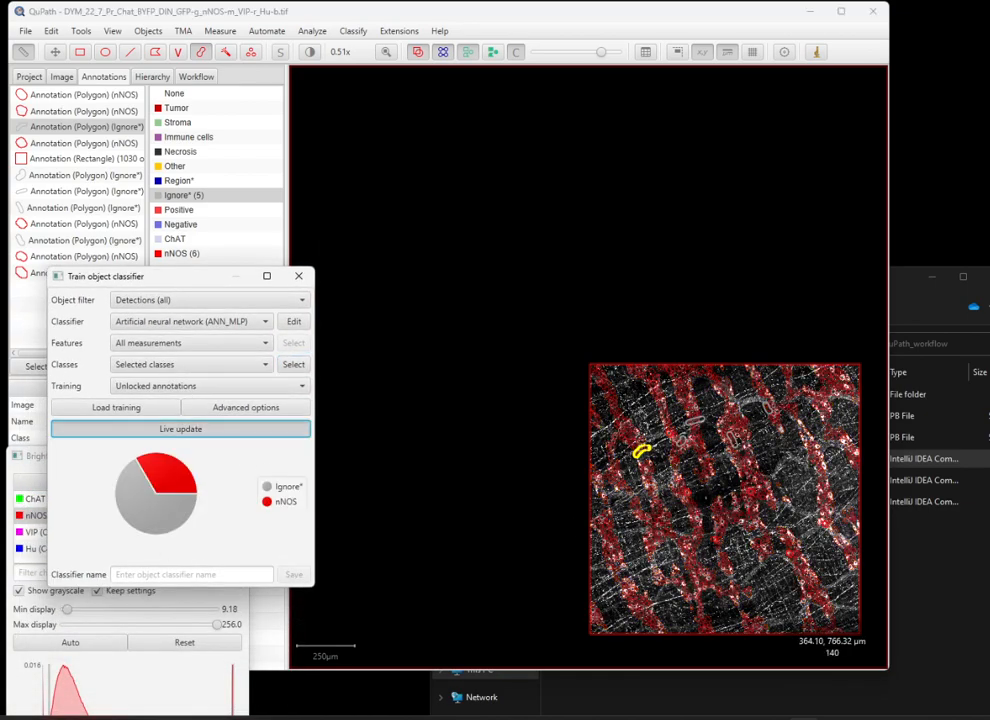
pyautogui.scroll(5, 776, 570)
pyautogui.scroll(-5, 771, 542)
pyautogui.scroll(4, 840, 525)
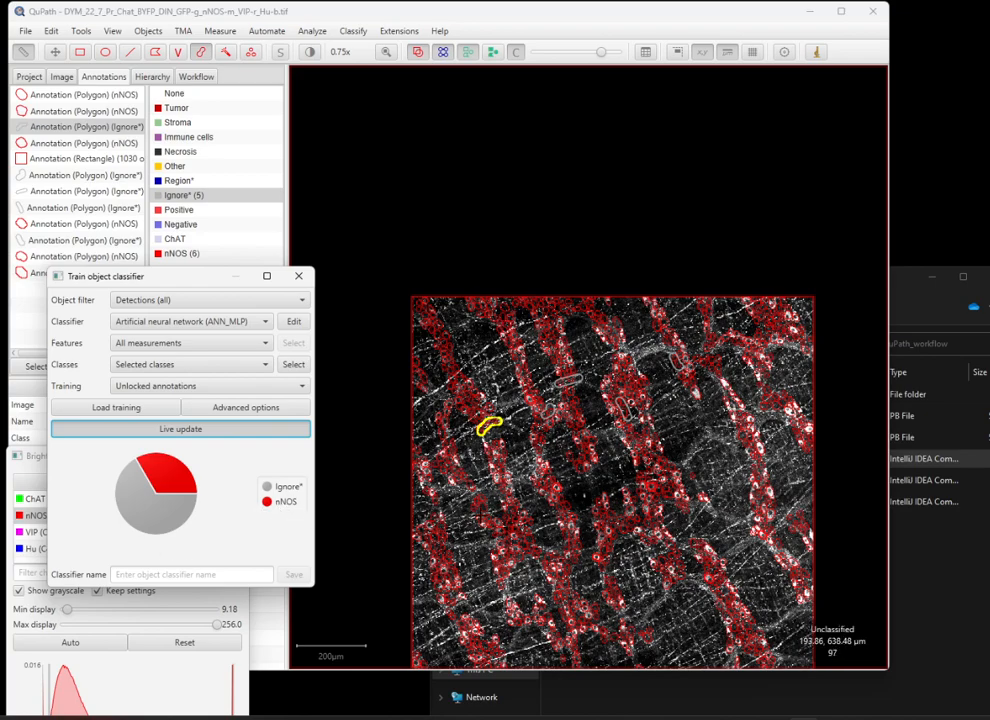
# Change the display colour of the nNOS class to magenta
pyautogui.moveTo(179, 280); pyautogui.dragTo(146, 344)
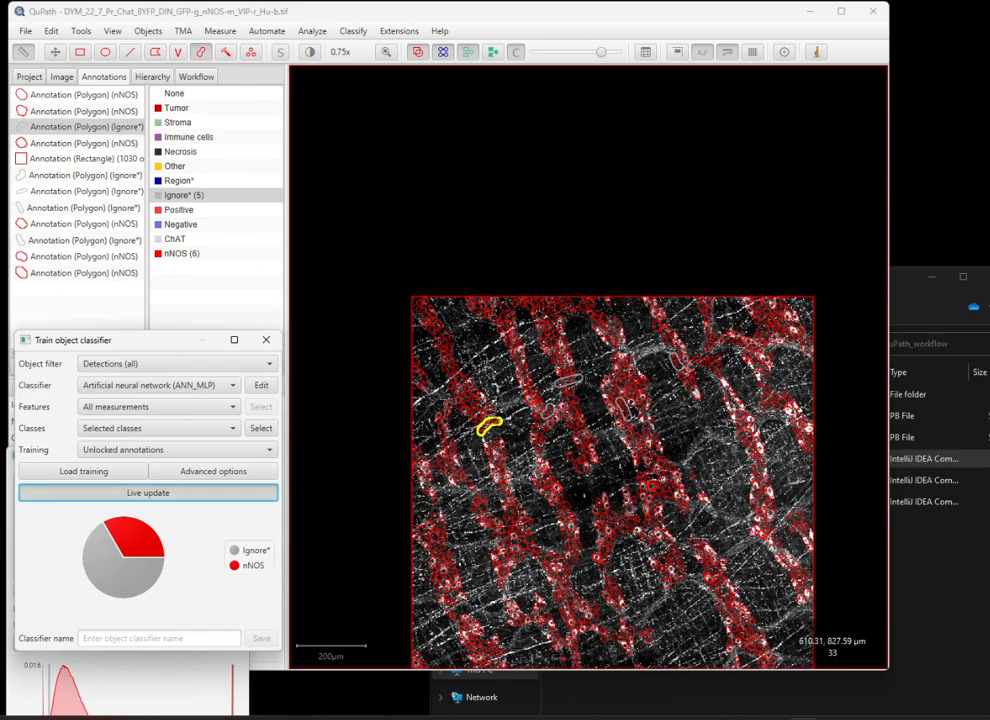
pyautogui.scroll(5, 640, 488)
pyautogui.scroll(-5, 492, 296)
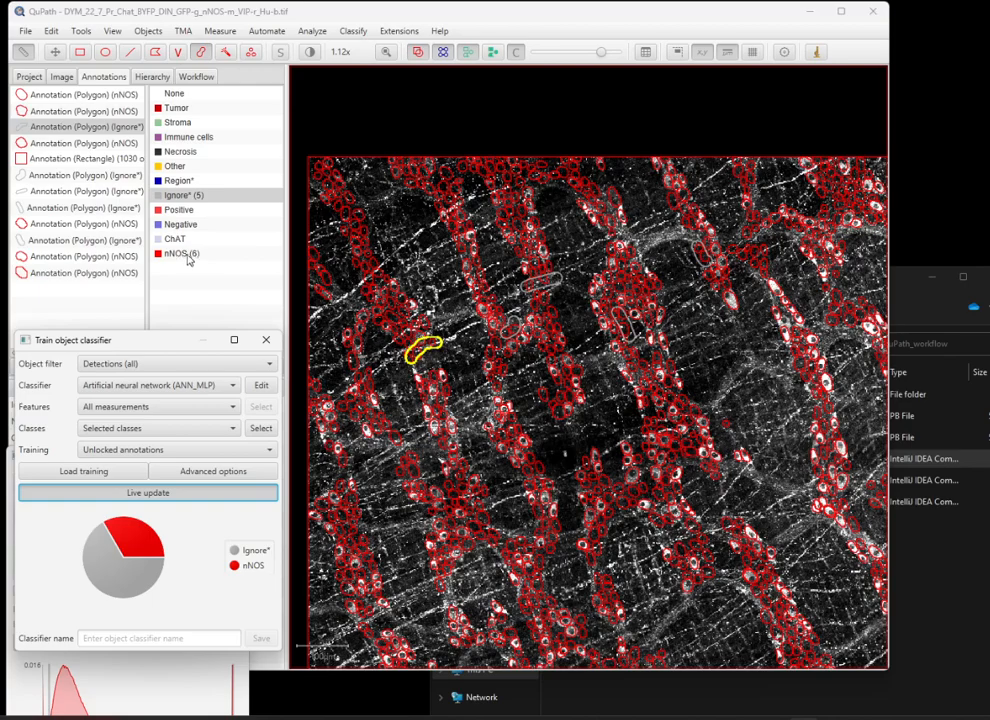
pyautogui.doubleClick(160, 255)
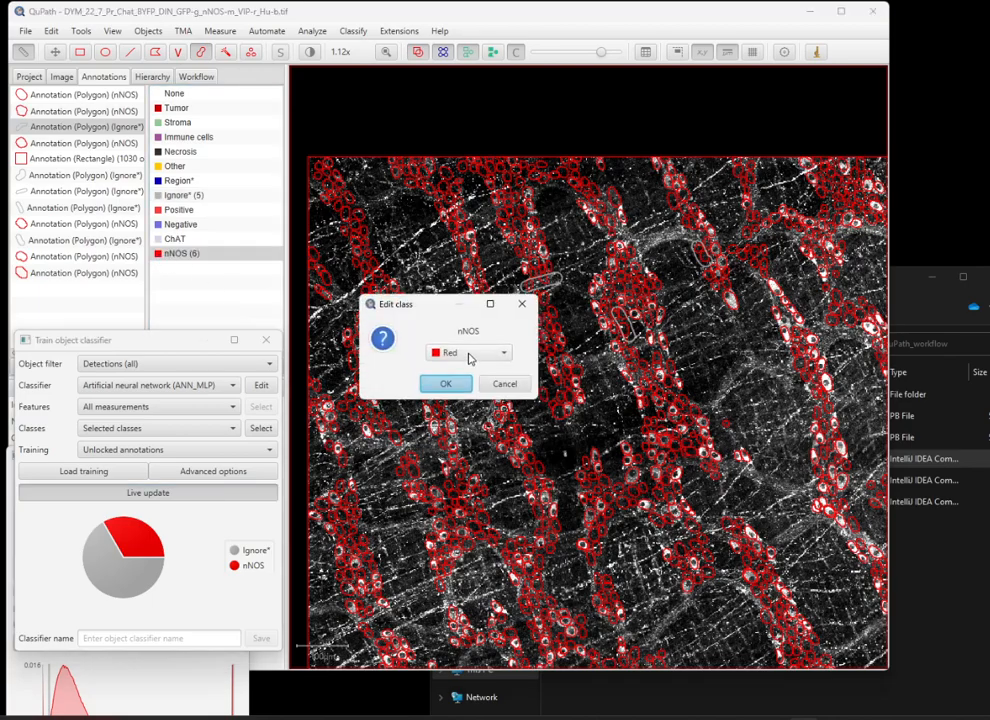
pyautogui.click(468, 354)
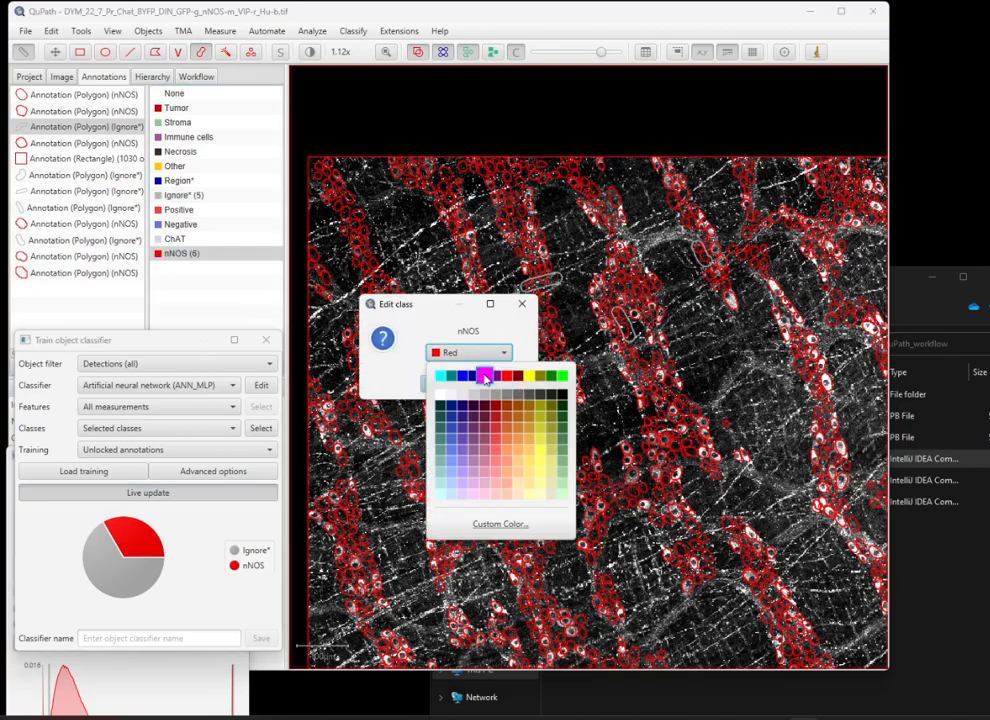
pyautogui.click(484, 376)
pyautogui.click(444, 385)
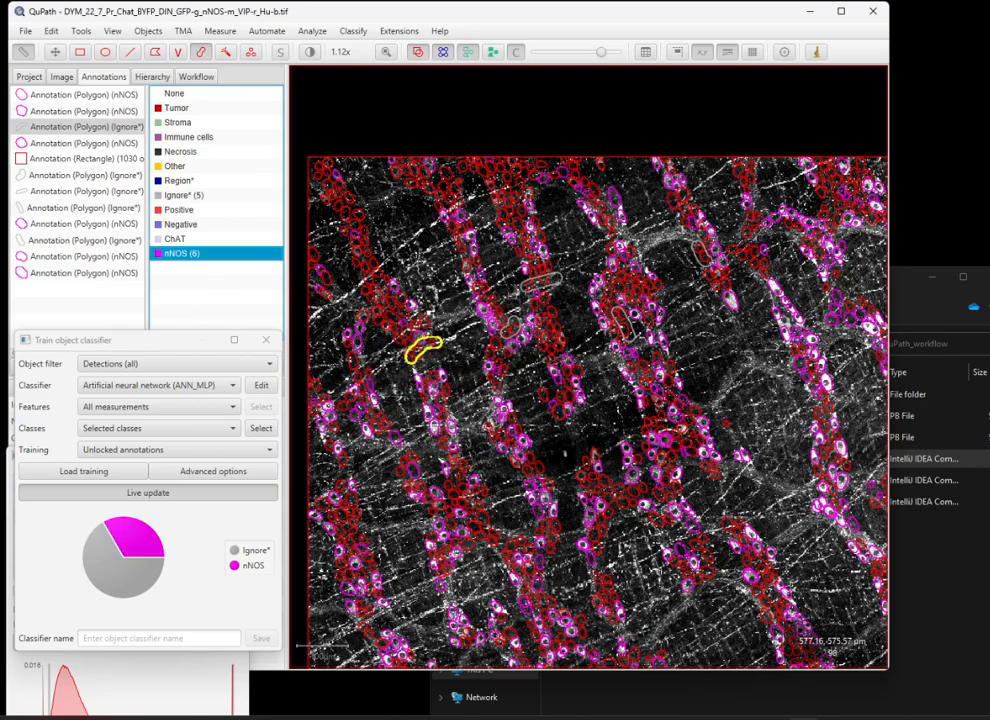
# Brush an annotation over the dark cell wrongly predicted as nNOS in the central-left ganglion and classify it as Ignore*
pyautogui.scroll(-3, 606, 455)
pyautogui.scroll(-3, 607, 454)
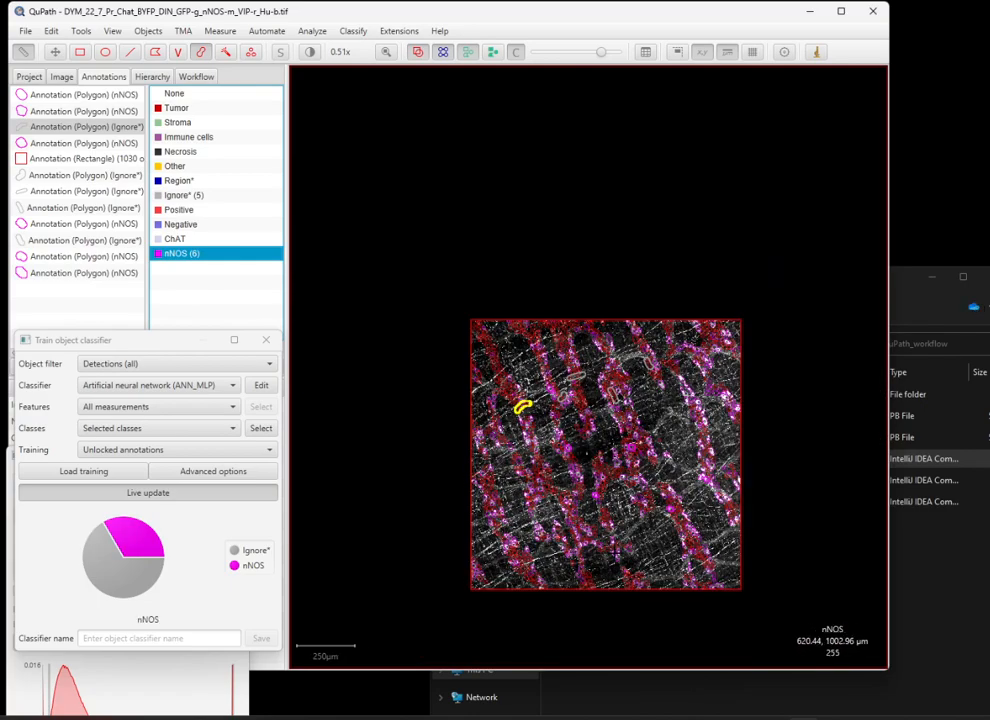
pyautogui.scroll(3, 613, 513)
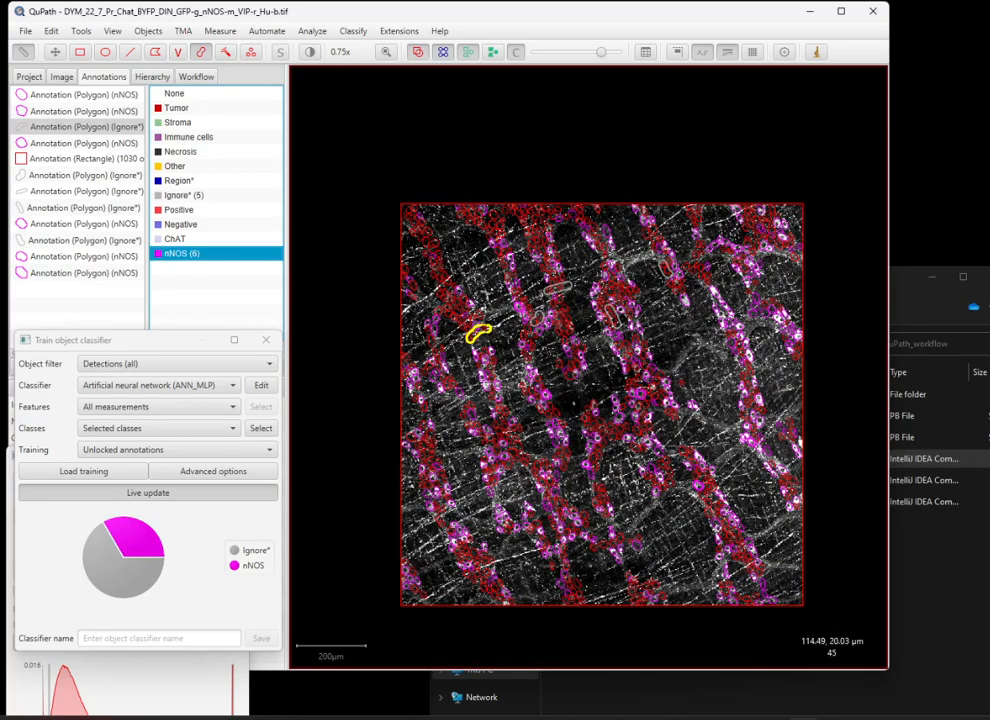
pyautogui.scroll(3, 563, 347)
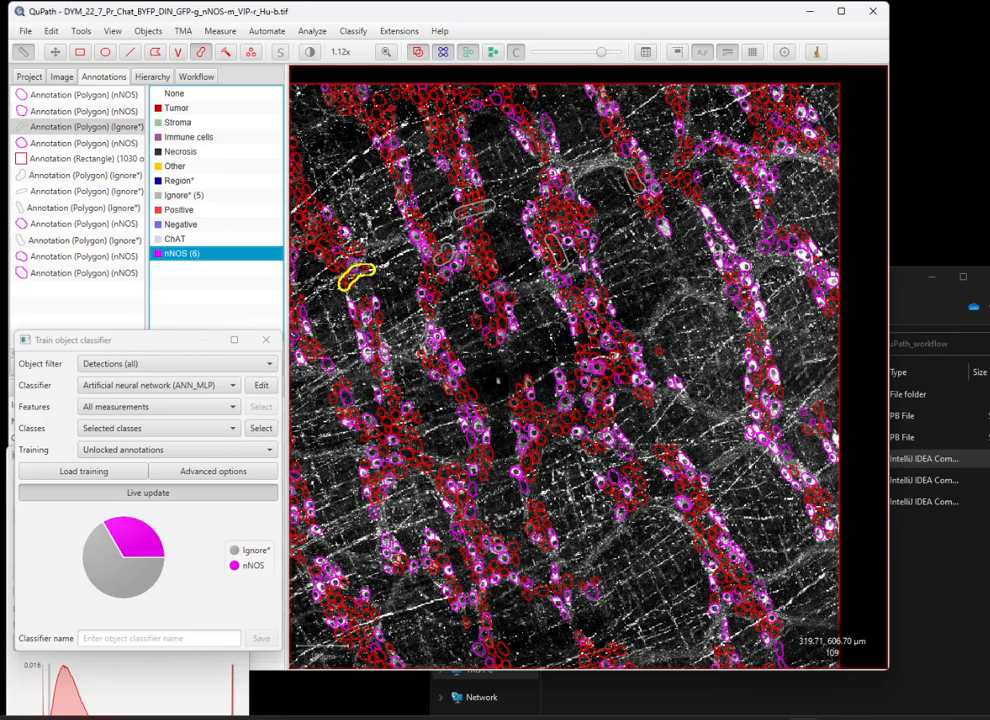
pyautogui.scroll(5, 330, 283)
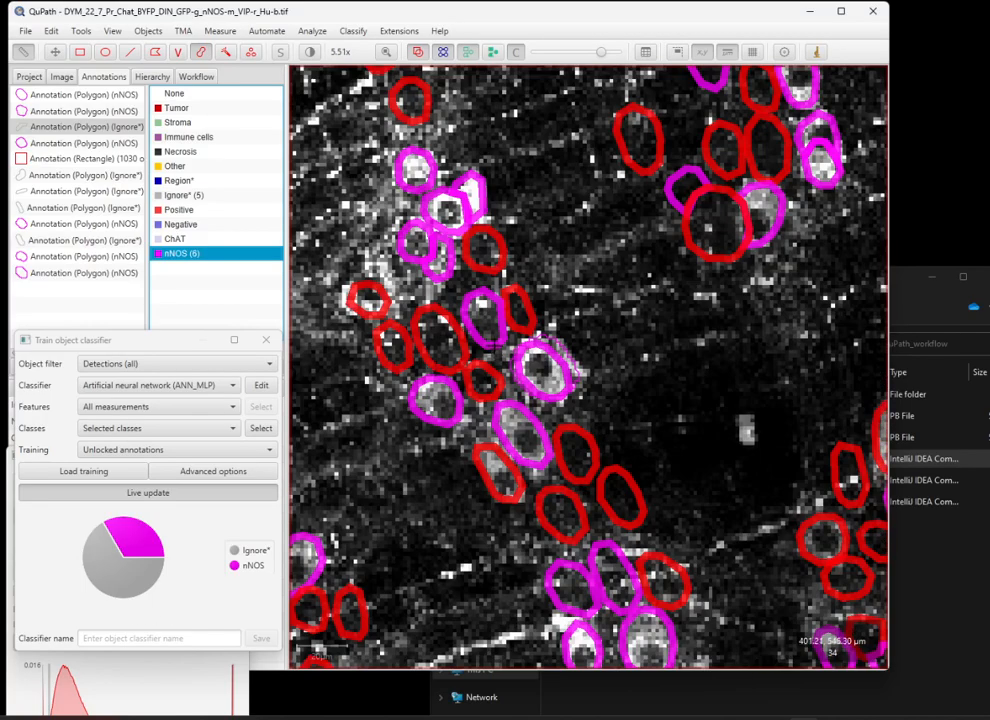
pyautogui.moveTo(455, 287)
pyautogui.mouseDown()
pyautogui.moveTo(480, 292)
pyautogui.moveTo(498, 335)
pyautogui.moveTo(472, 355)
pyautogui.moveTo(452, 300)
pyautogui.mouseUp()
pyautogui.click(179, 196)
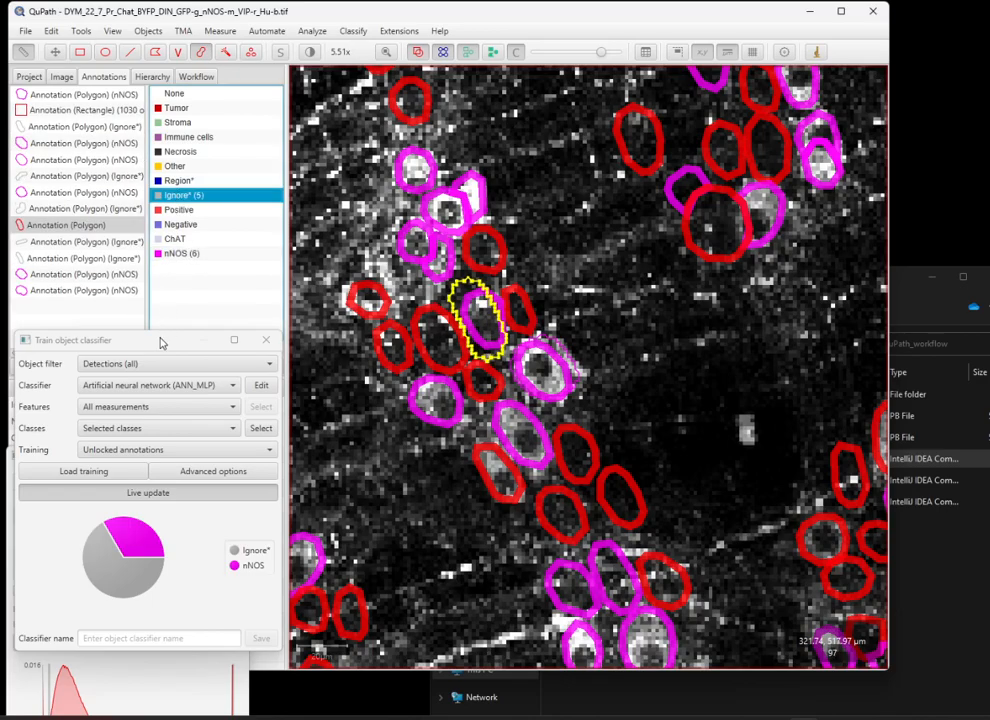
pyautogui.moveTo(162, 343); pyautogui.dragTo(162, 433)
pyautogui.click(176, 367)
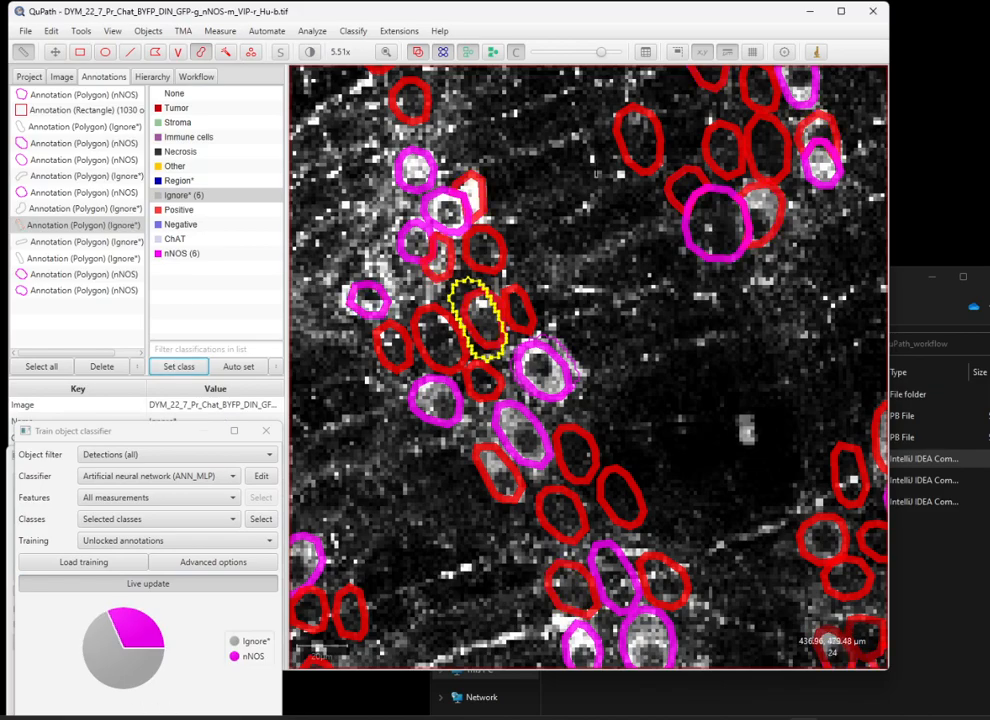
# Brush separate annotations over the two adjacent bright cells missed as nNOS in the central ganglion
pyautogui.scroll(-3, 740, 318)
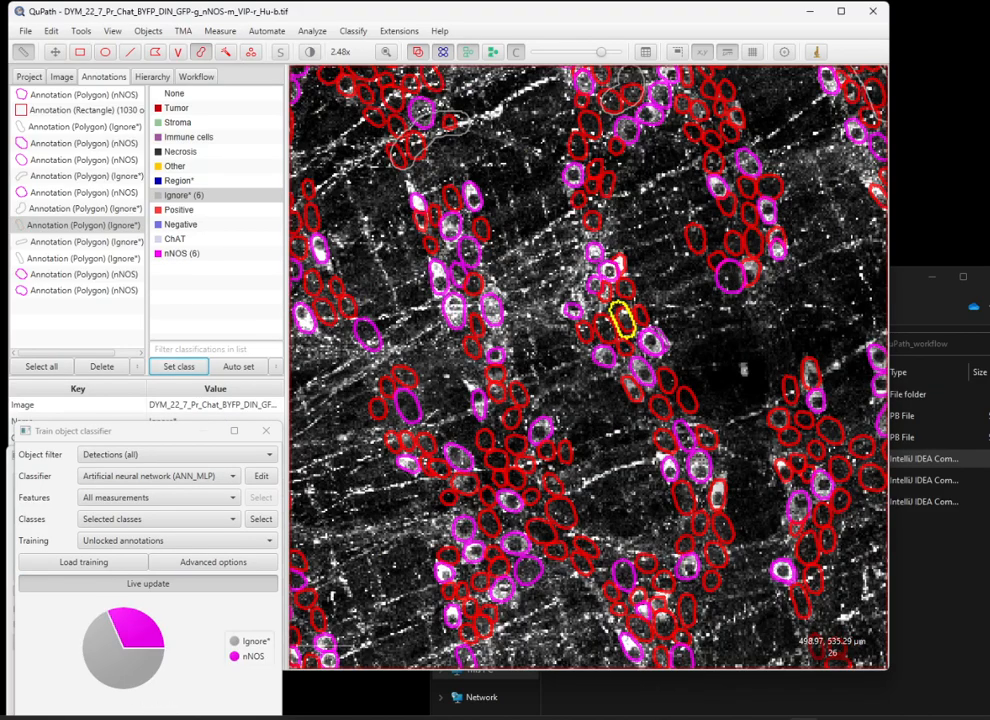
pyautogui.scroll(-2, 738, 320)
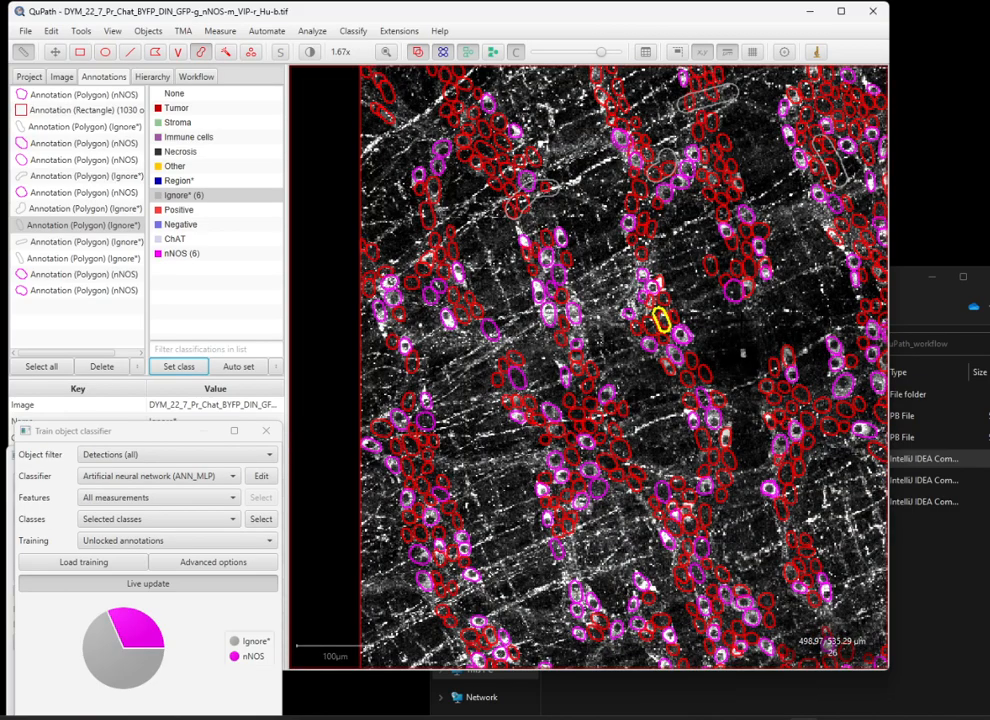
pyautogui.scroll(-2, 745, 320)
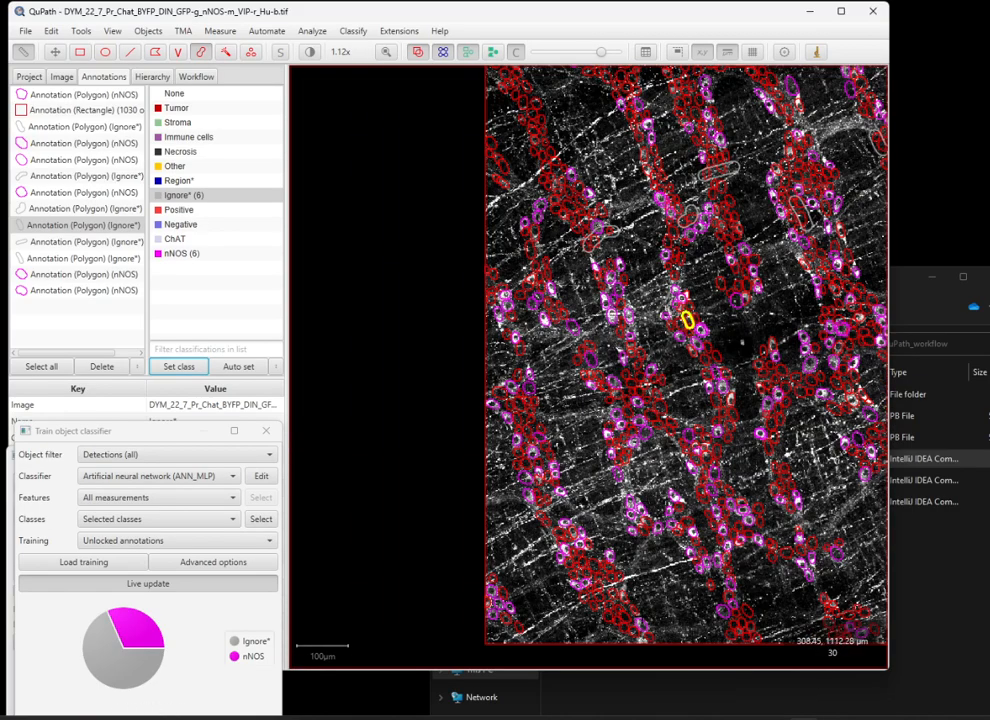
pyautogui.scroll(-2, 740, 320)
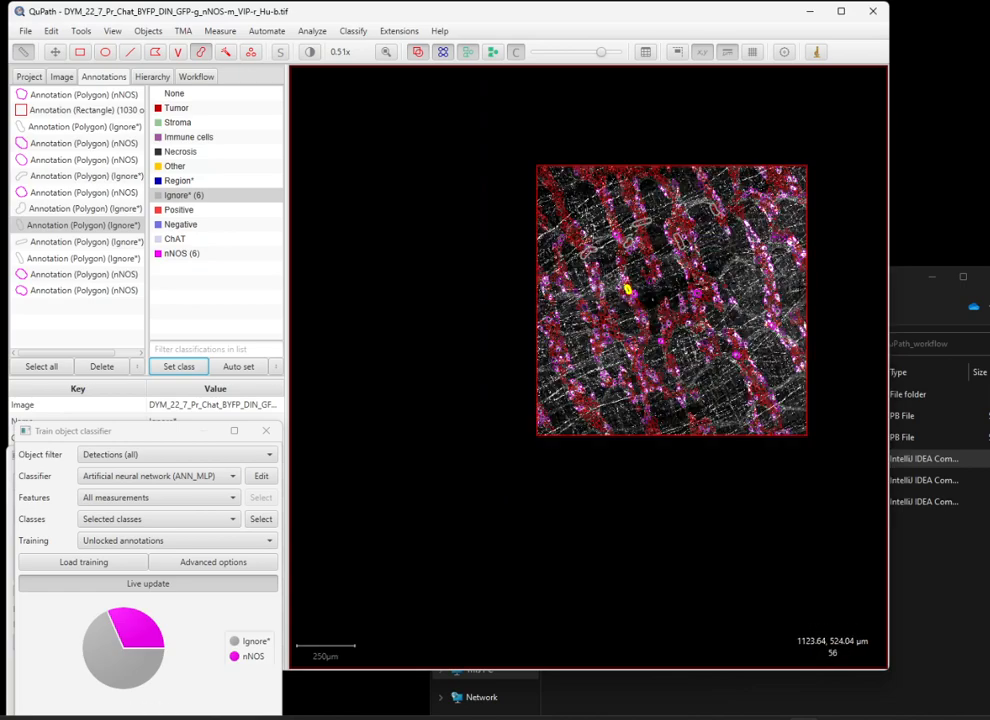
pyautogui.scroll(2, 810, 290)
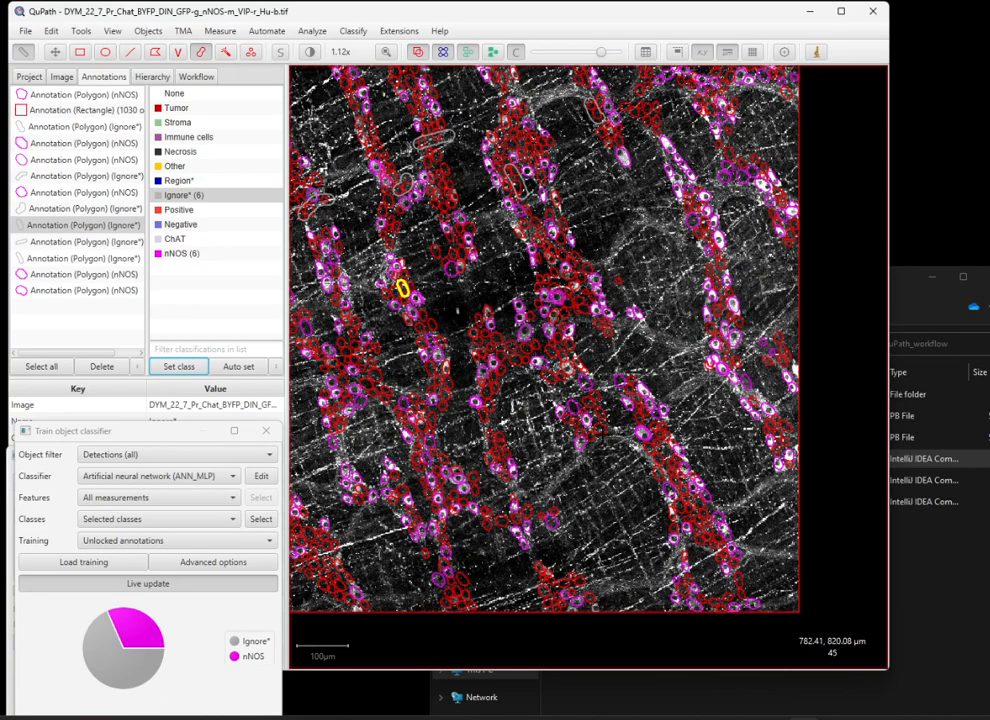
pyautogui.scroll(4, 433, 303)
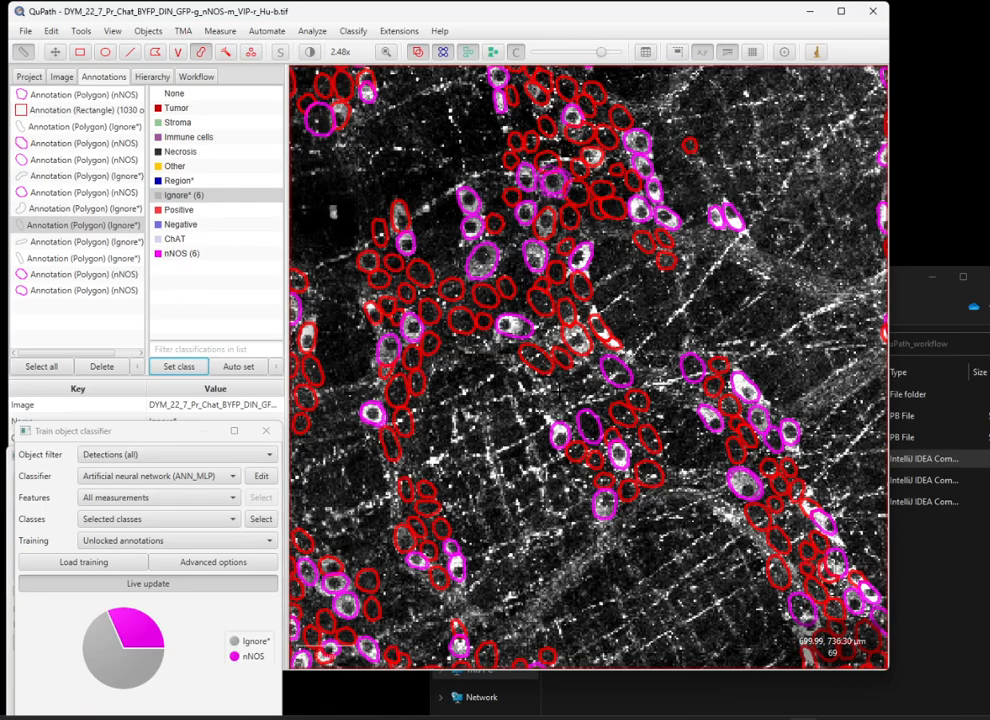
pyautogui.click(580, 345)
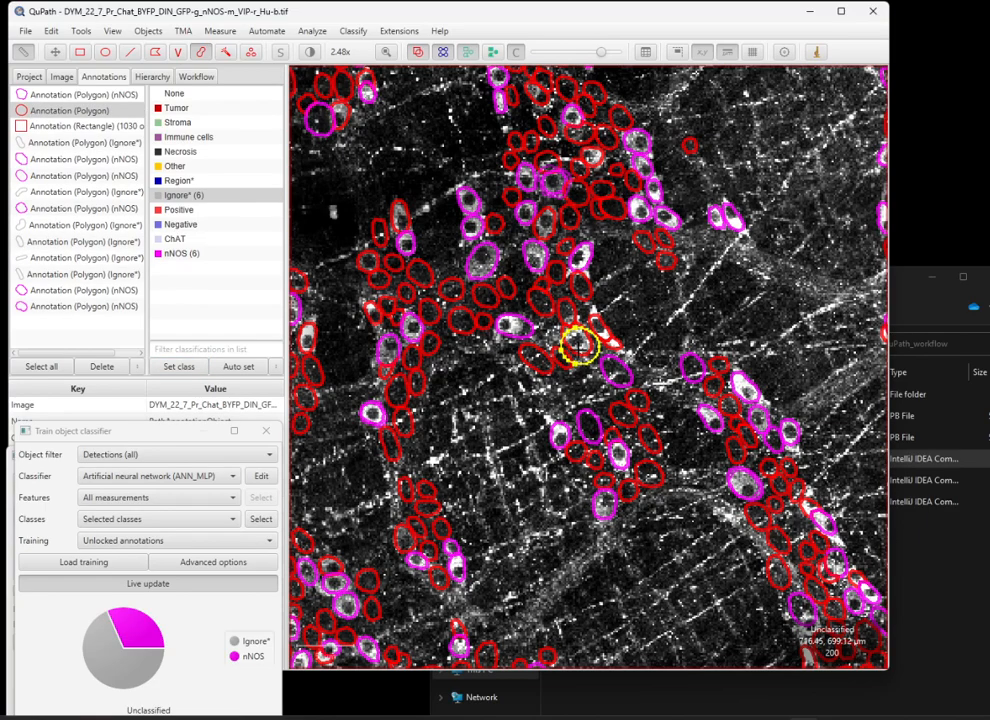
pyautogui.scroll(2, 580, 345)
pyautogui.moveTo(569, 327); pyautogui.dragTo(578, 340)
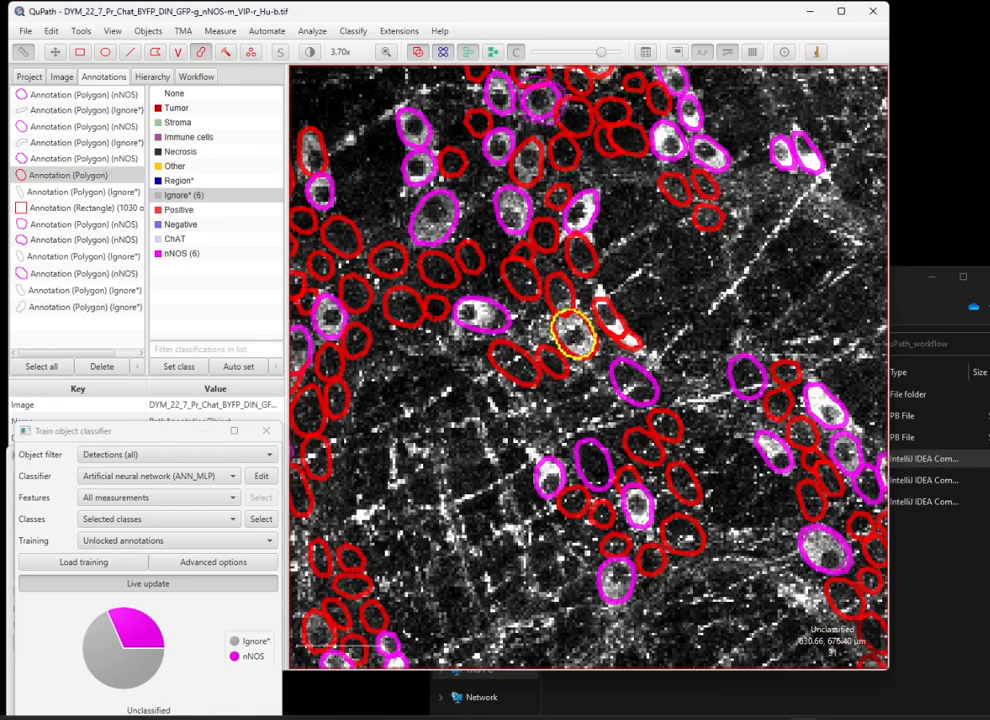
pyautogui.moveTo(600, 300)
pyautogui.mouseDown()
pyautogui.moveTo(612, 326)
pyautogui.moveTo(597, 333)
pyautogui.moveTo(612, 317)
pyautogui.mouseUp()
pyautogui.click(578, 335)
pyautogui.hotkey('ctrl', 'z')
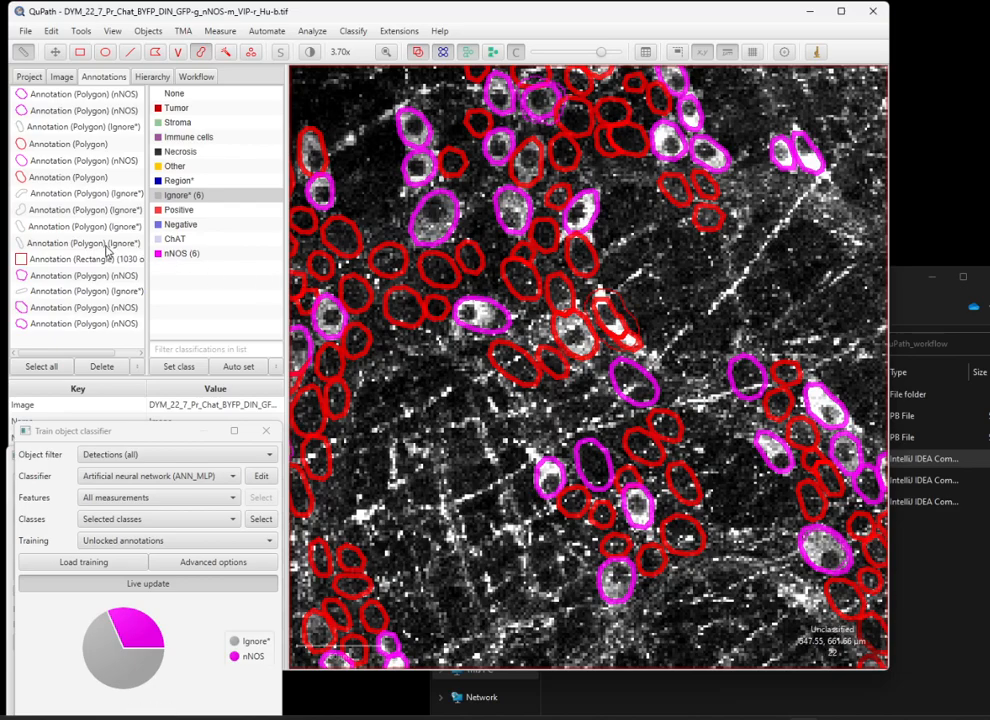
# Select the two new unclassified annotations together and assign them the nNOS class
pyautogui.click(100, 178)
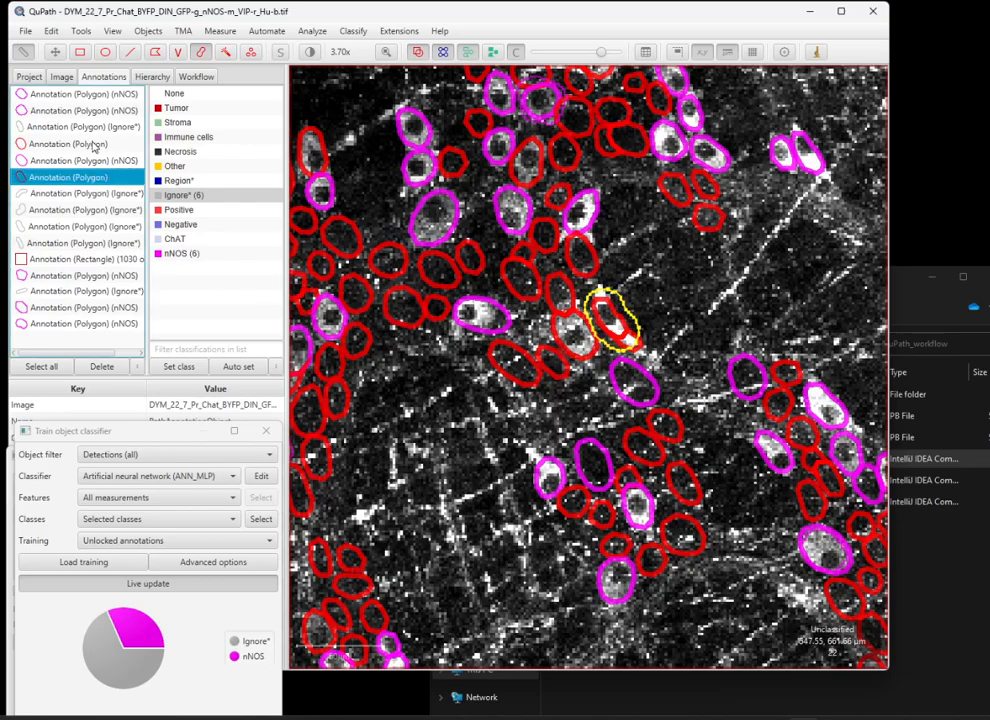
pyautogui.click(94, 145)
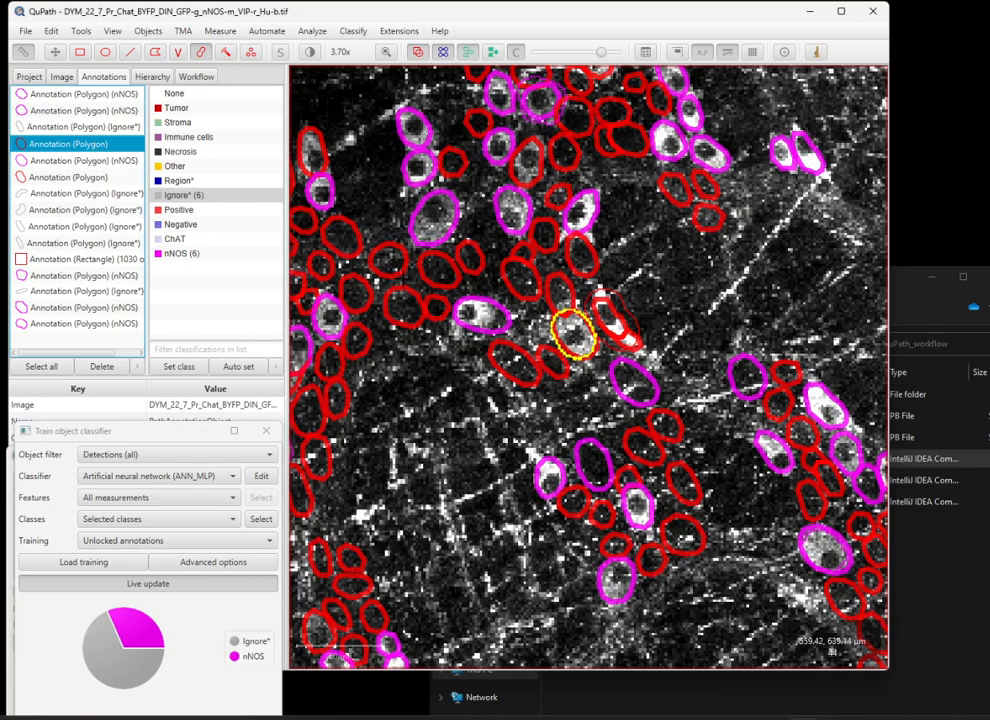
pyautogui.keyDown('ctrl'); pyautogui.click(106, 180); pyautogui.keyUp('ctrl')
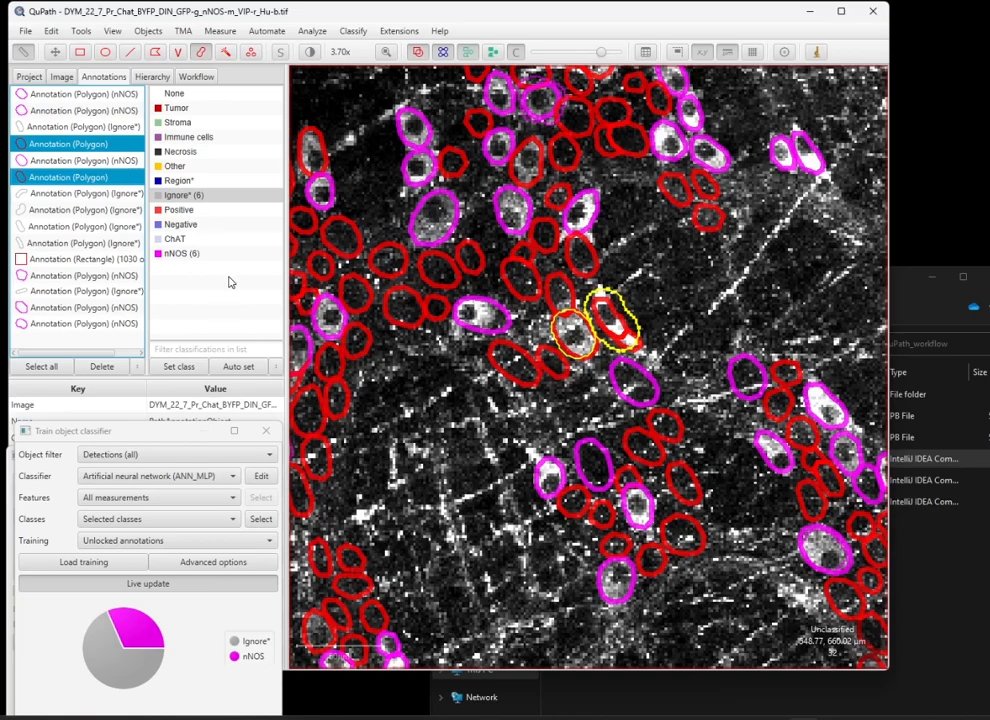
pyautogui.click(190, 256)
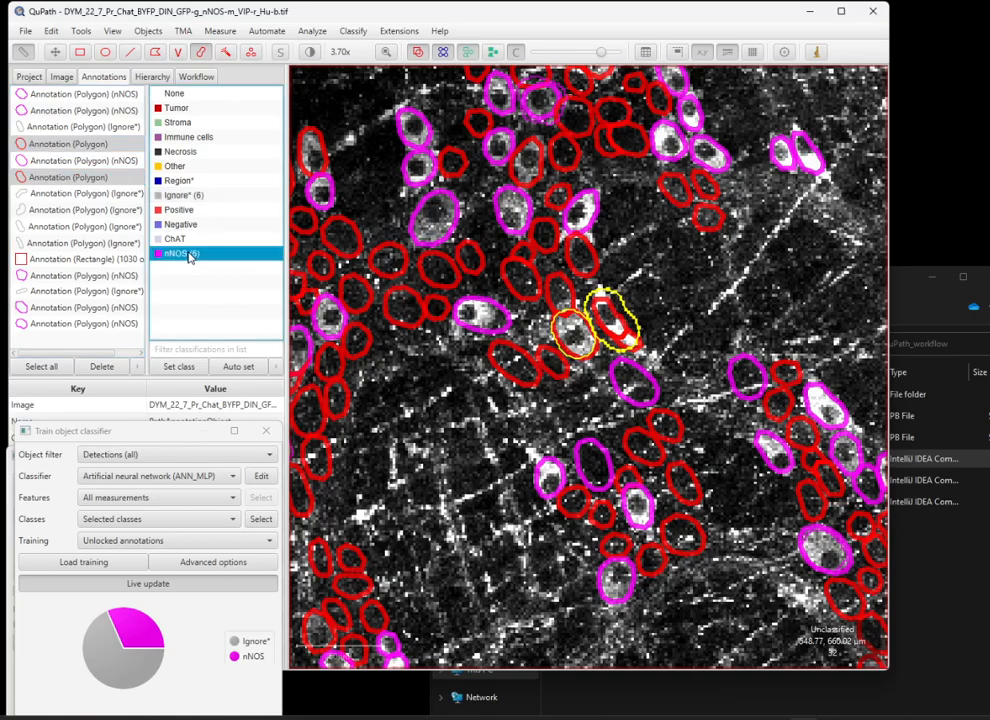
pyautogui.click(179, 366)
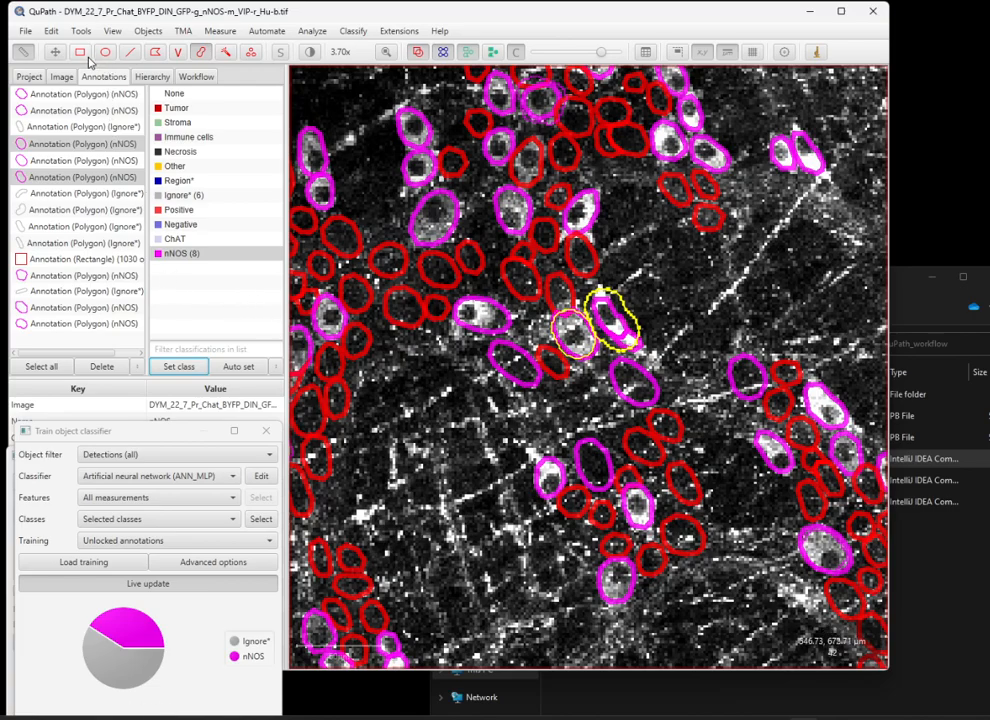
# Select the dark nNOS-predicted cell detection beside the two newly annotated neurons and set its class to Ignore*
pyautogui.click(56, 52)
pyautogui.doubleClick(517, 369)
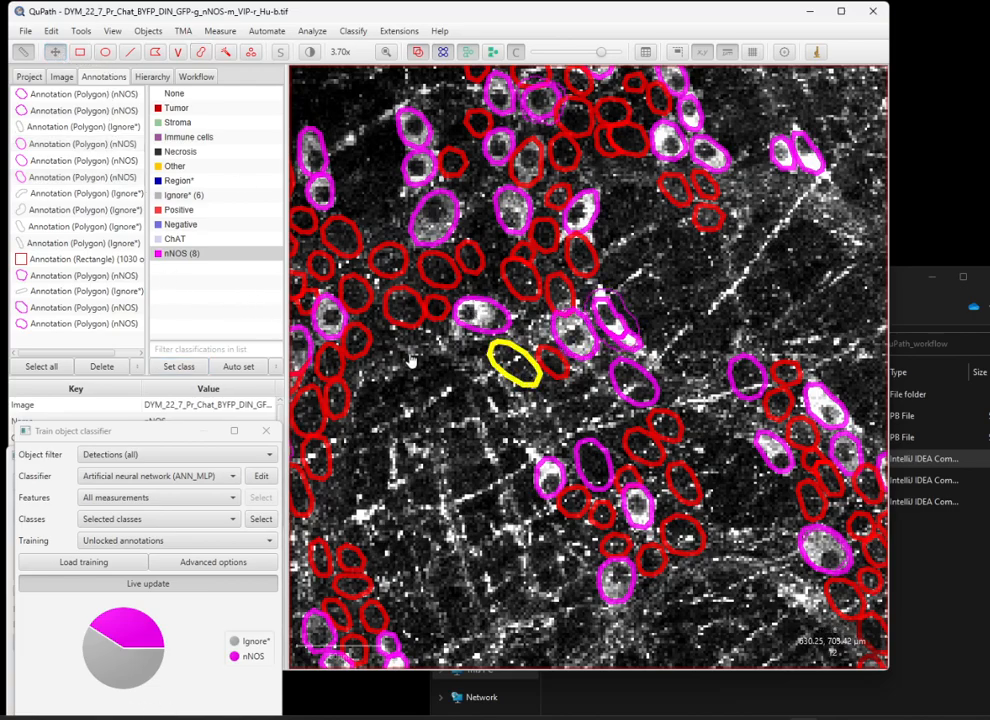
pyautogui.click(180, 195)
pyautogui.click(179, 366)
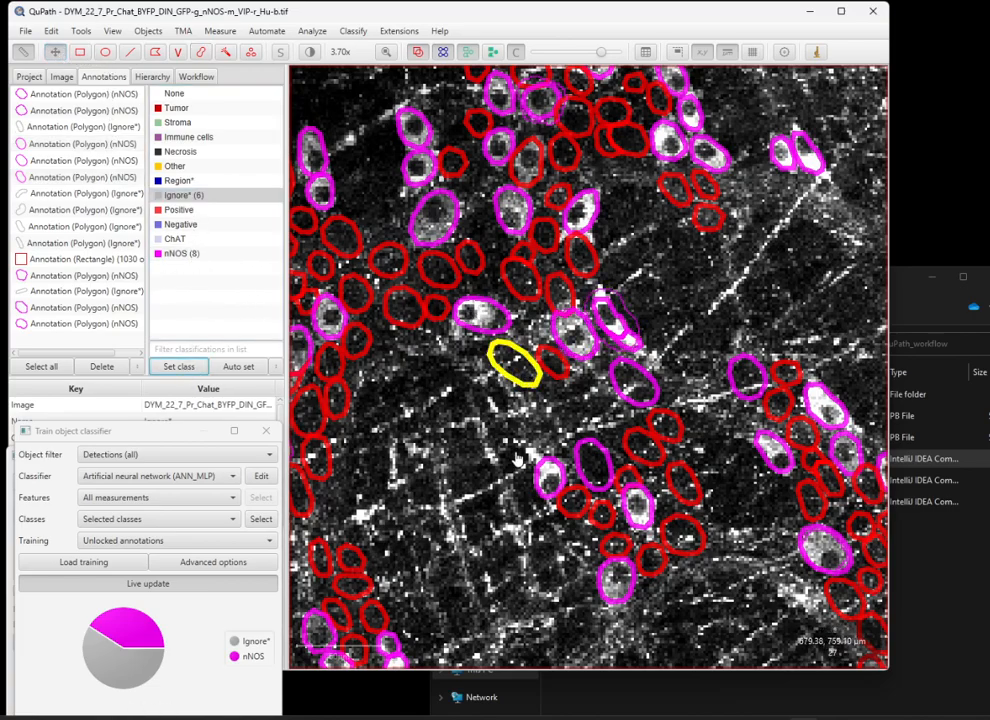
# Brush an annotation over the dark cell just set to Ignore* below the central ganglion and classify the annotation as Ignore*
pyautogui.scroll(-4, 486, 440)
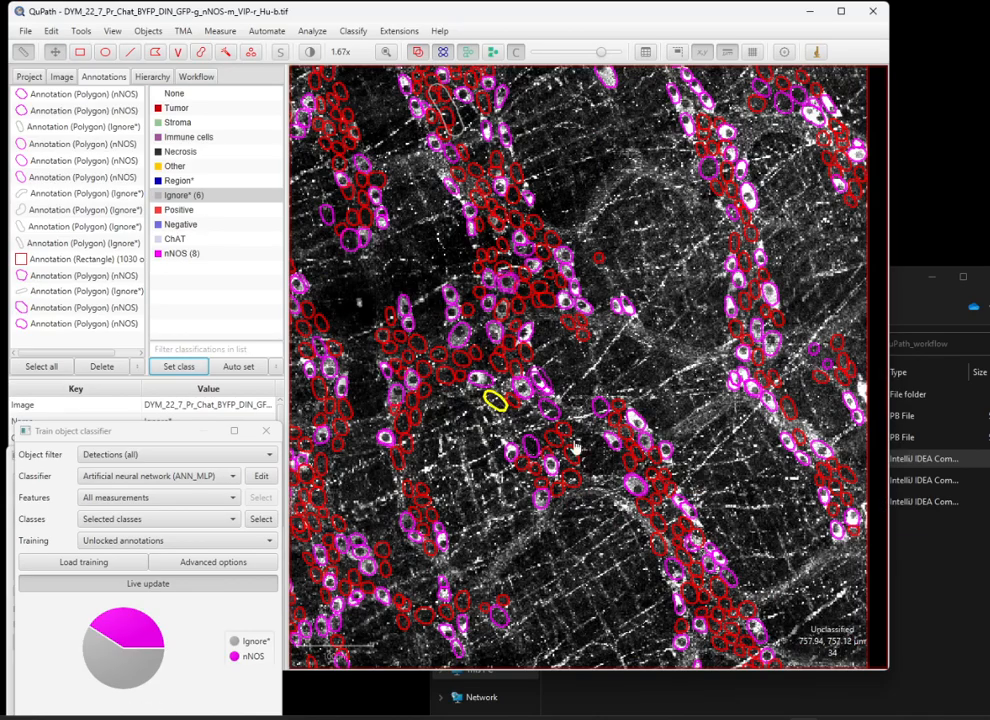
pyautogui.scroll(4, 435, 335)
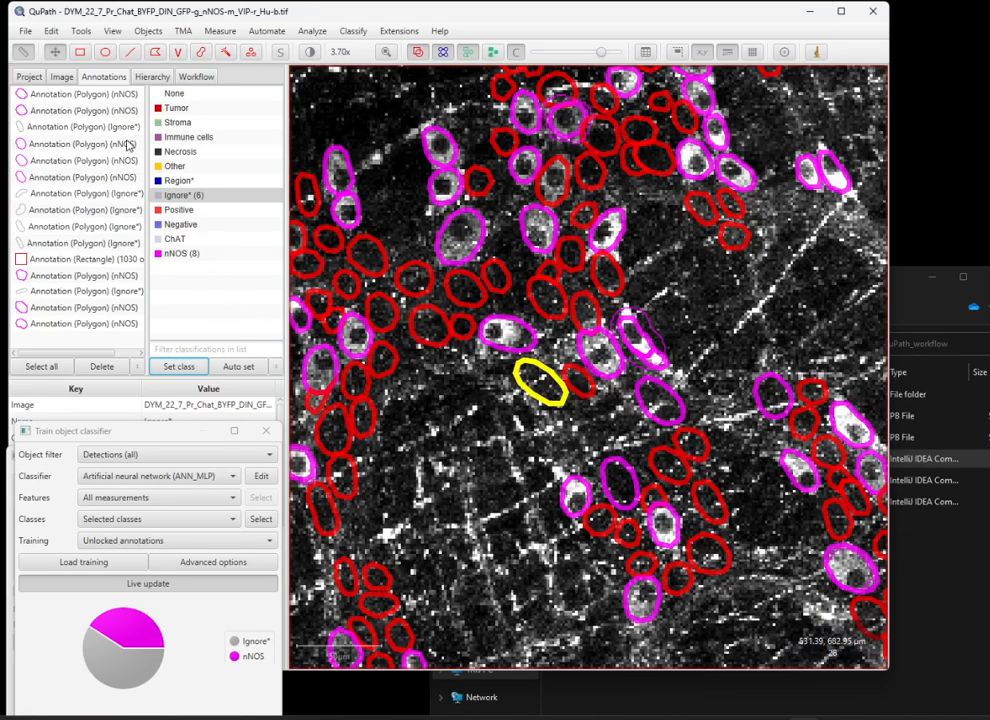
pyautogui.click(105, 54)
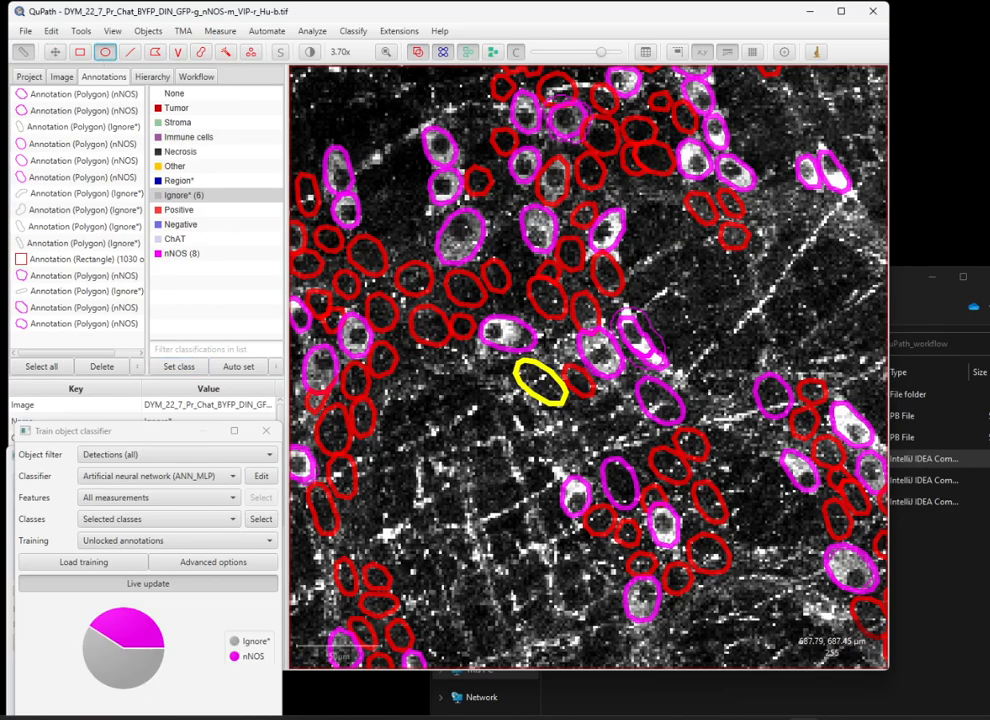
pyautogui.click(201, 54)
pyautogui.moveTo(555, 414); pyautogui.dragTo(539, 384)
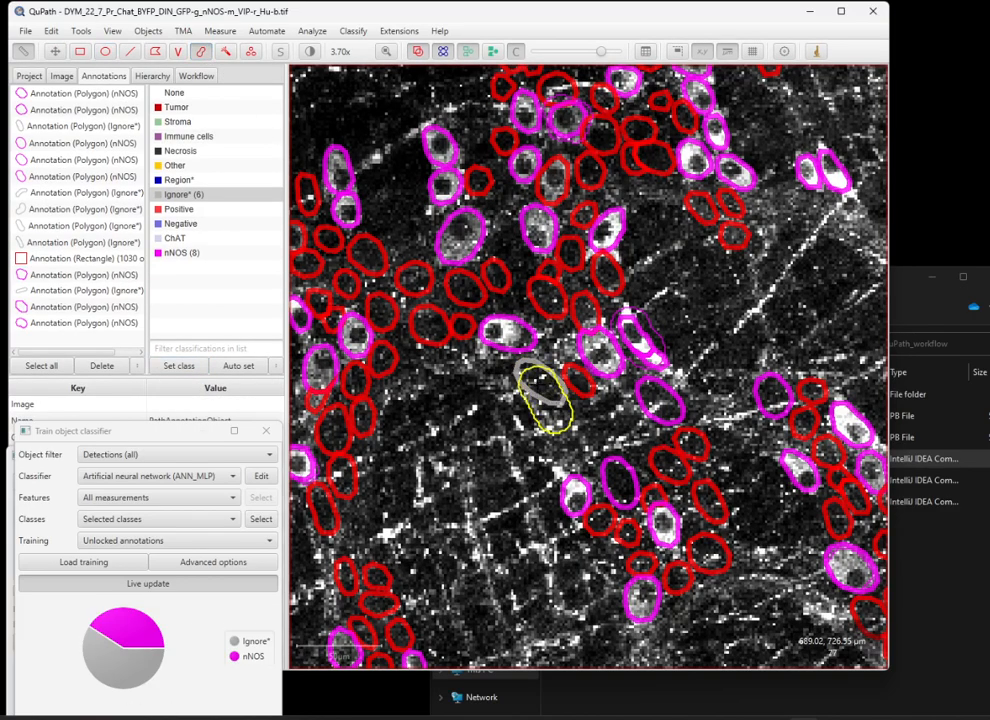
pyautogui.click(179, 365)
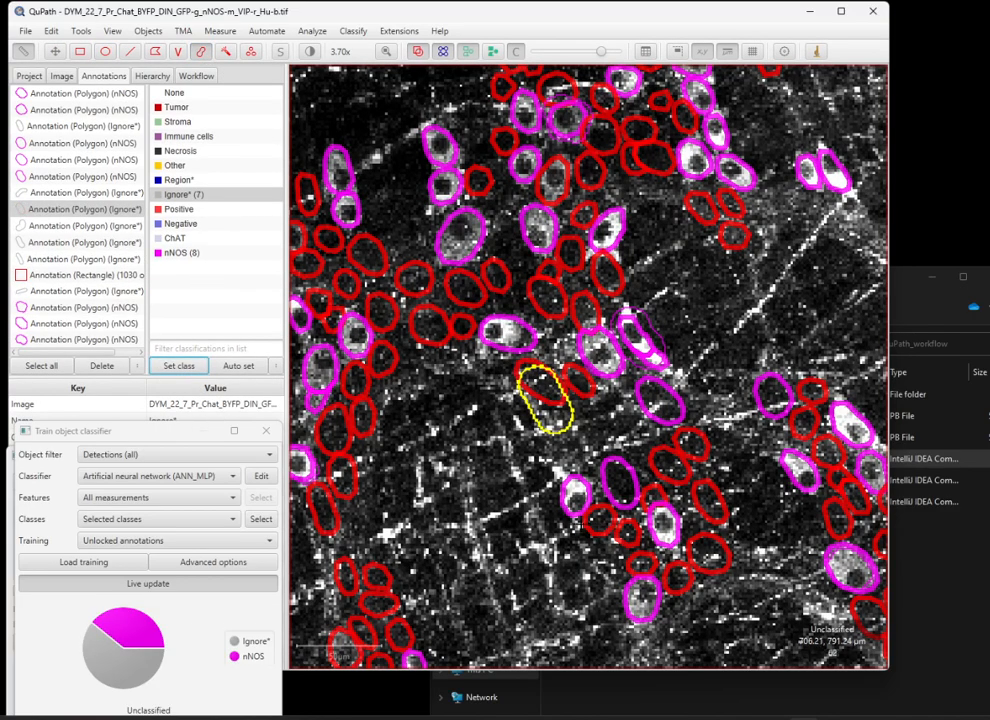
# Save the trained object classifier under the name nNOS and close the training window
pyautogui.scroll(-4, 558, 527)
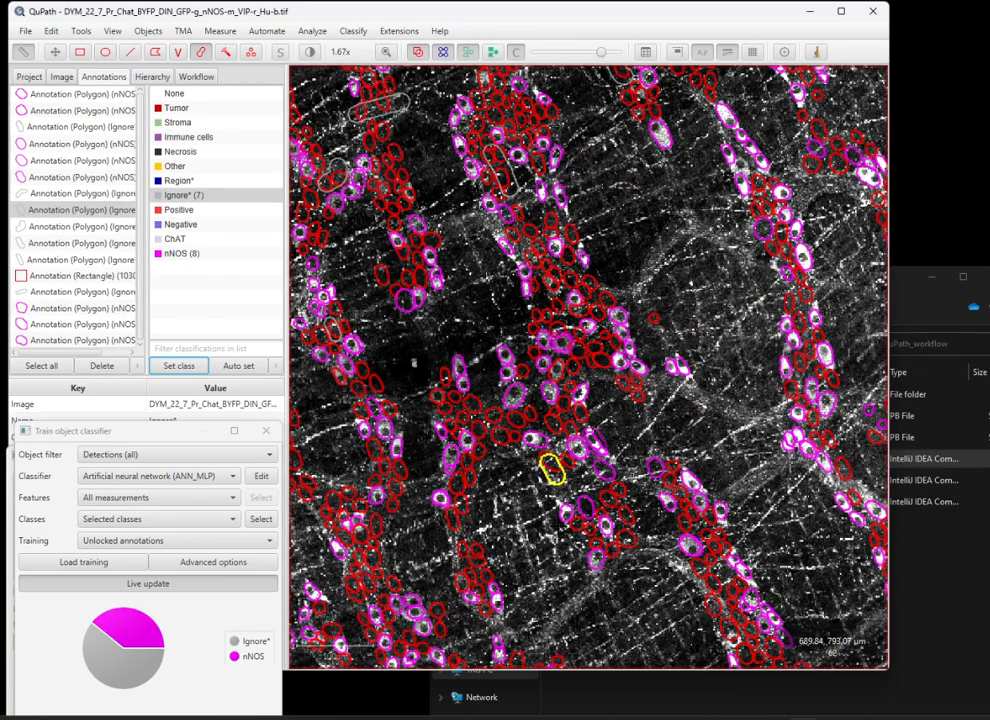
pyautogui.scroll(-4, 560, 525)
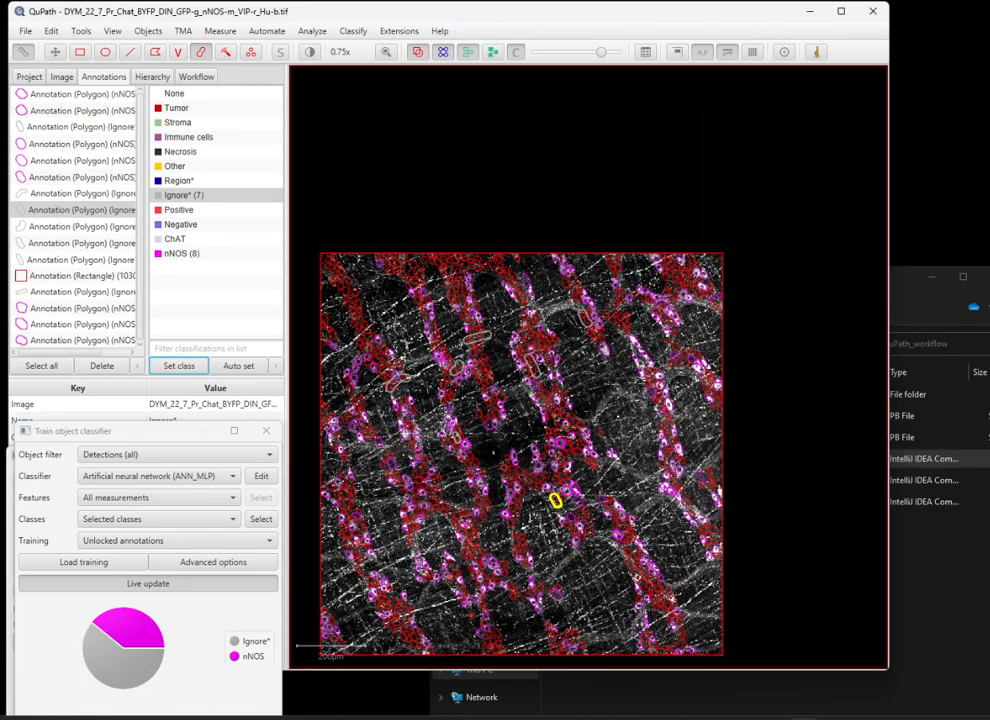
pyautogui.moveTo(100, 430); pyautogui.dragTo(111, 229)
pyautogui.click(184, 523)
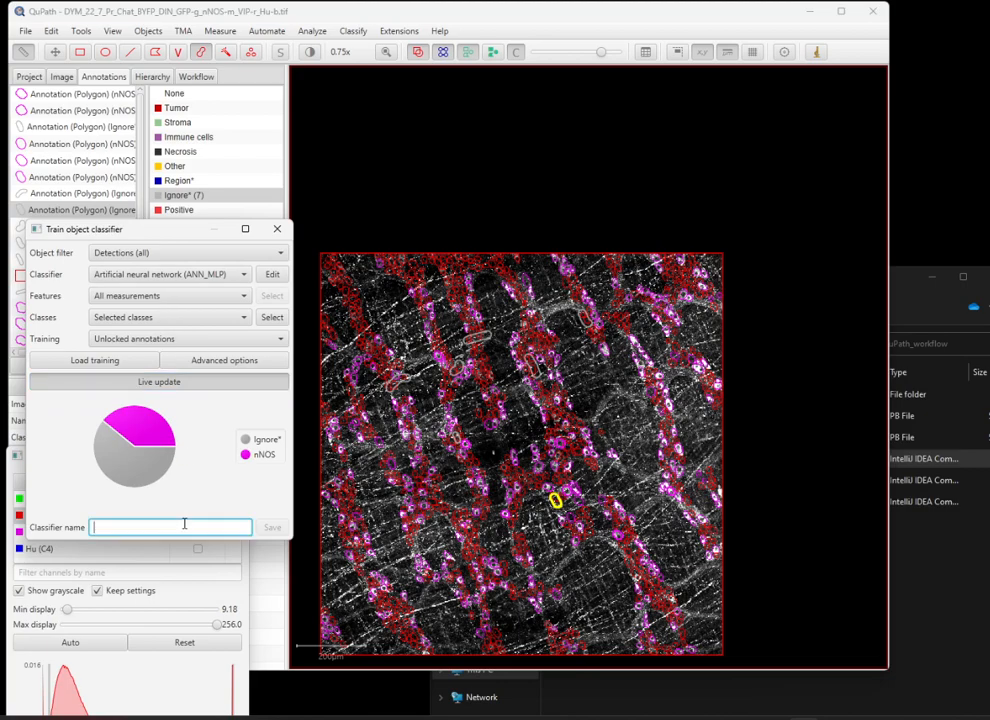
pyautogui.write('nNOS')
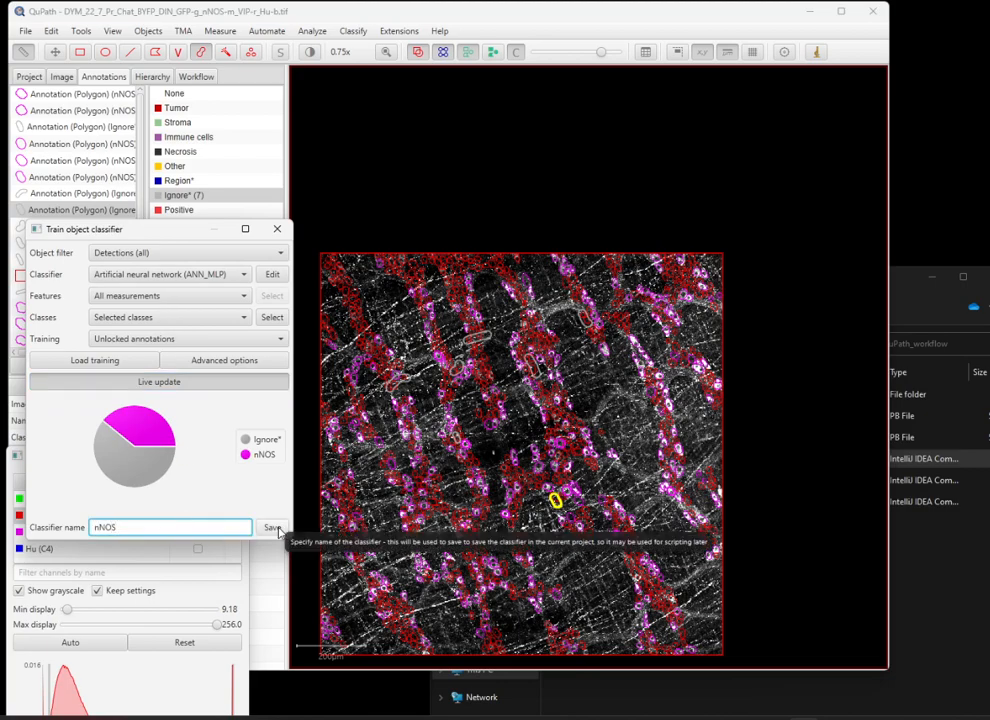
pyautogui.click(272, 527)
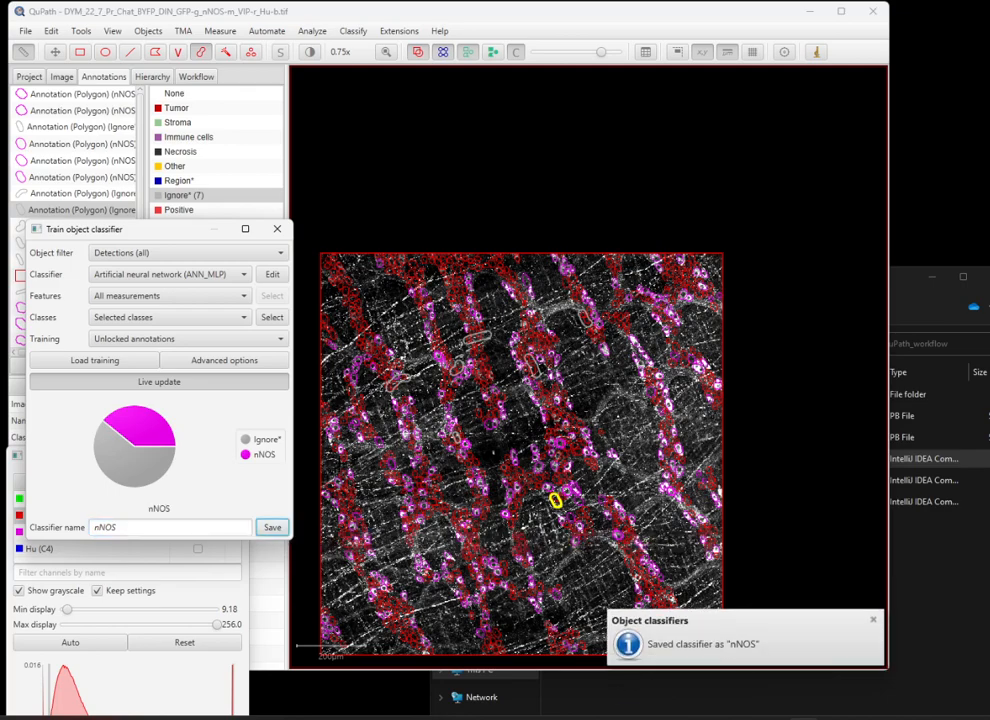
pyautogui.click(278, 231)
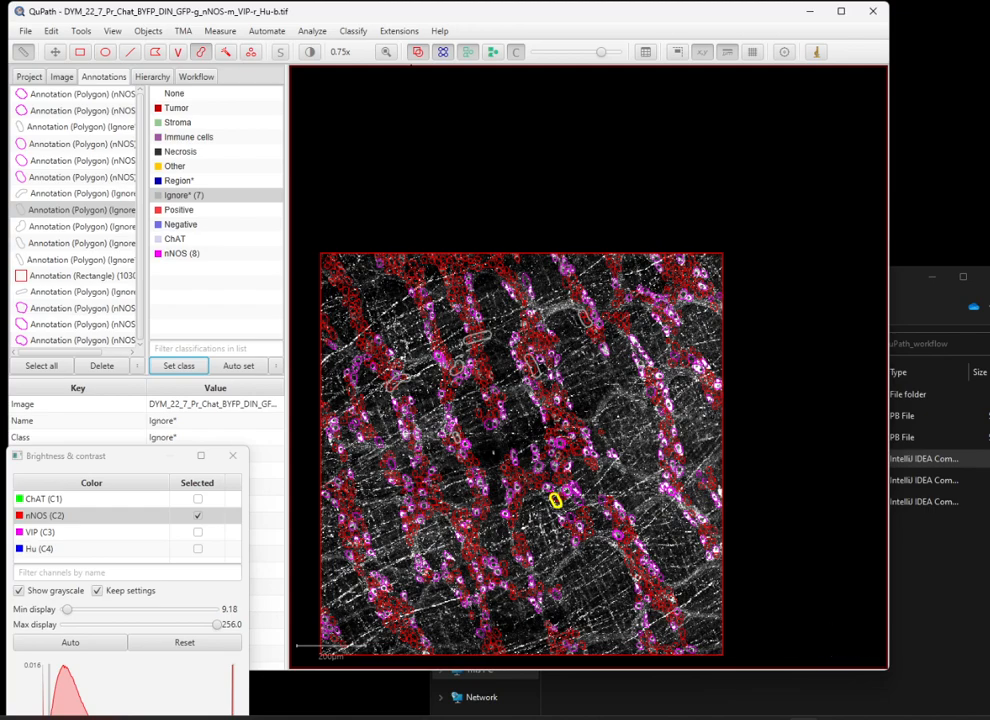
pyautogui.click(148, 31)
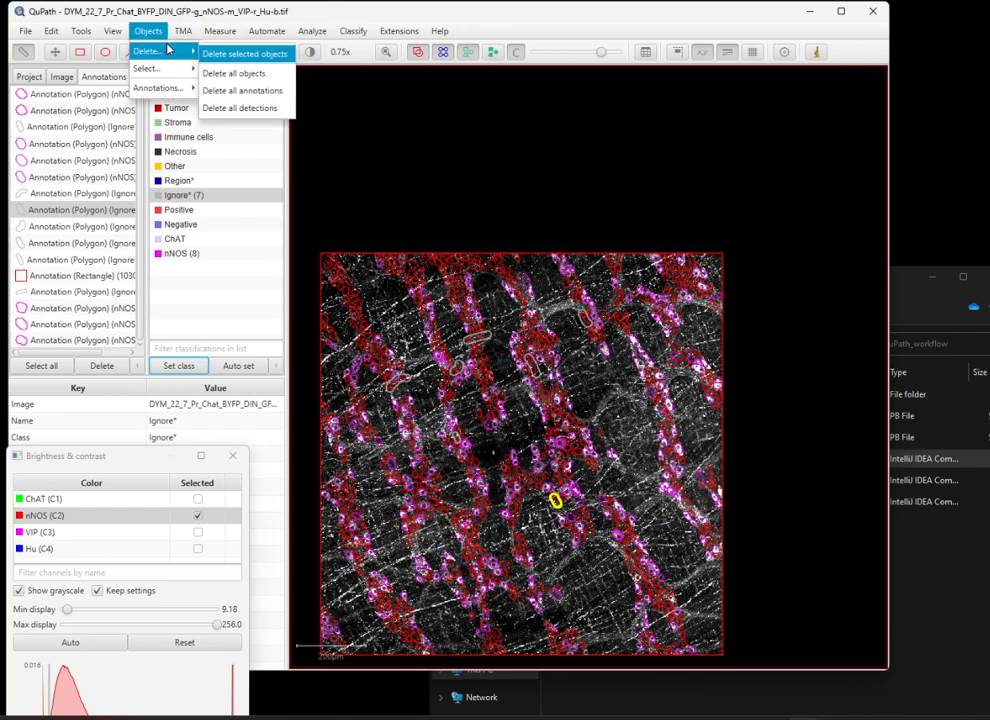
pyautogui.moveTo(165, 70)
pyautogui.click(281, 370)
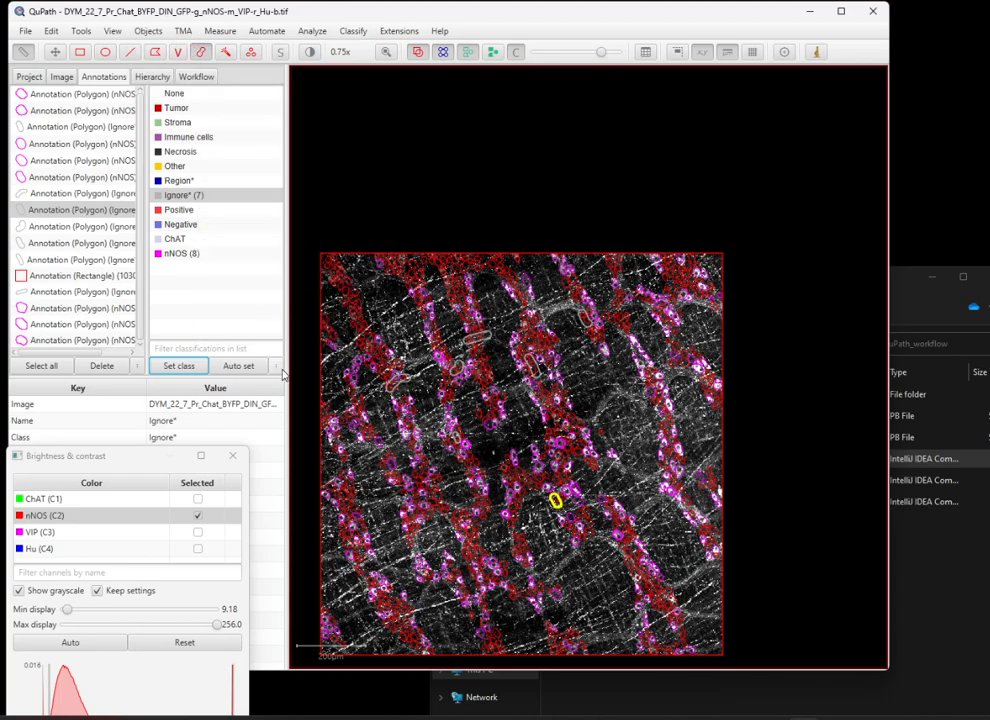
pyautogui.click(277, 367)
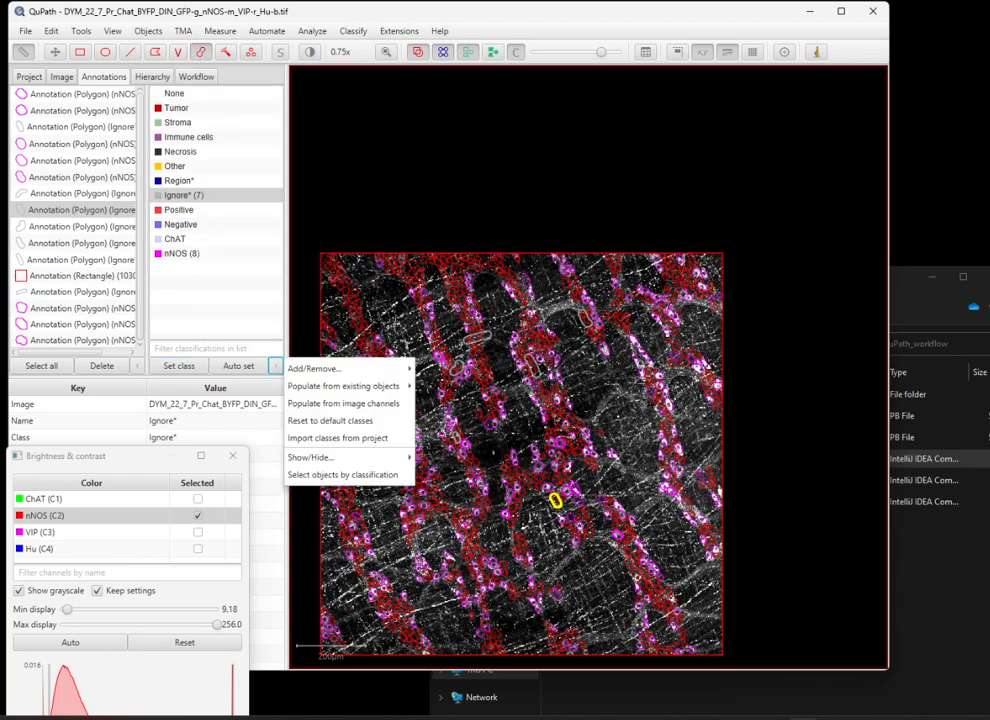
# Create a composite classifier from ChAT_classifier and nNOS, name it chat_NOS, and save and apply it
pyautogui.click(354, 32)
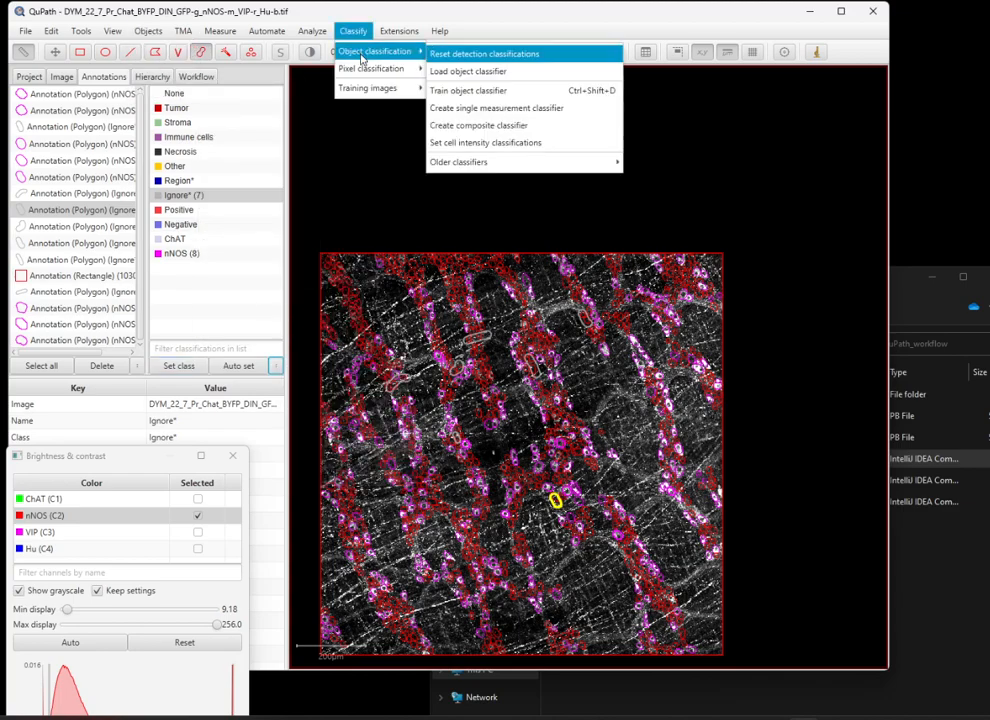
pyautogui.moveTo(374, 51)
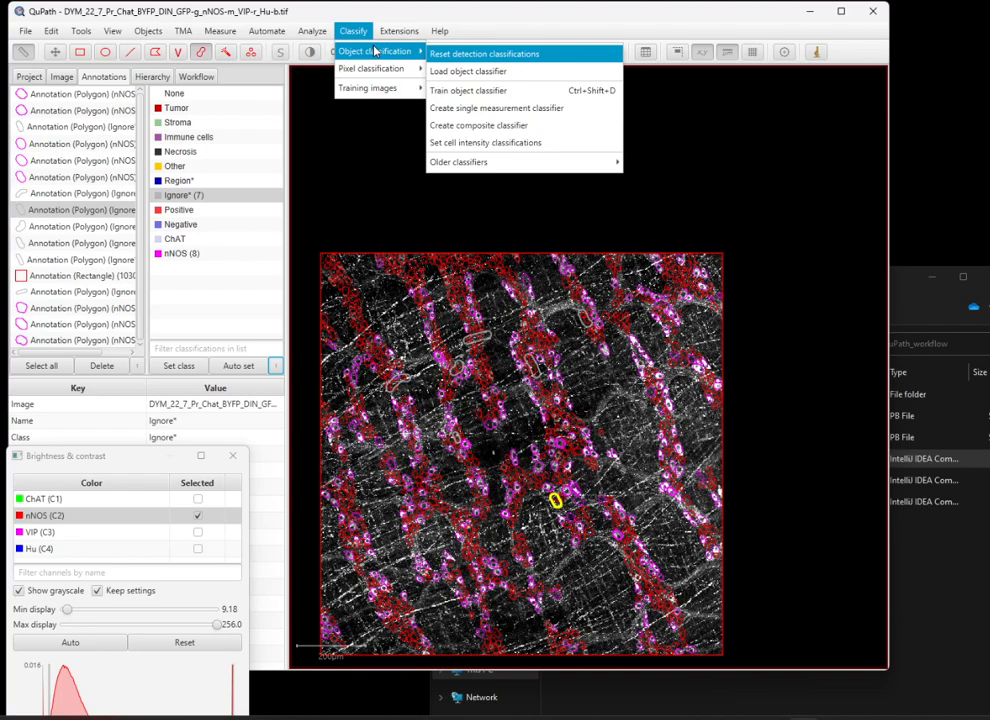
pyautogui.click(481, 128)
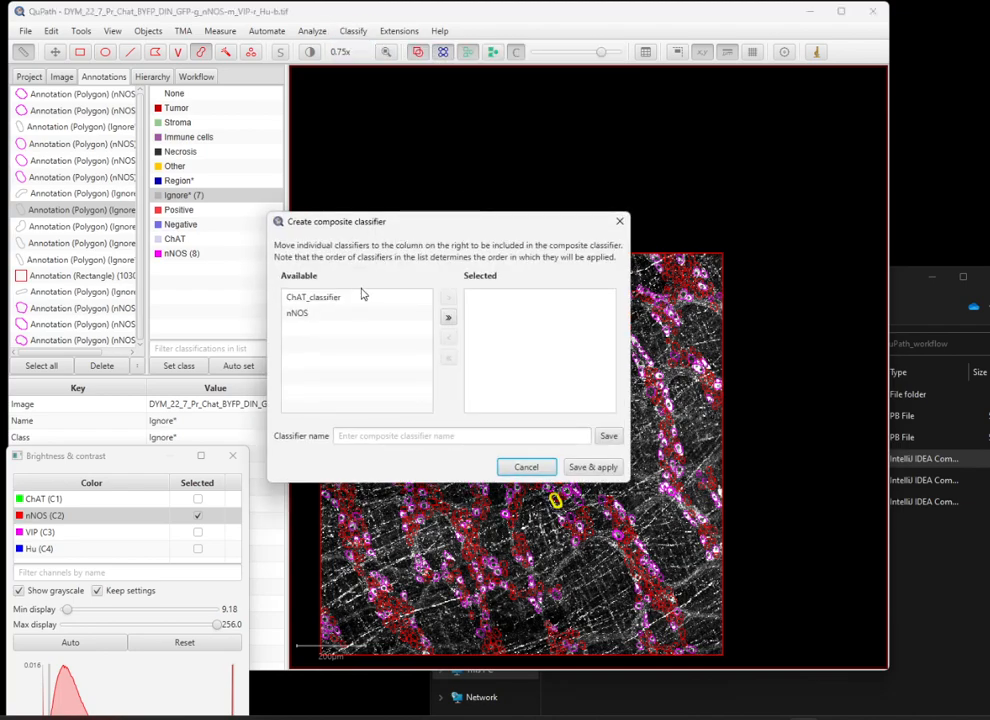
pyautogui.click(361, 297)
pyautogui.keyDown('shift'); pyautogui.click(359, 314); pyautogui.keyUp('shift')
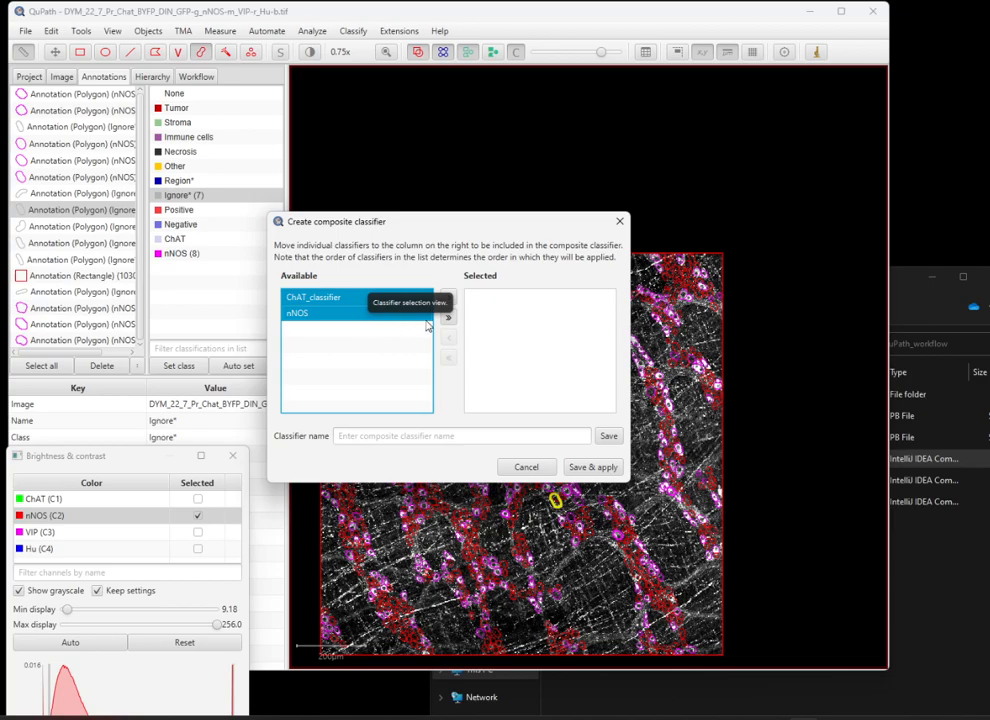
pyautogui.click(448, 317)
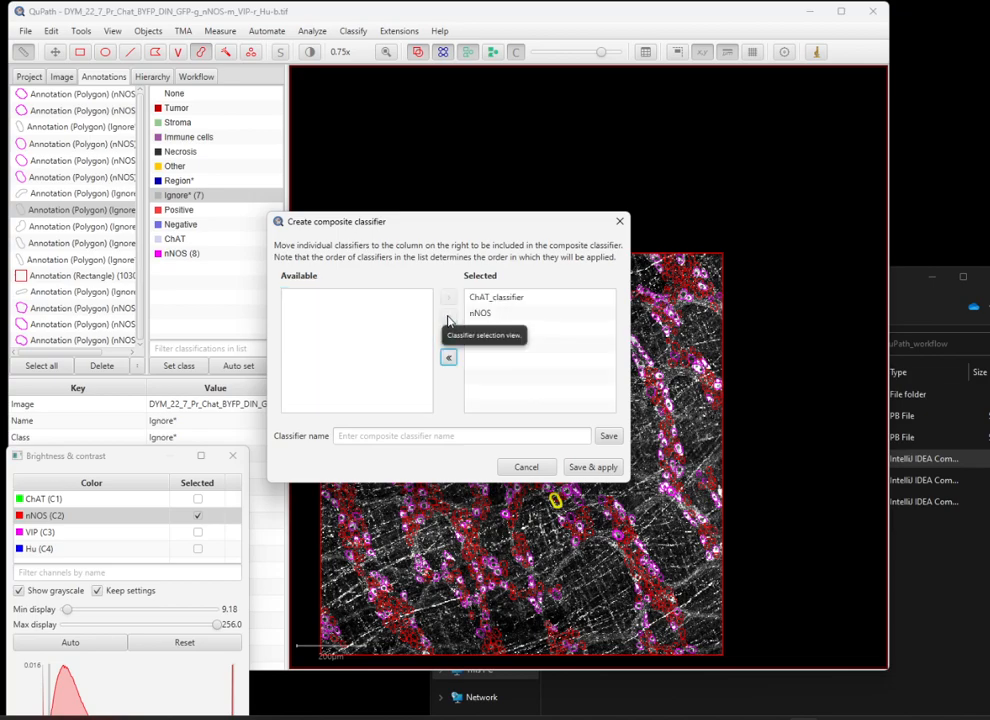
pyautogui.click(539, 437)
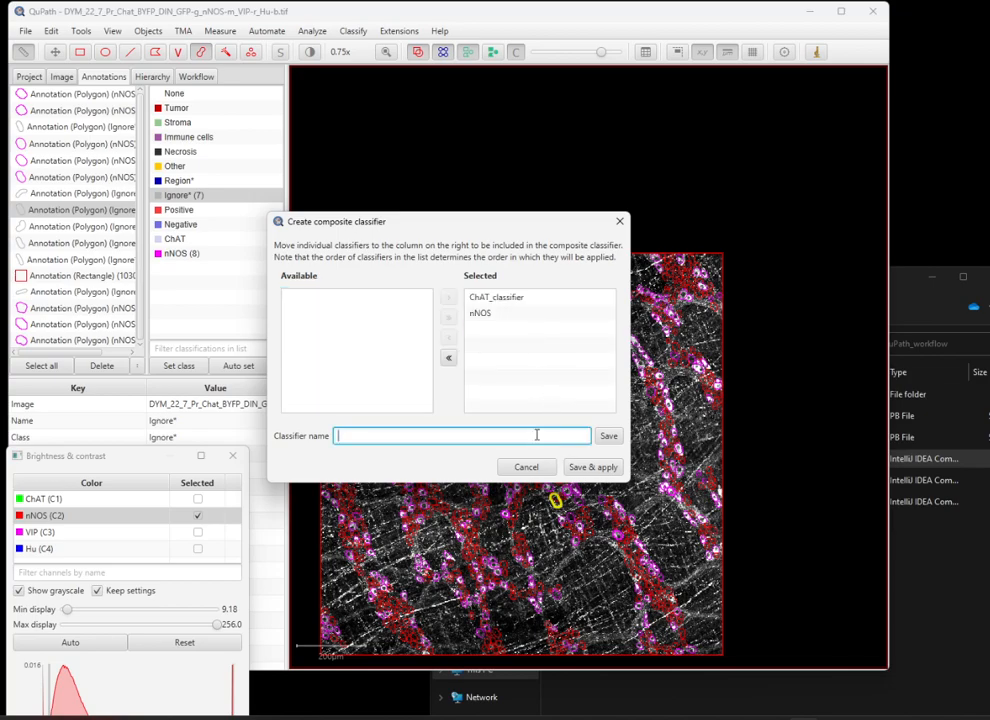
pyautogui.click(578, 467)
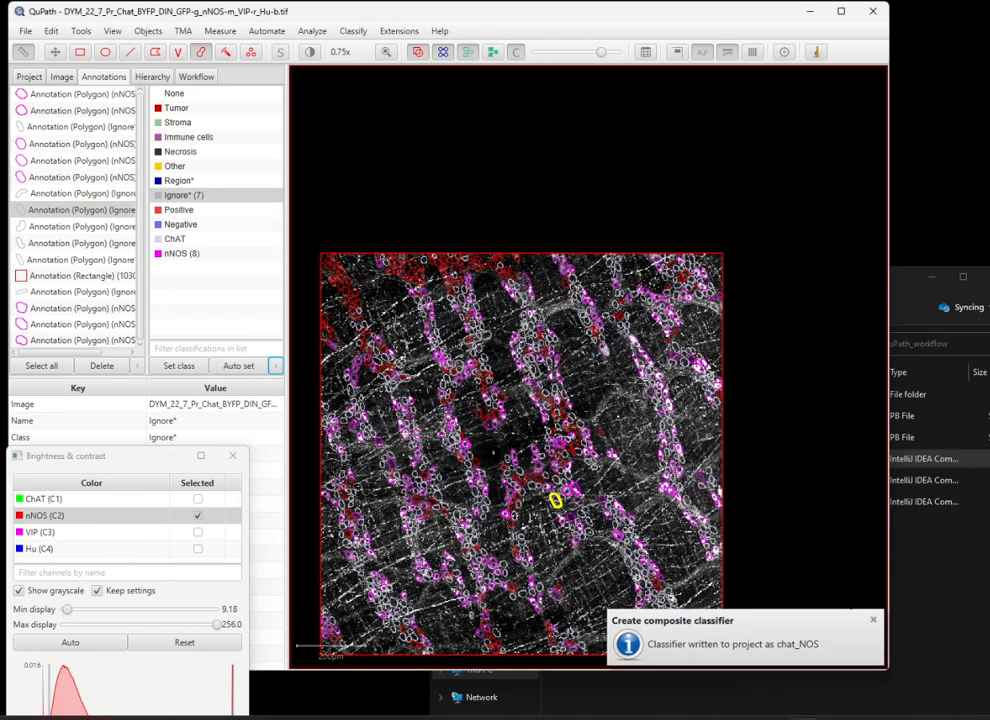
pyautogui.click(873, 621)
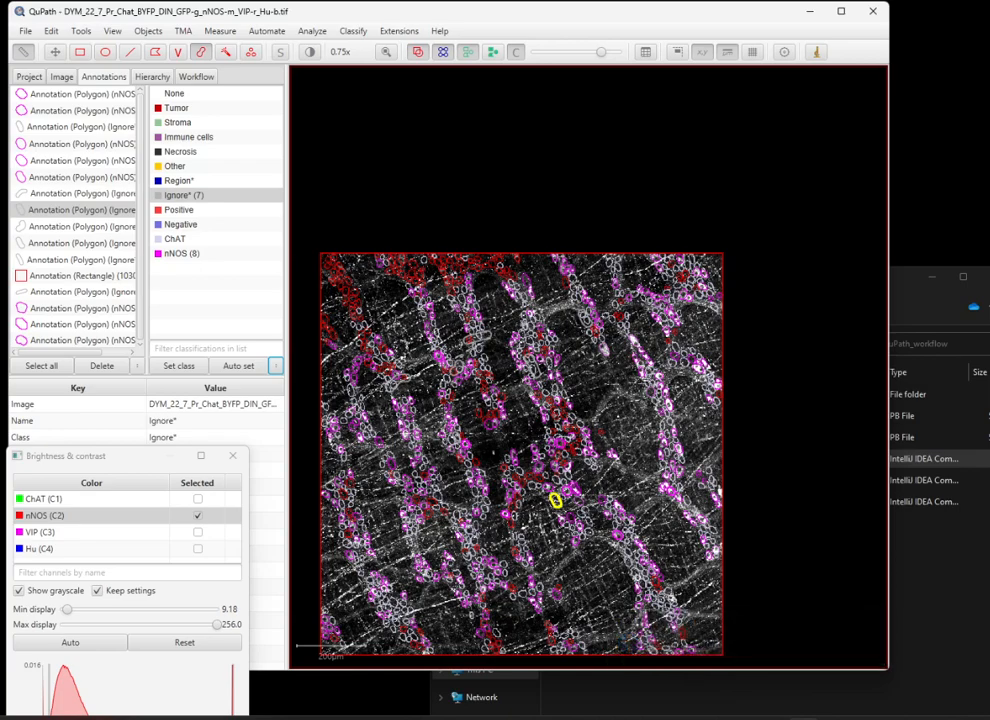
# Close the Brightness & contrast window and show the detection measurements table
pyautogui.click(231, 458)
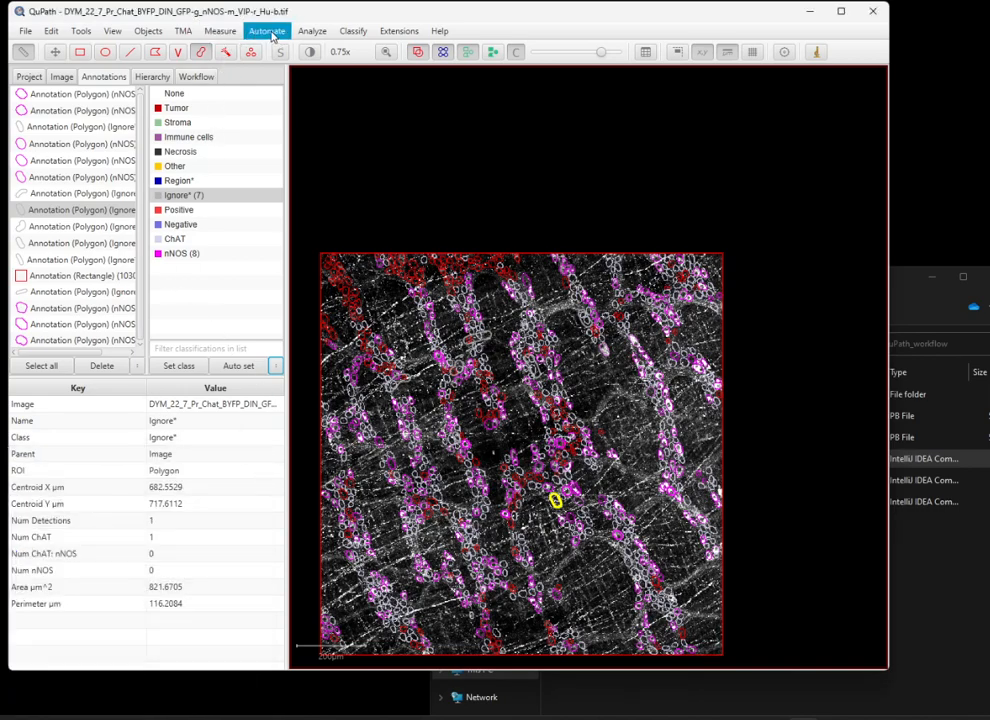
pyautogui.click(225, 33)
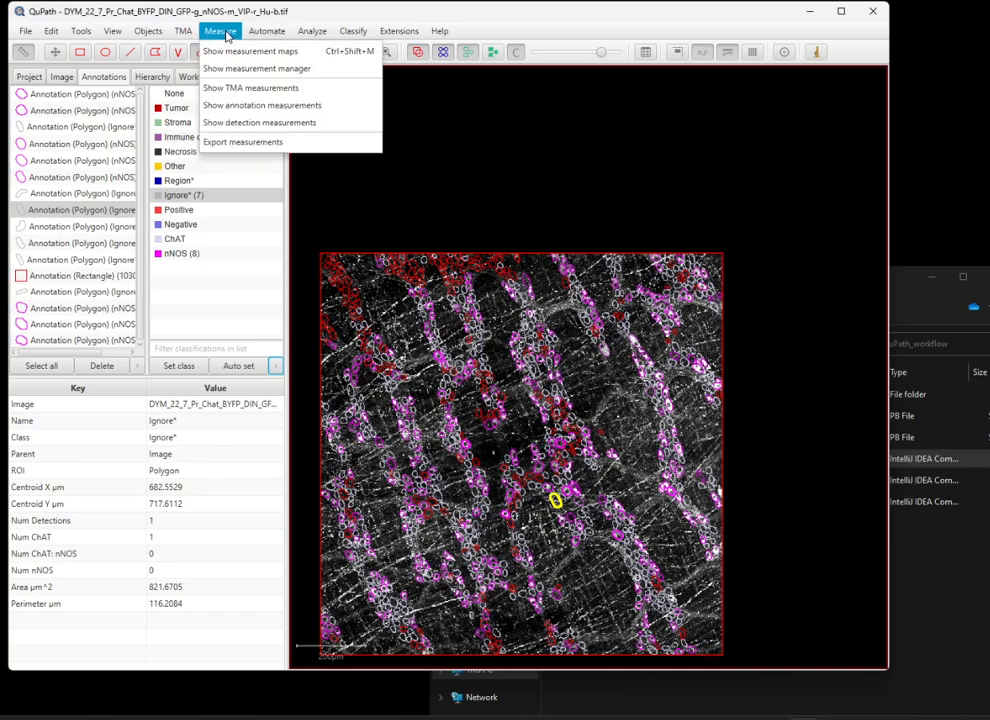
pyautogui.click(242, 124)
pyautogui.moveTo(456, 254); pyautogui.dragTo(15, 197)
pyautogui.moveTo(258, 124); pyautogui.dragTo(273, 89)
# Locate a ChAT detection and the nNOS detection listed just above it in the image from their result rows, and close the table
pyautogui.click(296, 281)
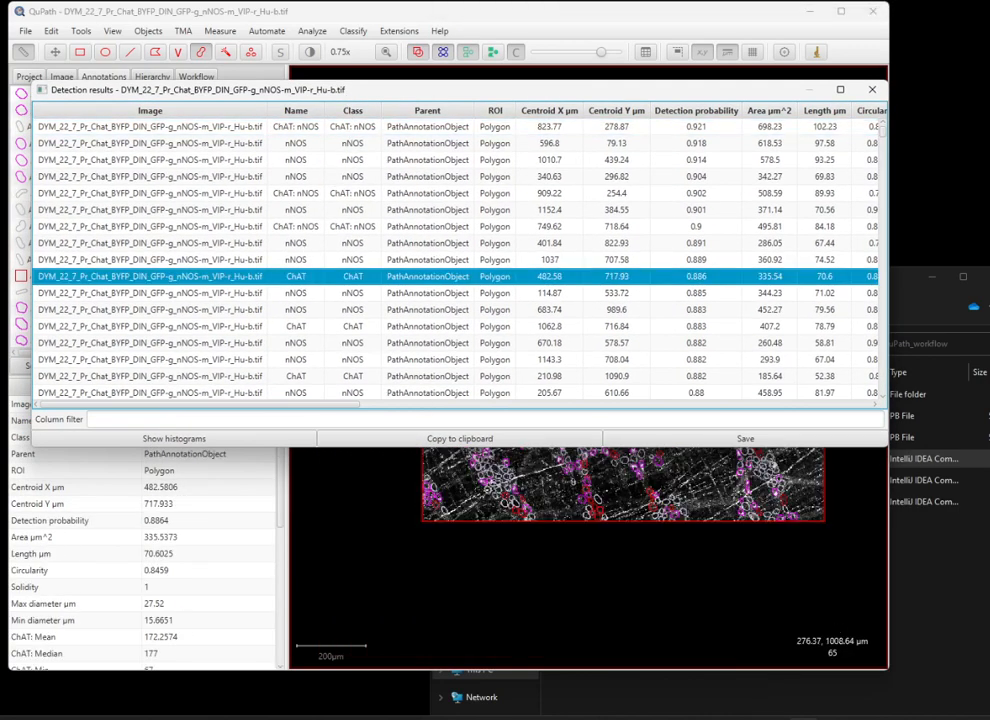
pyautogui.scroll(8, 579, 502)
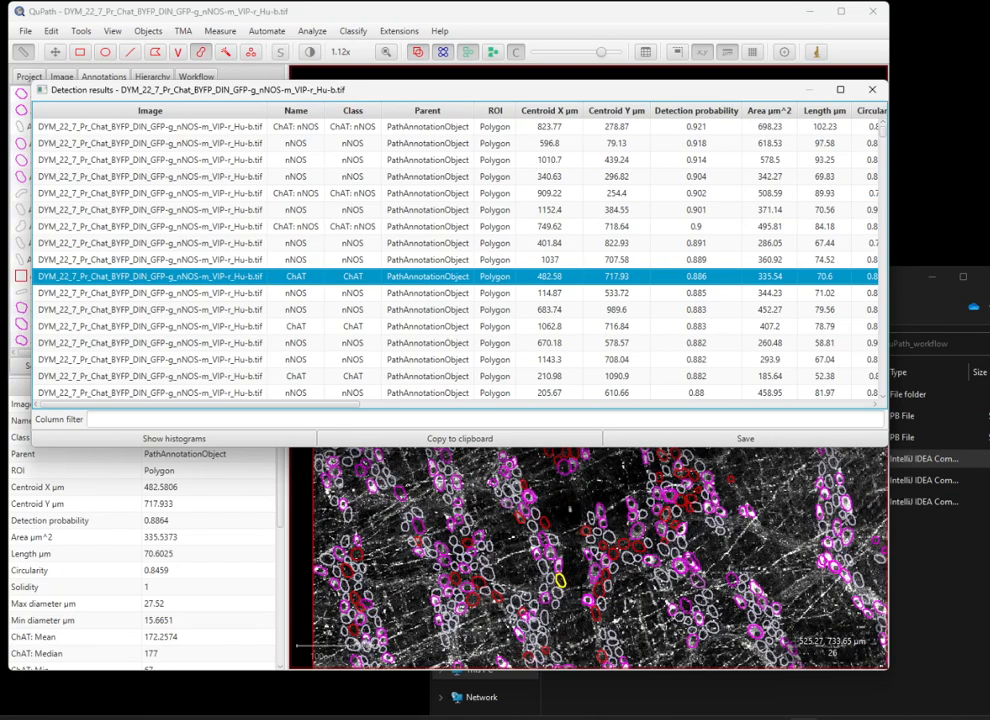
pyautogui.click(310, 262)
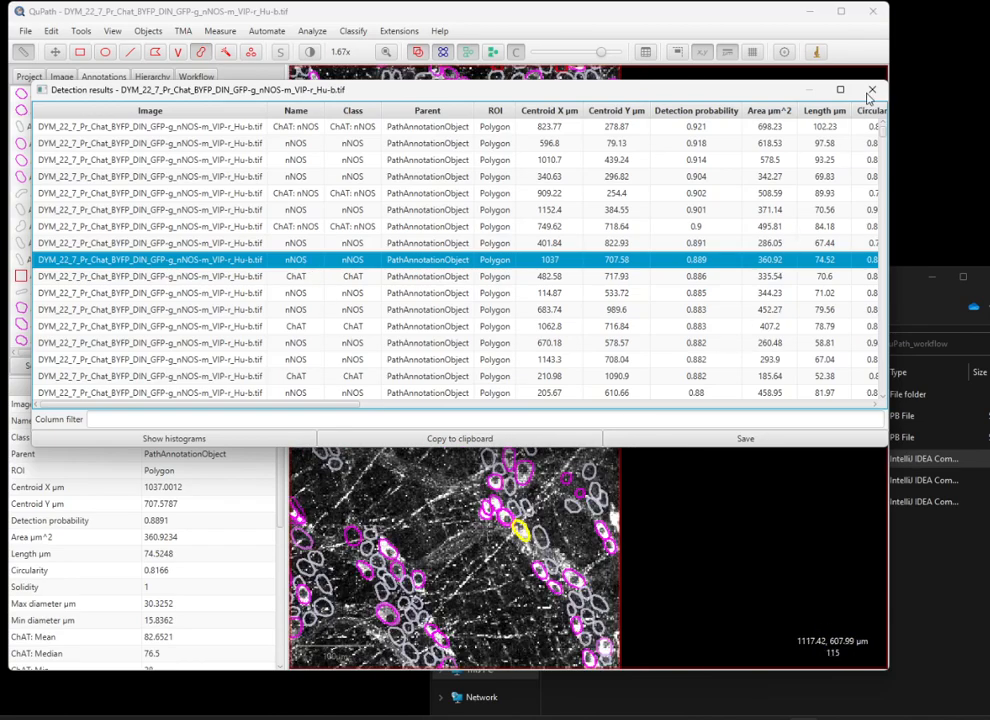
pyautogui.moveTo(305, 407); pyautogui.dragTo(254, 427)
pyautogui.click(872, 91)
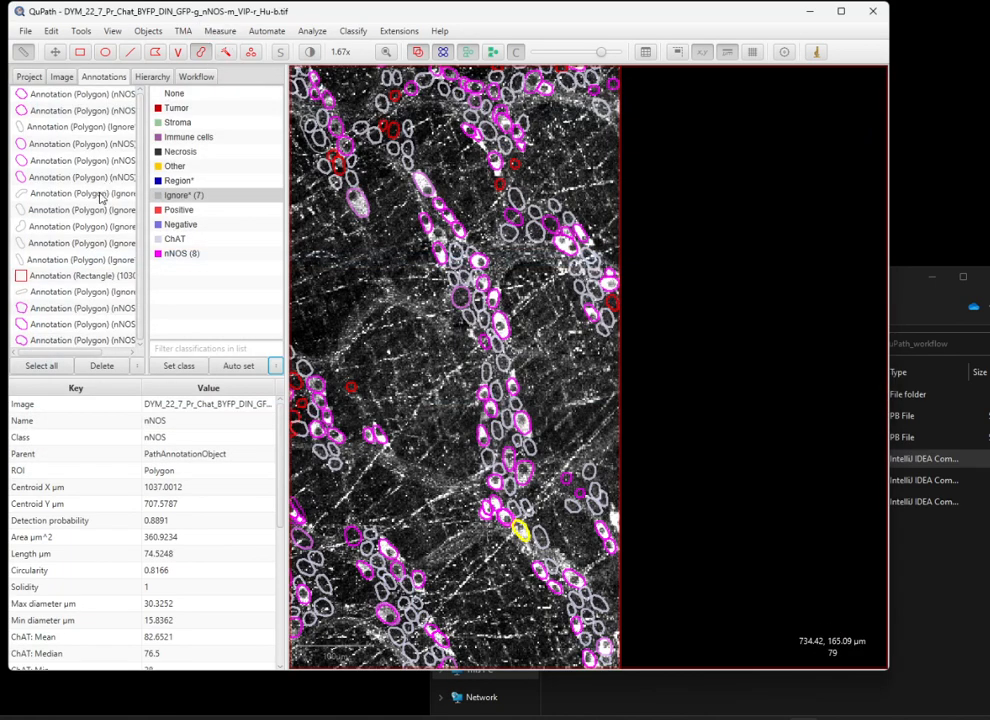
# Widen the annotation list and select the rectangle annotation to review its detection count for each class
pyautogui.moveTo(148, 288); pyautogui.dragTo(240, 290)
pyautogui.doubleClick(163, 278)
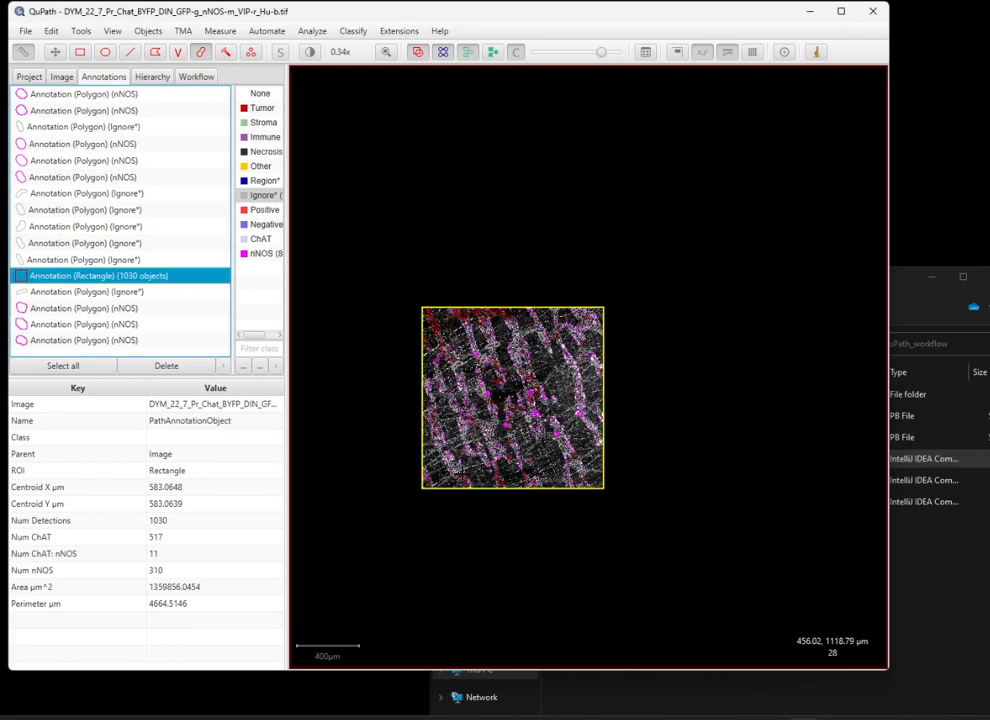
pyautogui.doubleClick(118, 280)
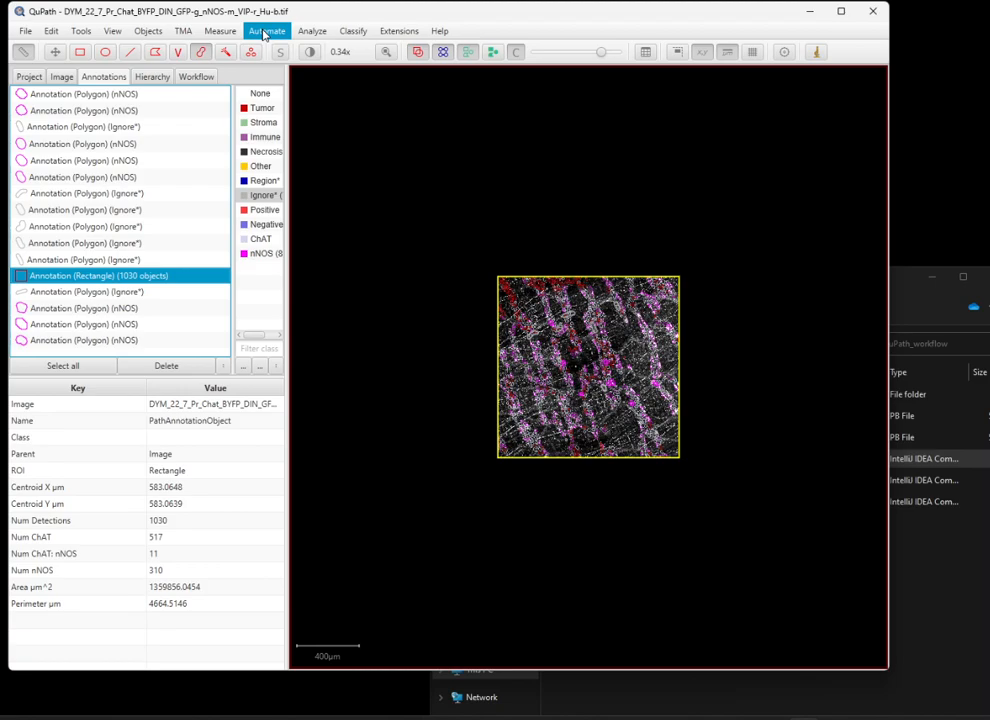
# Examine the rectangle's row in the annotation measurements table, close the table and narrow the annotation list again
pyautogui.click(231, 35)
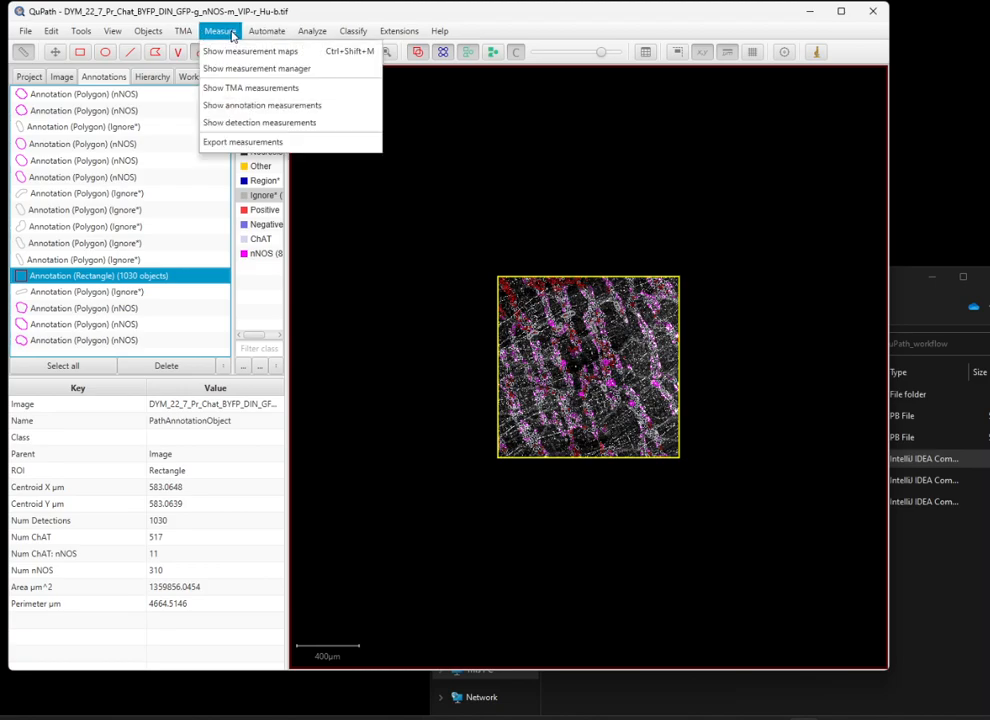
pyautogui.click(245, 108)
pyautogui.moveTo(455, 195)
pyautogui.mouseDown()
pyautogui.moveTo(420, 194)
pyautogui.moveTo(231, 136)
pyautogui.mouseUp()
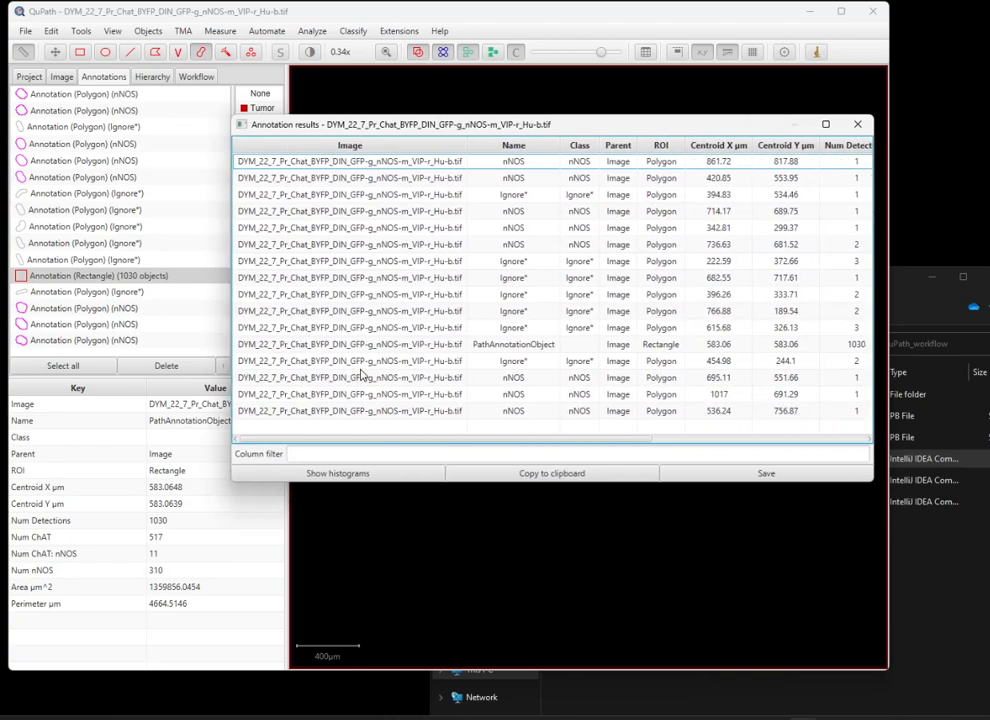
pyautogui.click(453, 344)
pyautogui.moveTo(320, 439); pyautogui.dragTo(298, 453)
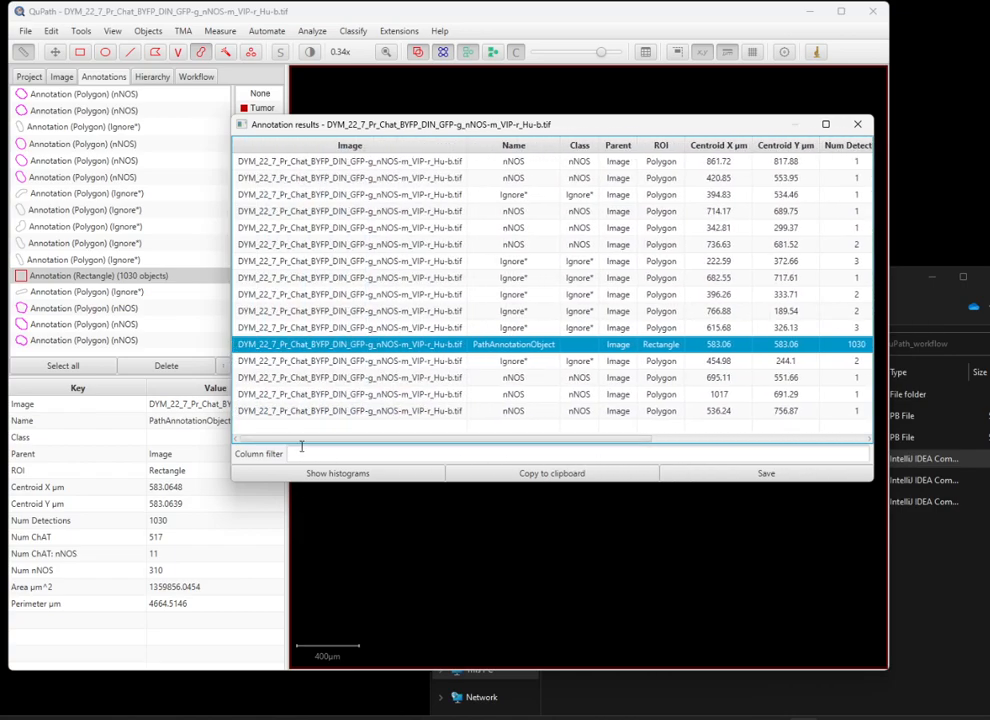
pyautogui.click(857, 124)
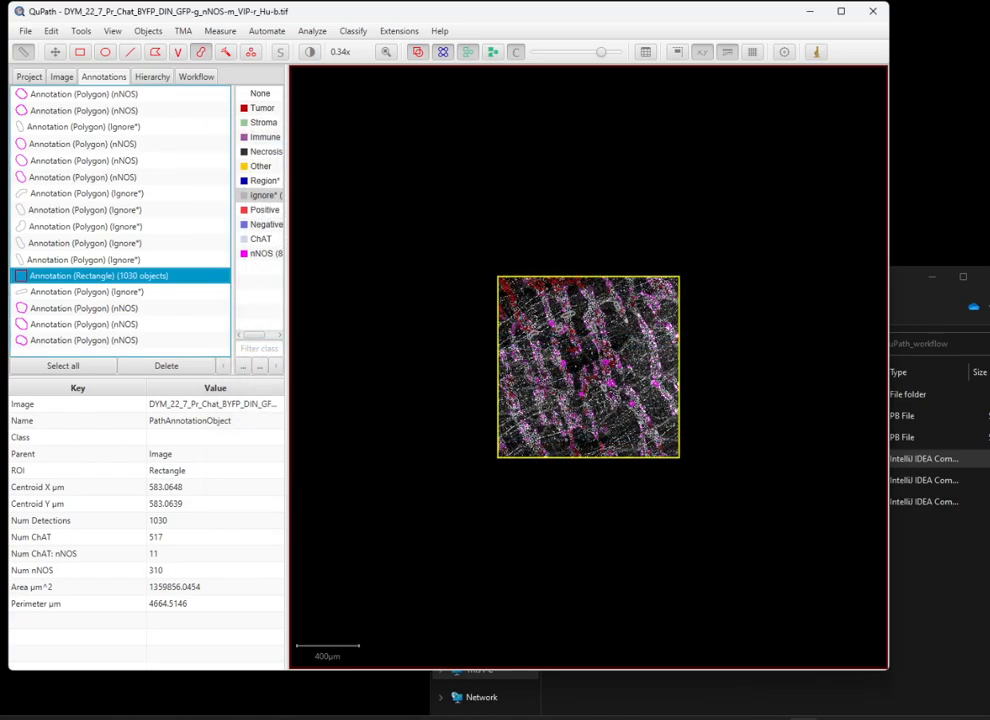
pyautogui.moveTo(230, 251); pyautogui.dragTo(173, 251)
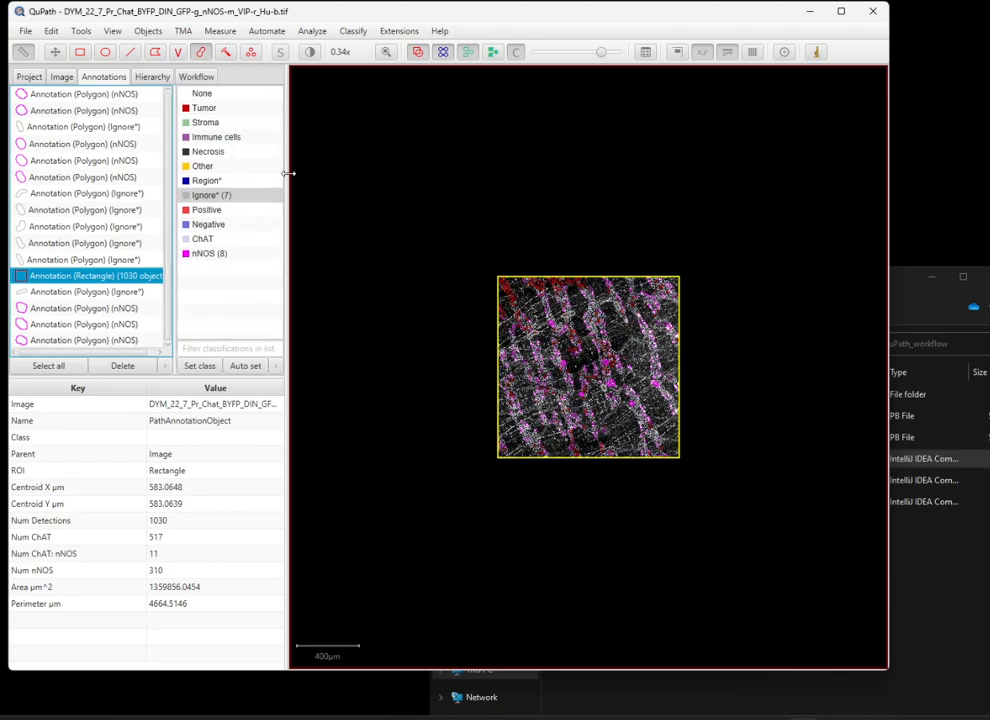
# Review the classifiers available for building a composite classifier, and leave the dialog without creating one
pyautogui.click(352, 32)
pyautogui.moveTo(396, 52)
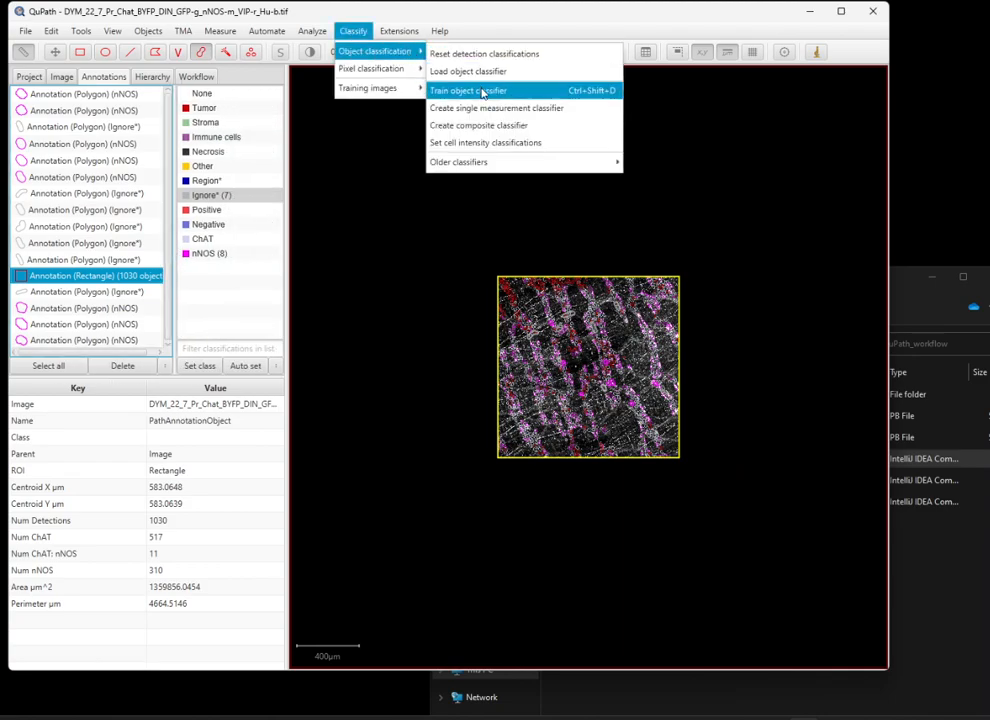
pyautogui.click(486, 126)
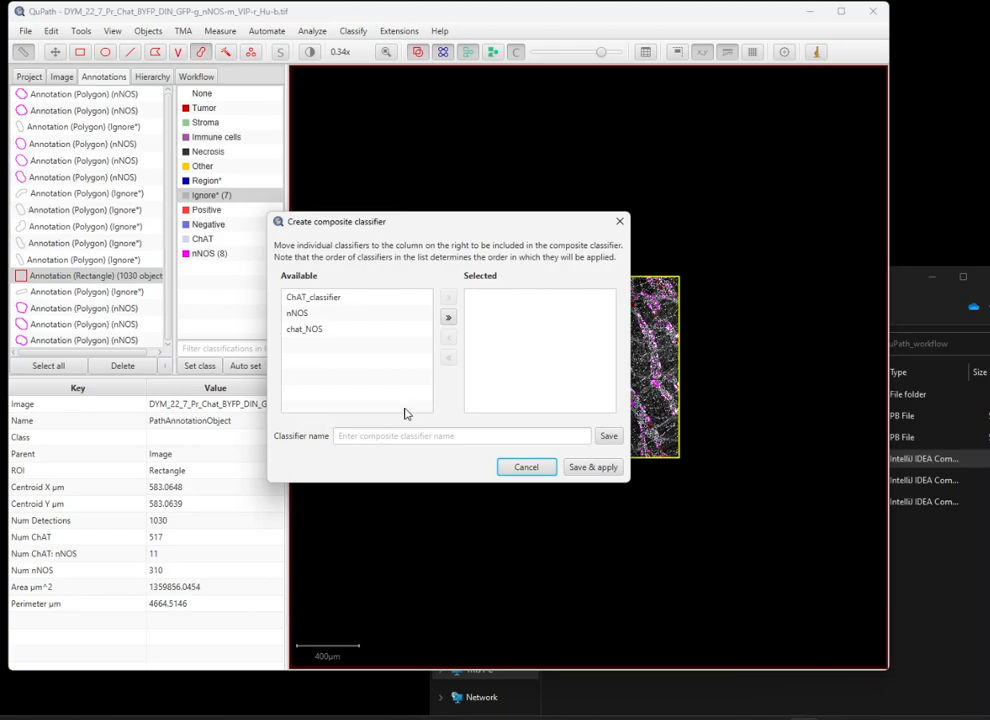
pyautogui.click(528, 468)
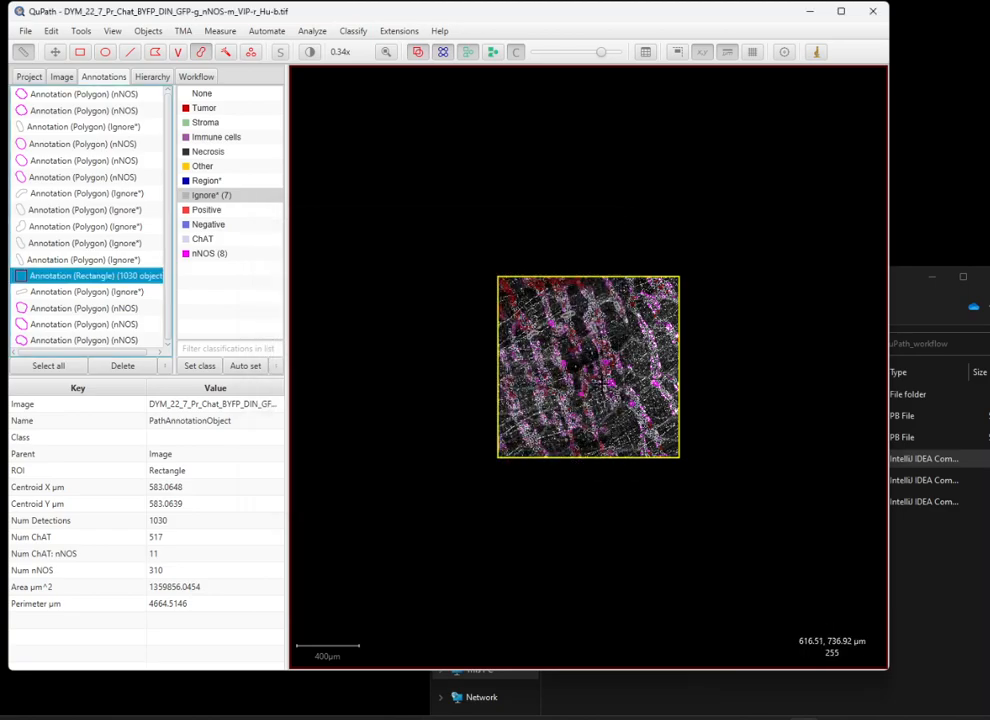
pyautogui.scroll(5, 597, 372)
pyautogui.scroll(-2, 604, 379)
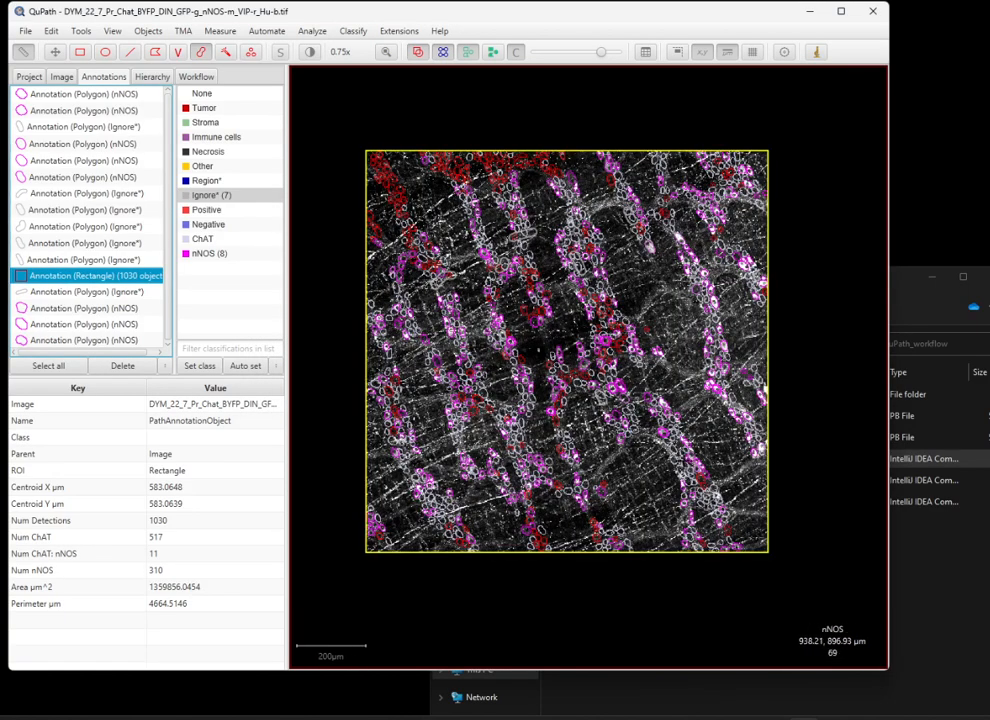